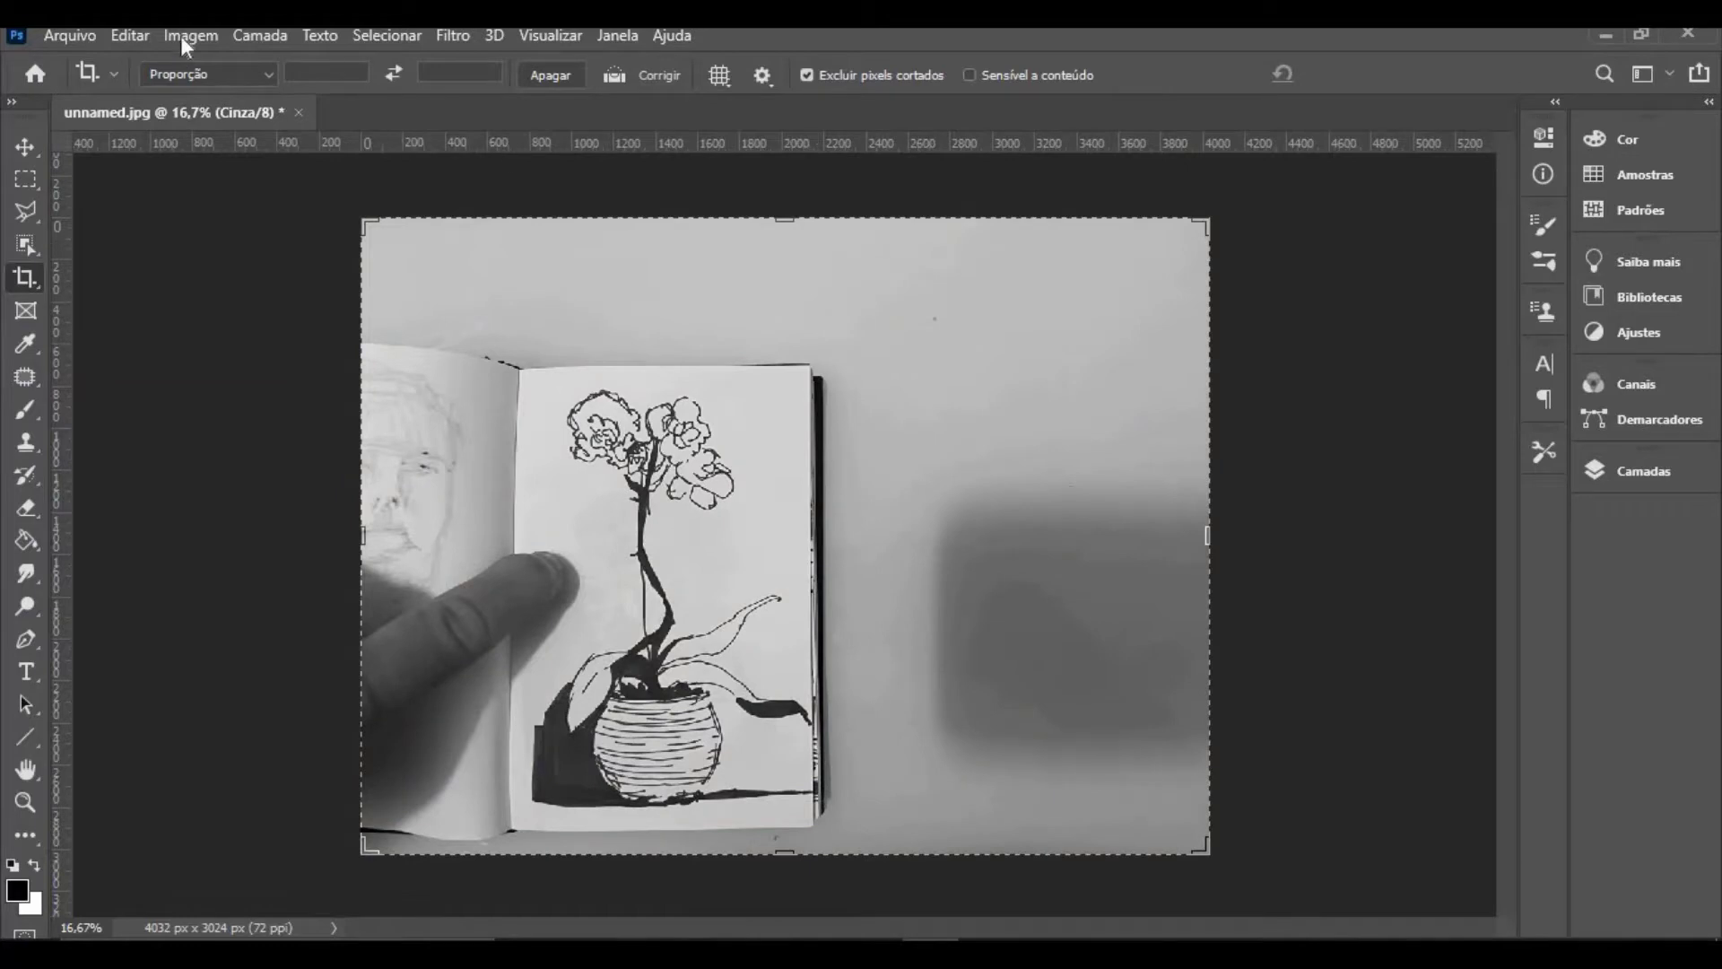
# Check the image's dimensions and resolution in the Image Size settings without changing them
pyautogui.click(186, 40)
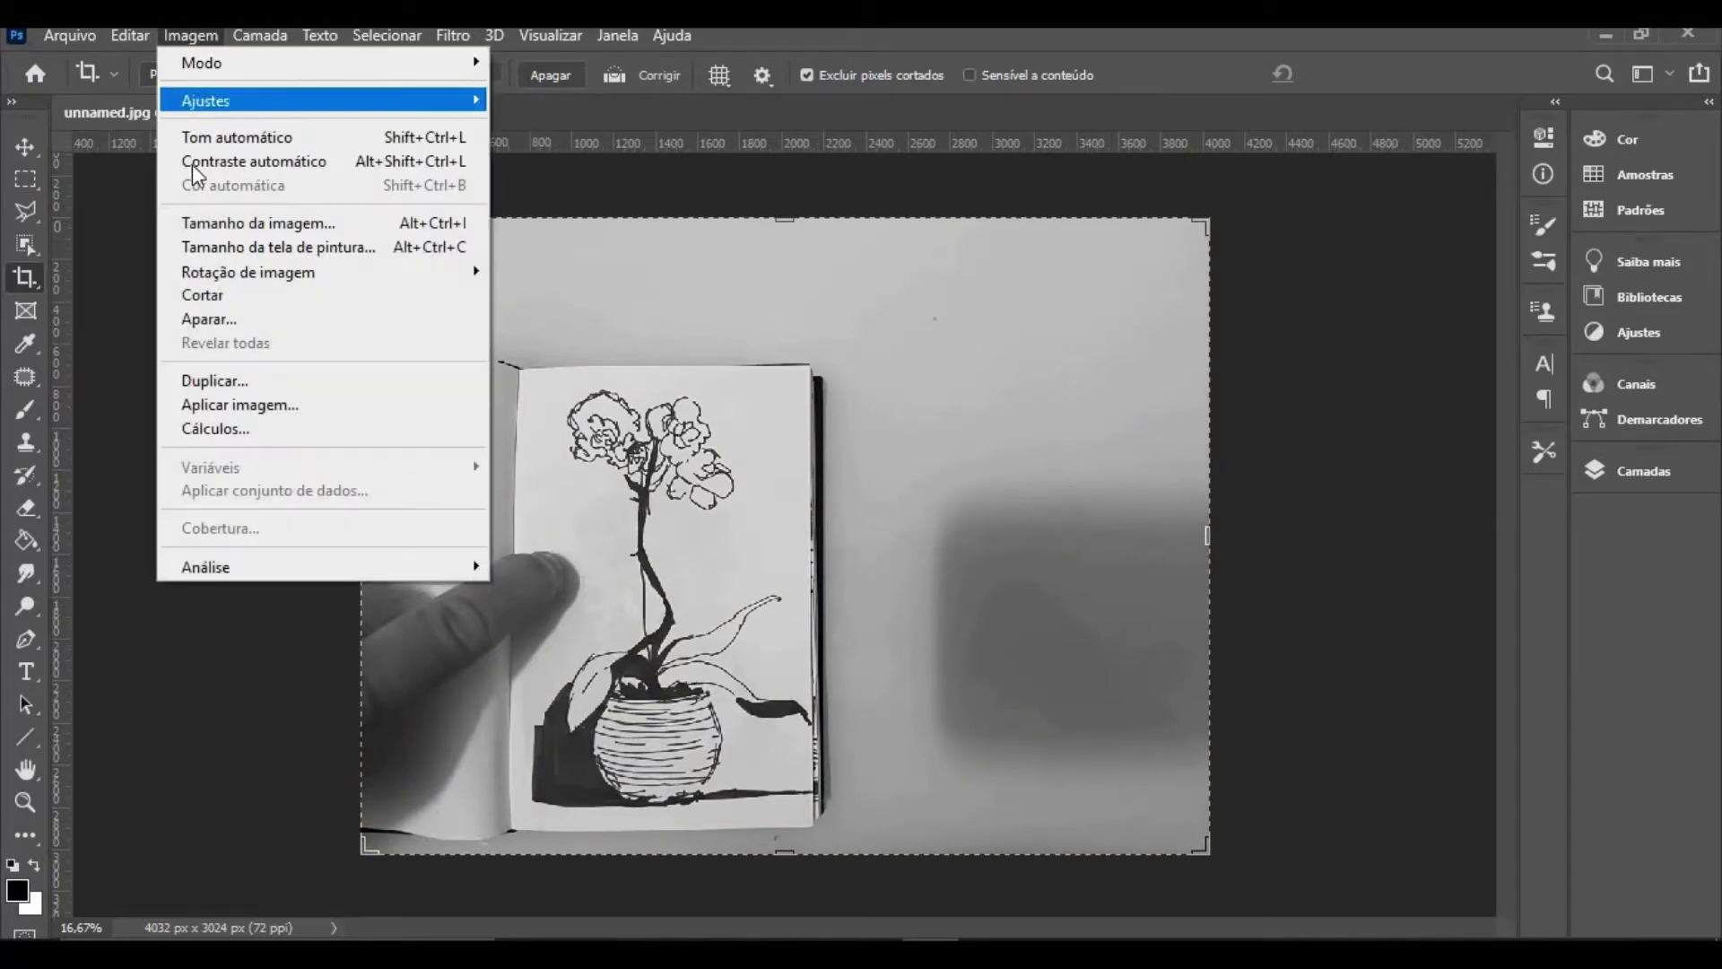
pyautogui.click(205, 224)
pyautogui.press('Tab')
pyautogui.press('Tab')
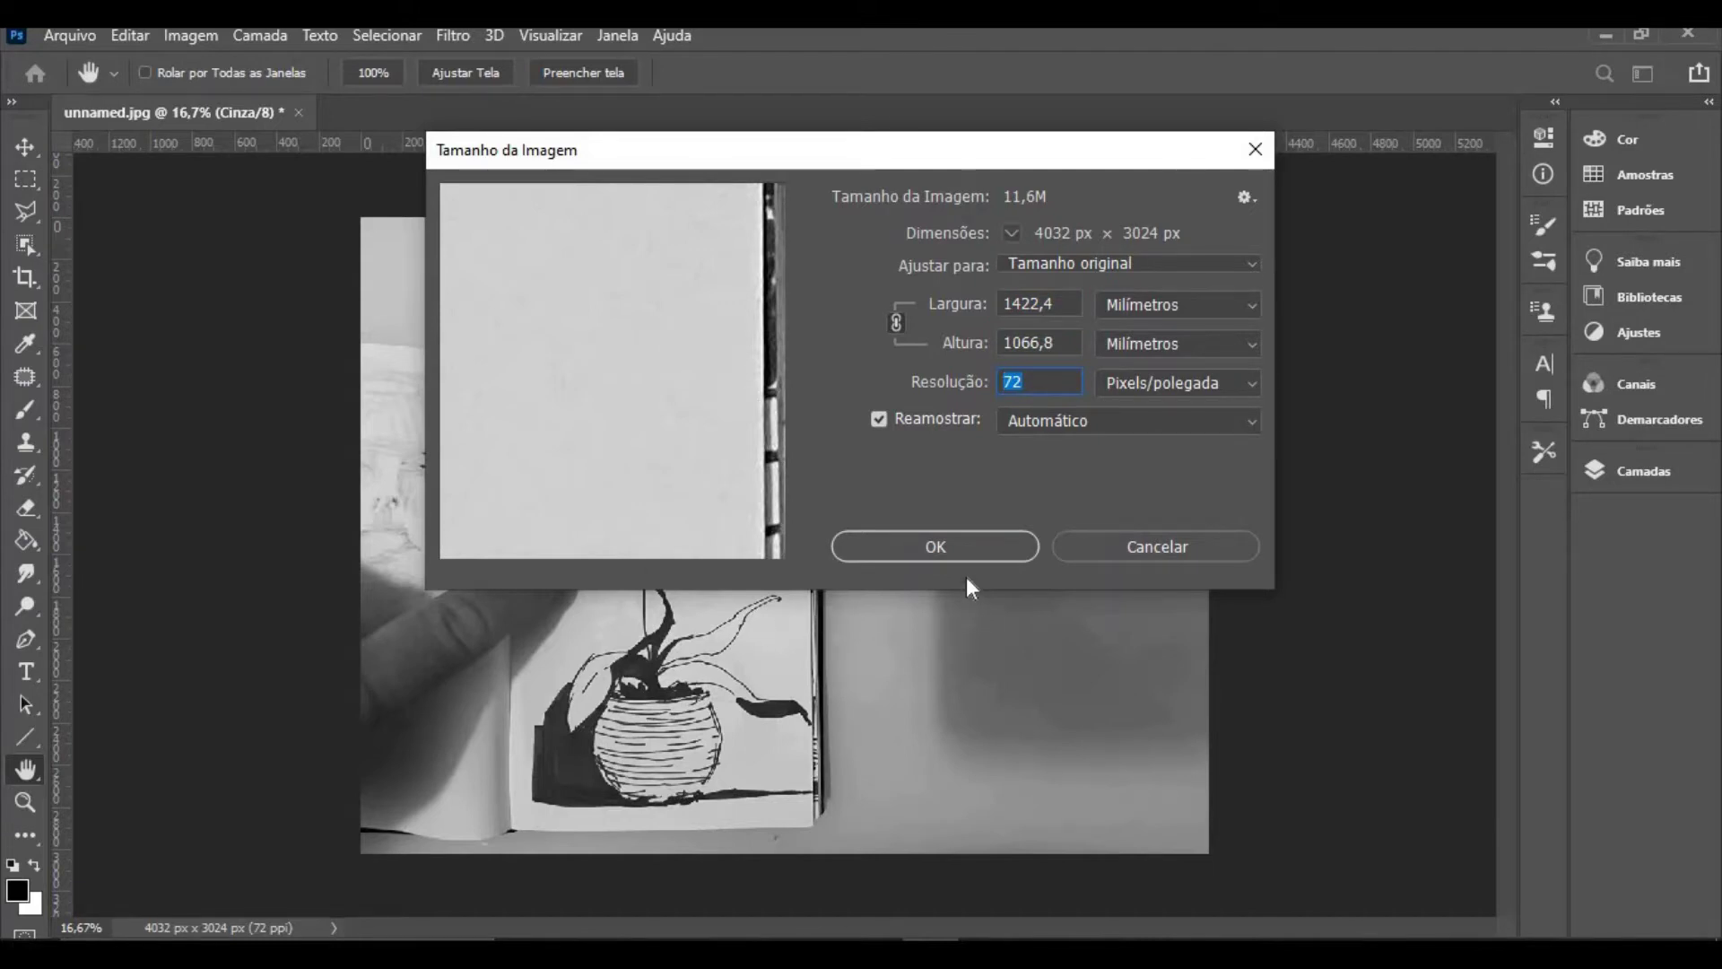
pyautogui.click(936, 548)
# Crop the photo to the notebook page with the orchid drawing, excluding the facing page, table and page edges
pyautogui.press('c')
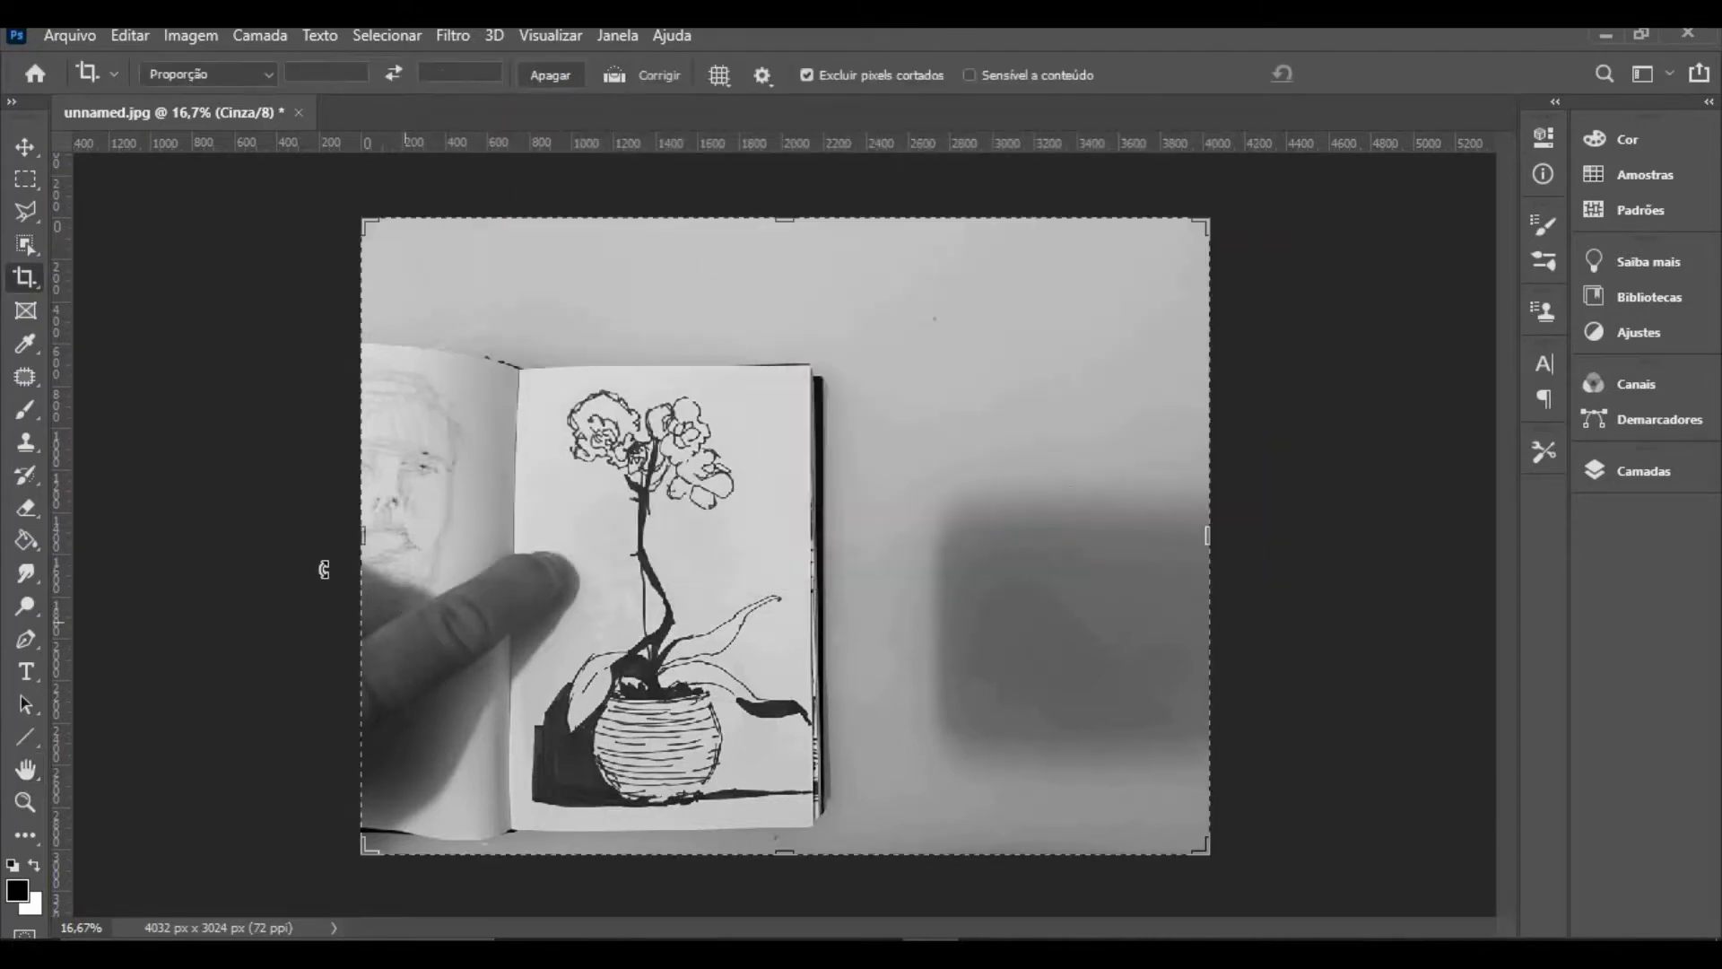
pyautogui.moveTo(368, 536); pyautogui.dragTo(453, 521)
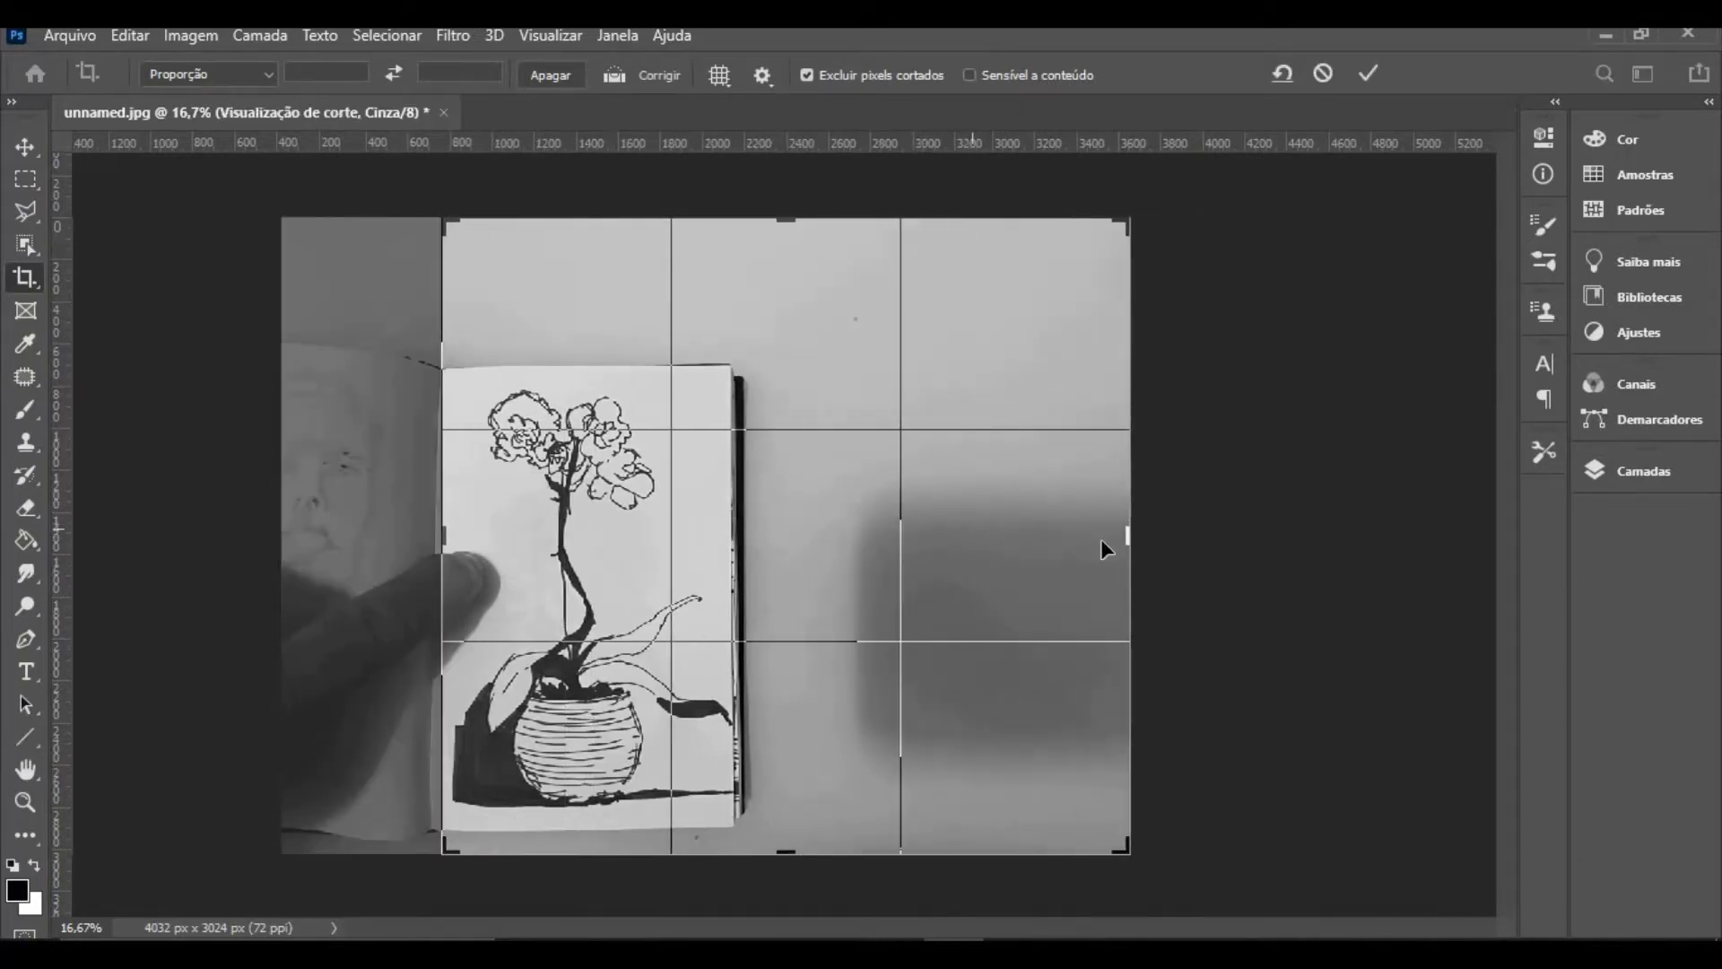
pyautogui.moveTo(1130, 539); pyautogui.dragTo(1130, 538)
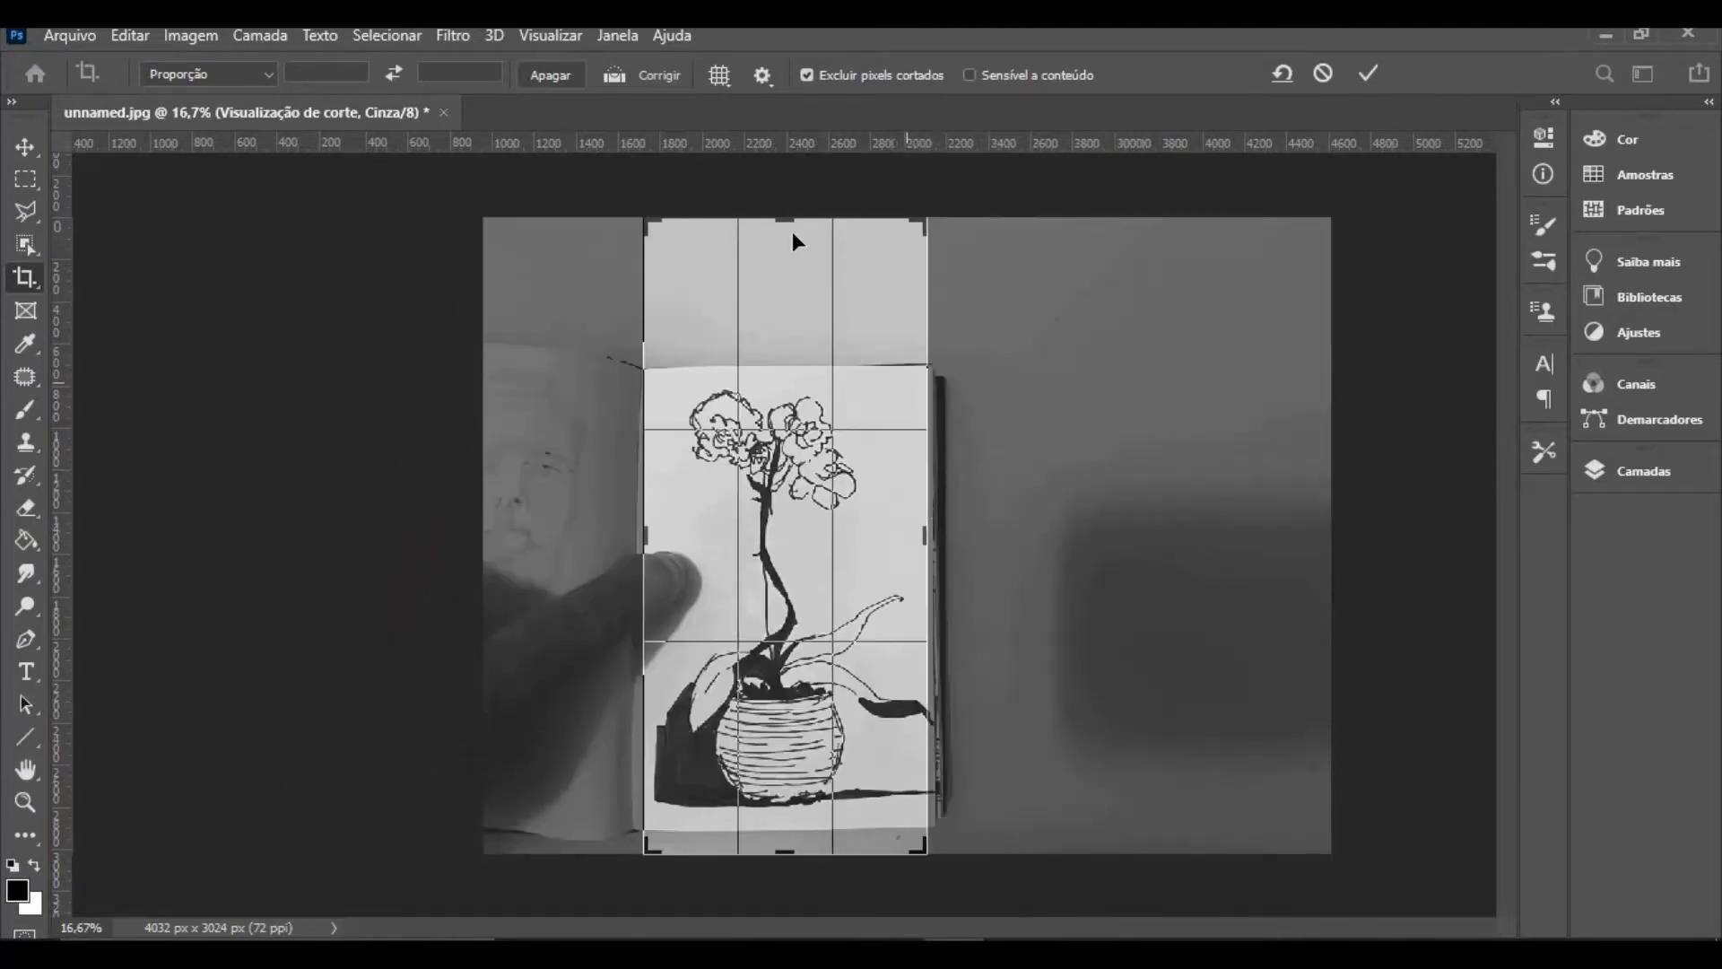
pyautogui.moveTo(789, 222); pyautogui.dragTo(799, 289)
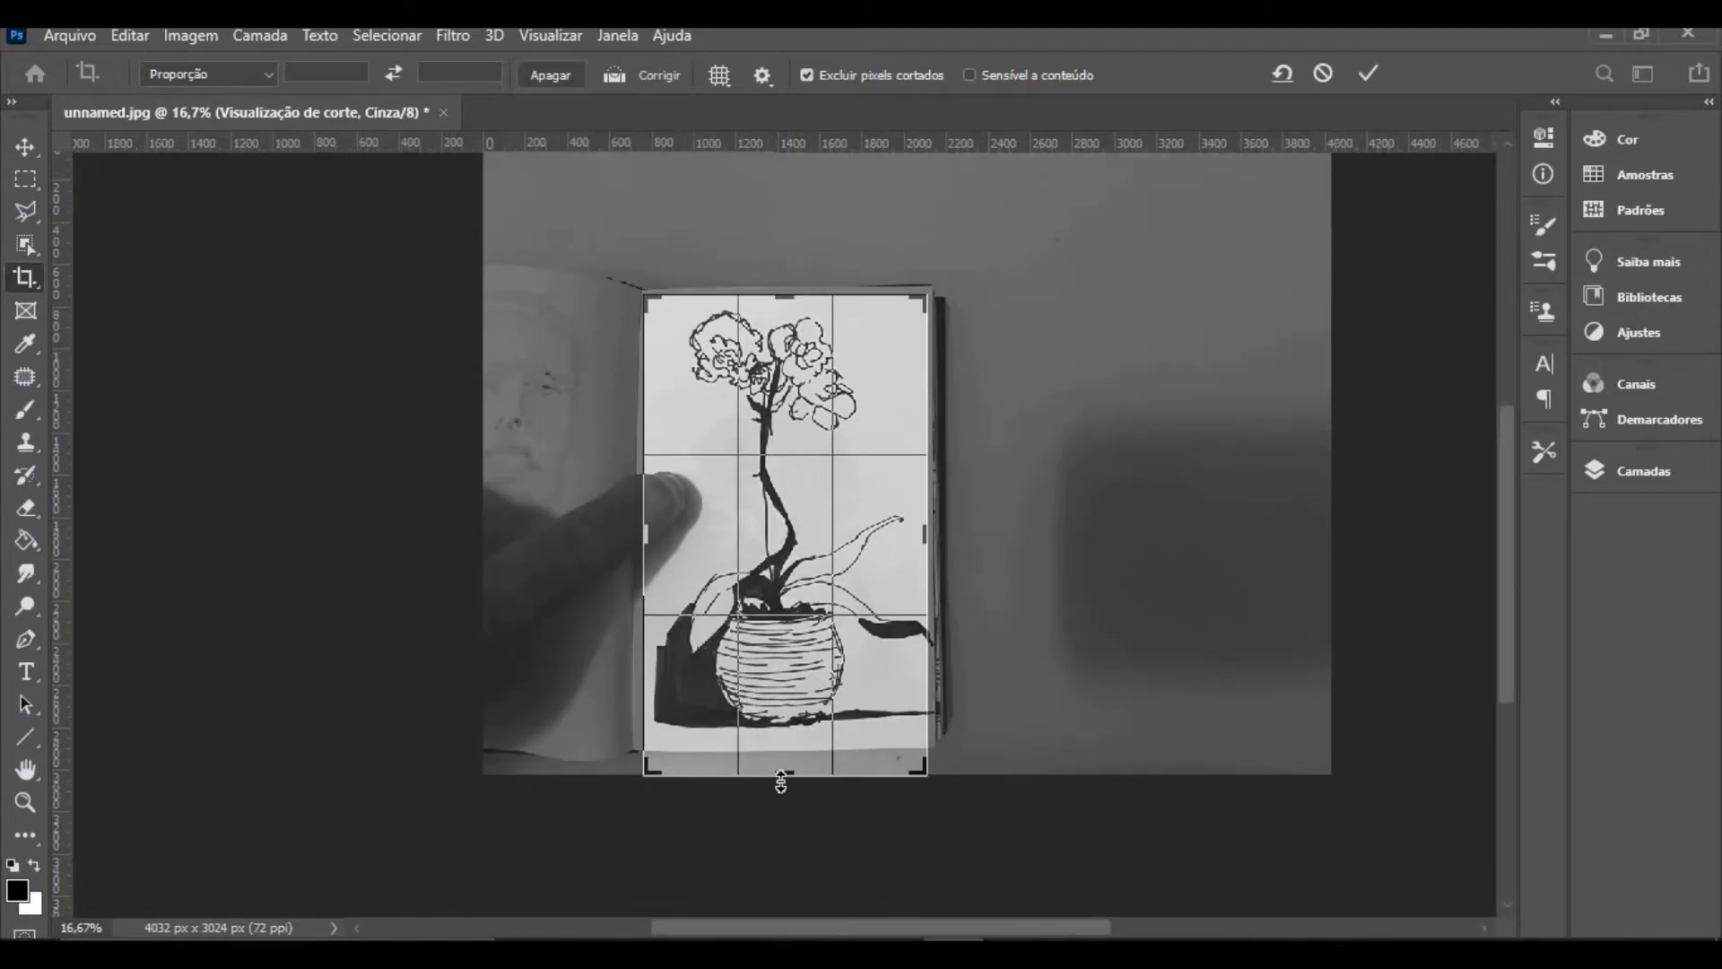
pyautogui.moveTo(780, 783); pyautogui.dragTo(804, 769)
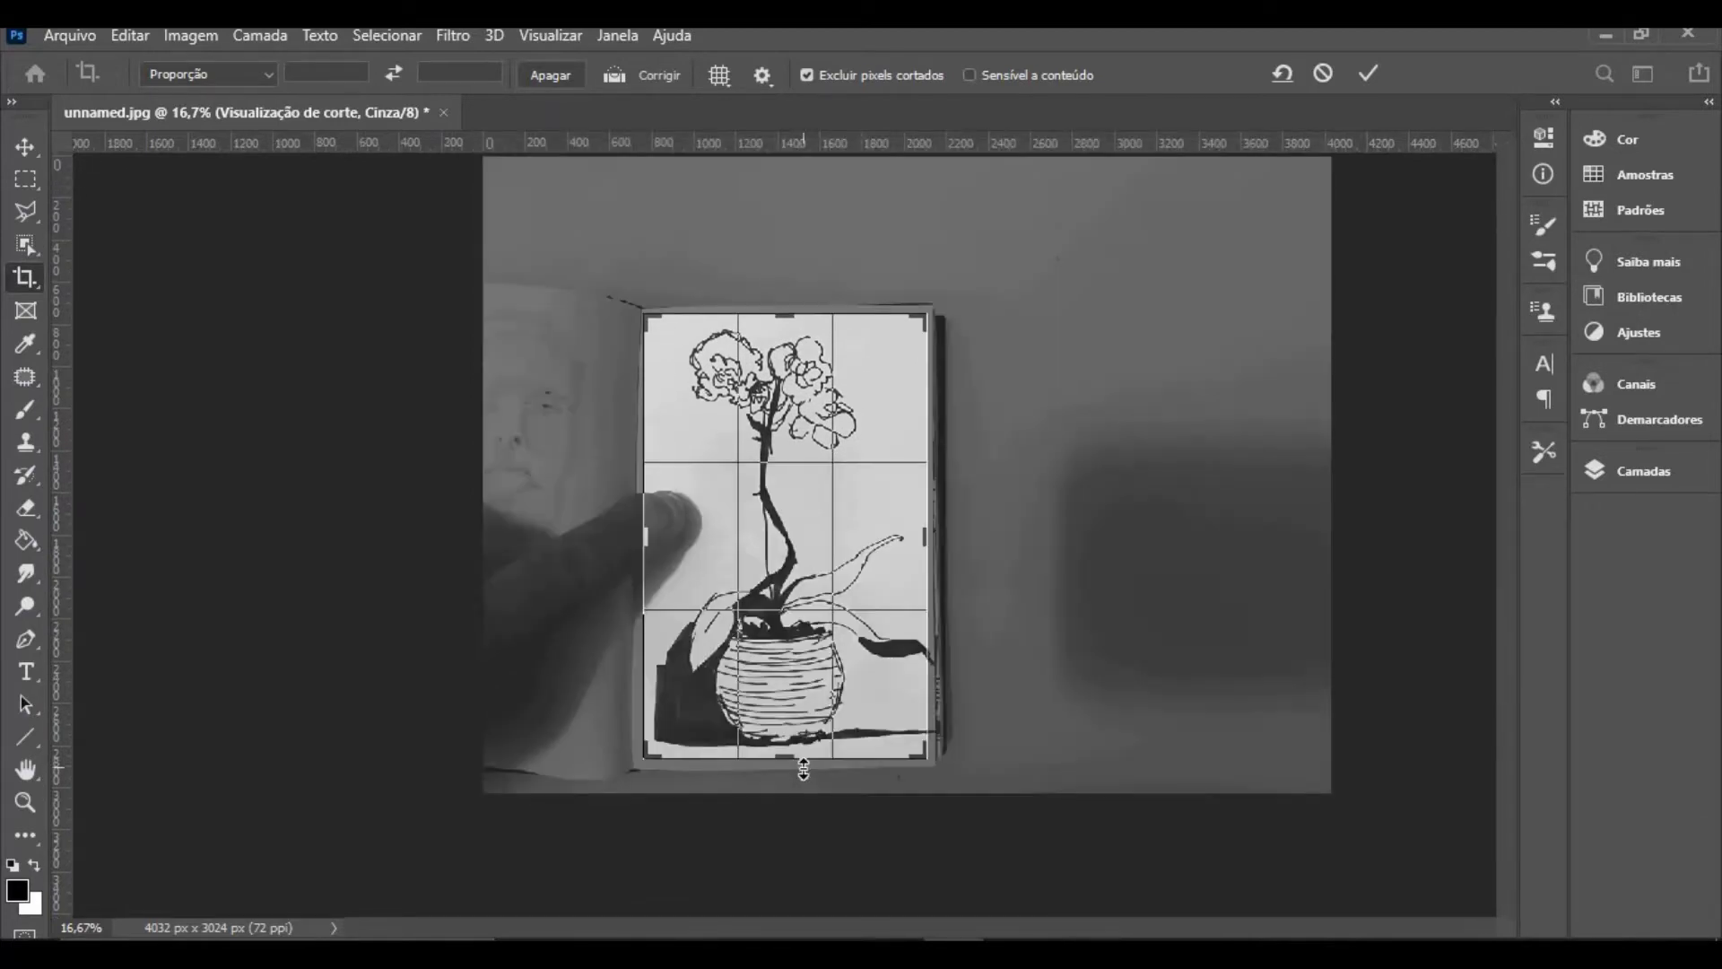
pyautogui.press('Return')
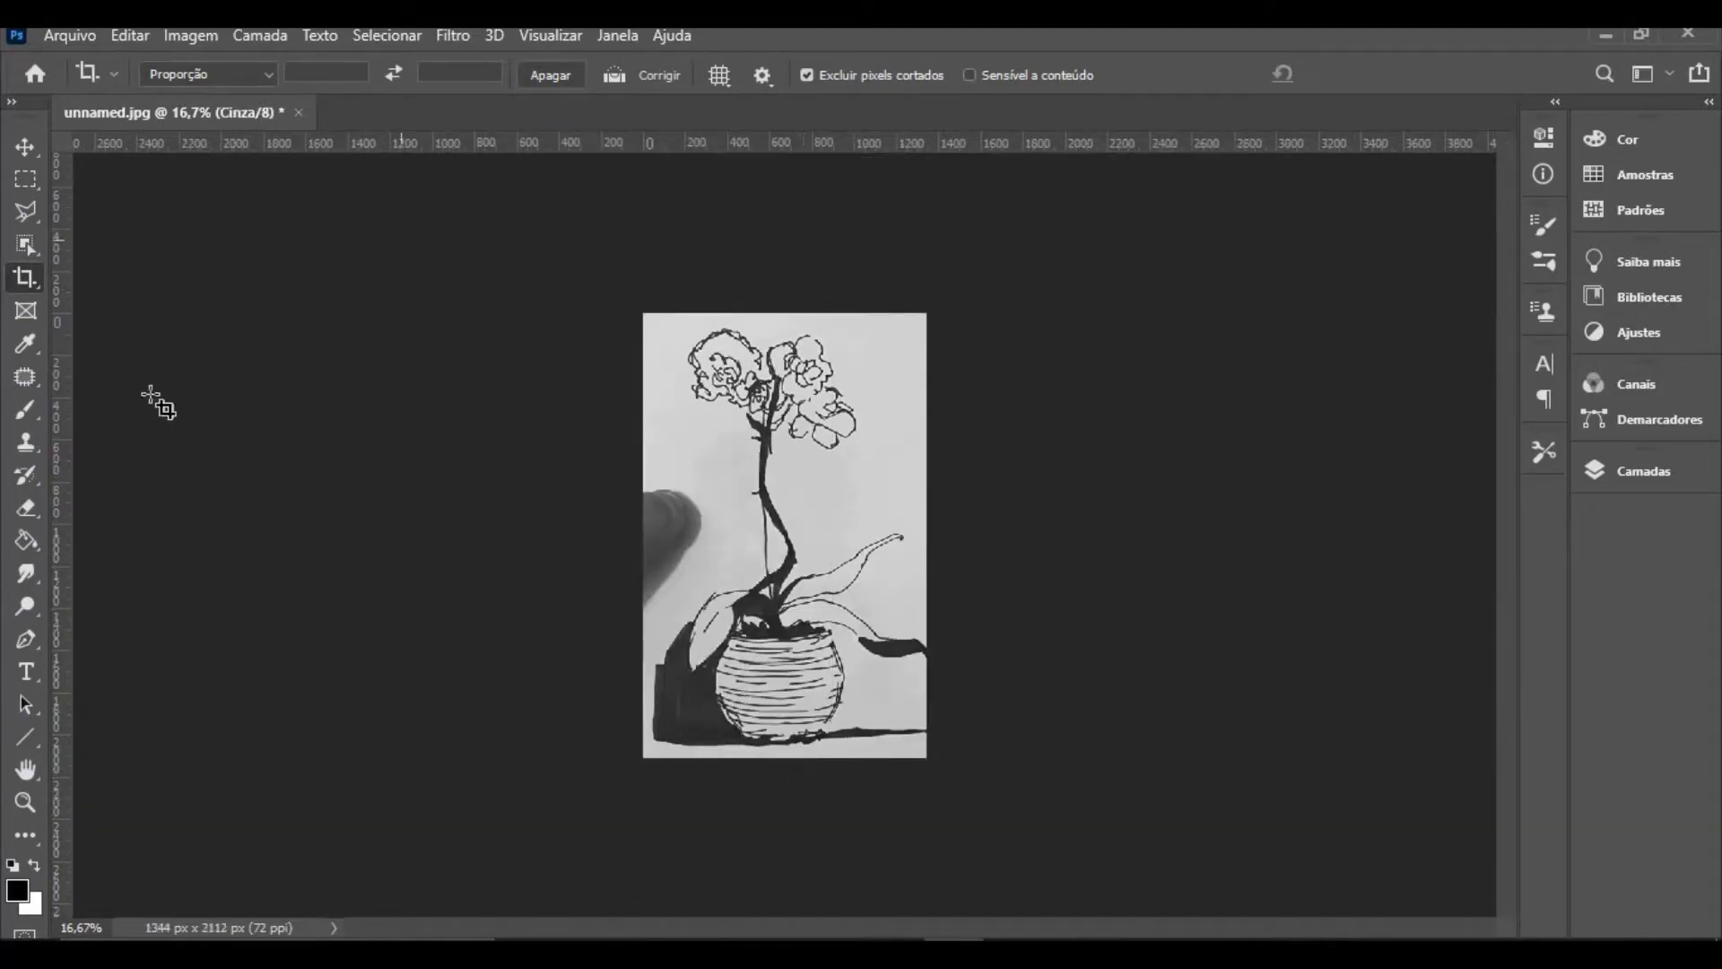
# Outline the finger at the page's left edge with the Polygonal Lasso, fill it with white at 100% opacity, and deselect
pyautogui.click(25, 213)
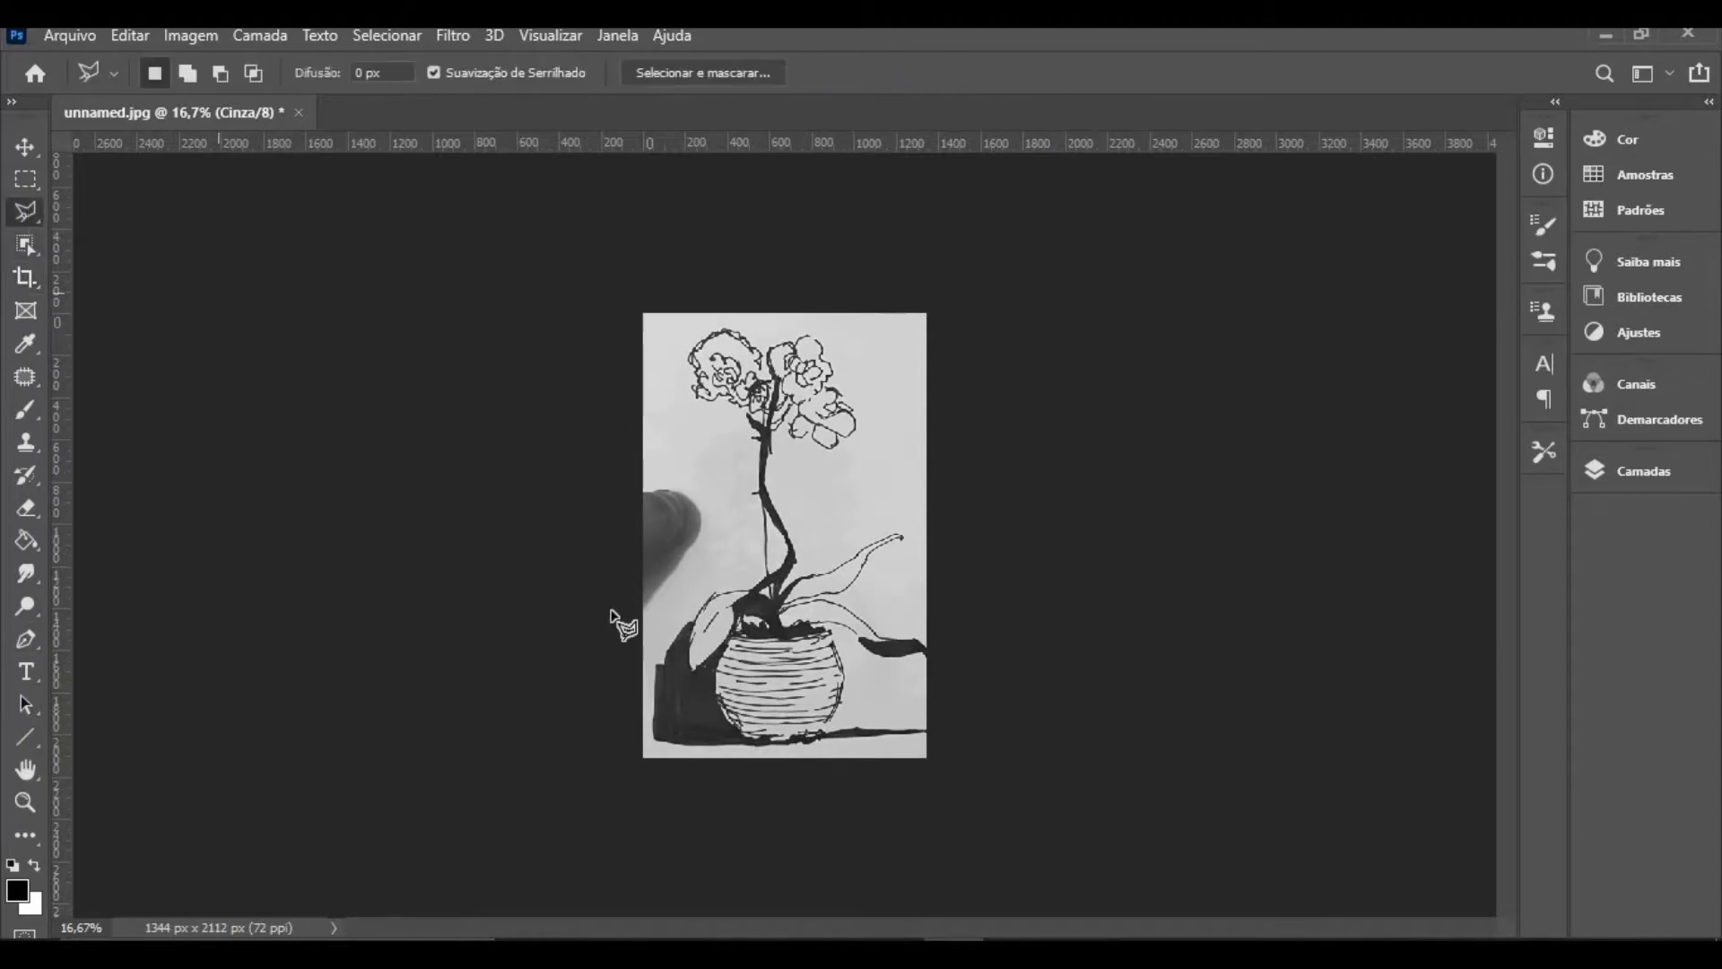
pyautogui.click(632, 646)
pyautogui.click(722, 503)
pyautogui.click(646, 439)
pyautogui.click(558, 489)
pyautogui.doubleClick(561, 661)
pyautogui.hotkey('shift', 'F5')
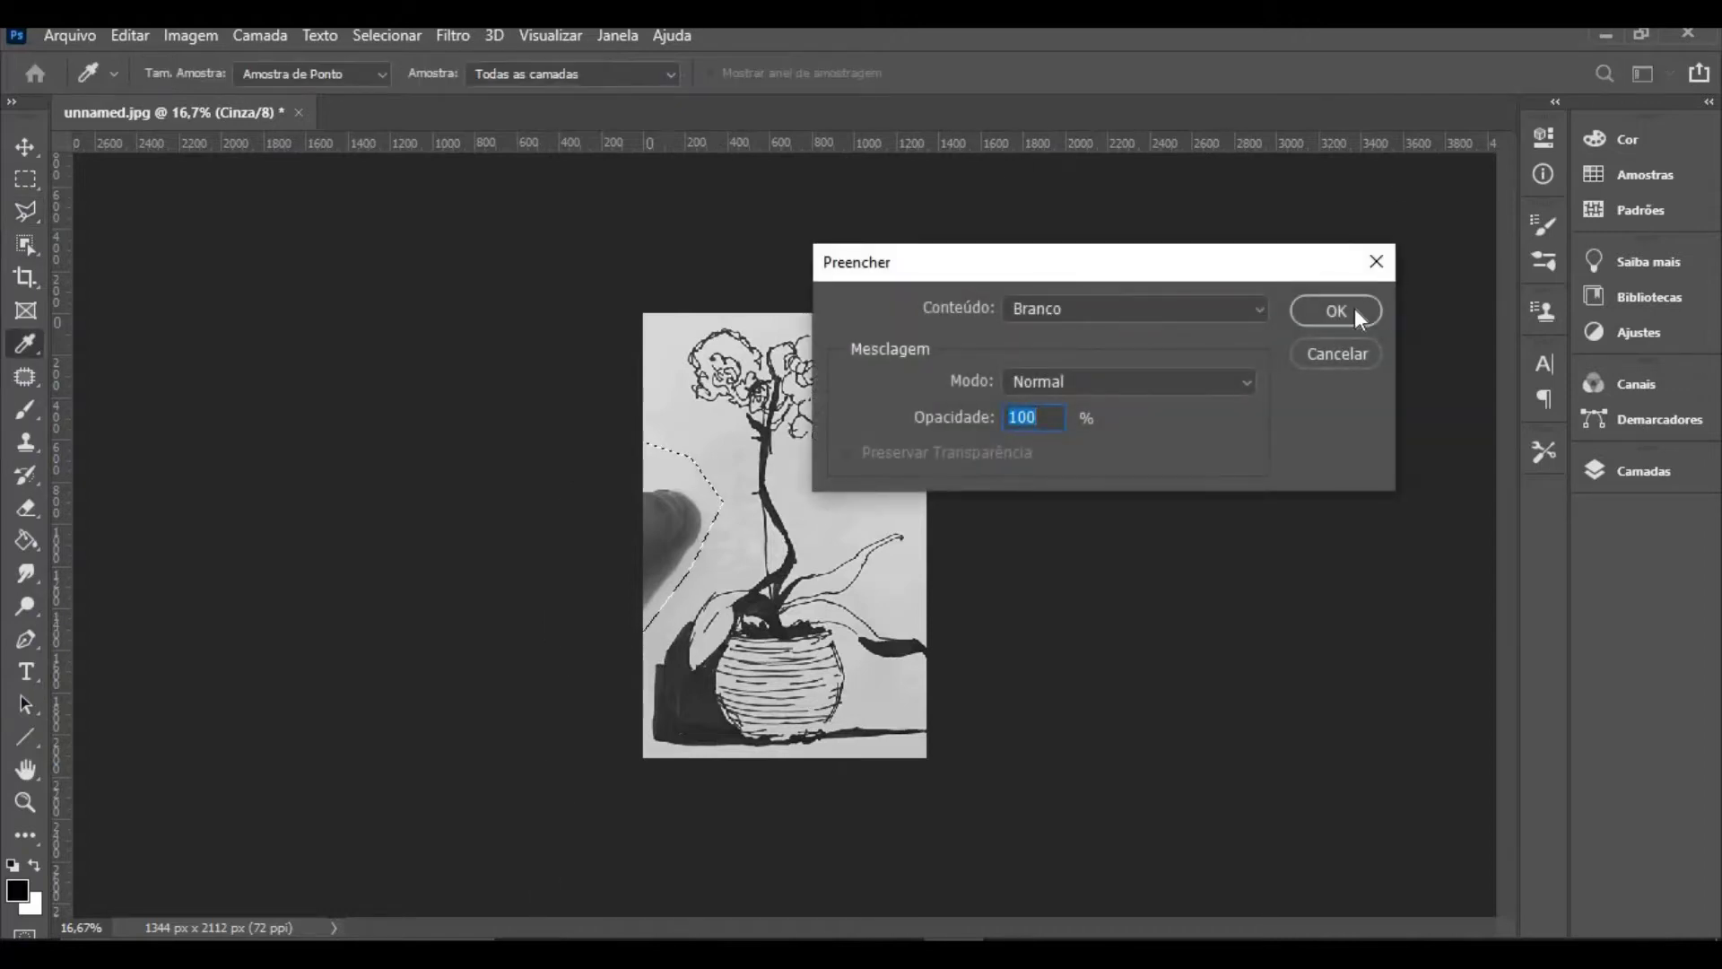
pyautogui.click(1336, 310)
pyautogui.click(25, 178)
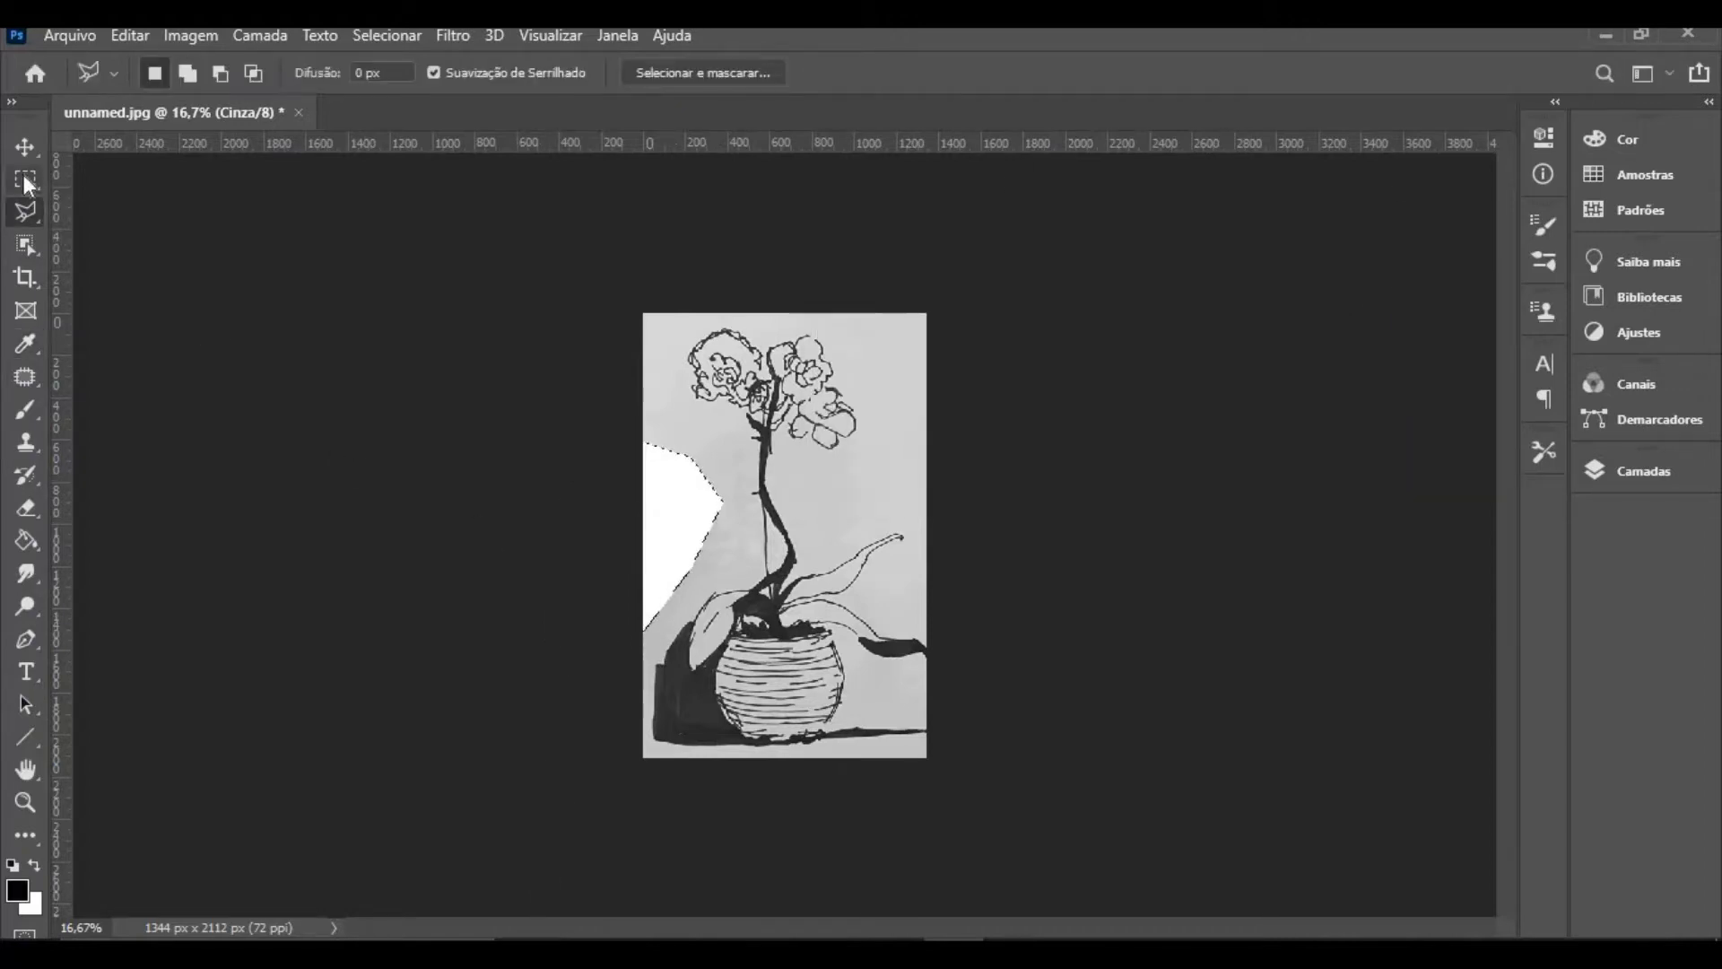
pyautogui.click(186, 432)
# Apply a Brightness/Contrast adjustment to the drawing with brightness 92 and contrast 100
pyautogui.click(25, 802)
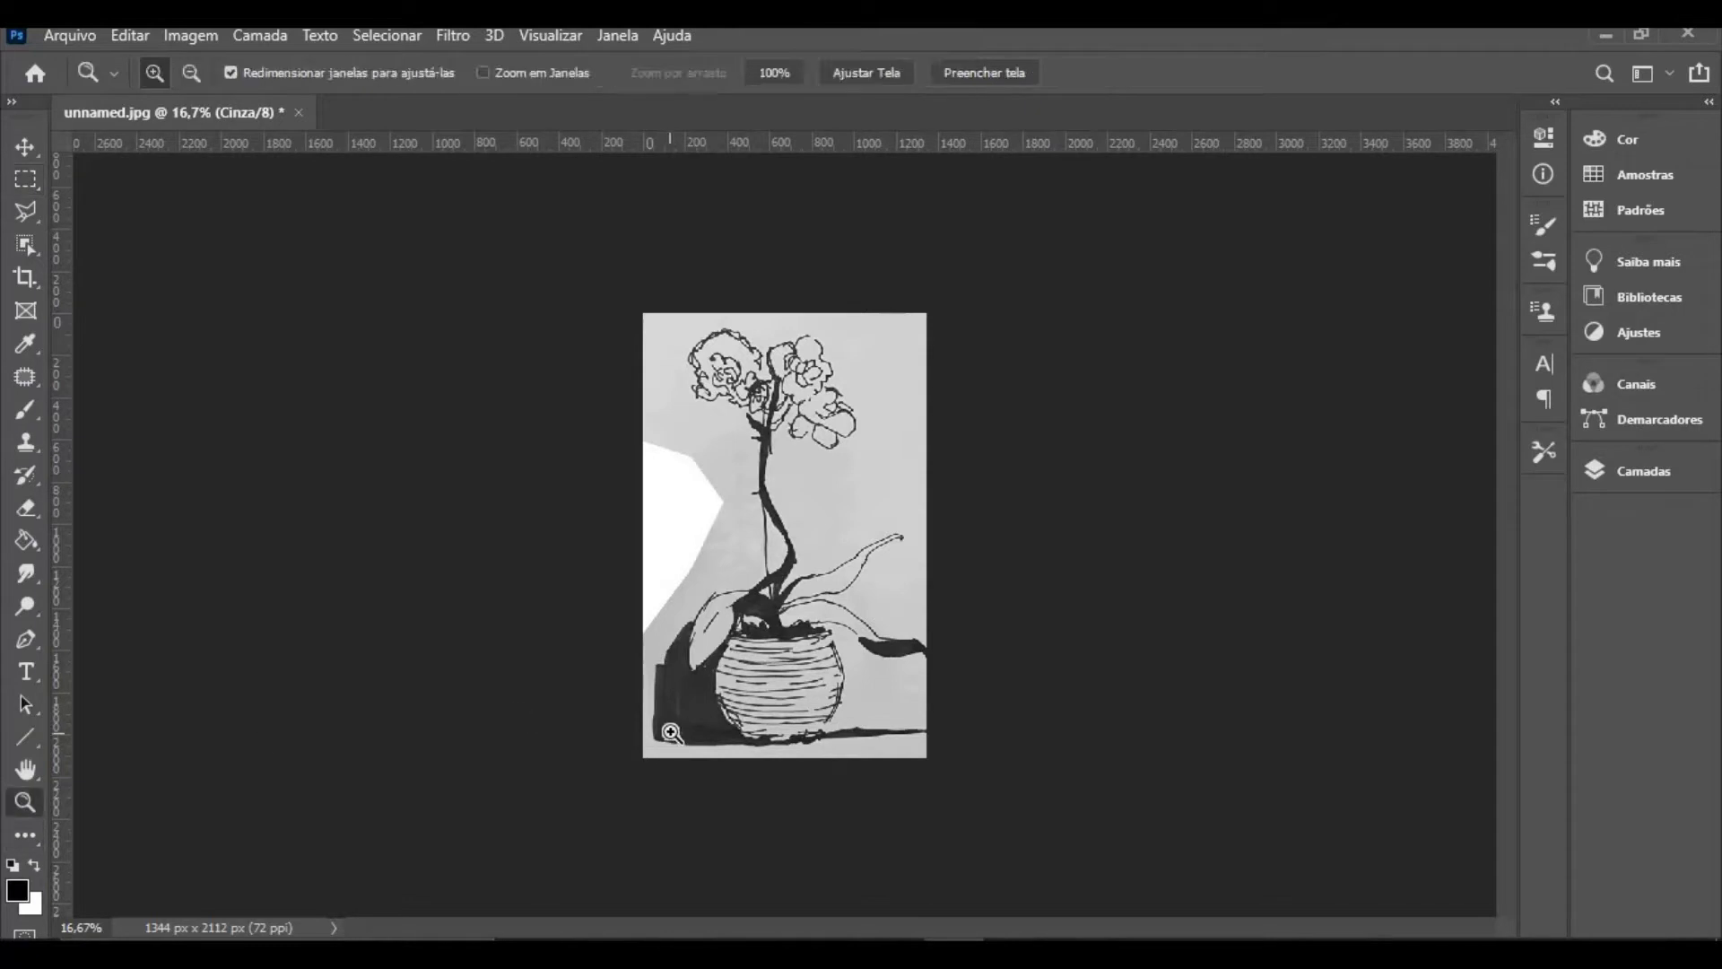
pyautogui.click(887, 509)
pyautogui.click(191, 38)
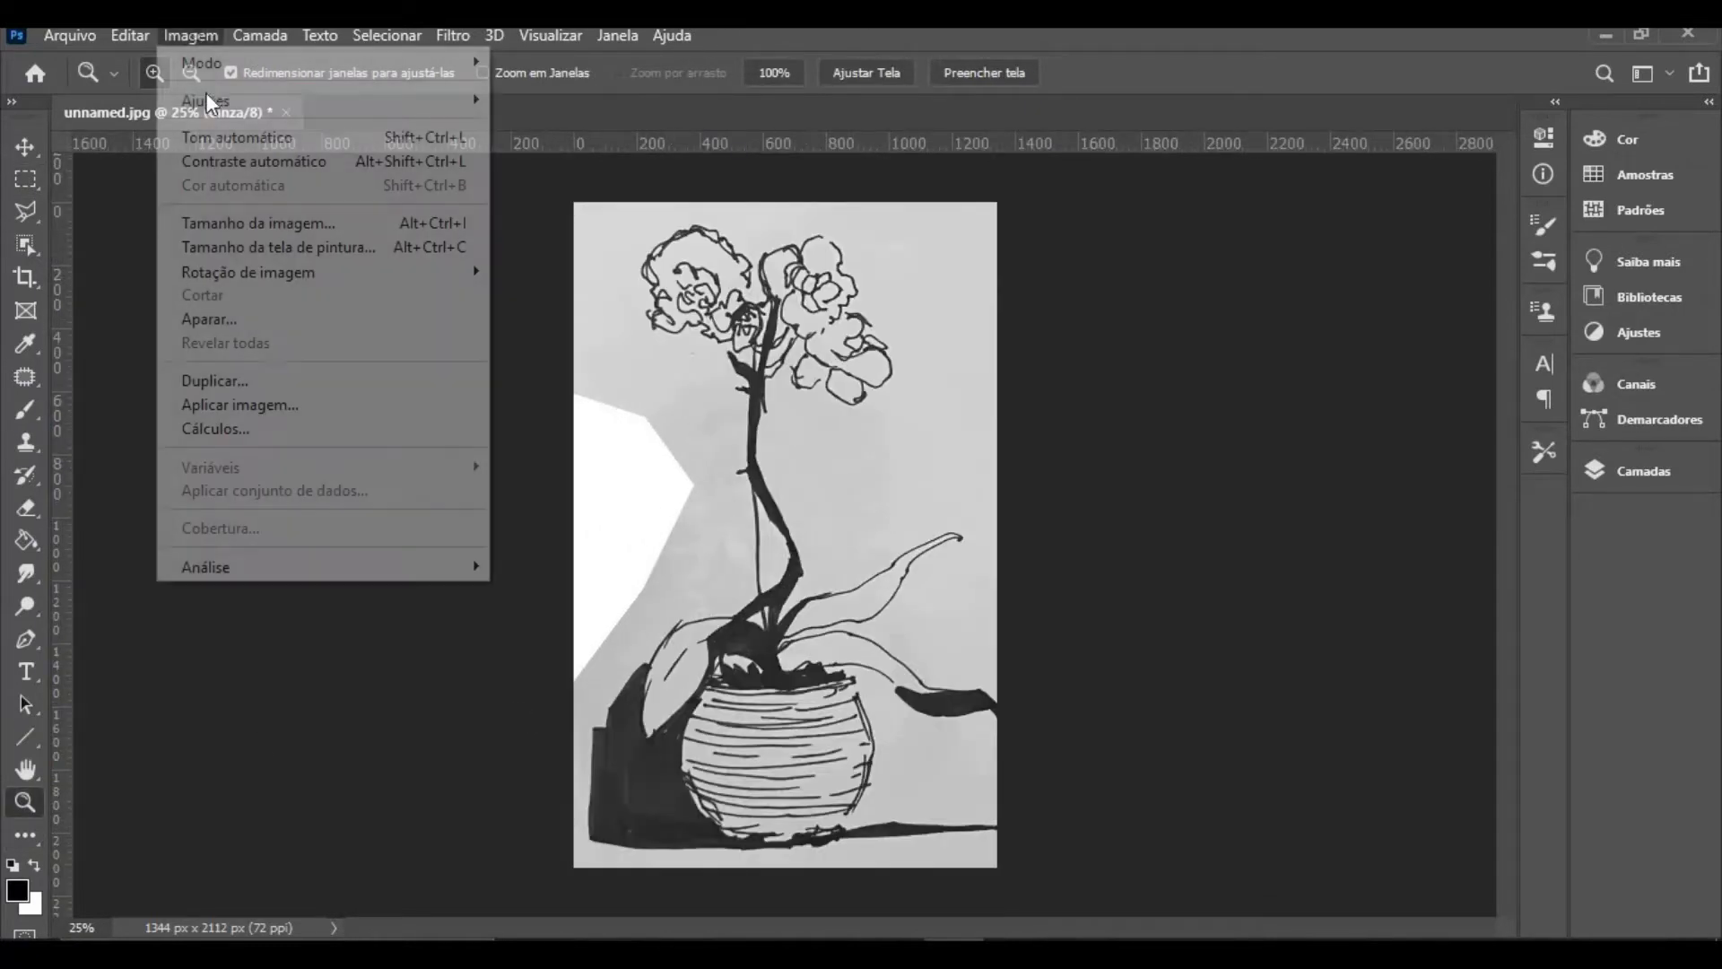
pyautogui.moveTo(227, 100)
pyautogui.click(643, 100)
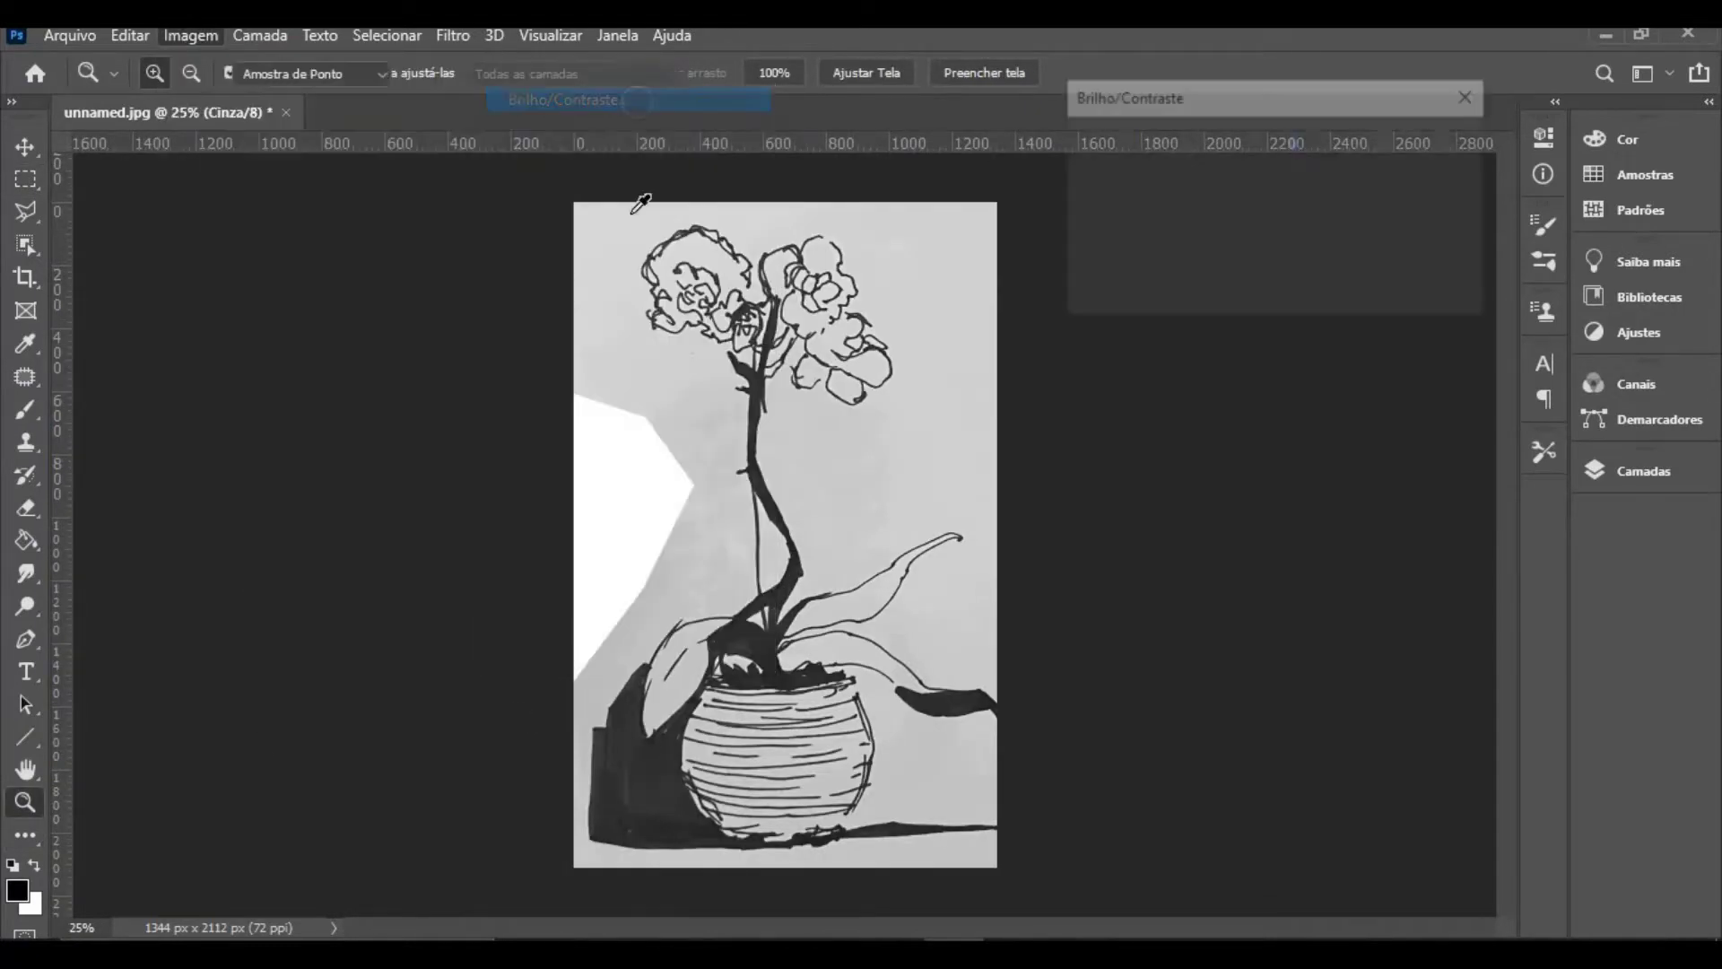
pyautogui.moveTo(1406, 230); pyautogui.dragTo(1601, 233)
pyautogui.moveTo(1208, 172); pyautogui.dragTo(1283, 169)
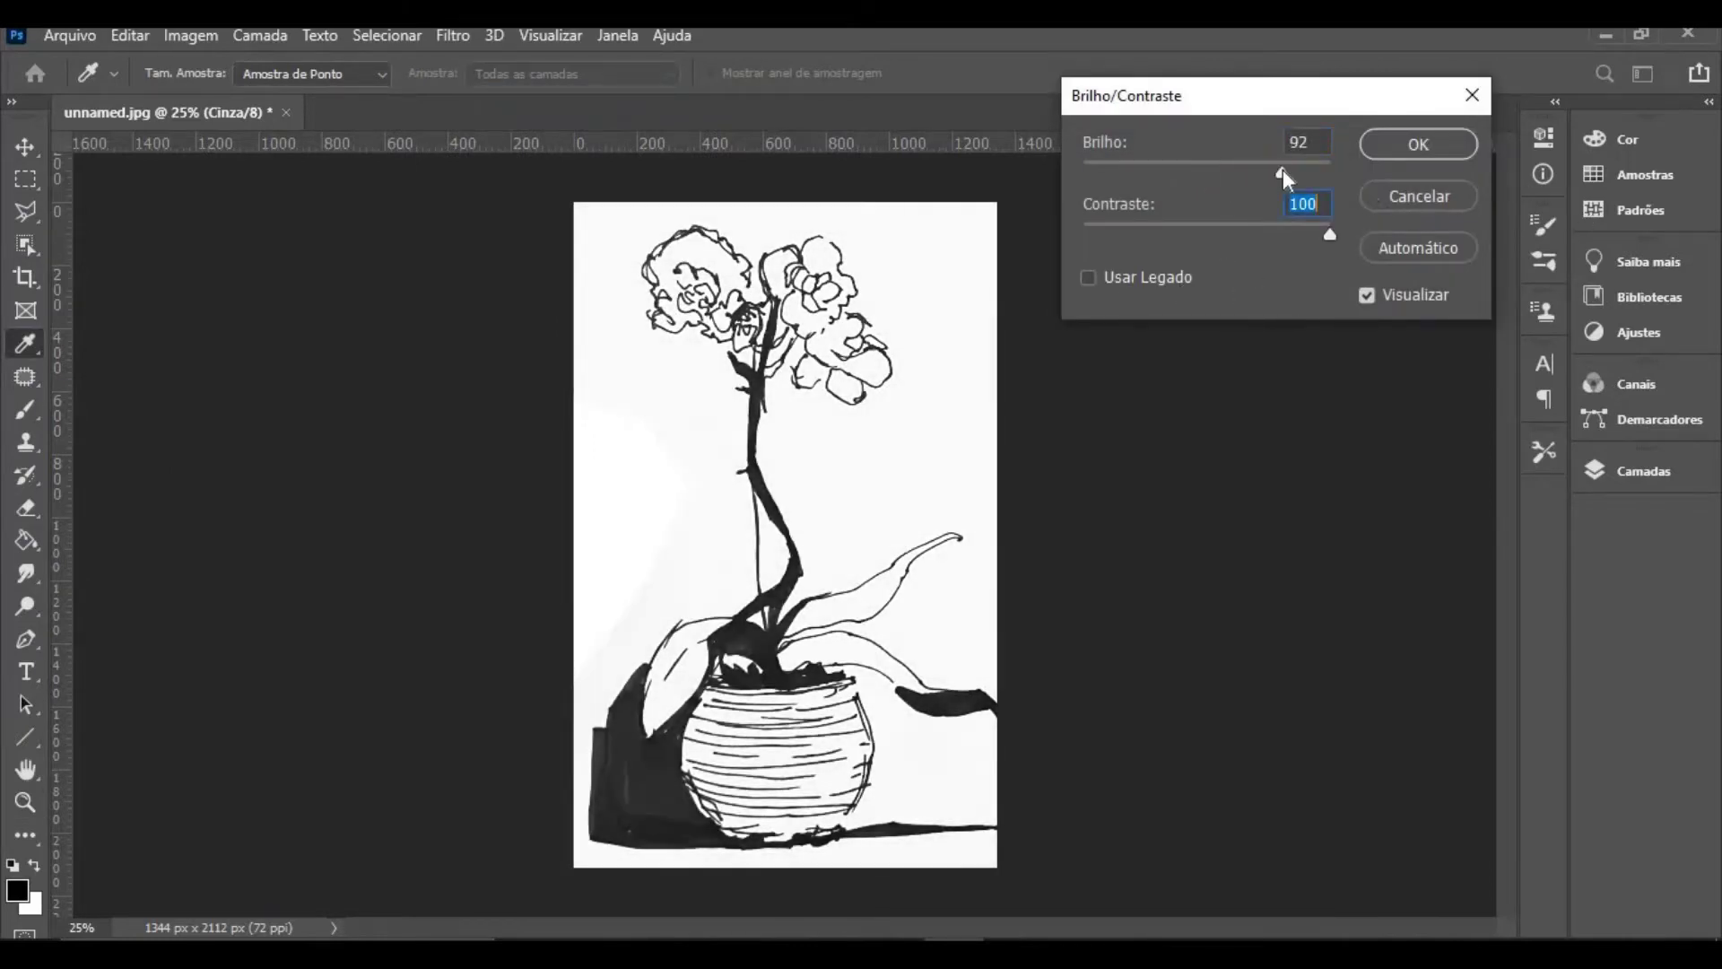
pyautogui.click(1407, 148)
pyautogui.press('z')
# Apply a second Brightness/Contrast adjustment with contrast 100 and a reduced brightness to deepen the blacks
pyautogui.click(191, 35)
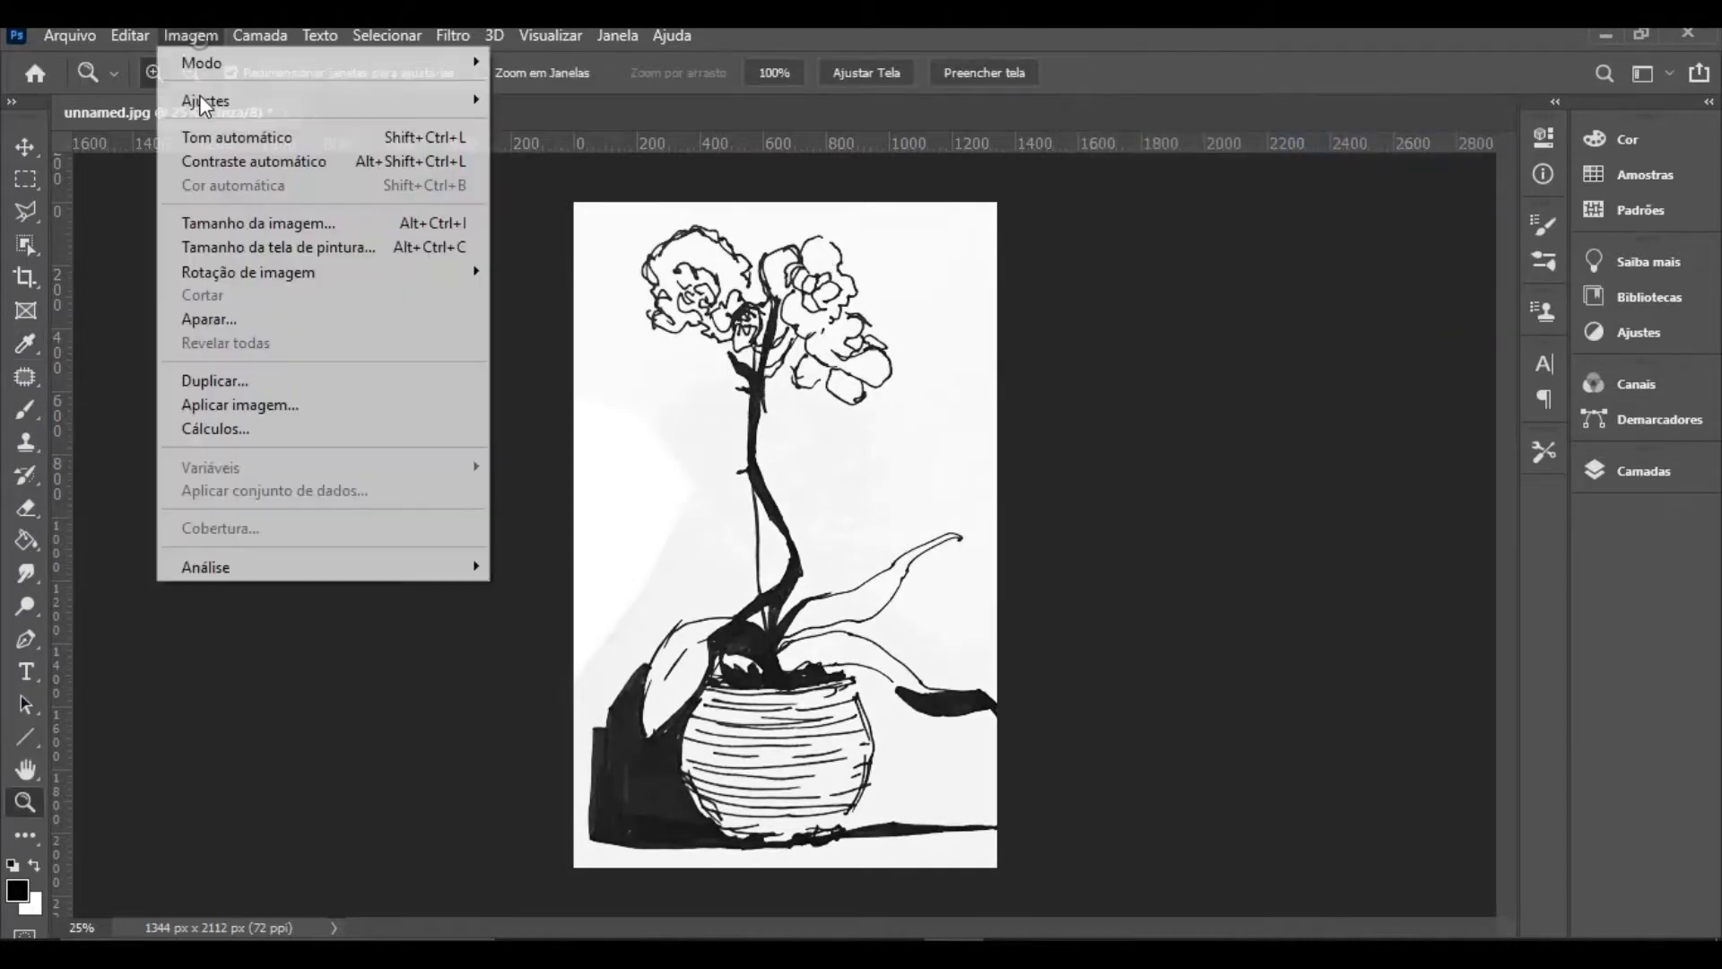
pyautogui.moveTo(296, 101)
pyautogui.click(592, 106)
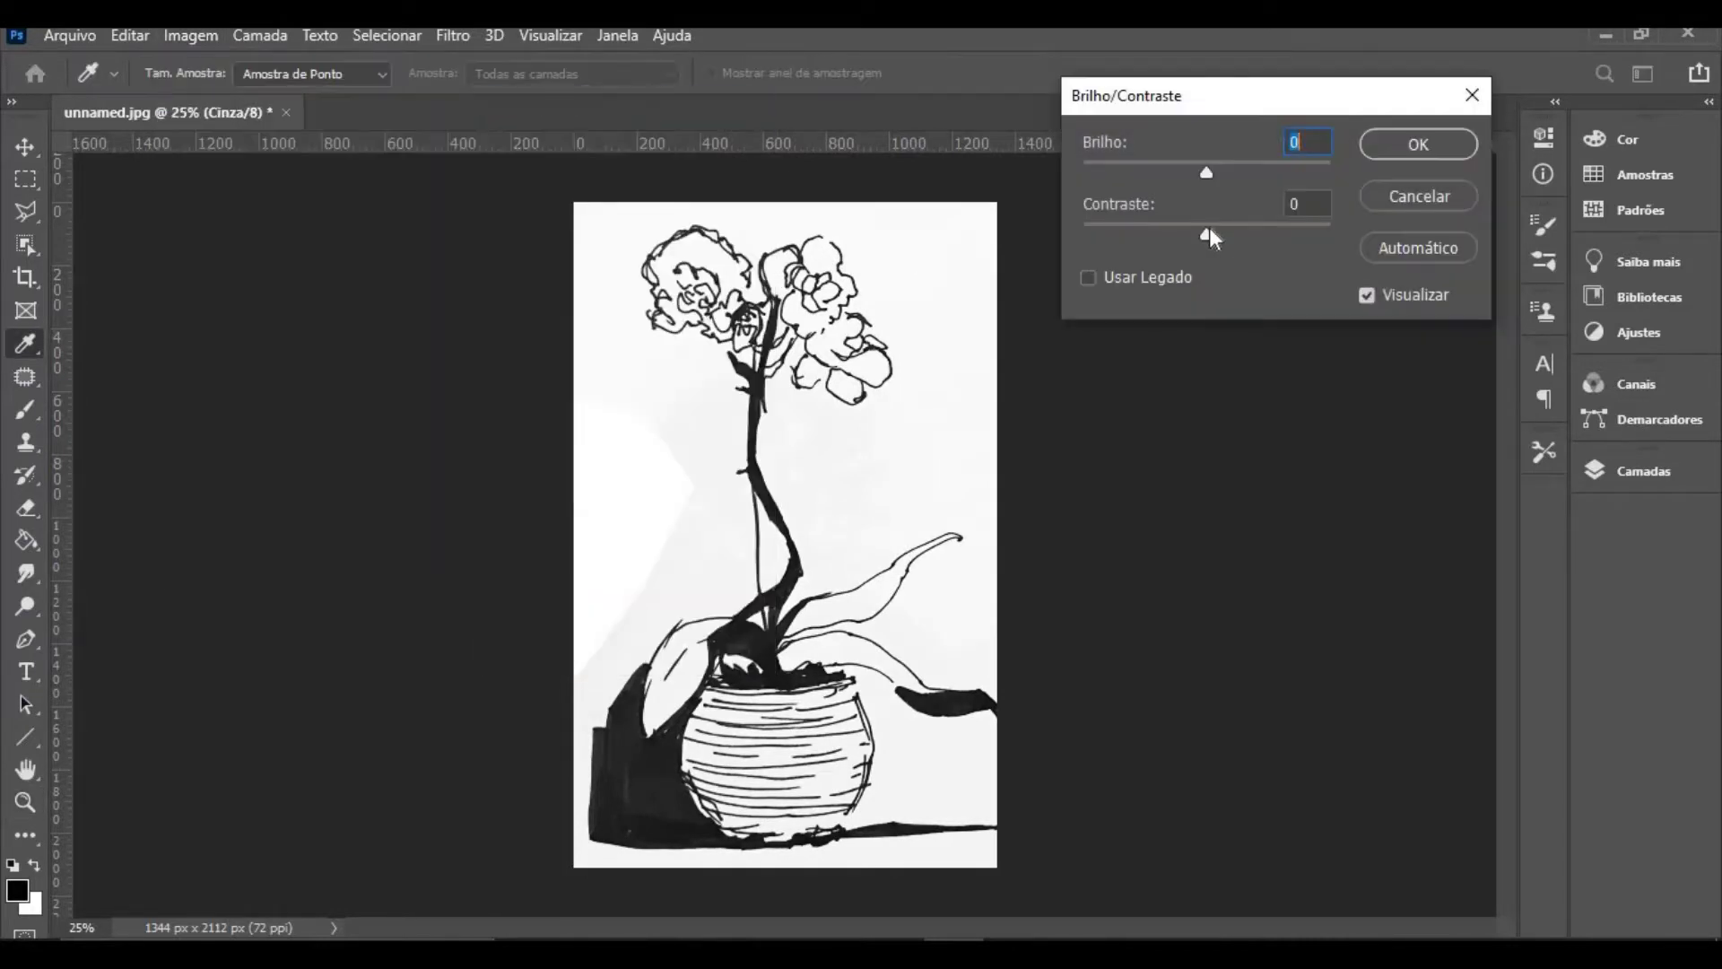
pyautogui.moveTo(1209, 228); pyautogui.dragTo(1576, 254)
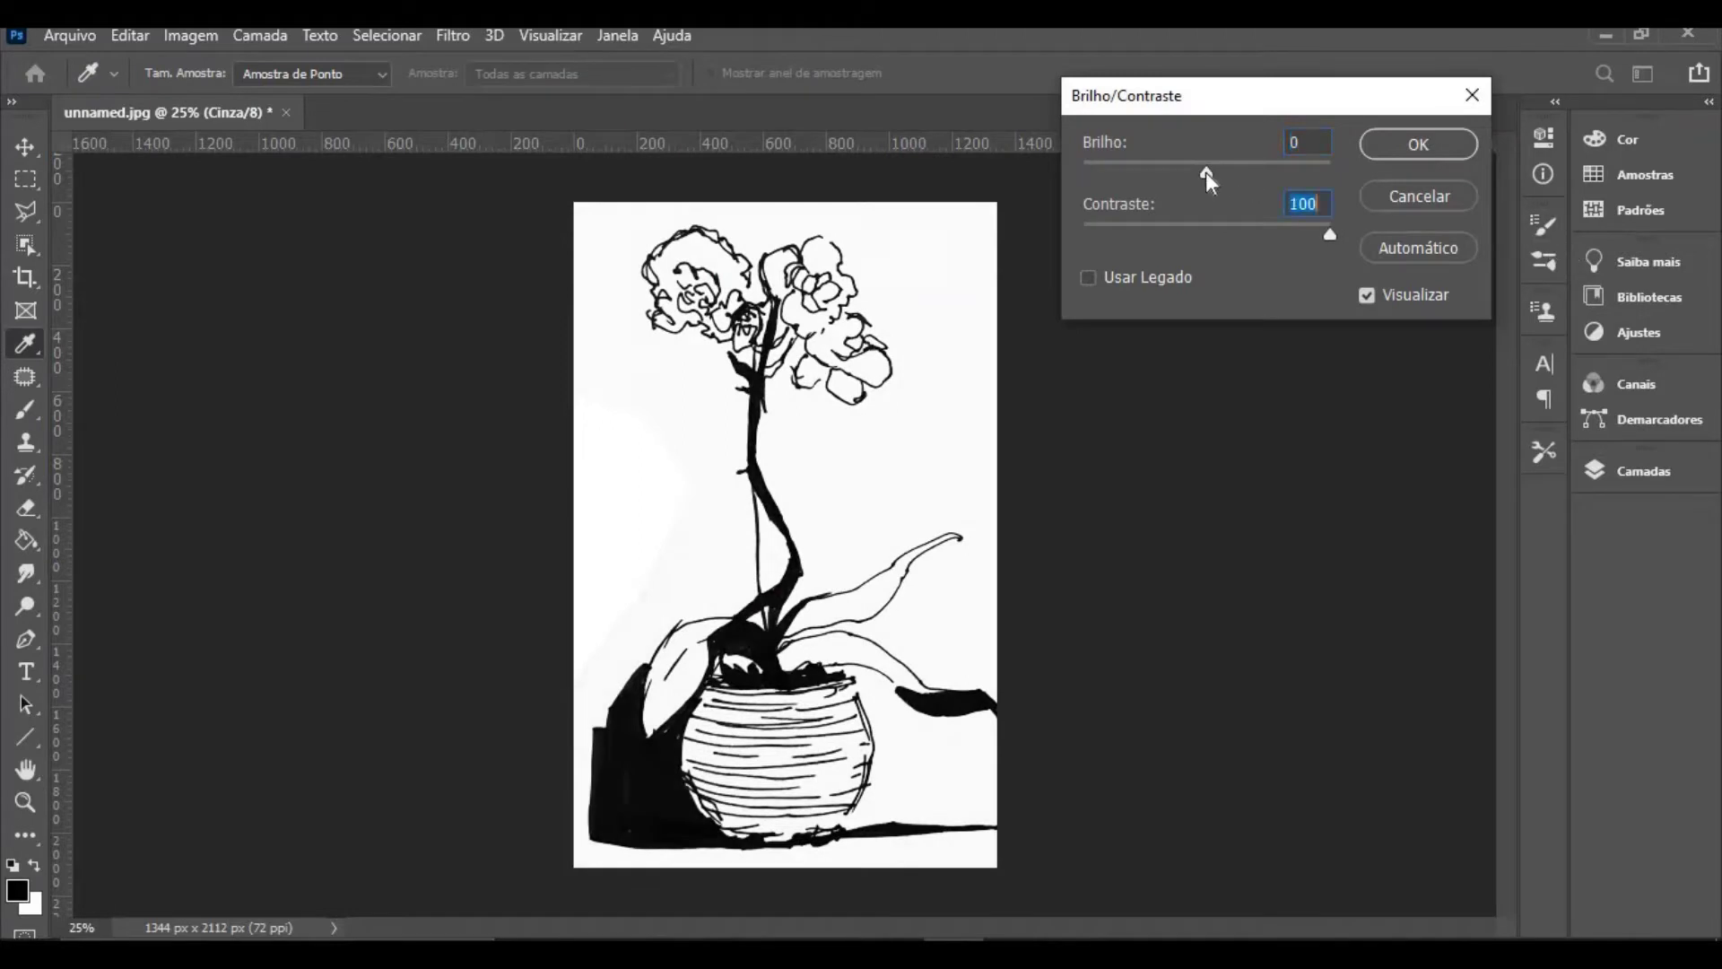
pyautogui.moveTo(1206, 172); pyautogui.dragTo(1141, 183)
pyautogui.click(1190, 175)
pyautogui.press('z')
pyautogui.press('Return')
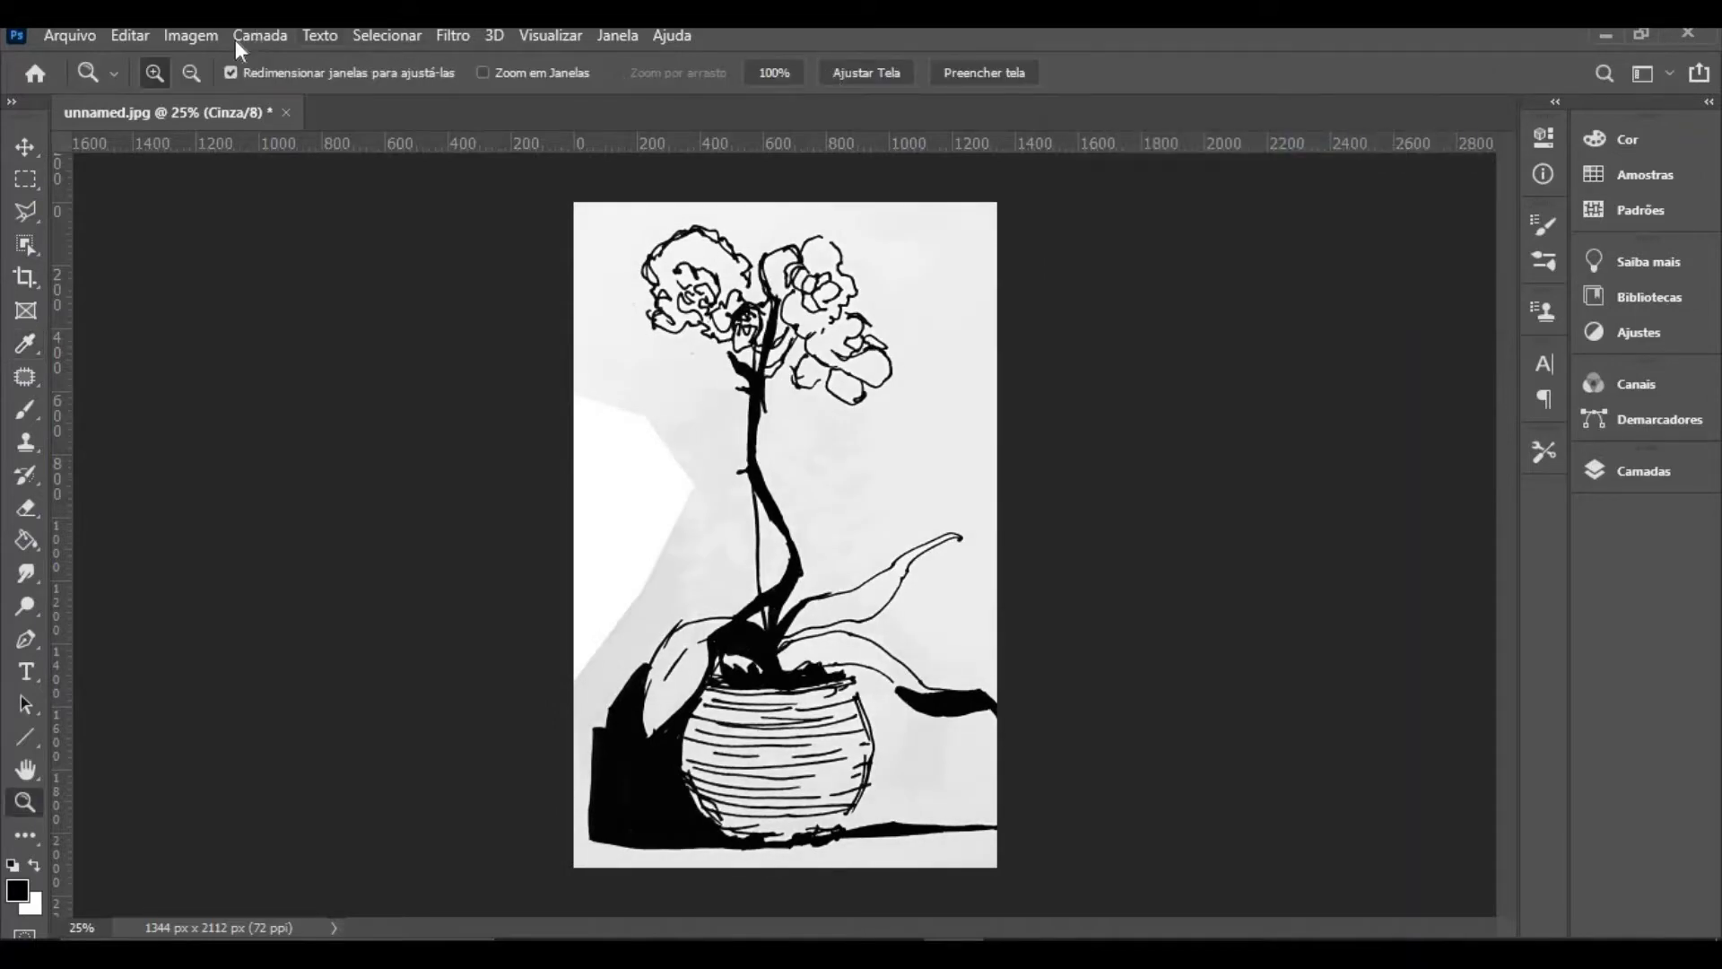
# Apply another Brightness/Contrast adjustment with contrast 100 and the brightness lowered slightly
pyautogui.click(204, 40)
pyautogui.moveTo(207, 100)
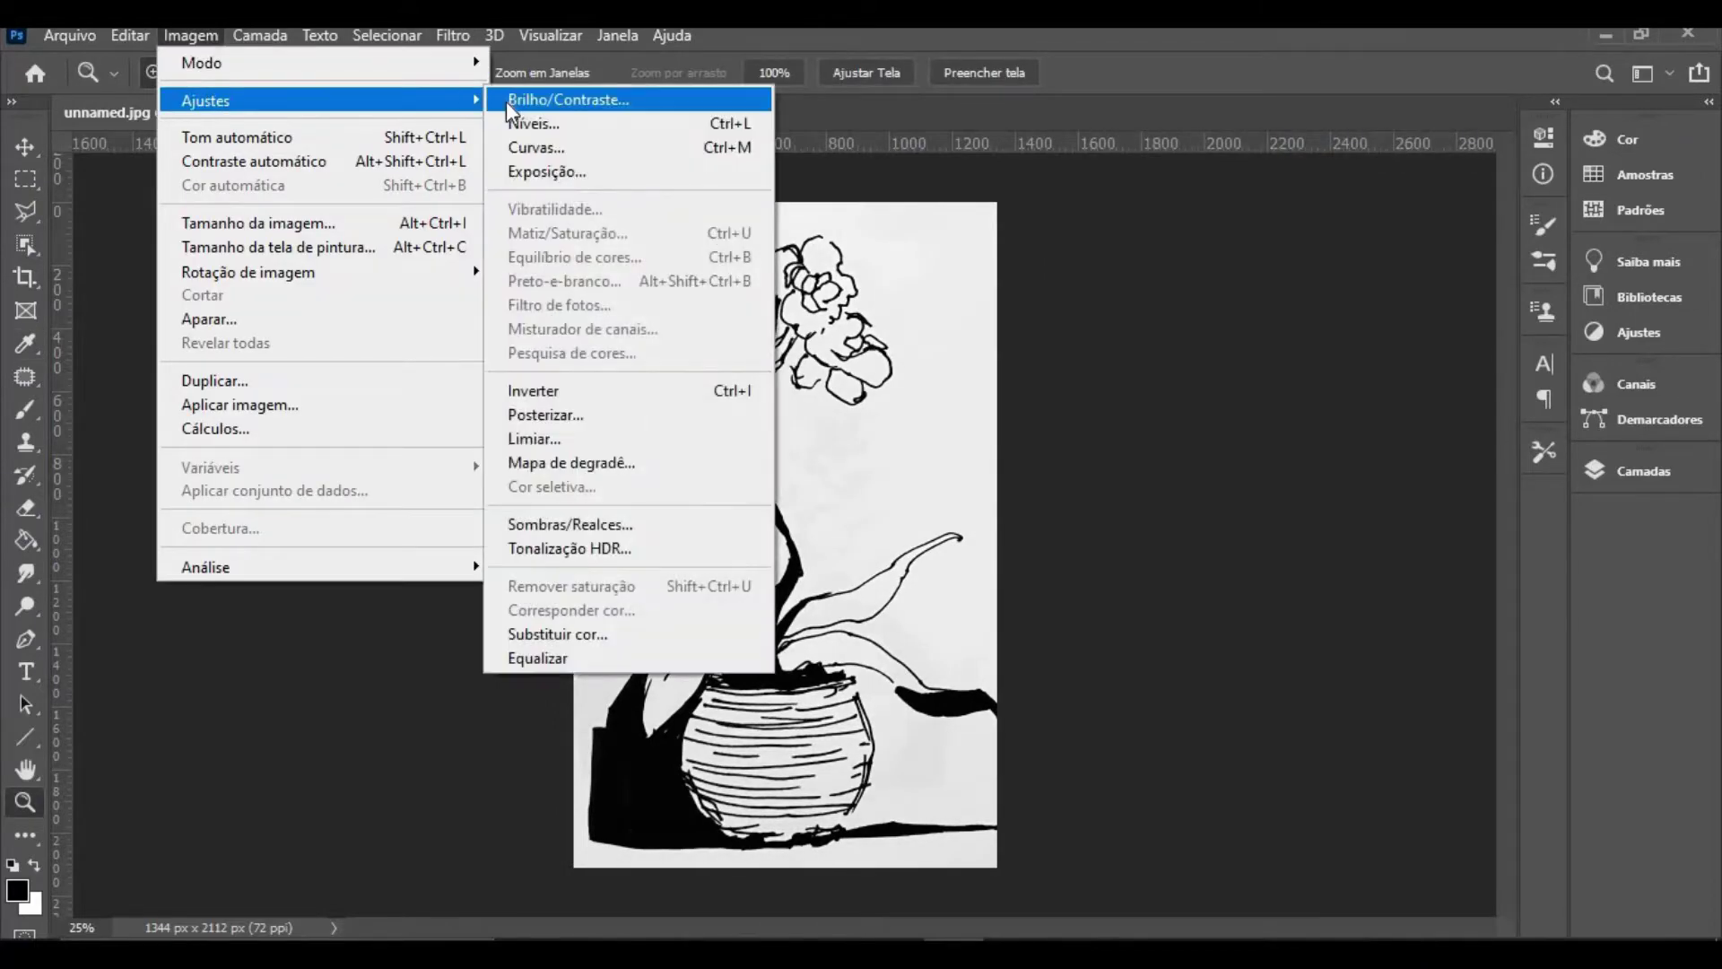
pyautogui.click(549, 100)
pyautogui.moveTo(1207, 235); pyautogui.dragTo(1545, 241)
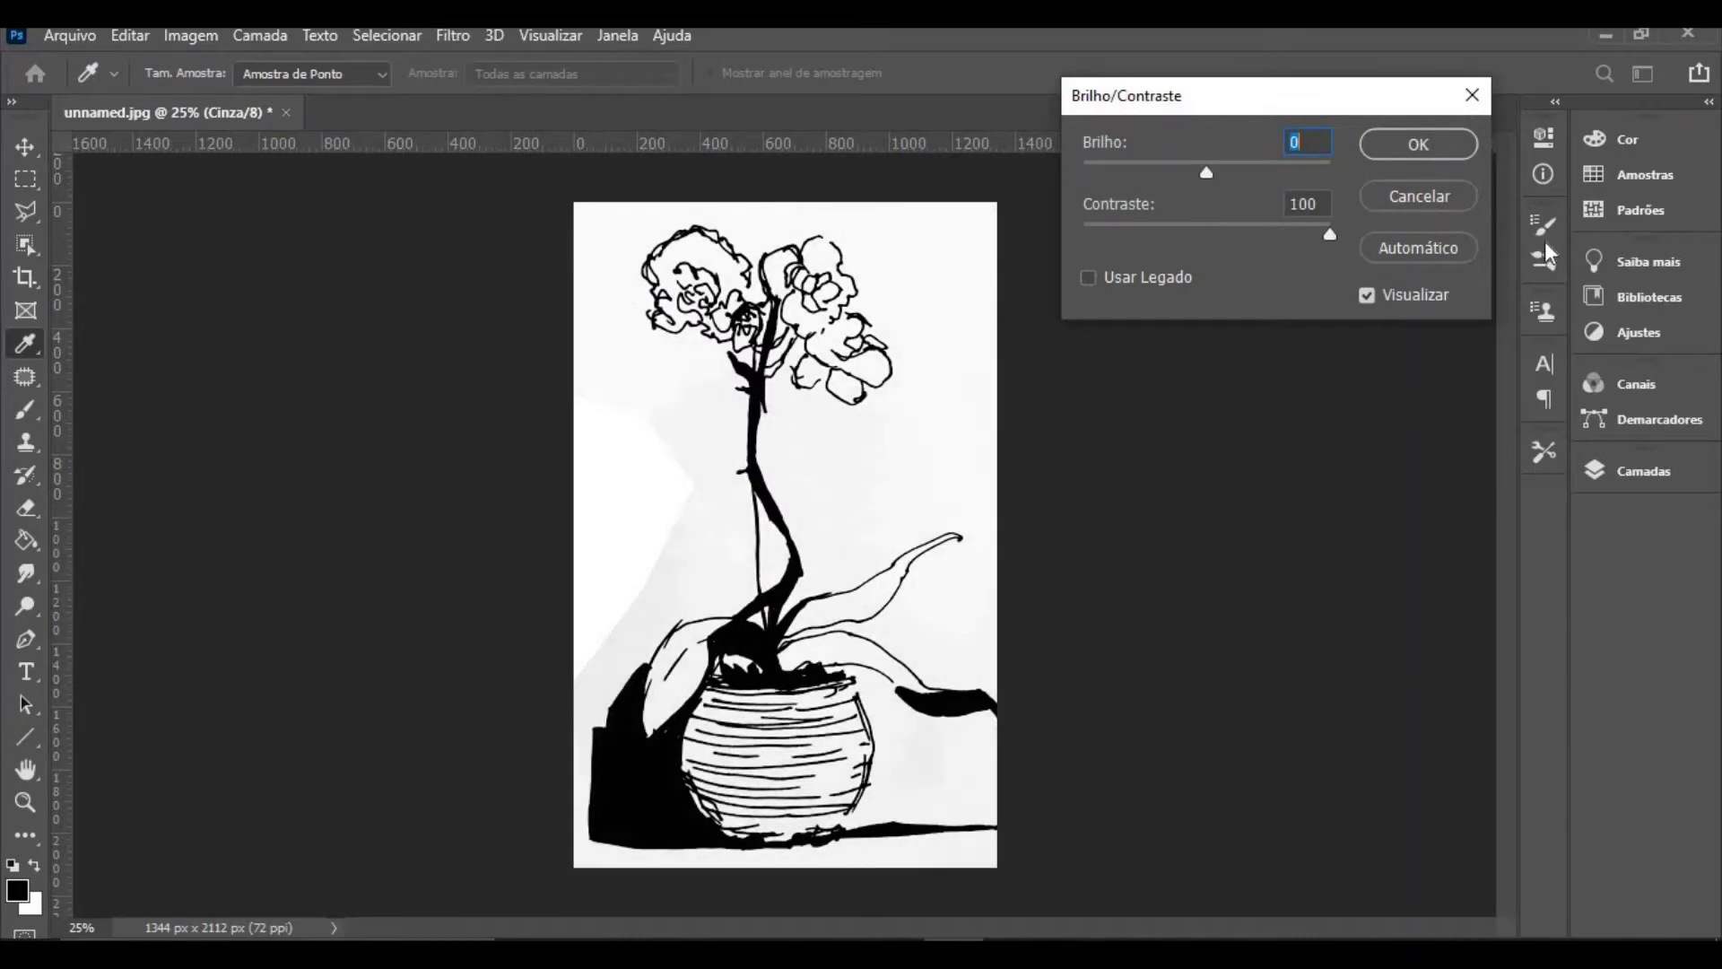
pyautogui.moveTo(1183, 173)
pyautogui.mouseDown()
pyautogui.moveTo(1123, 188)
pyautogui.moveTo(1179, 191)
pyautogui.mouseUp()
pyautogui.click(1400, 145)
pyautogui.press('z')
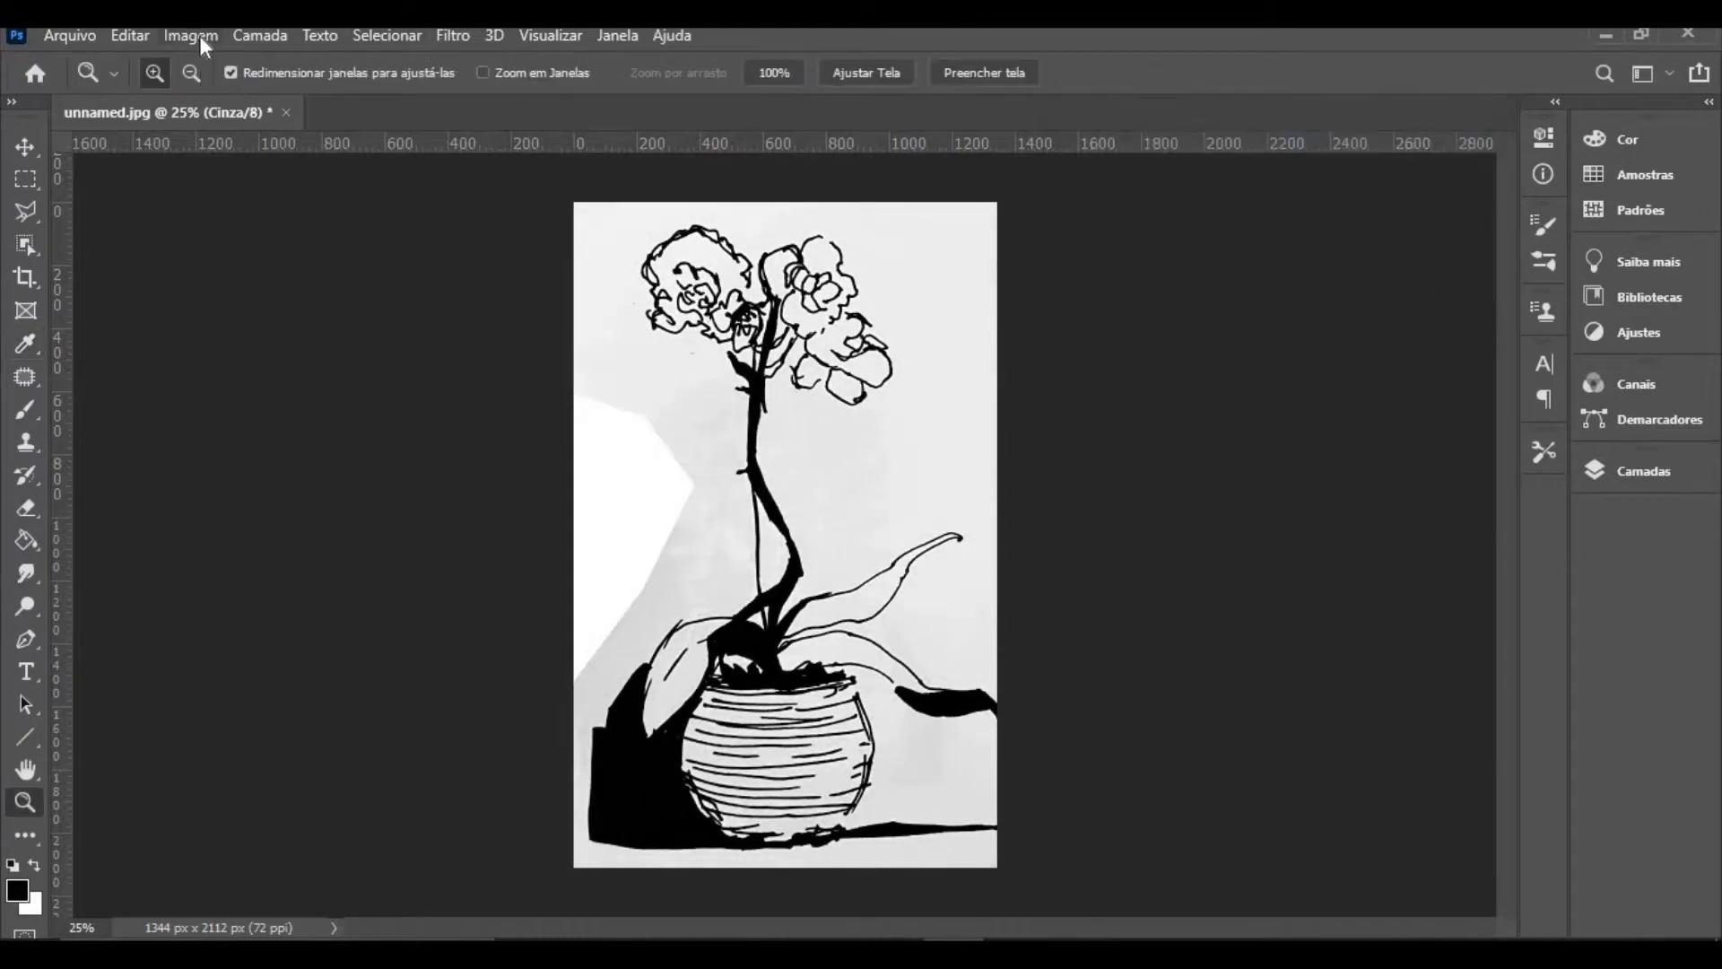
# Apply one more Brightness/Contrast adjustment with contrast 100 and brightness 0
pyautogui.click(192, 35)
pyautogui.moveTo(209, 106)
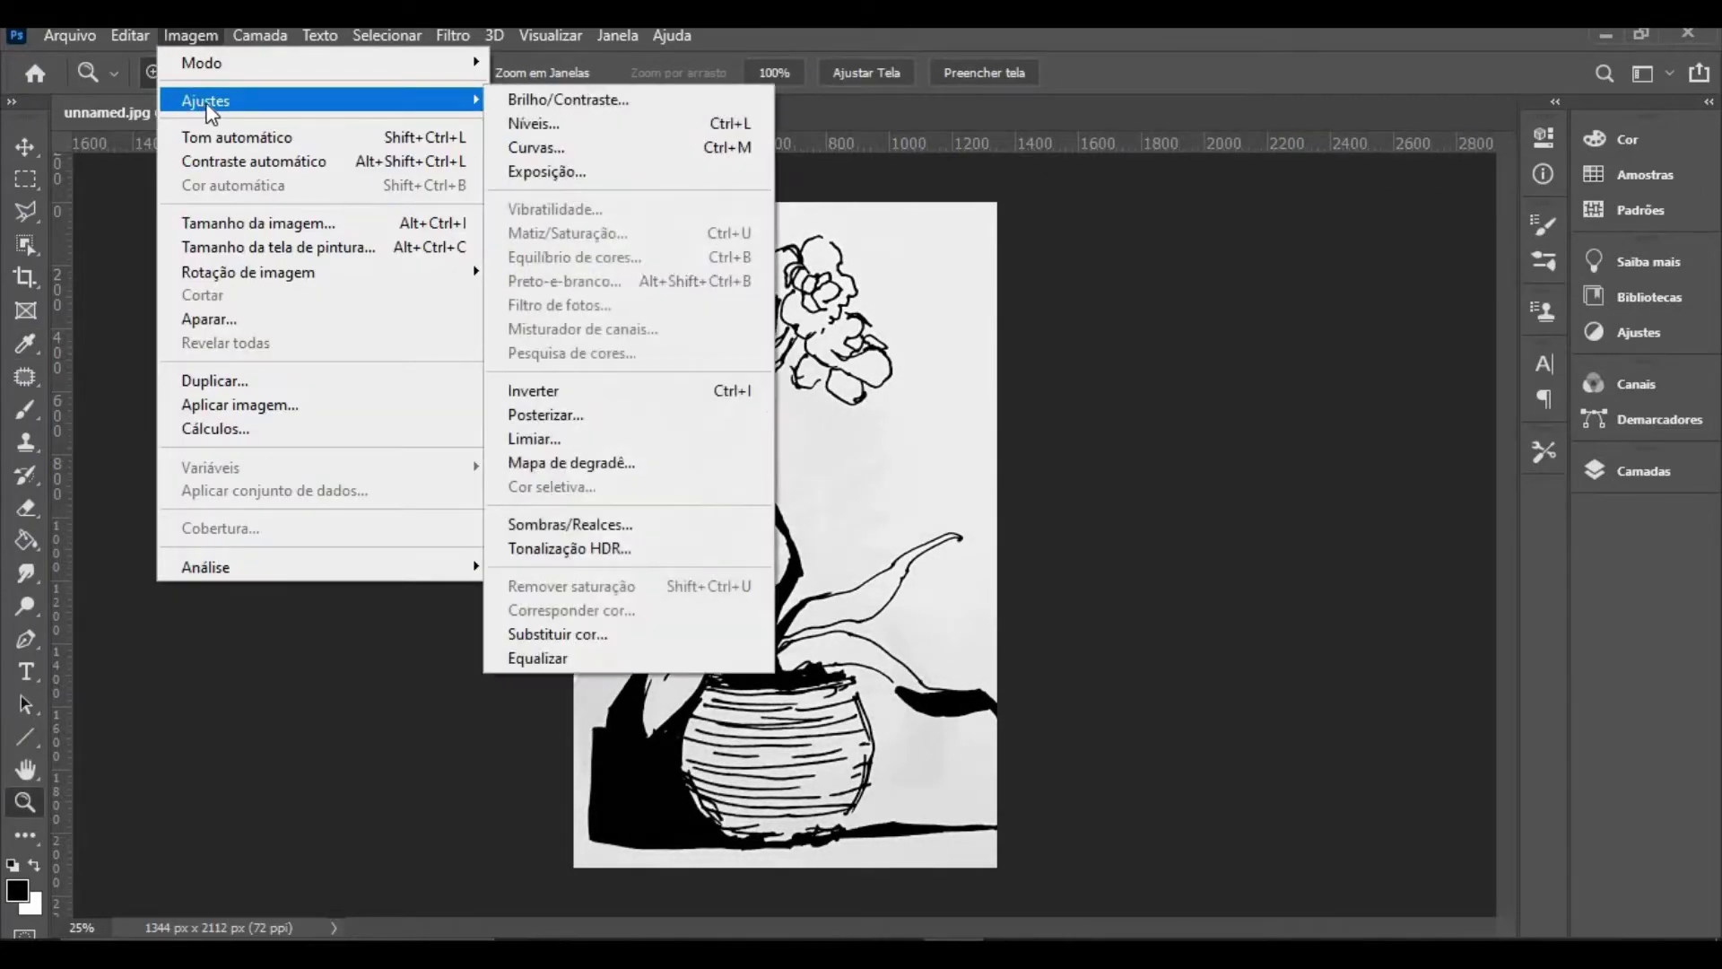
pyautogui.click(594, 98)
pyautogui.moveTo(1203, 233); pyautogui.dragTo(1585, 247)
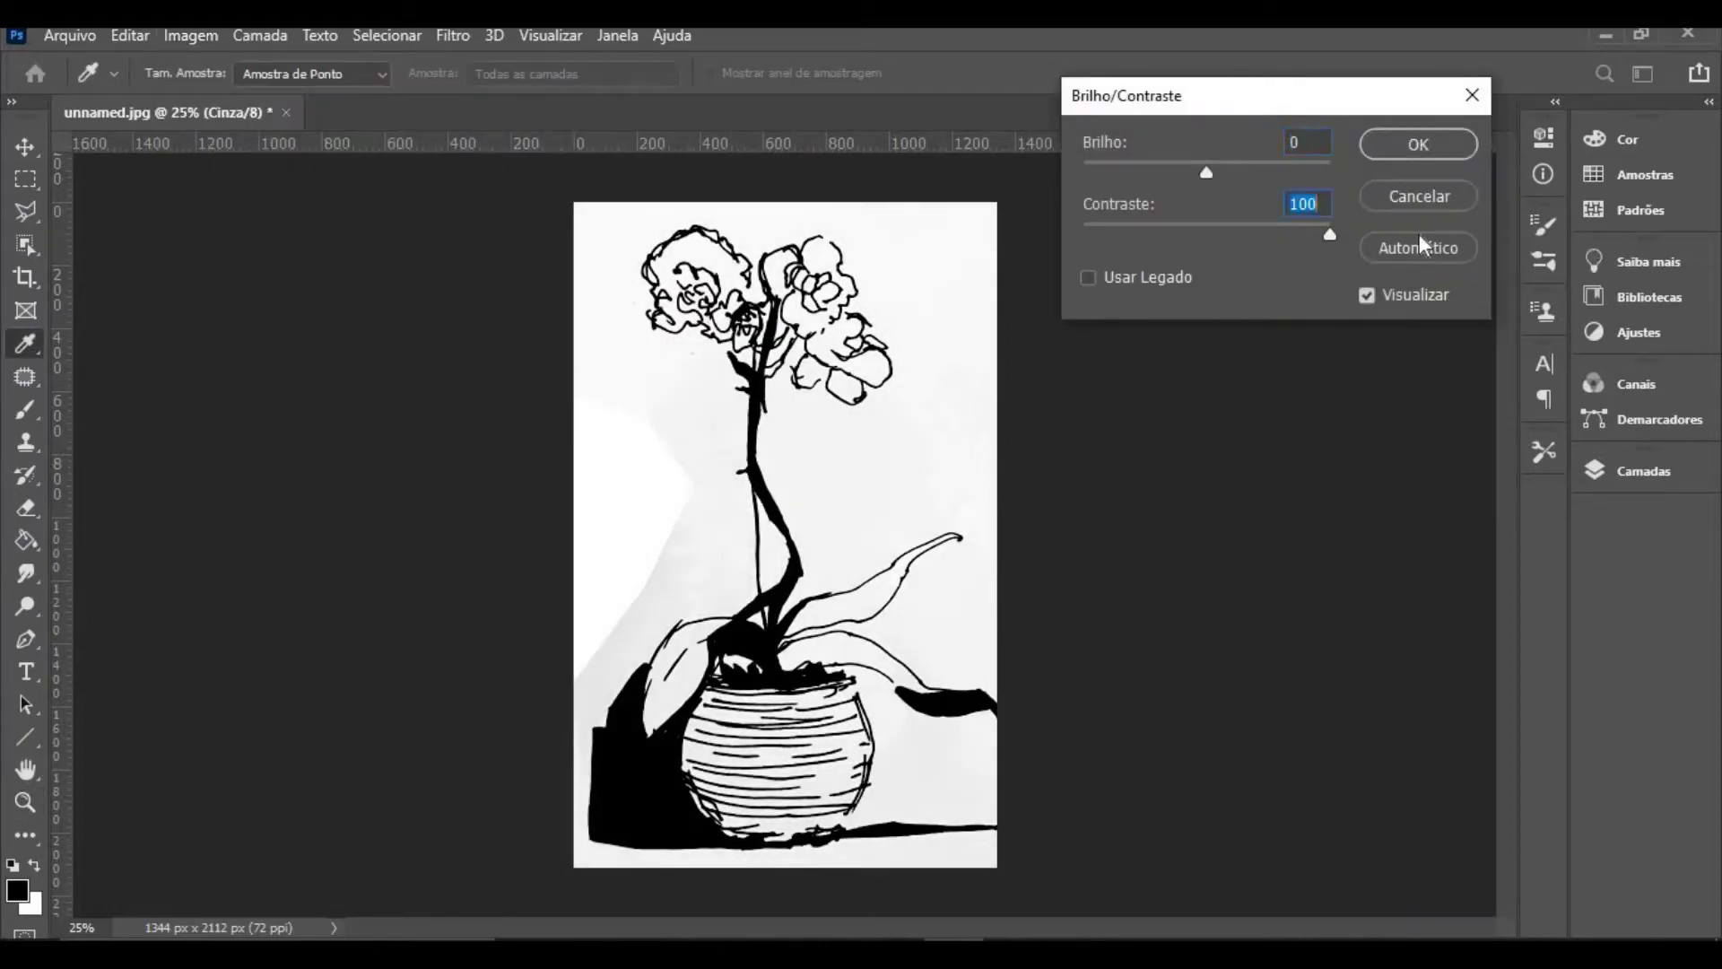
pyautogui.click(1418, 146)
pyautogui.press('z')
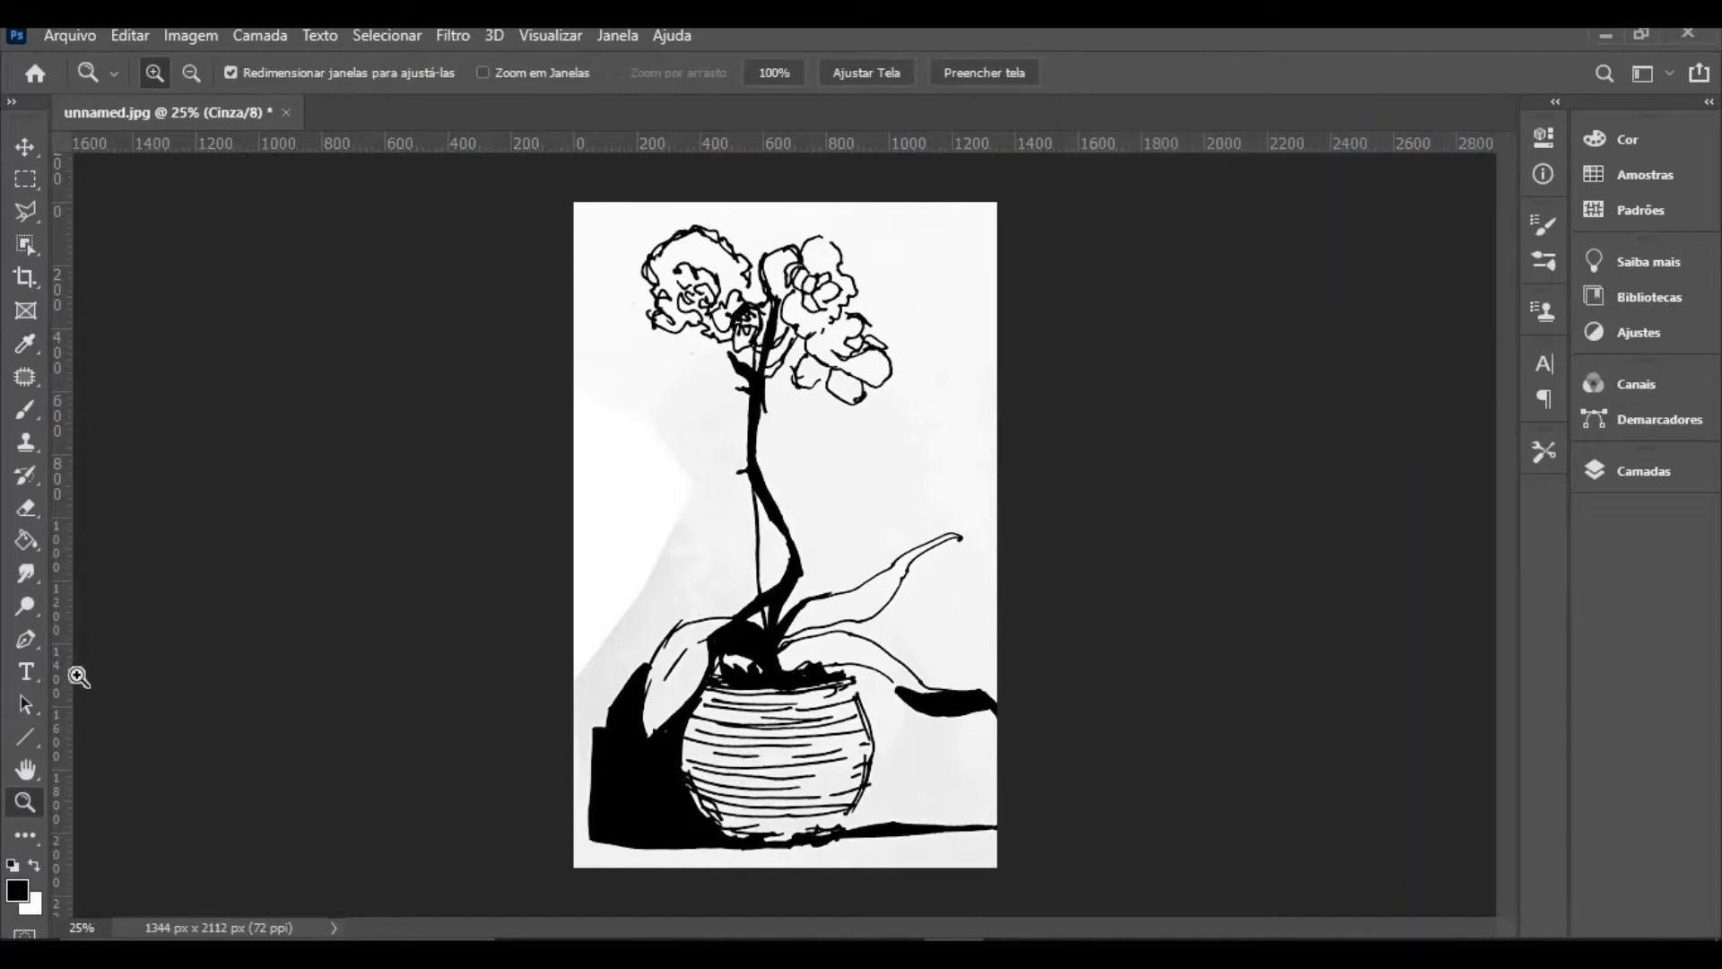
# Lighten the grey paper background around the plant using the Dodge tool on highlights at 41% exposure with a 250 px brush
pyautogui.click(25, 606)
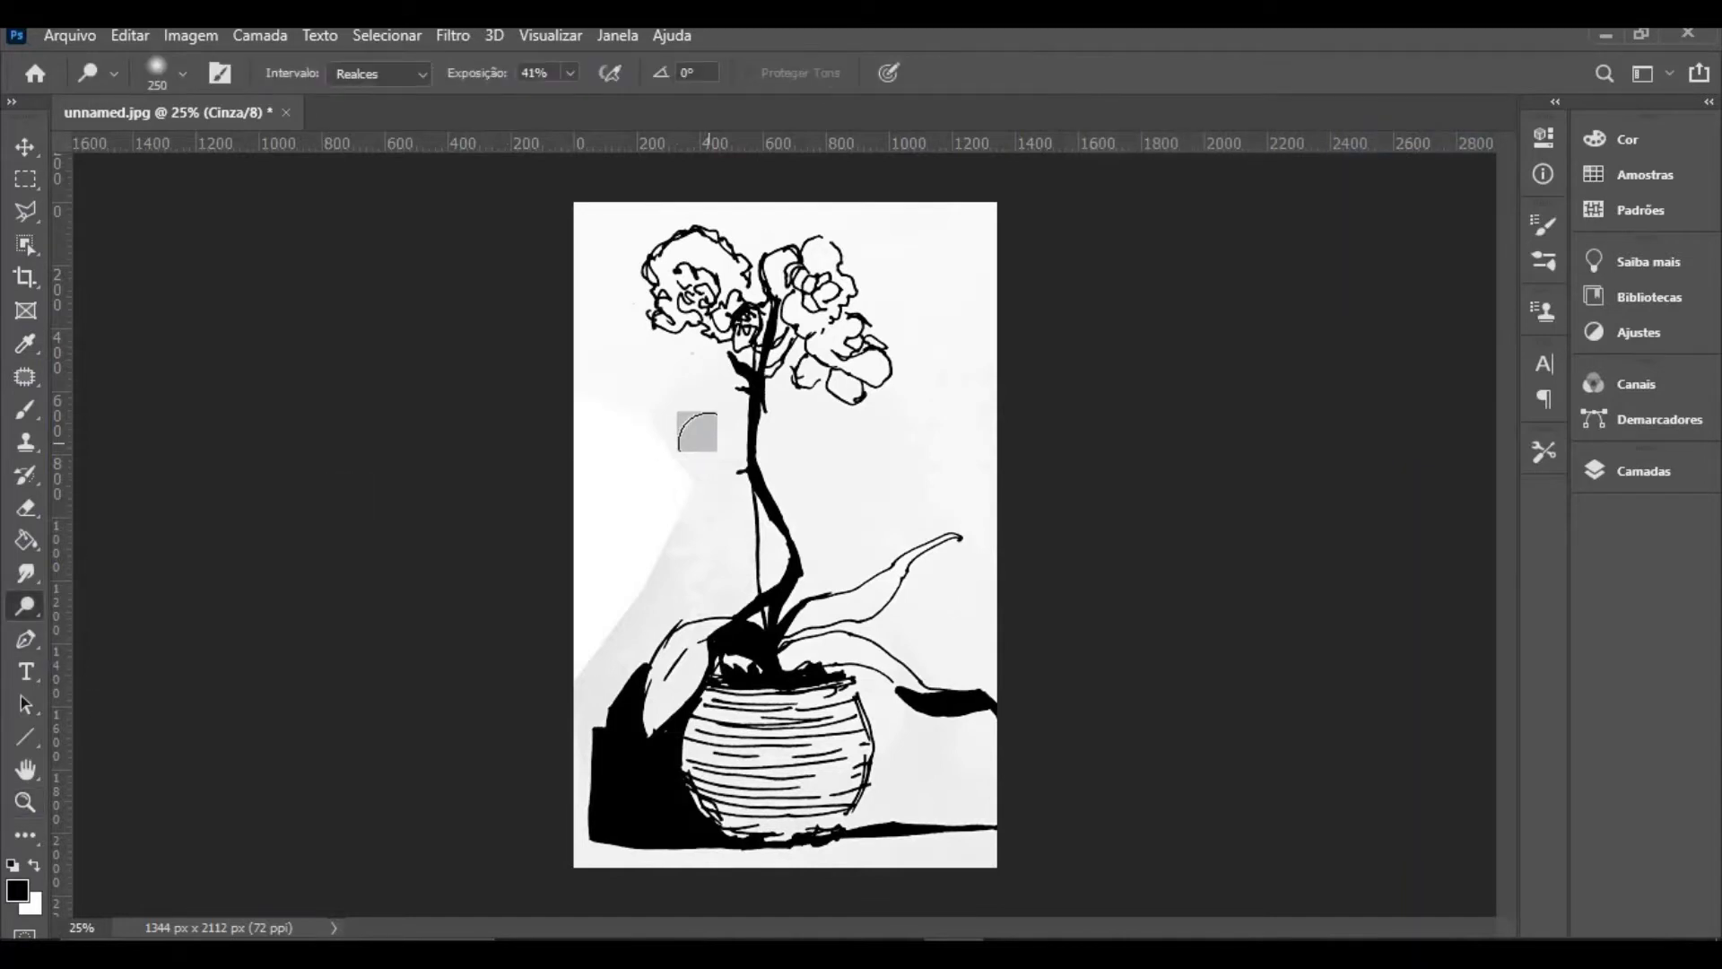
pyautogui.moveTo(688, 416); pyautogui.dragTo(697, 431)
pyautogui.moveTo(596, 637)
pyautogui.mouseDown()
pyautogui.moveTo(601, 852)
pyautogui.moveTo(969, 807)
pyautogui.moveTo(861, 758)
pyautogui.moveTo(942, 592)
pyautogui.moveTo(826, 475)
pyautogui.moveTo(793, 408)
pyautogui.mouseUp()
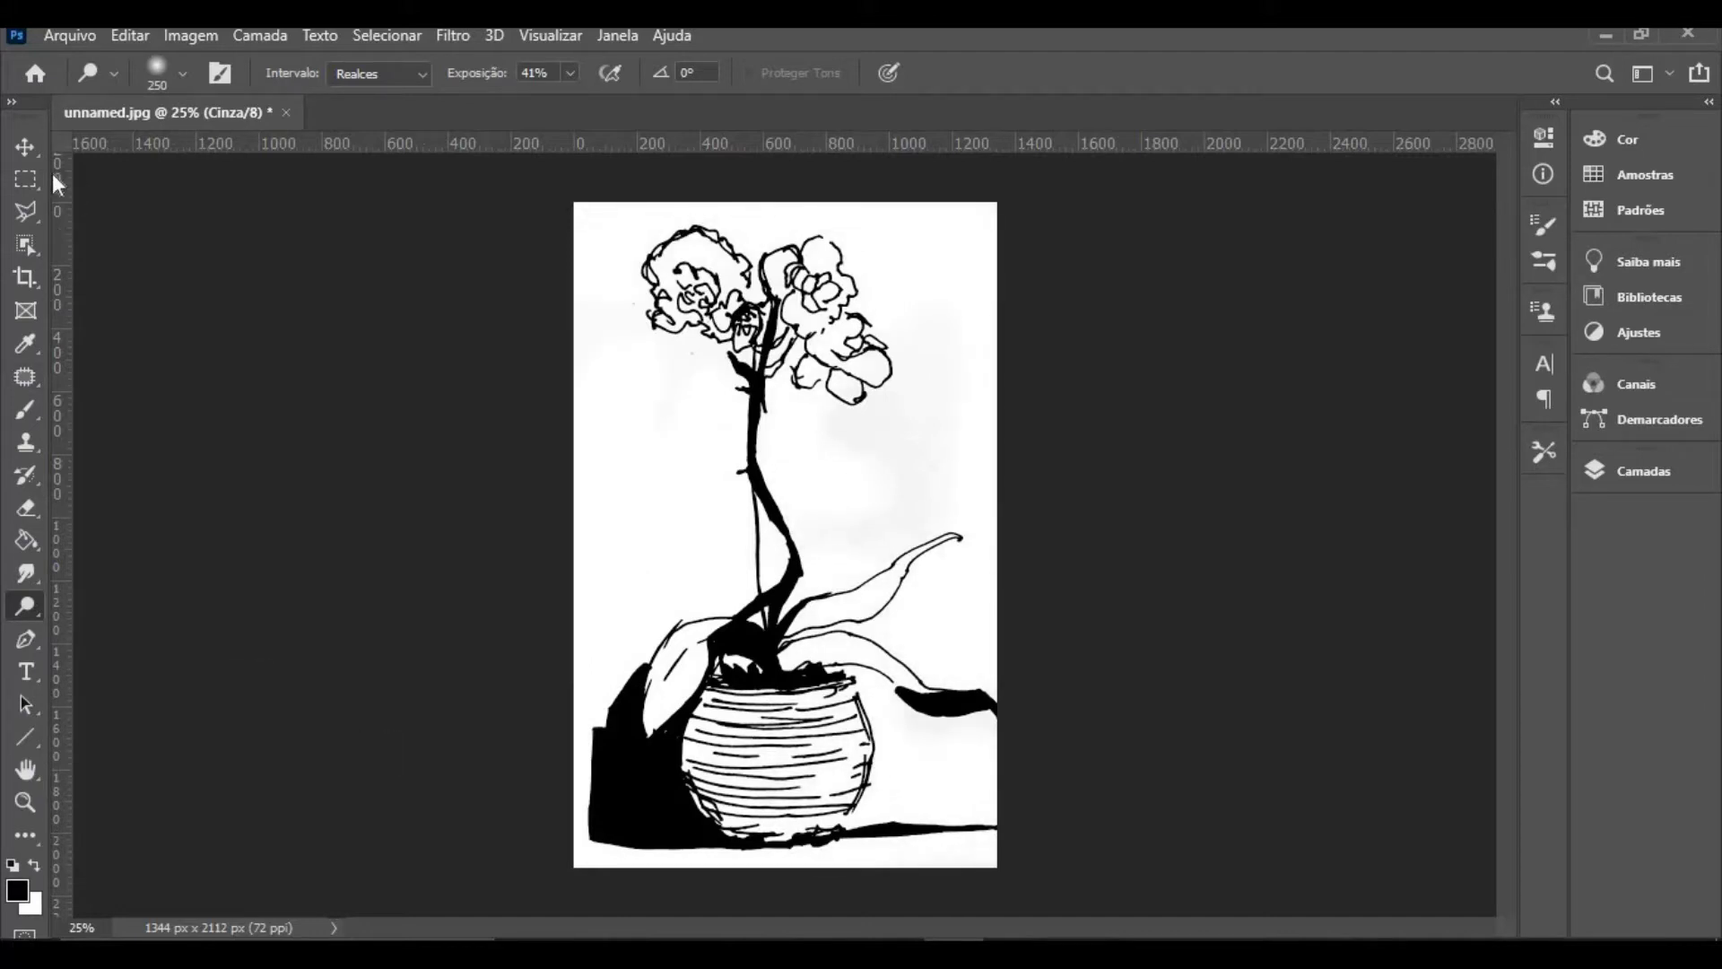
pyautogui.click(26, 179)
# Inspect the ink line edges of the upper flowers up close, and return to the whole drawing
pyautogui.click(25, 802)
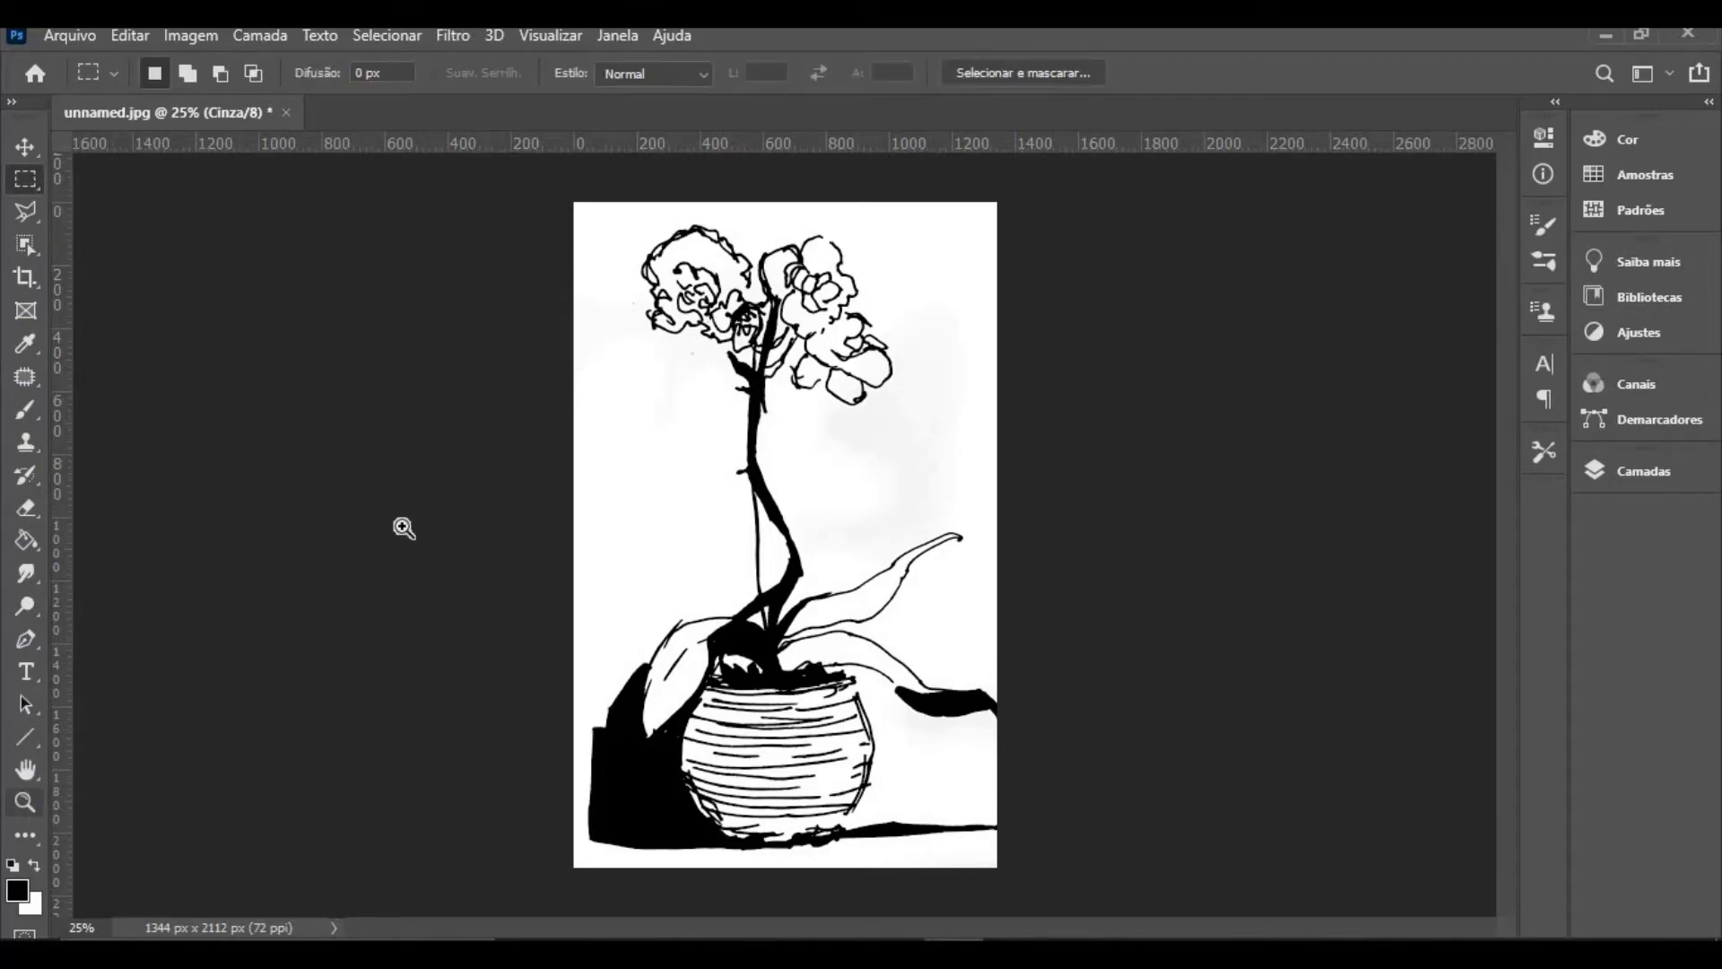
pyautogui.click(684, 269)
pyautogui.click(687, 251)
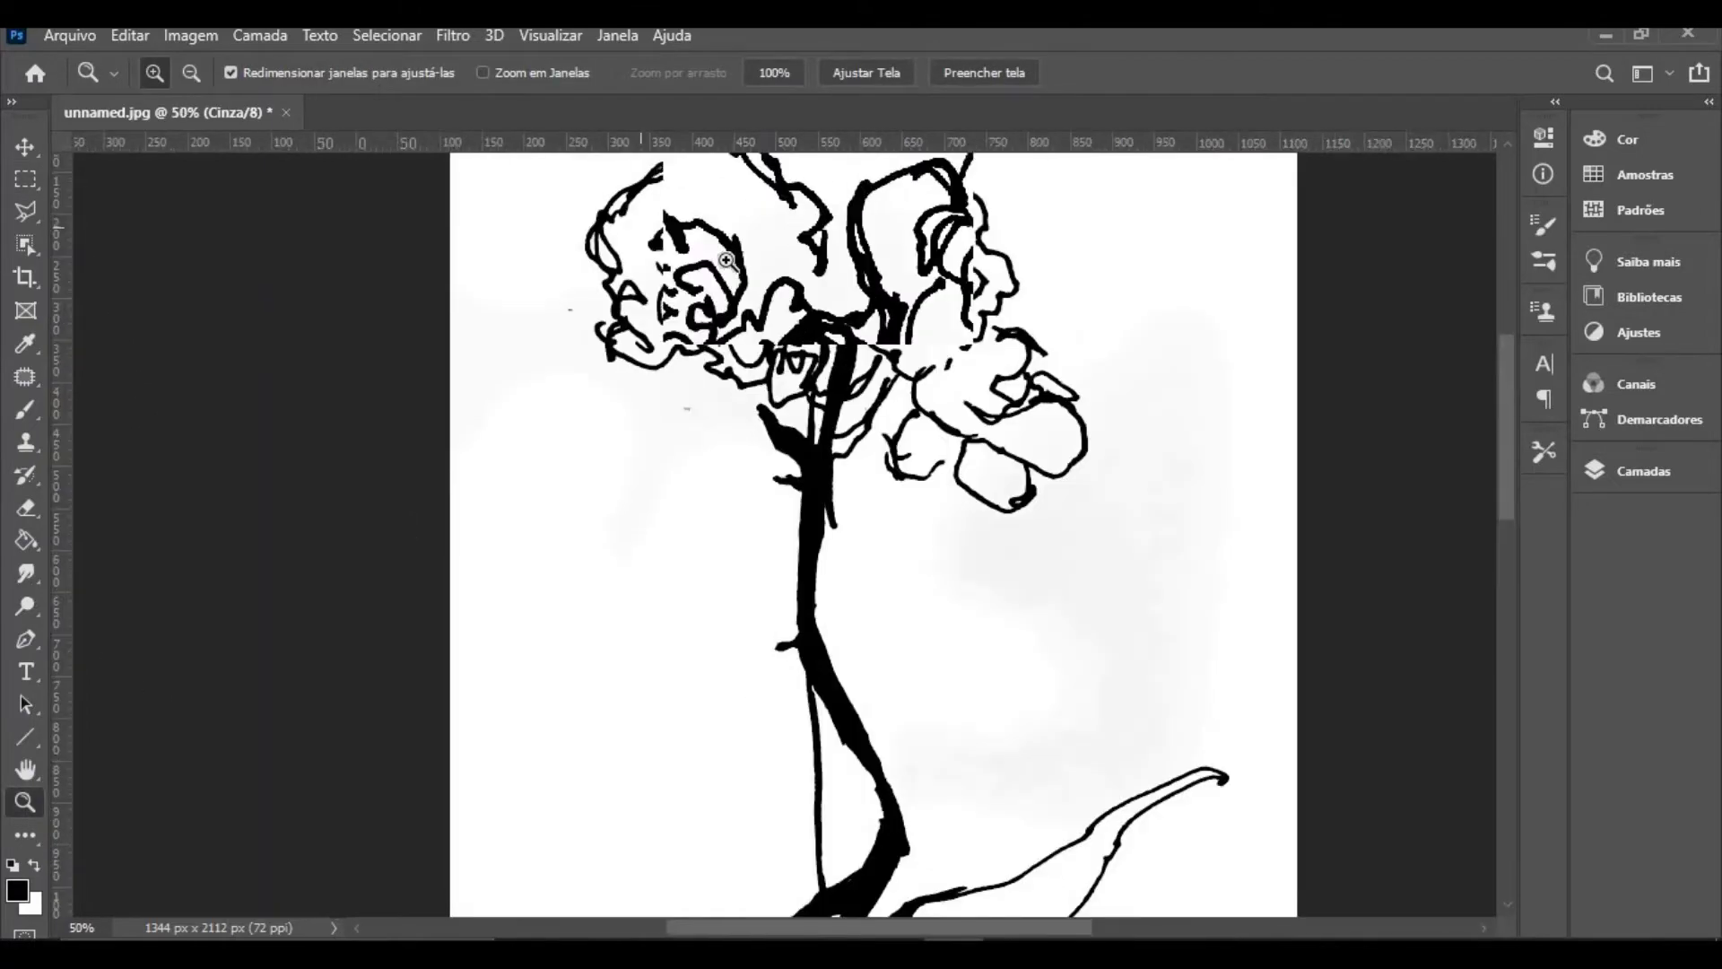
pyautogui.click(692, 228)
pyautogui.click(700, 194)
pyautogui.click(700, 195)
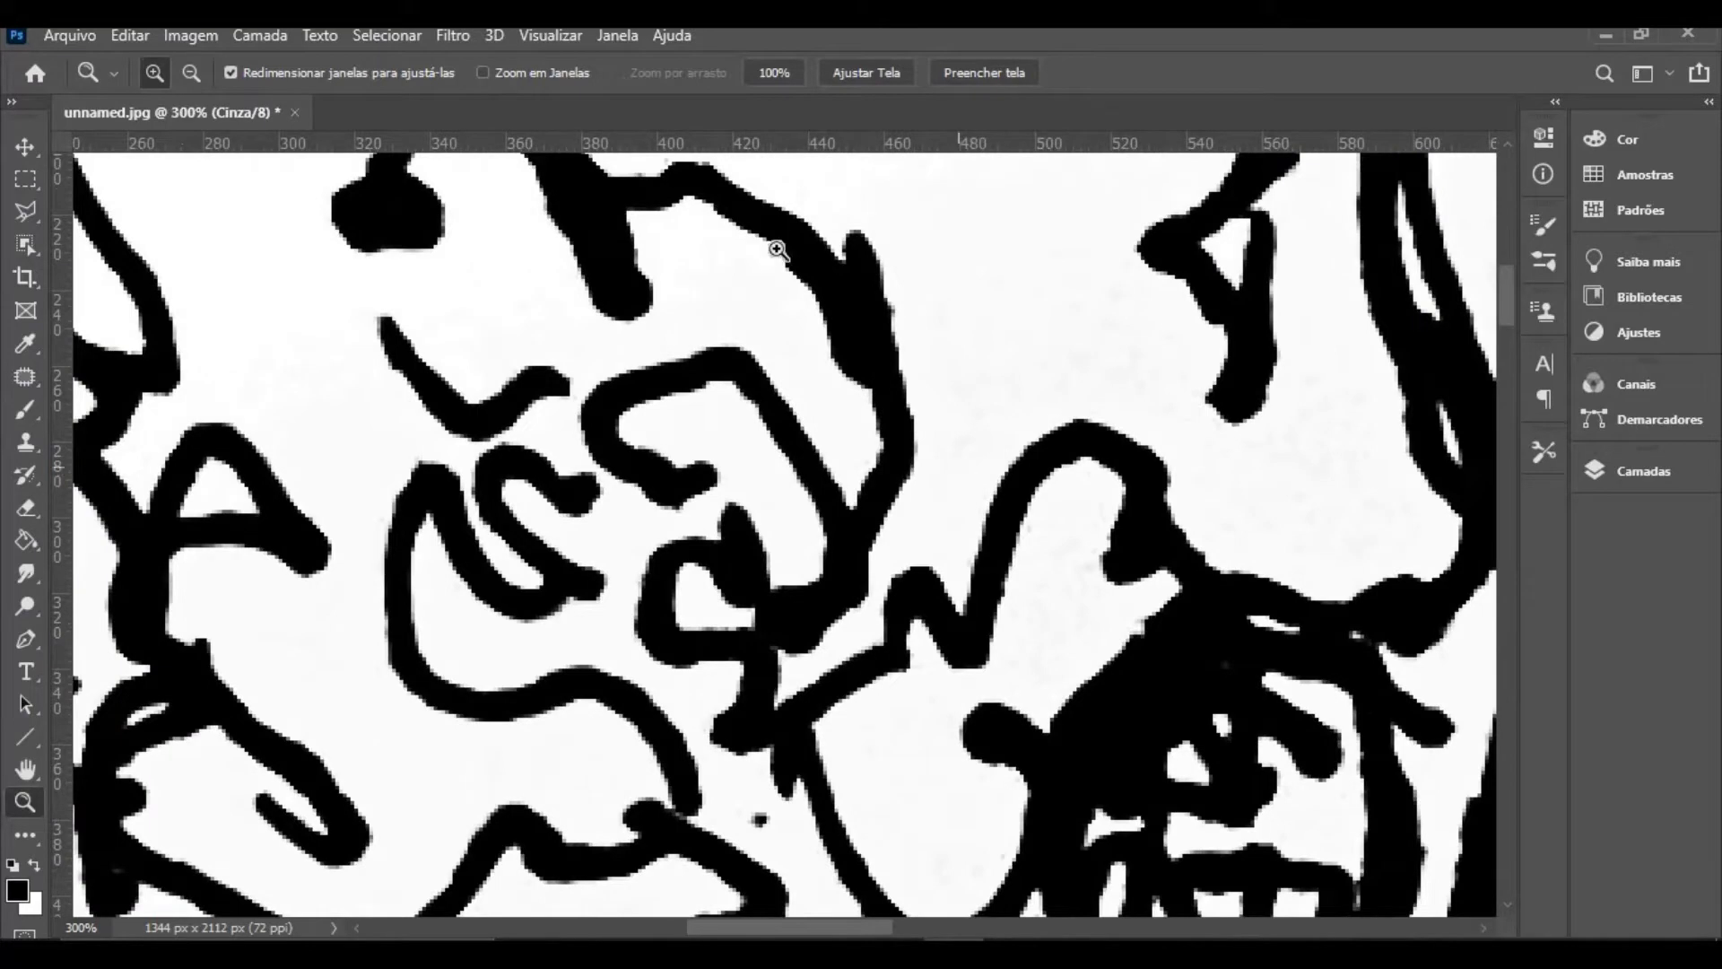
pyautogui.moveTo(726, 195); pyautogui.dragTo(967, 495)
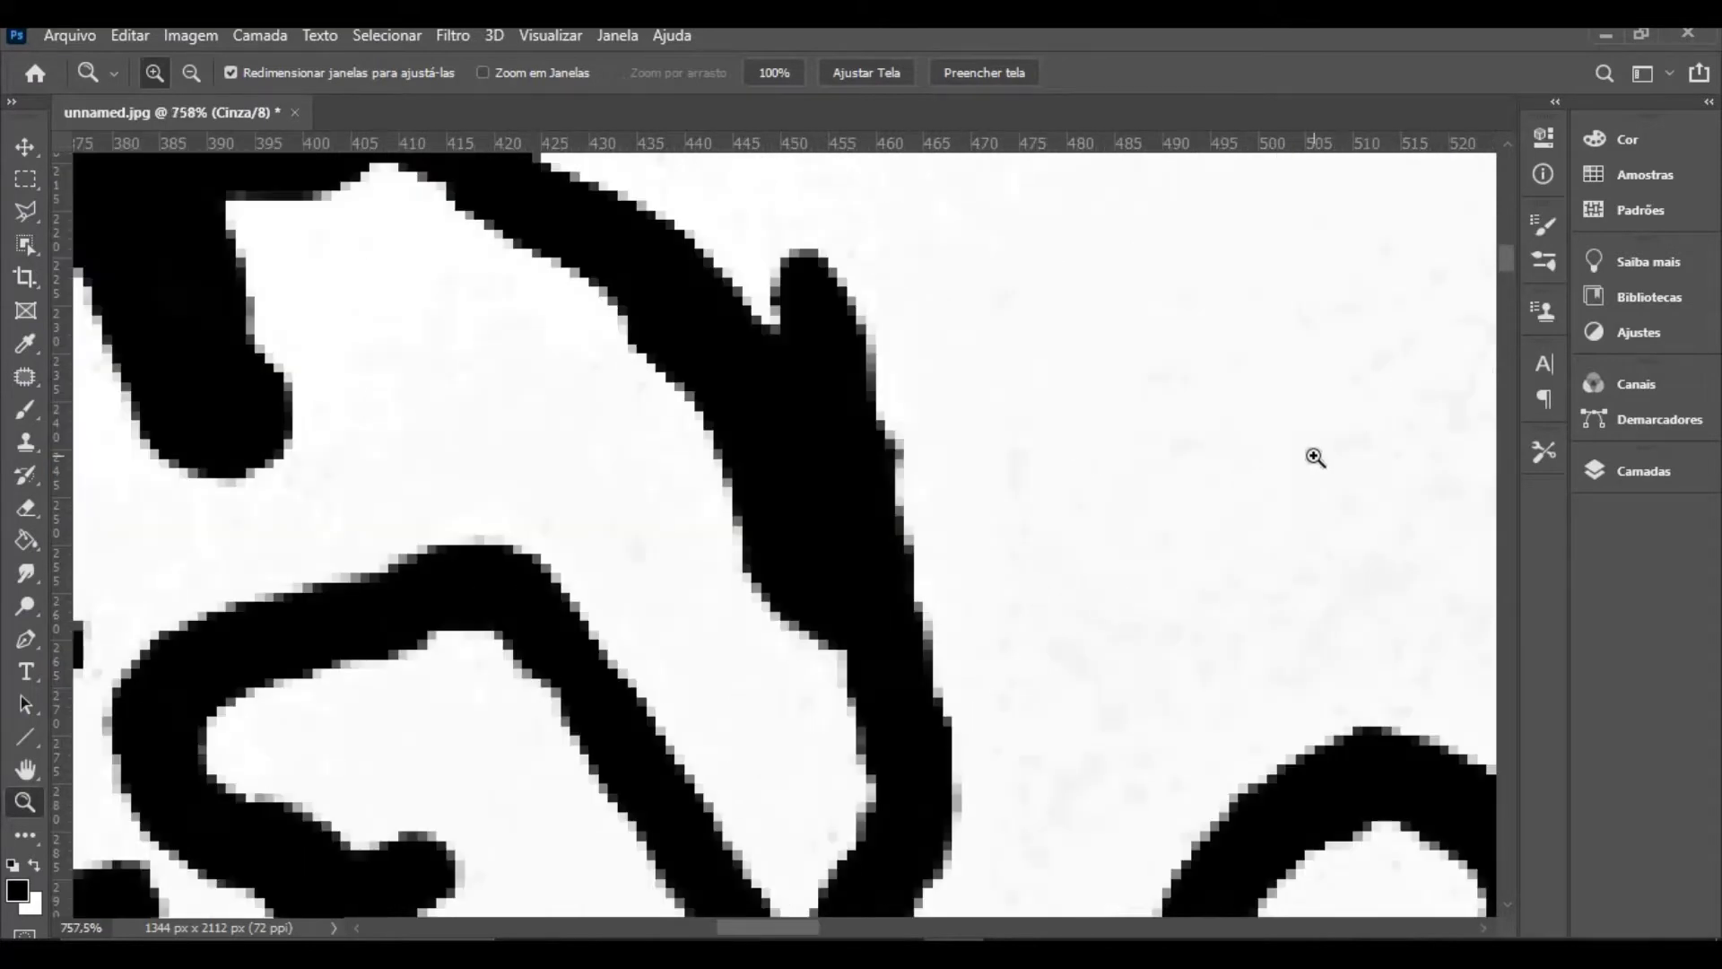
pyautogui.hotkey('ctrl', '0')
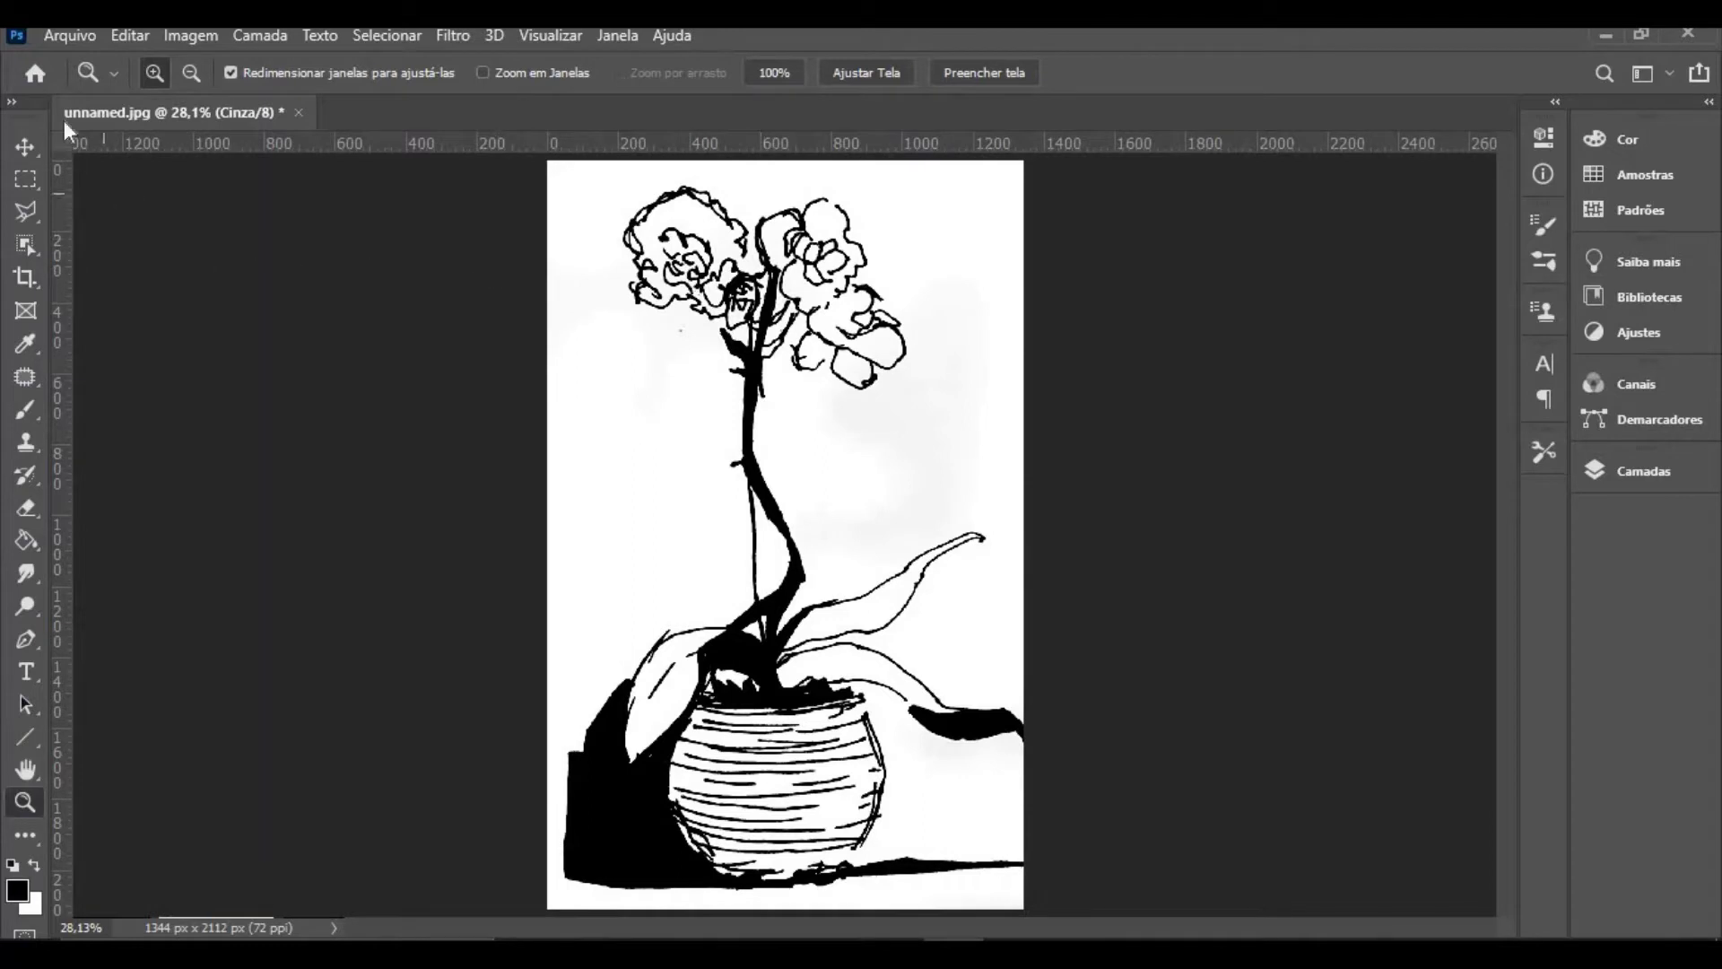
# Save the drawing on the computer as the JPEG file ORQUIDEA in the AULA_36 folder at quality 12, and close it
pyautogui.click(71, 35)
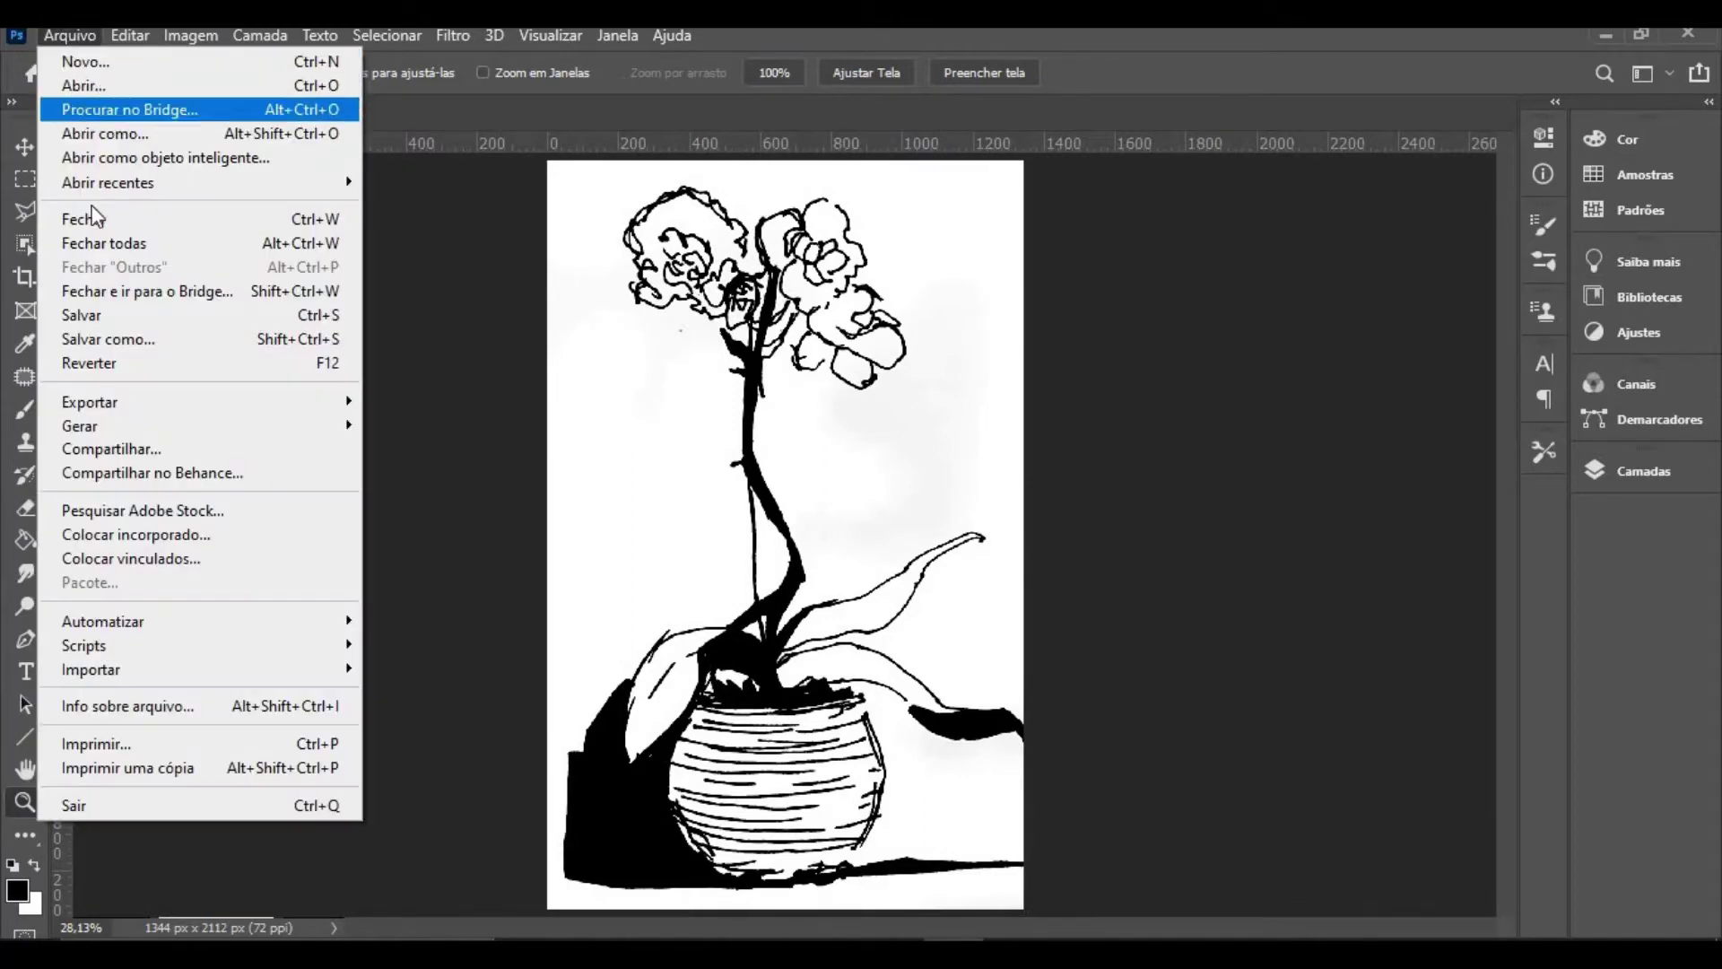
pyautogui.click(133, 341)
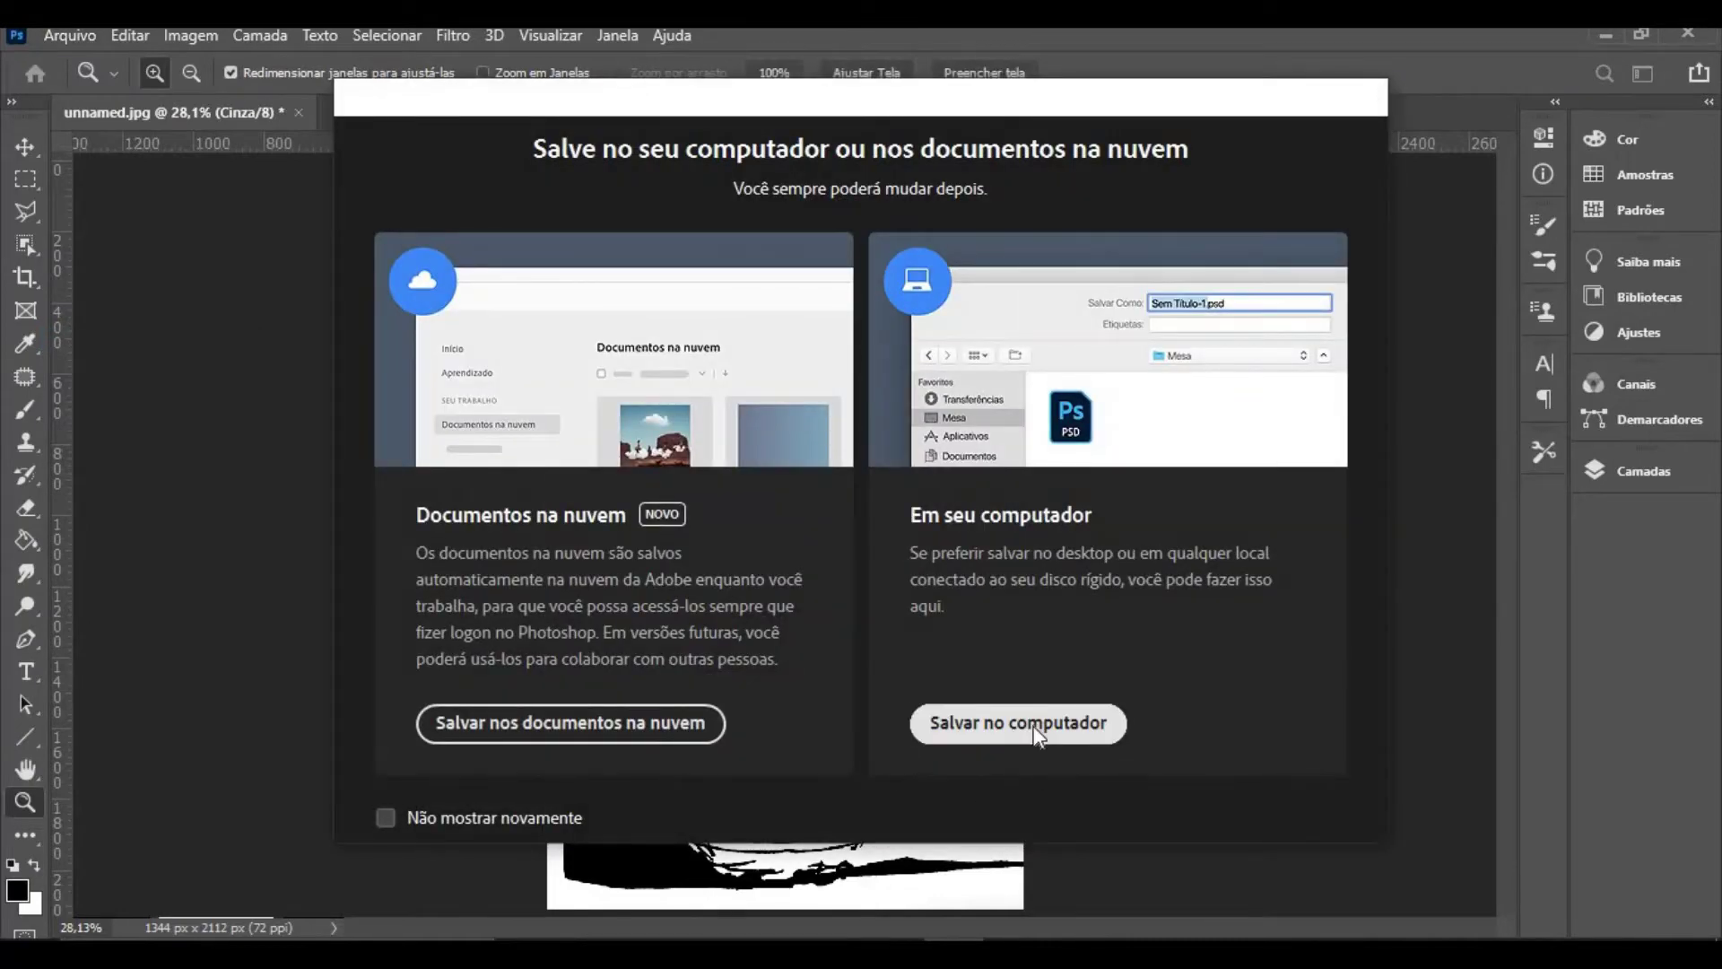
pyautogui.click(1036, 731)
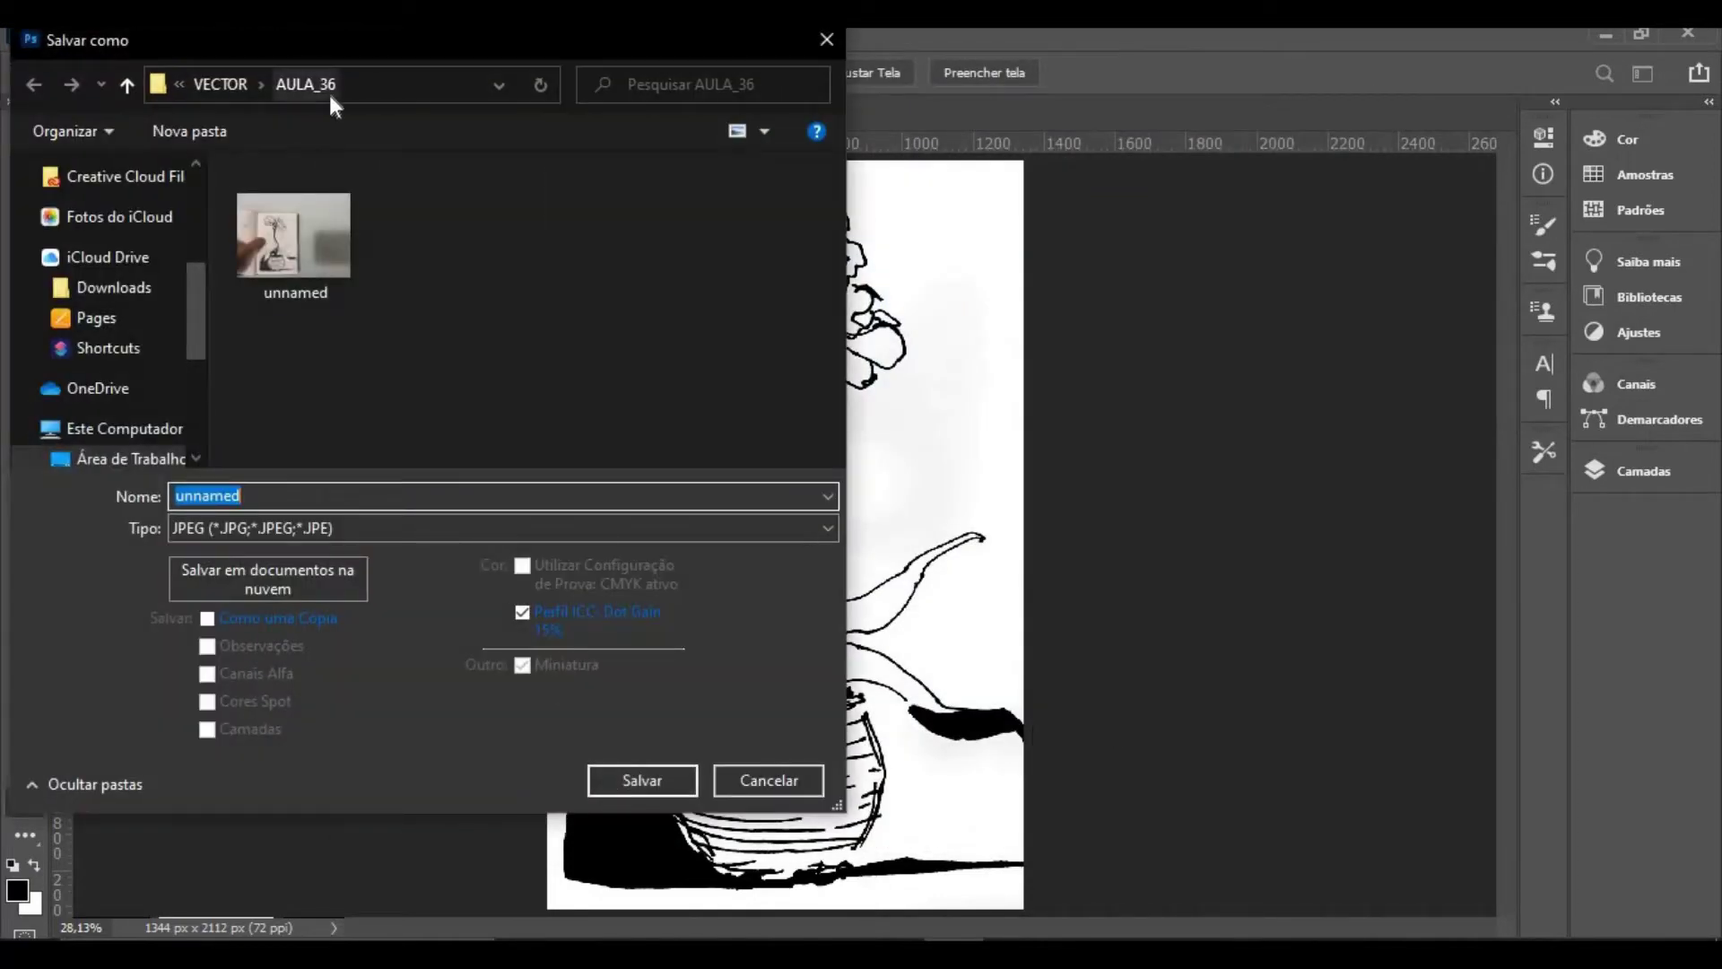
pyautogui.press('End')
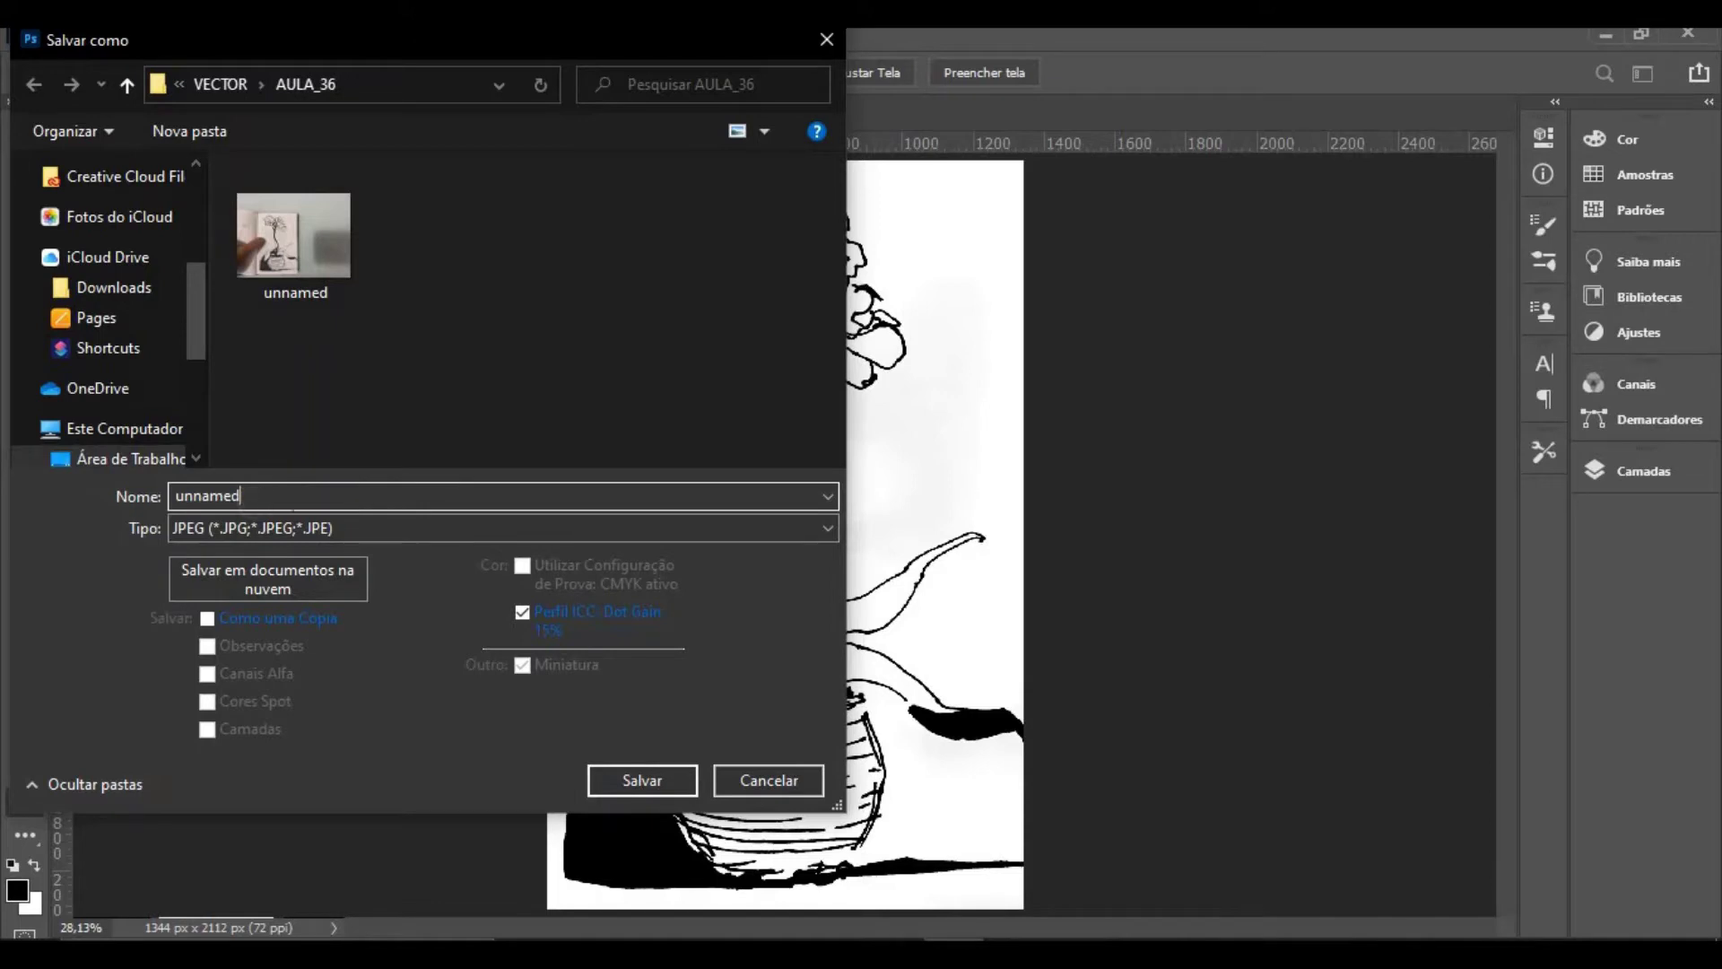
pyautogui.click(182, 513)
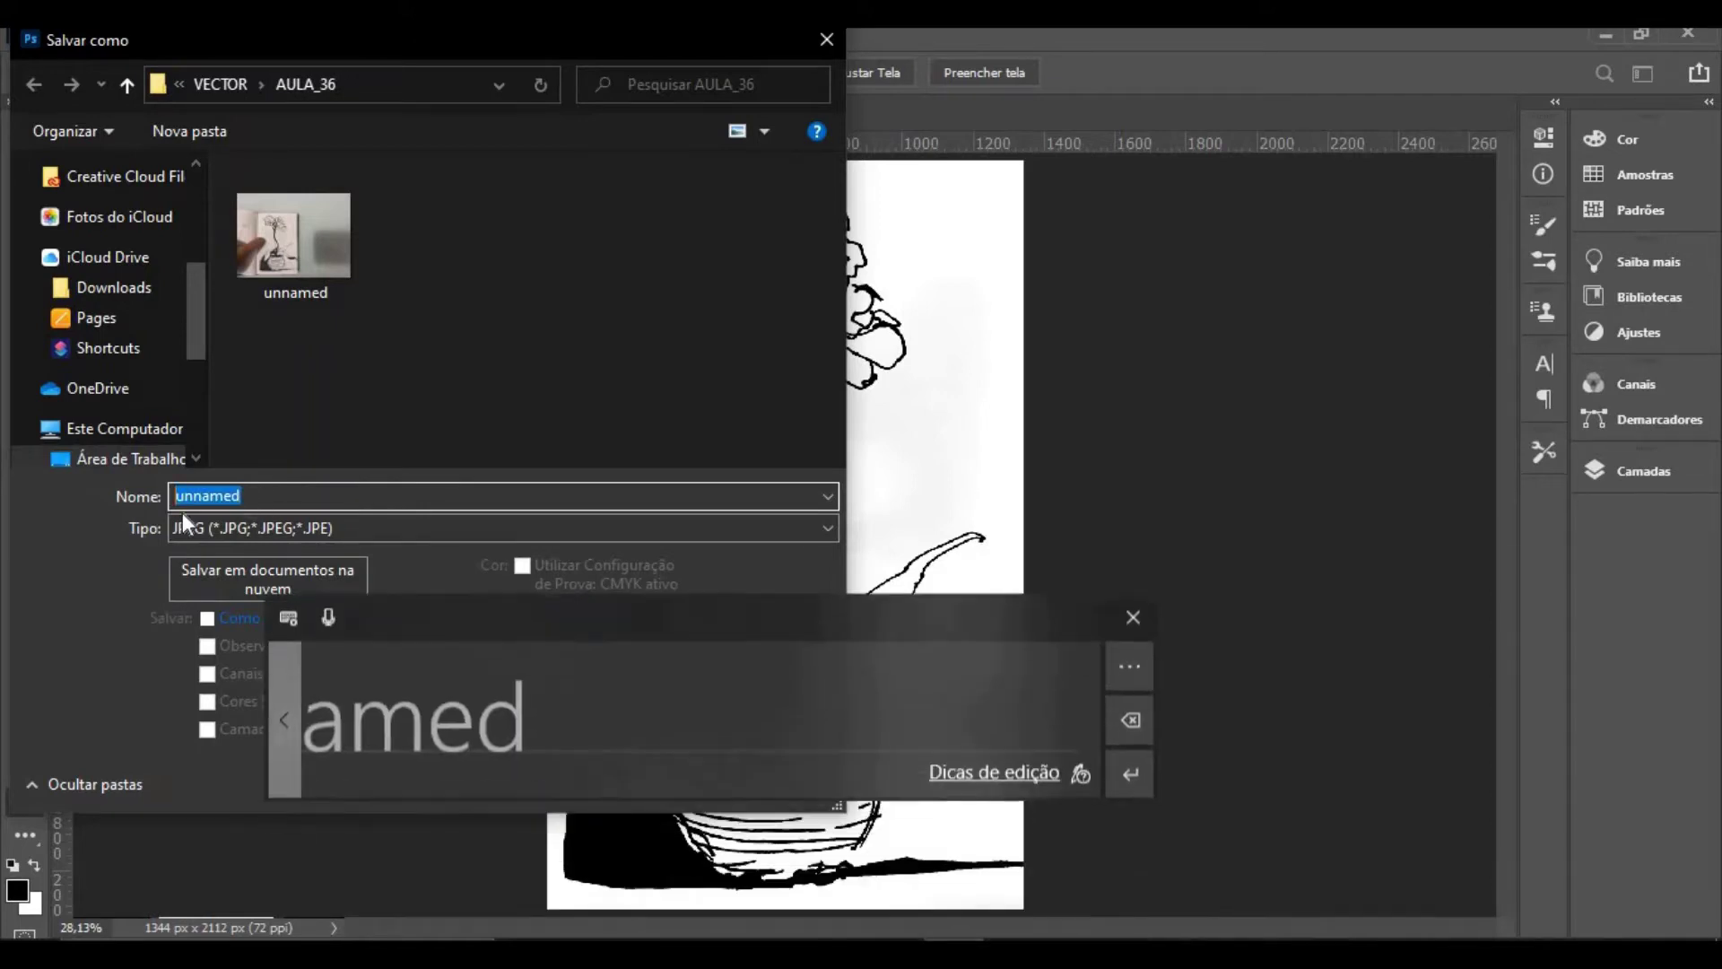
pyautogui.write('ORQUIDEA')
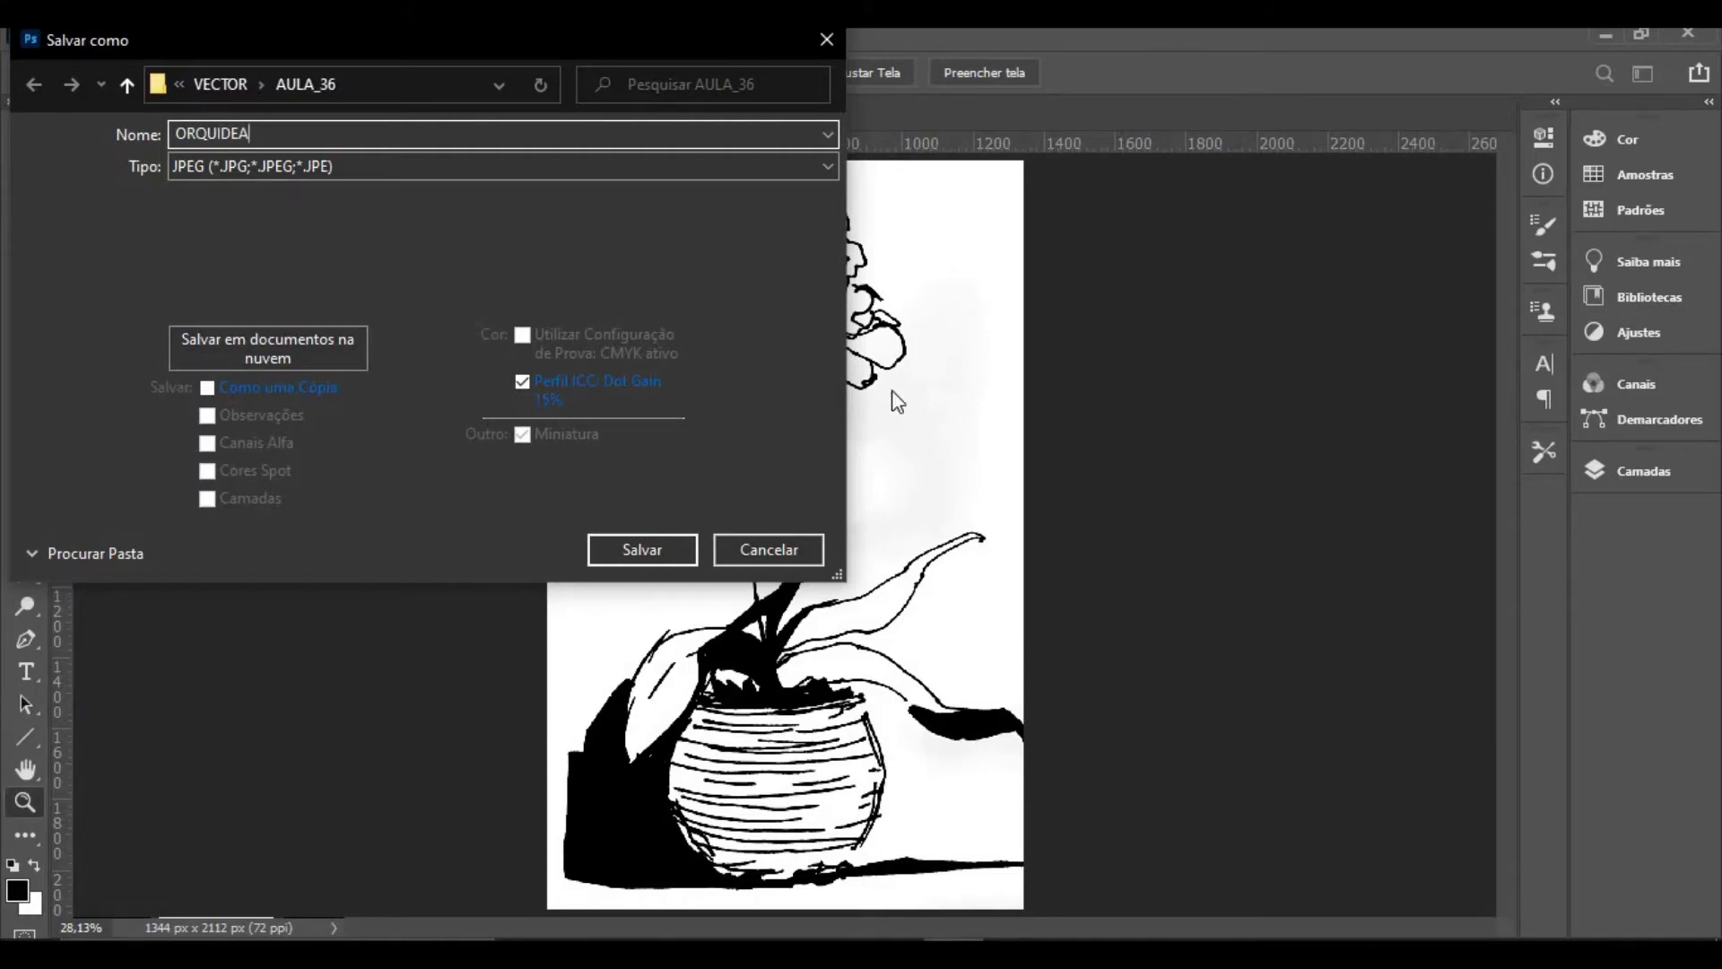
pyautogui.click(639, 551)
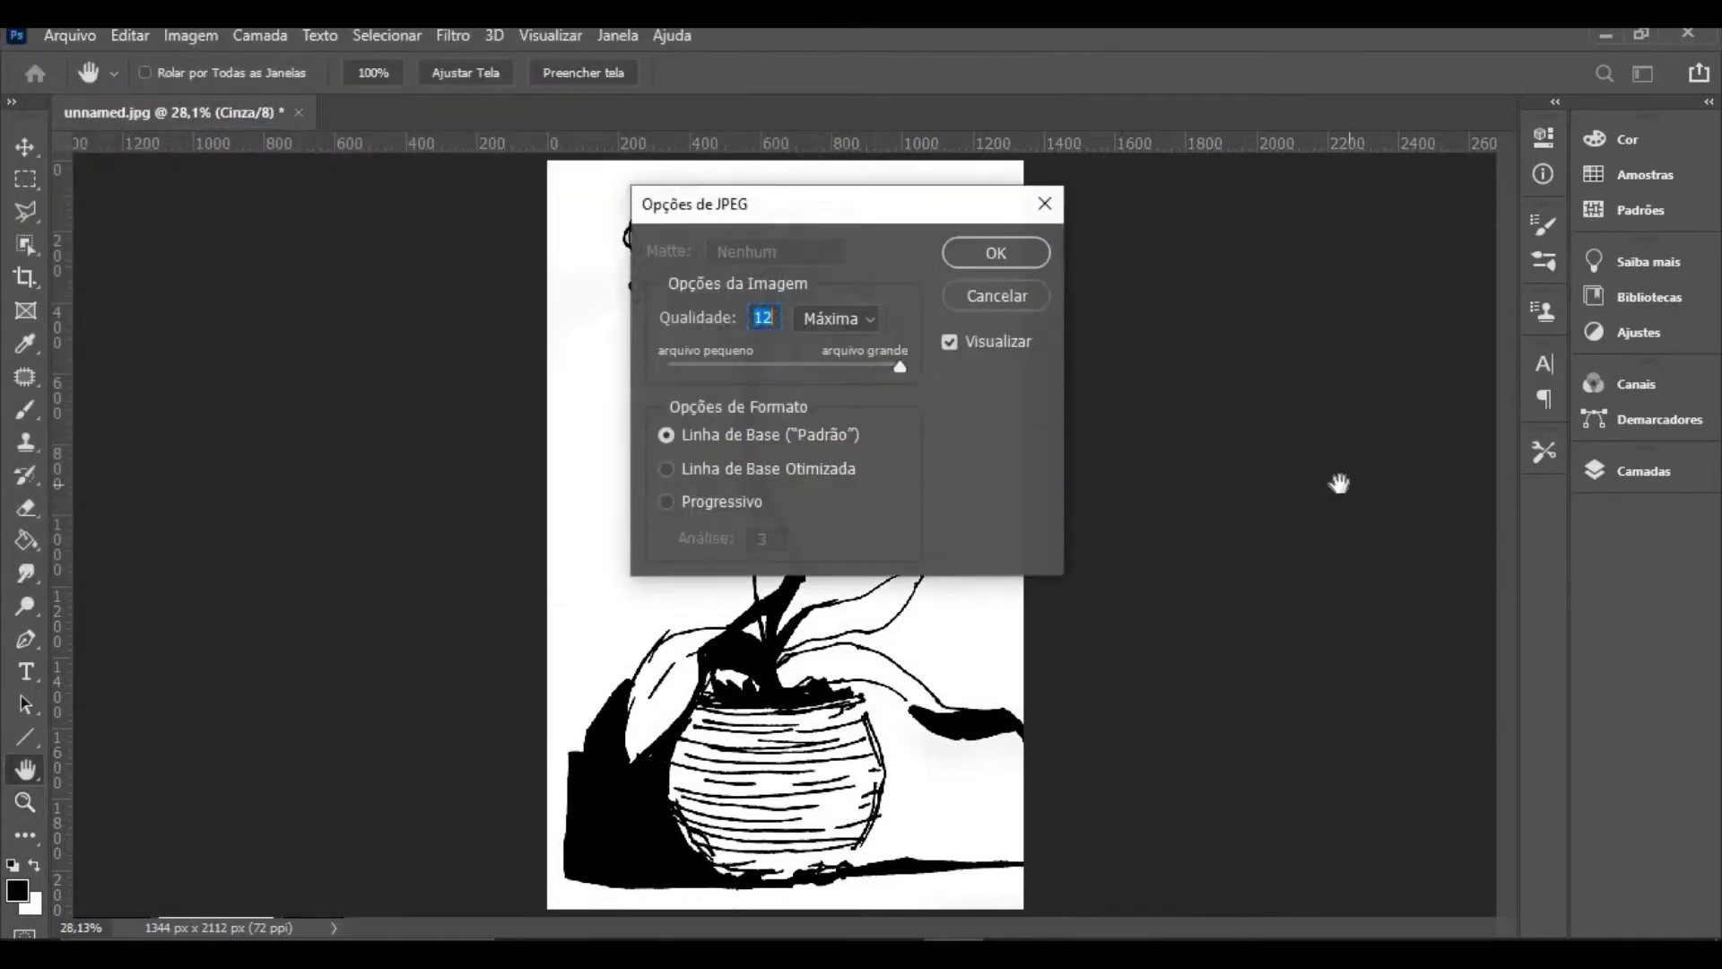
pyautogui.click(1002, 252)
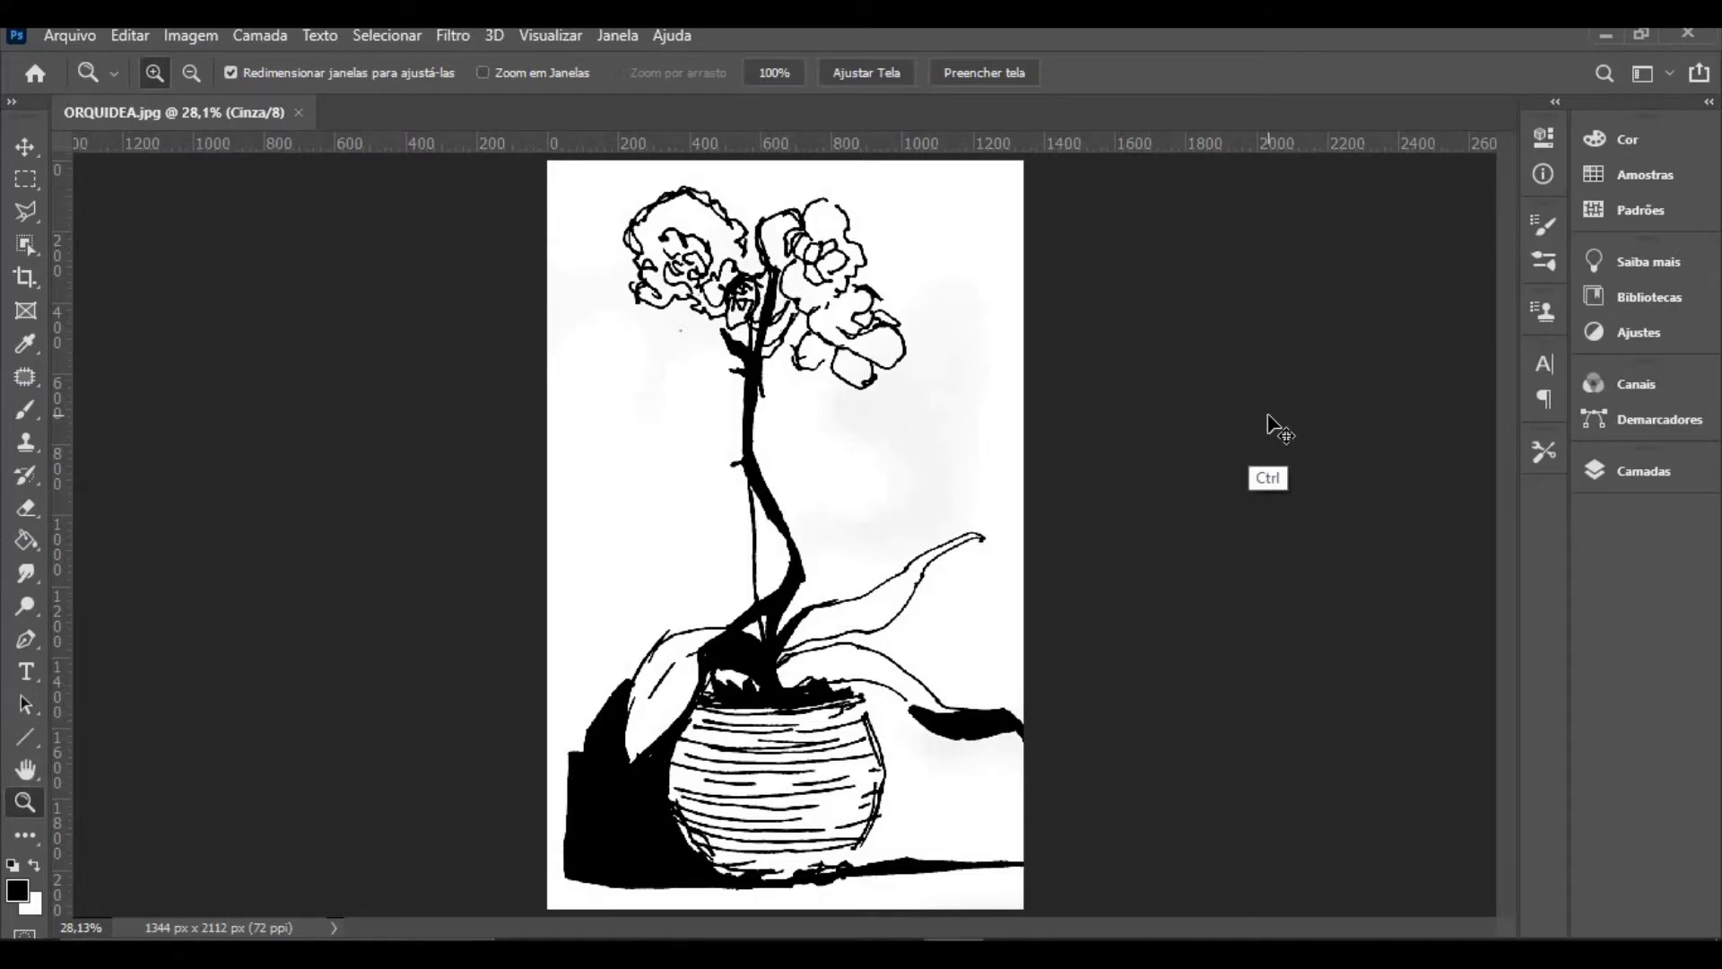
pyautogui.hotkey('ctrl', 'w')
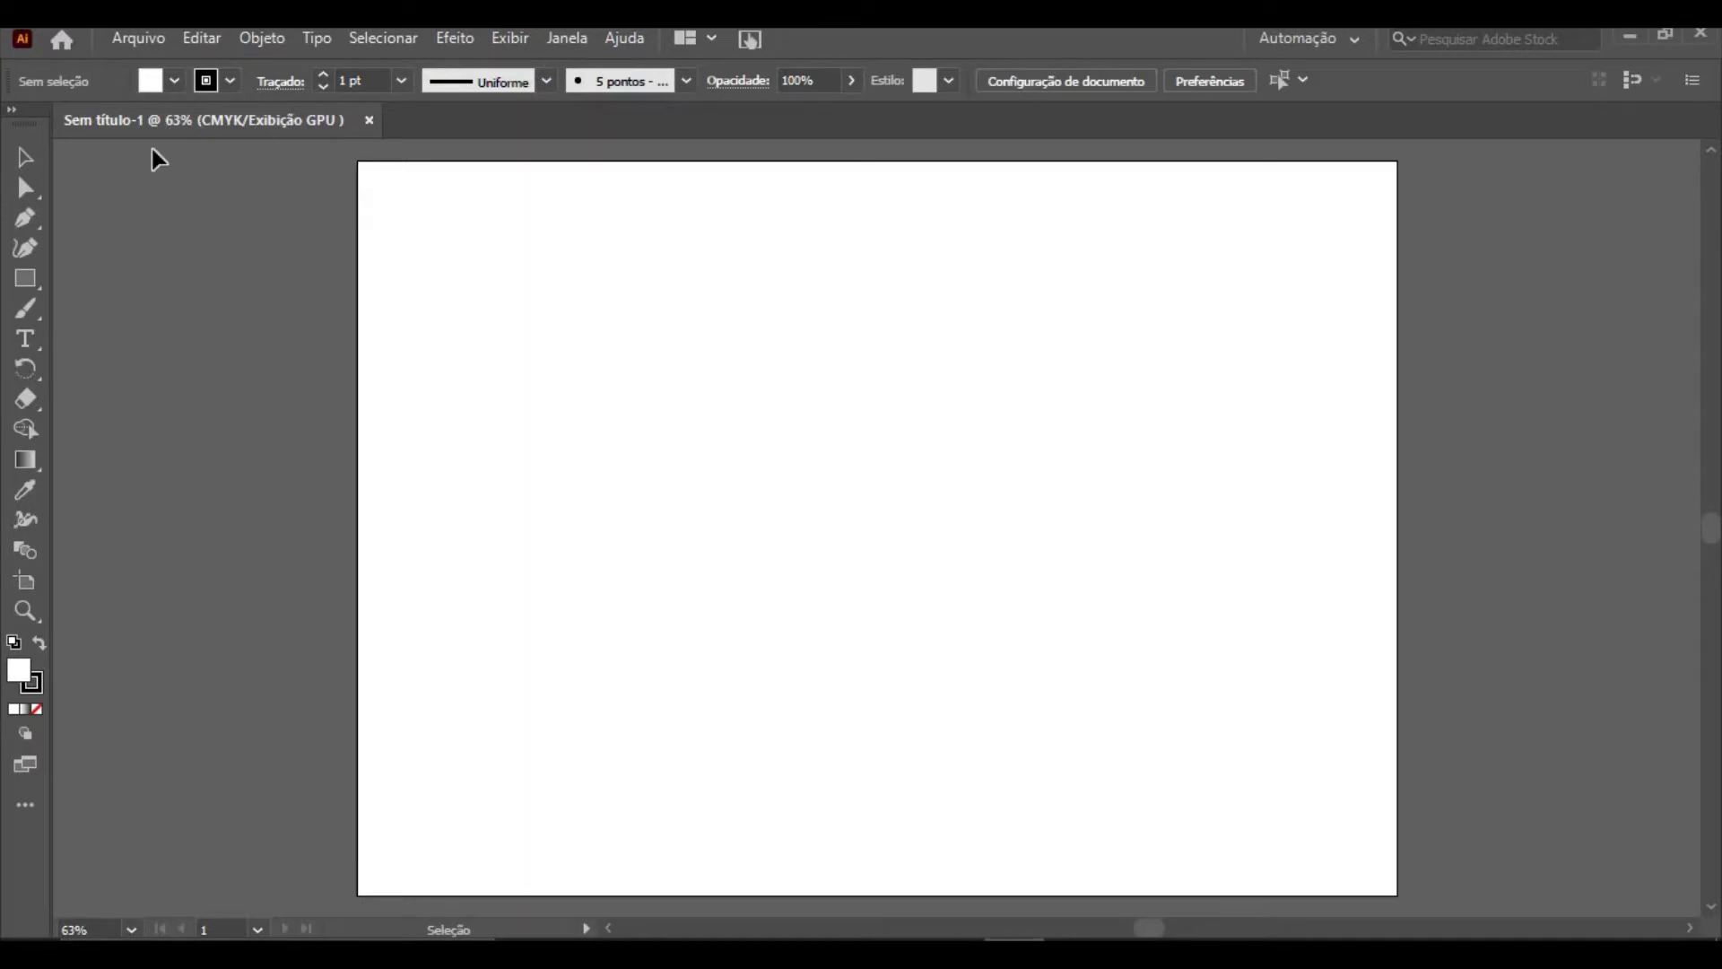
# Switch to Illustrator and place the ORQUIDEA image from the AULA_36 folder onto the blank artboard
pyautogui.click(133, 41)
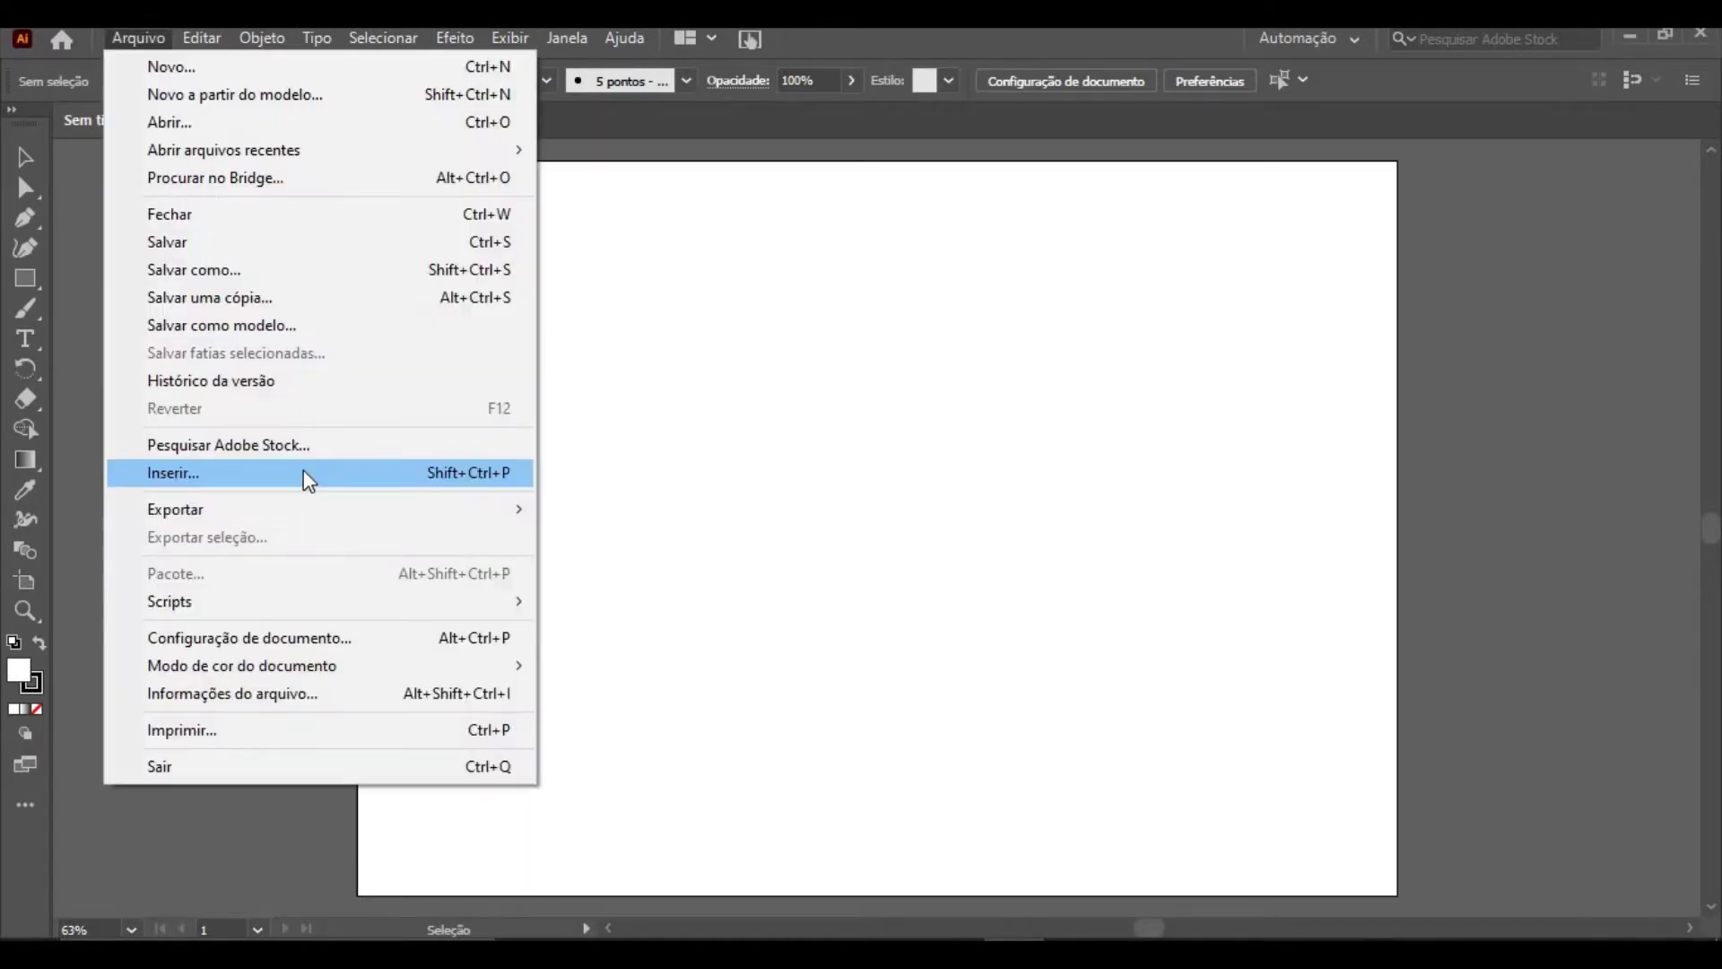
pyautogui.click(203, 485)
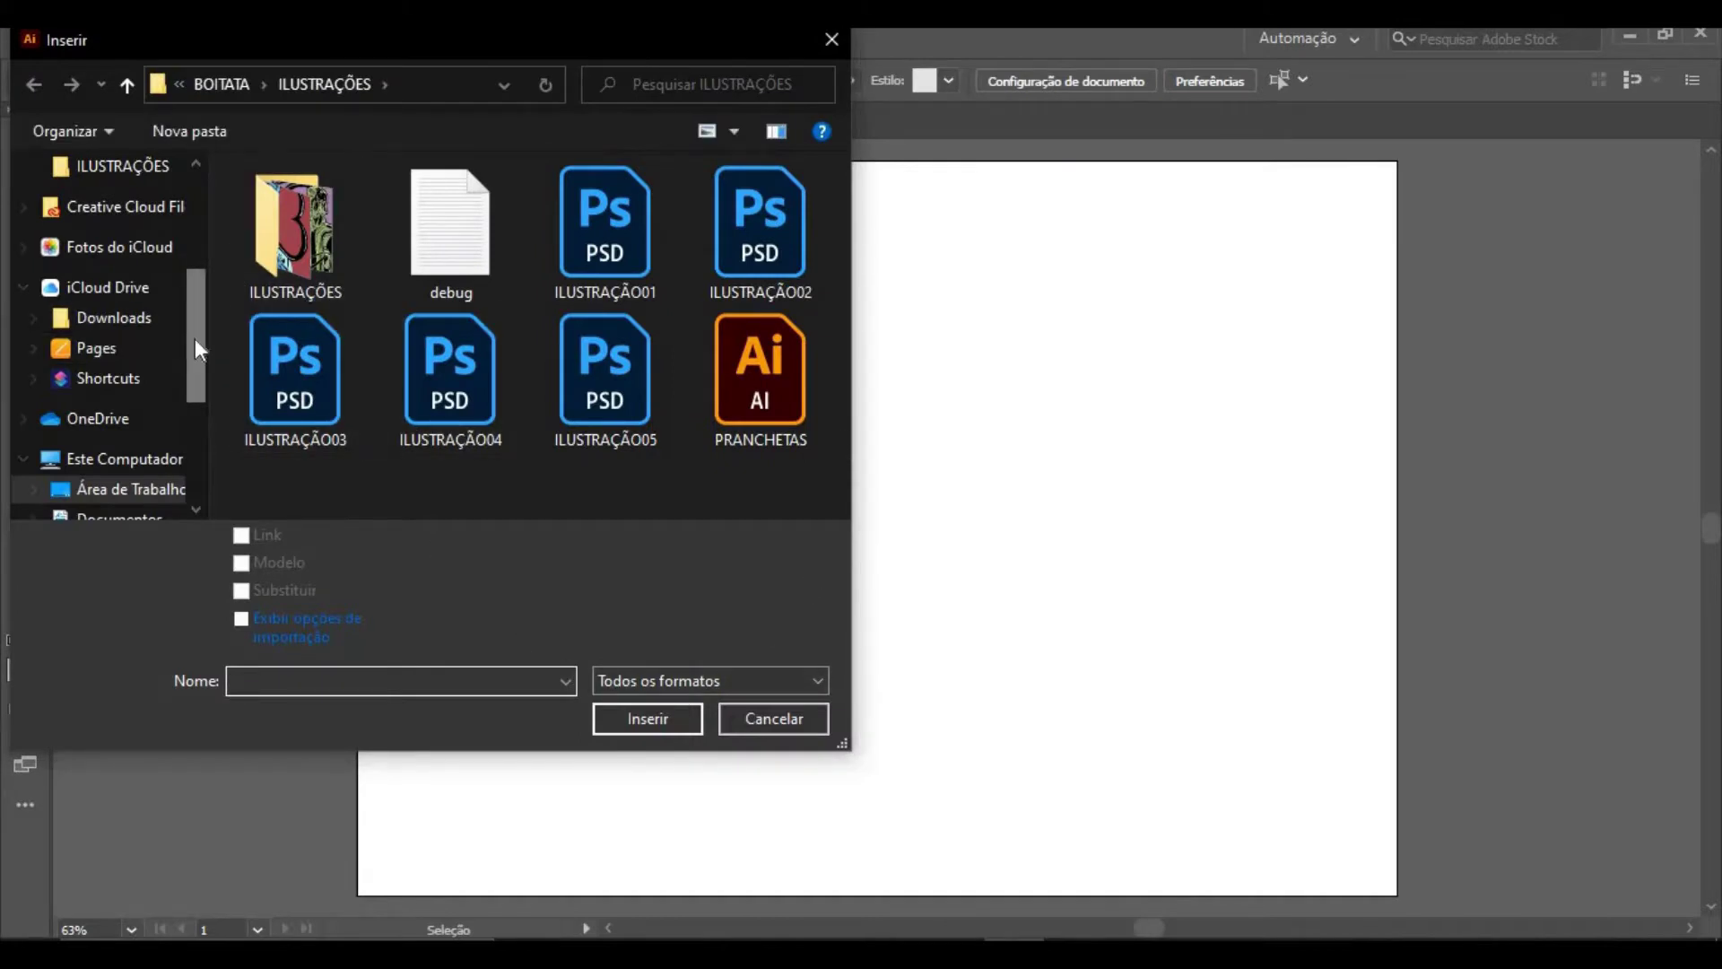
pyautogui.moveTo(196, 337); pyautogui.dragTo(208, 244)
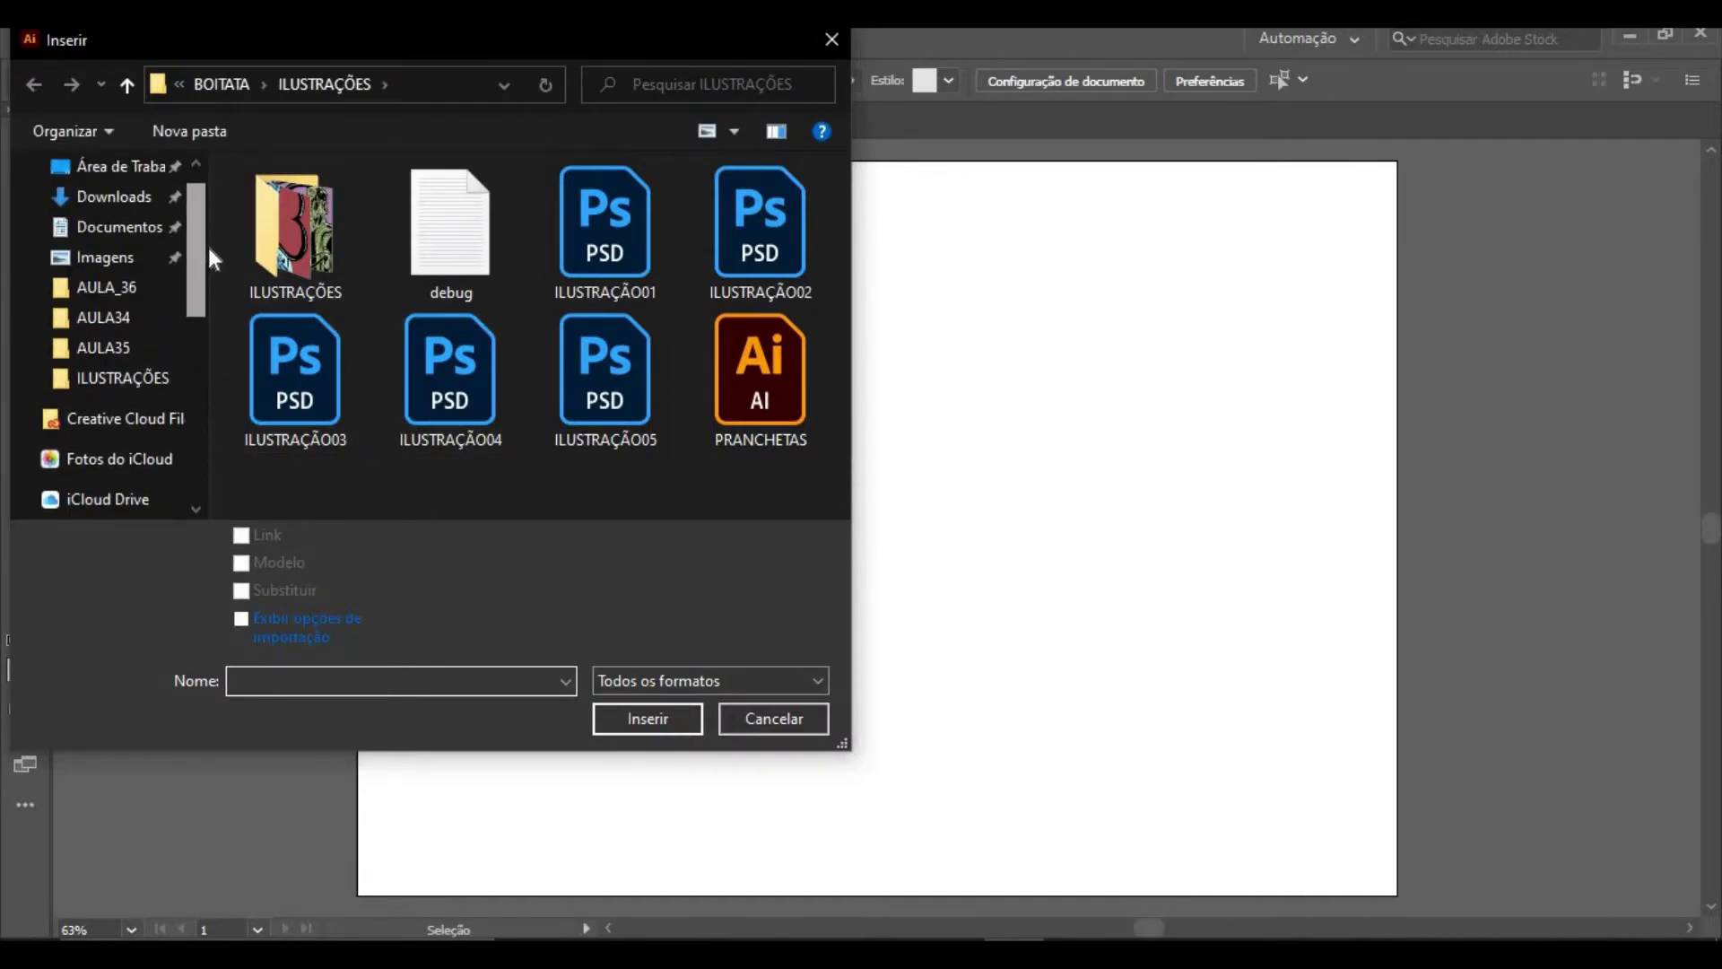
pyautogui.click(114, 289)
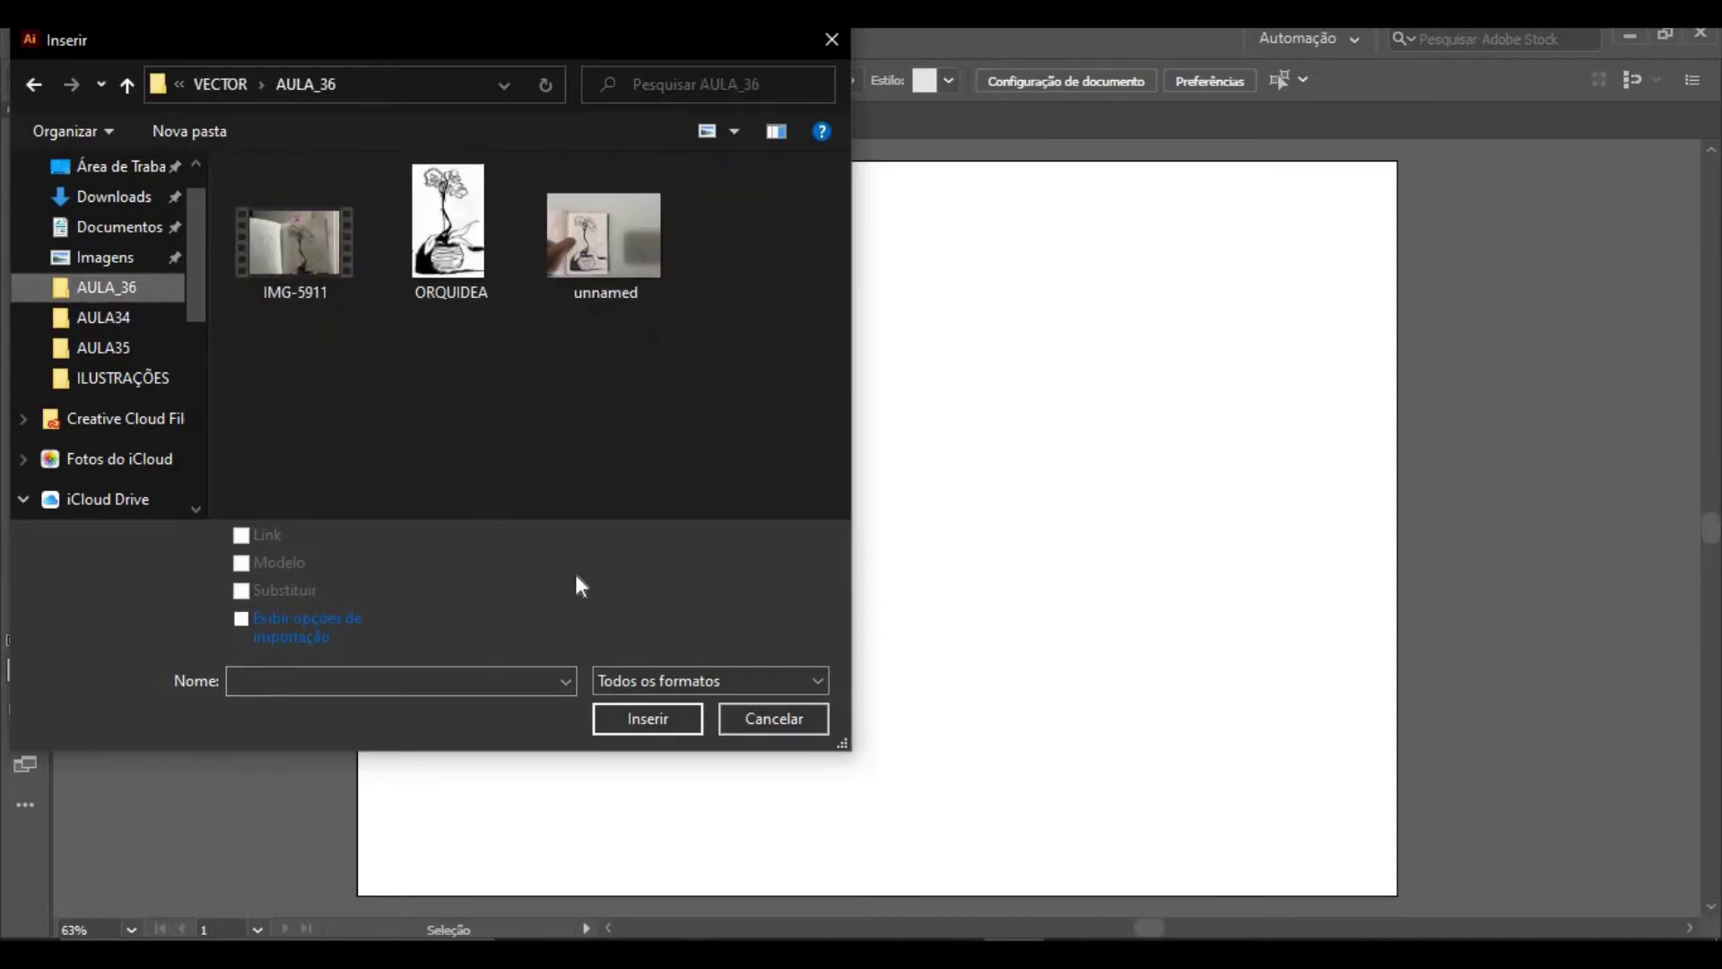
pyautogui.click(451, 287)
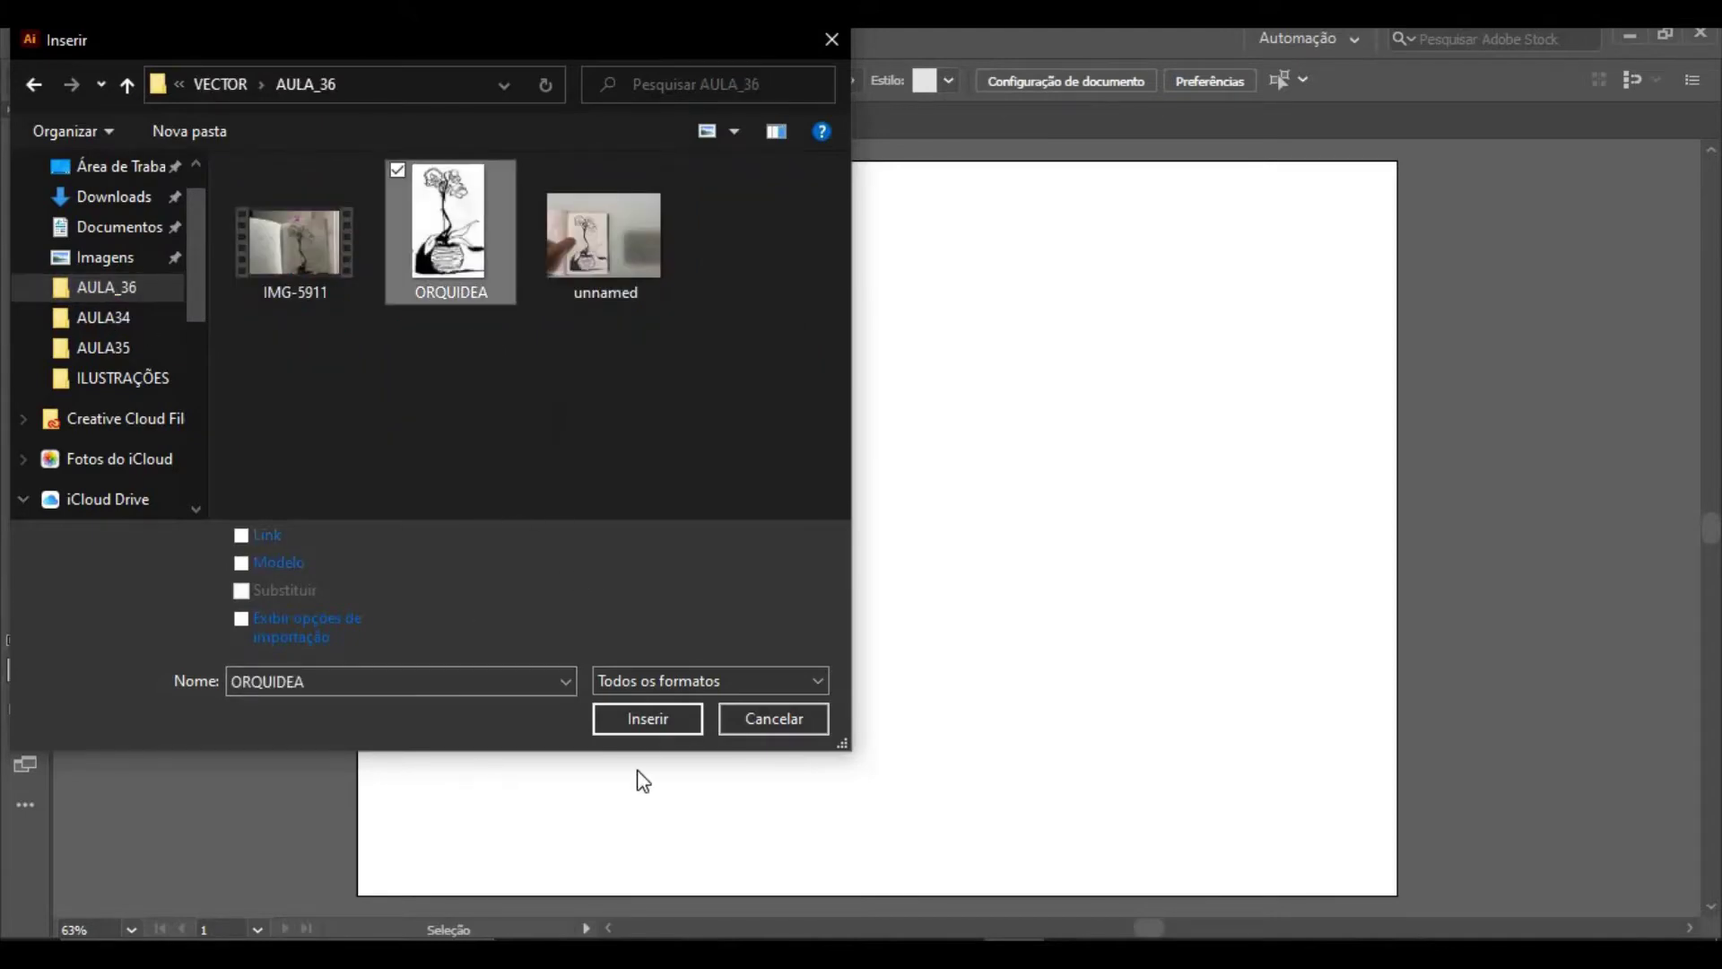
pyautogui.click(661, 720)
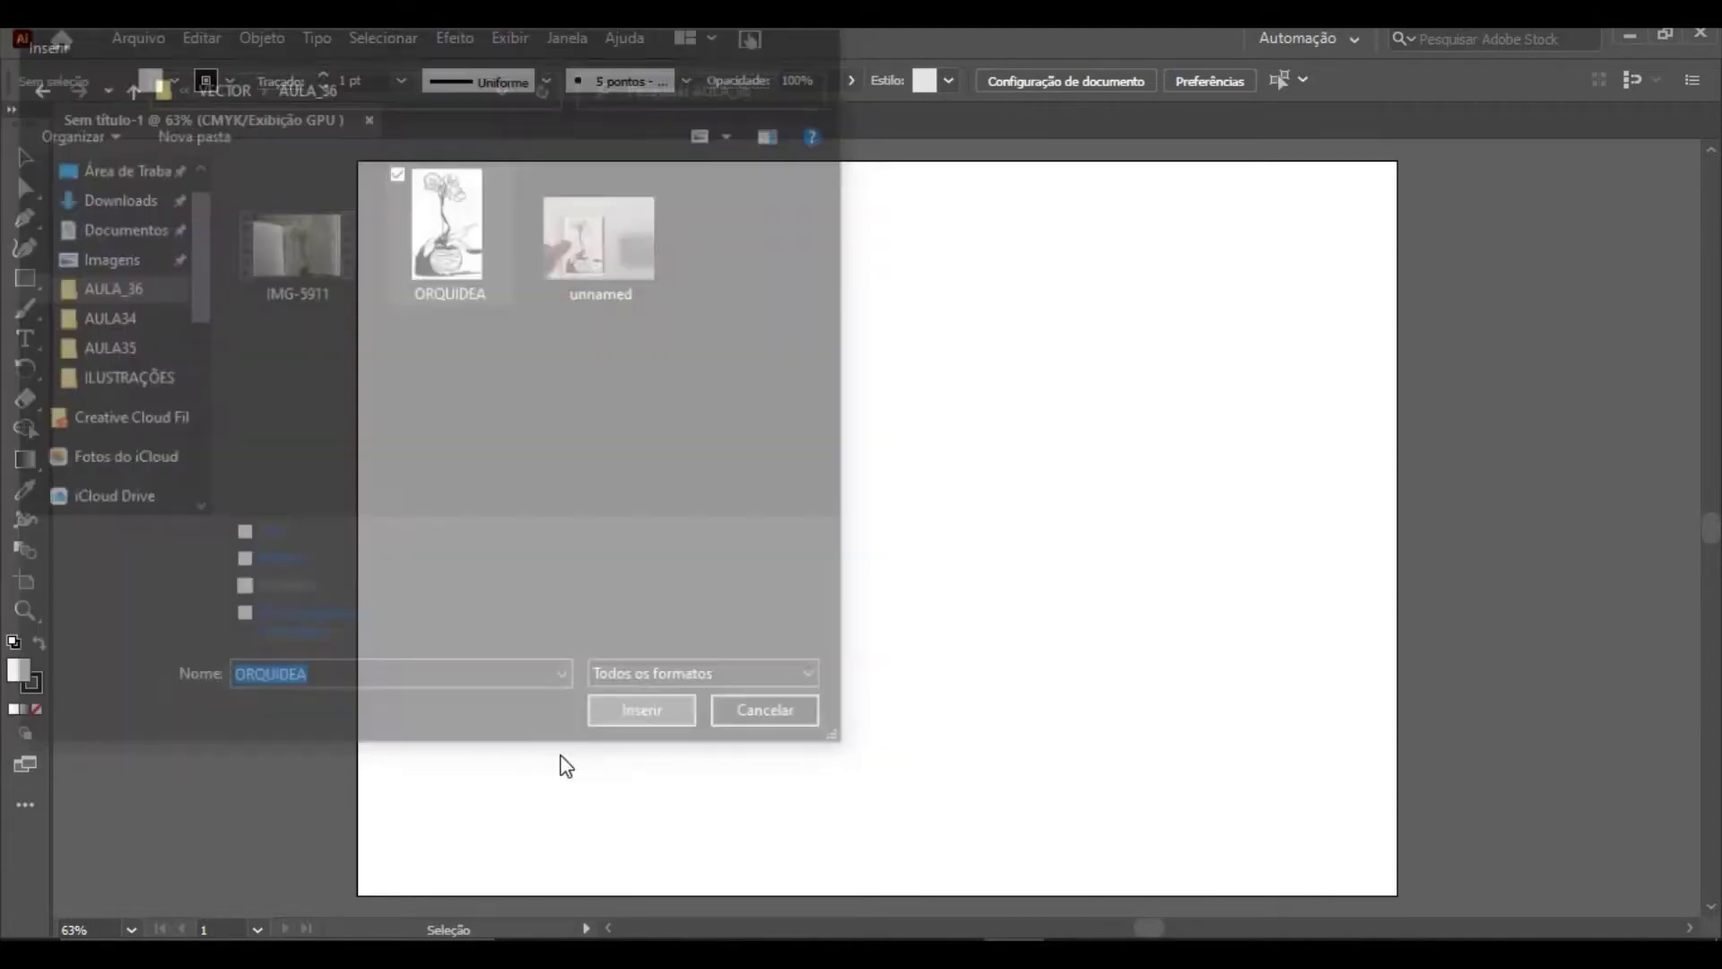
pyautogui.click(455, 205)
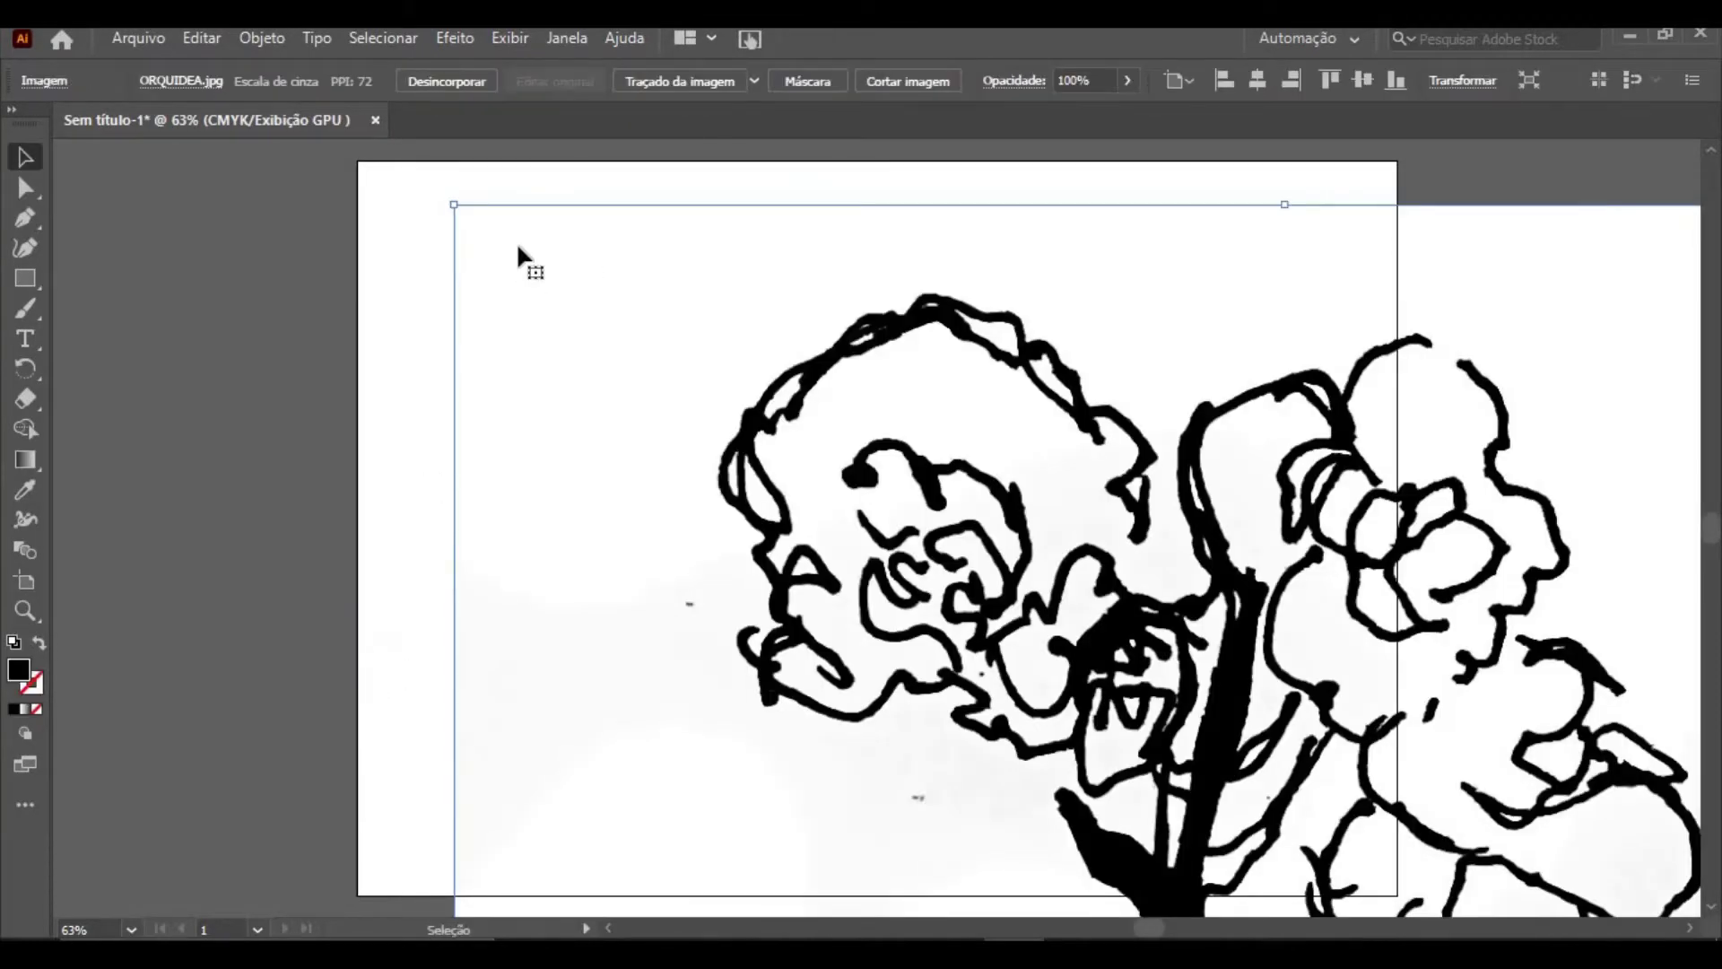
# Scale the placed orchid image down to fit the artboard's height and position it on the left half of the artboard
pyautogui.moveTo(454, 205); pyautogui.dragTo(982, 785)
pyautogui.moveTo(679, 444); pyautogui.dragTo(859, 878)
pyautogui.moveTo(709, 839); pyautogui.dragTo(863, 863)
pyautogui.moveTo(723, 794); pyautogui.dragTo(628, 333)
pyautogui.moveTo(709, 610); pyautogui.dragTo(565, 338)
pyautogui.moveTo(798, 773); pyautogui.dragTo(856, 863)
pyautogui.click(893, 464)
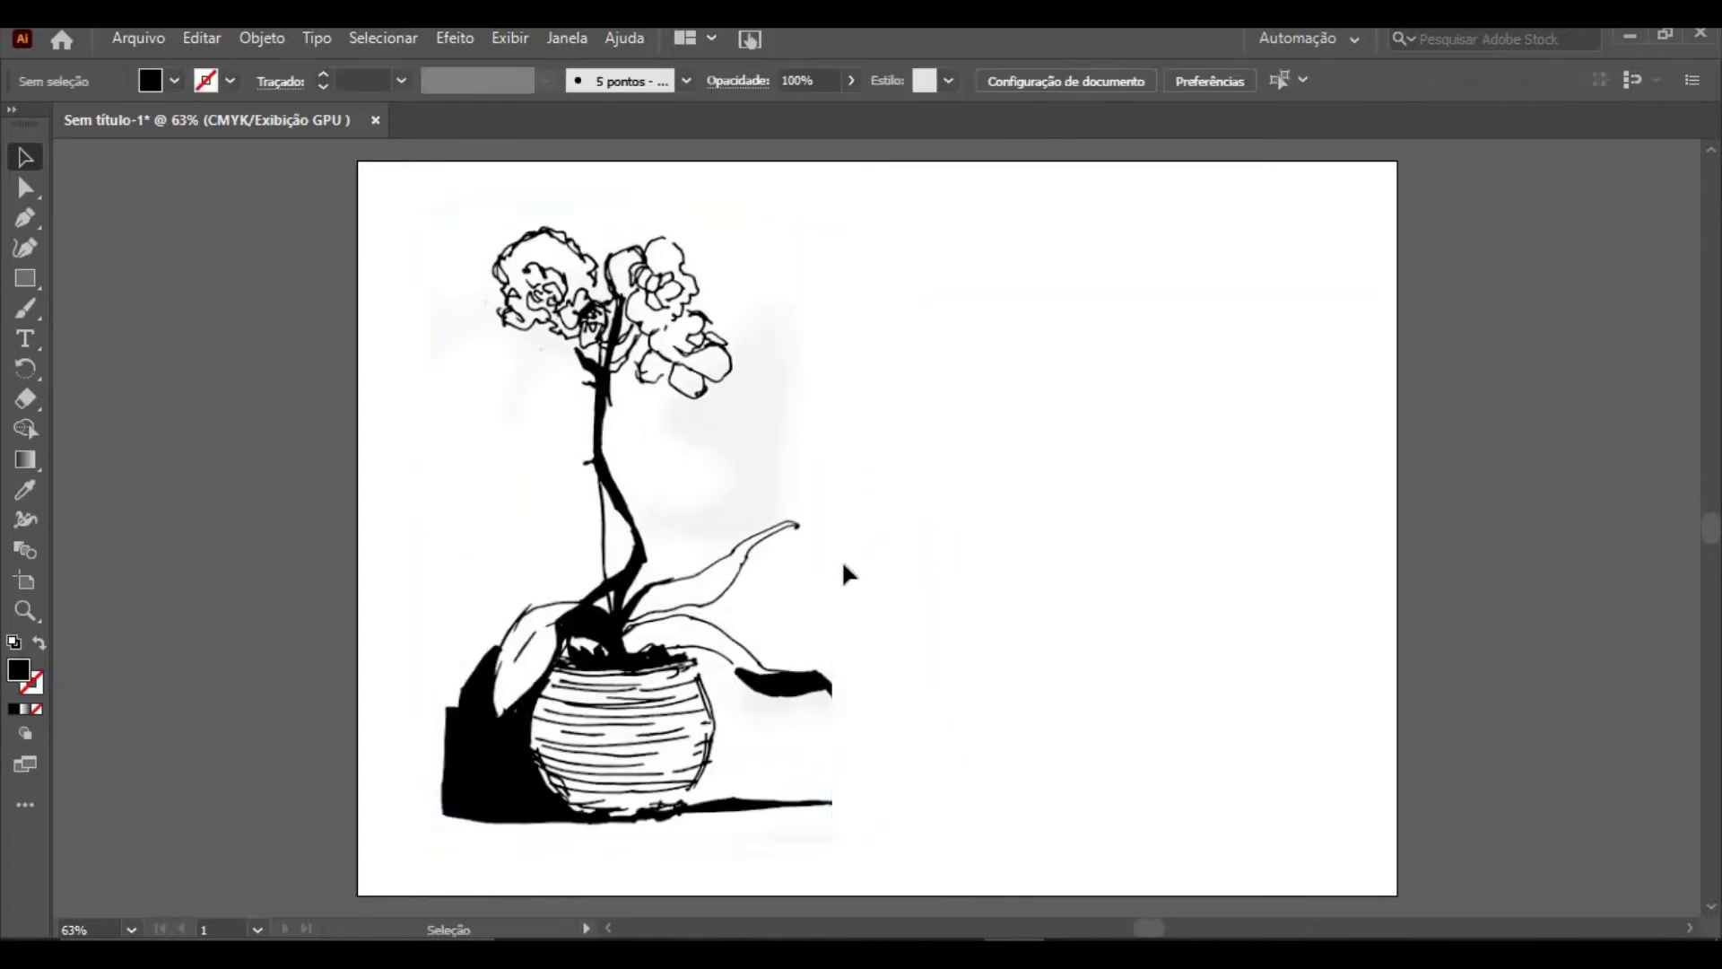
# Copy the orchid image, paste it in front, and move the duplicate to the right half of the artboard beside the original
pyautogui.click(25, 611)
pyautogui.moveTo(439, 231); pyautogui.dragTo(1211, 769)
pyautogui.moveTo(1036, 643); pyautogui.dragTo(462, 350)
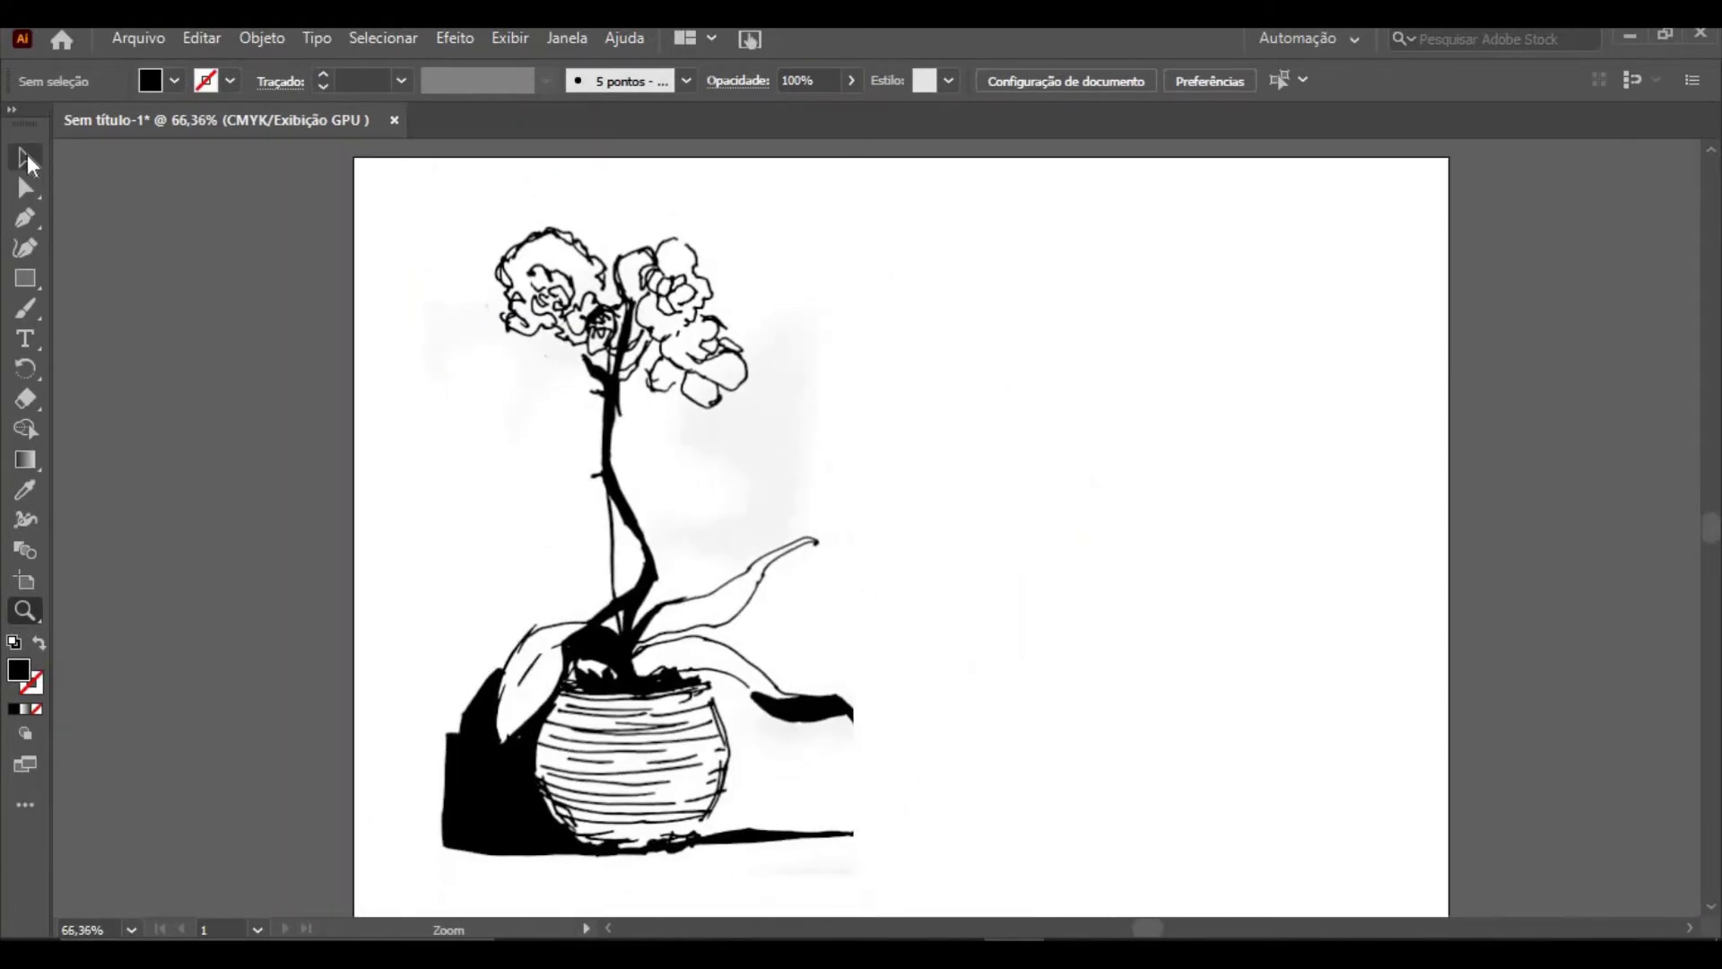
pyautogui.click(26, 157)
pyautogui.click(643, 397)
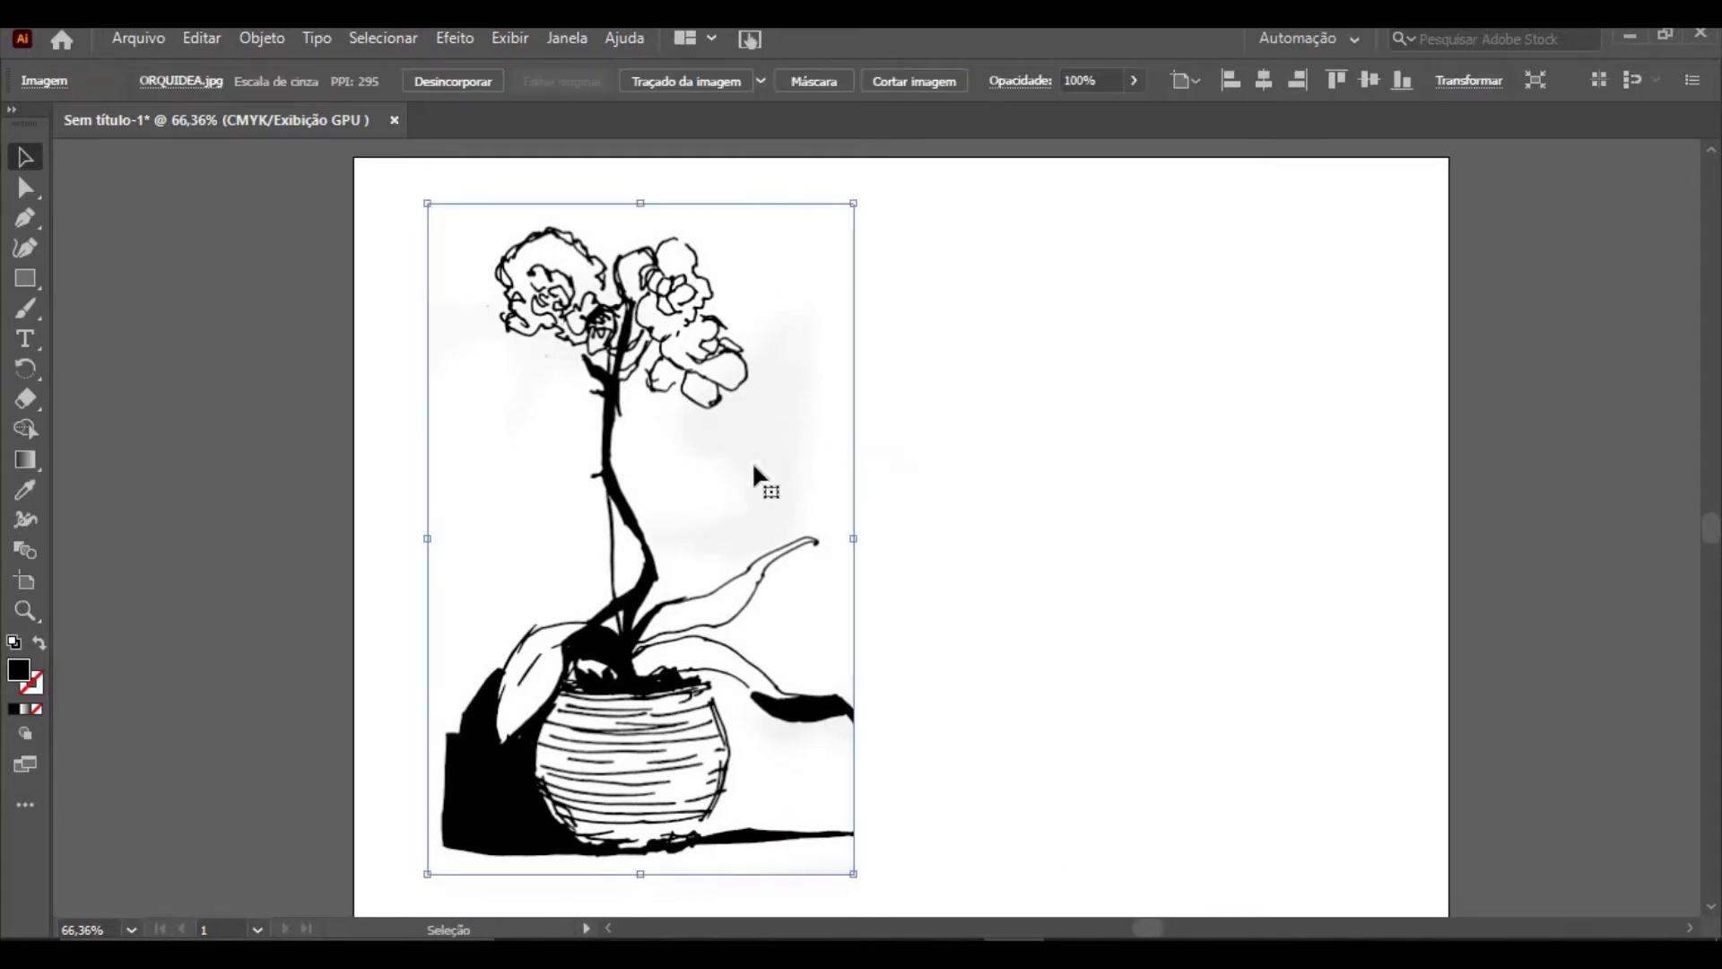
pyautogui.click(191, 39)
pyautogui.click(235, 159)
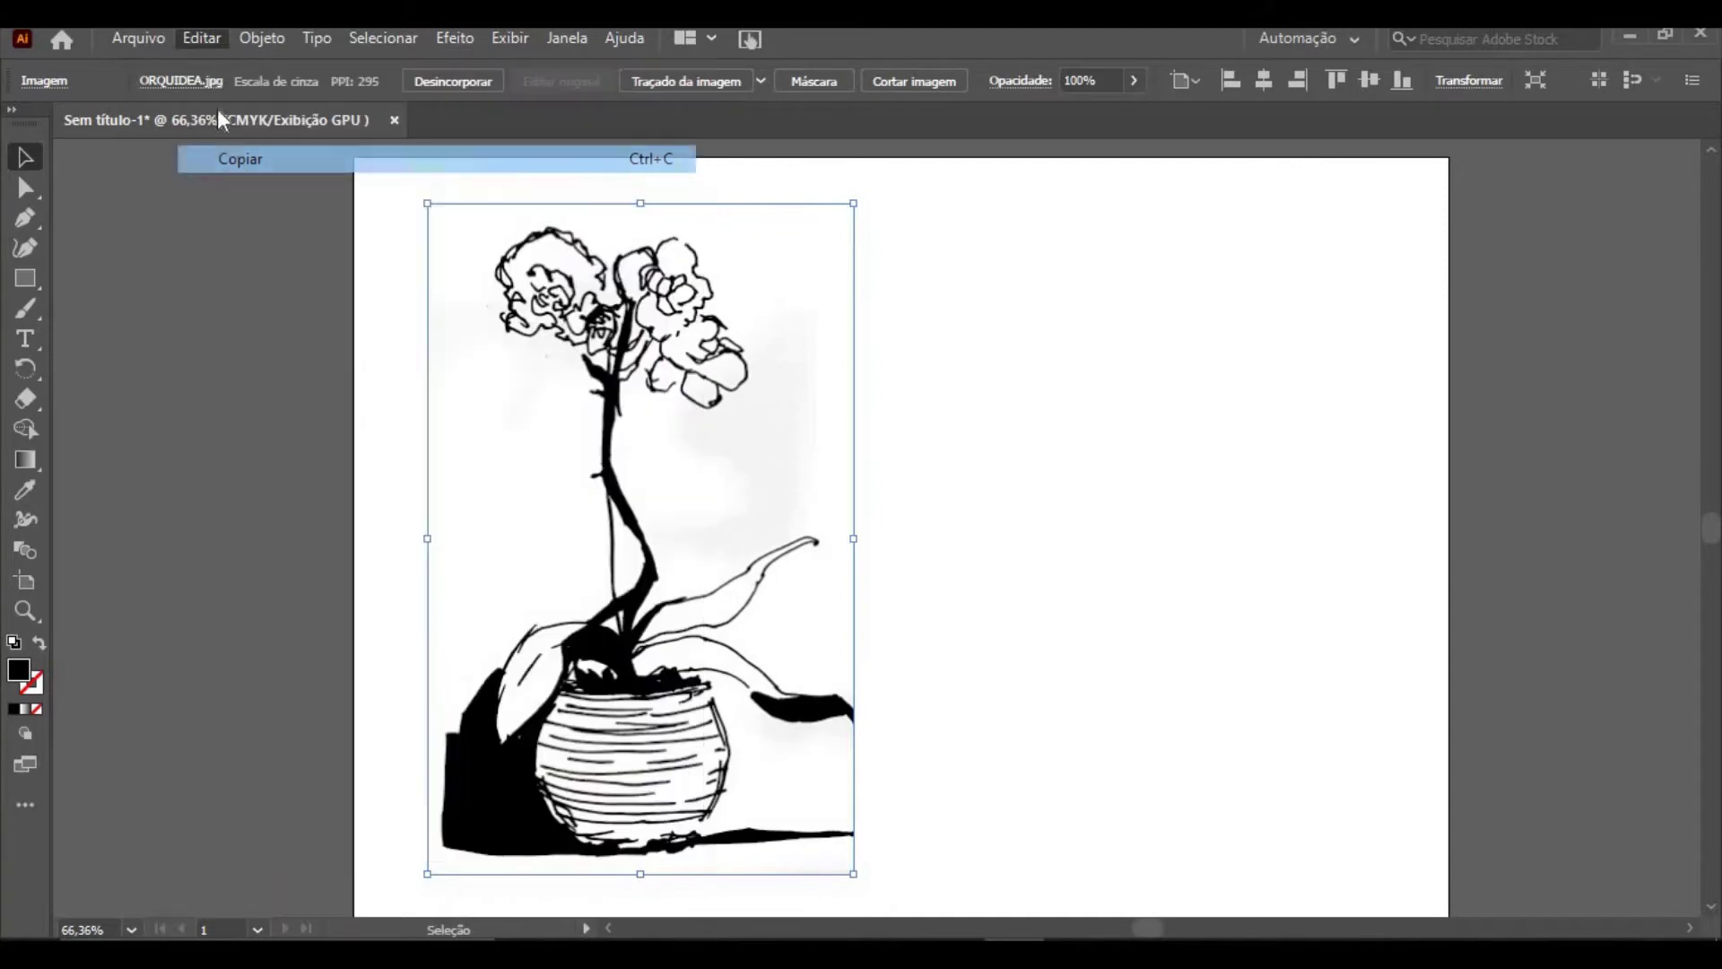
pyautogui.click(202, 38)
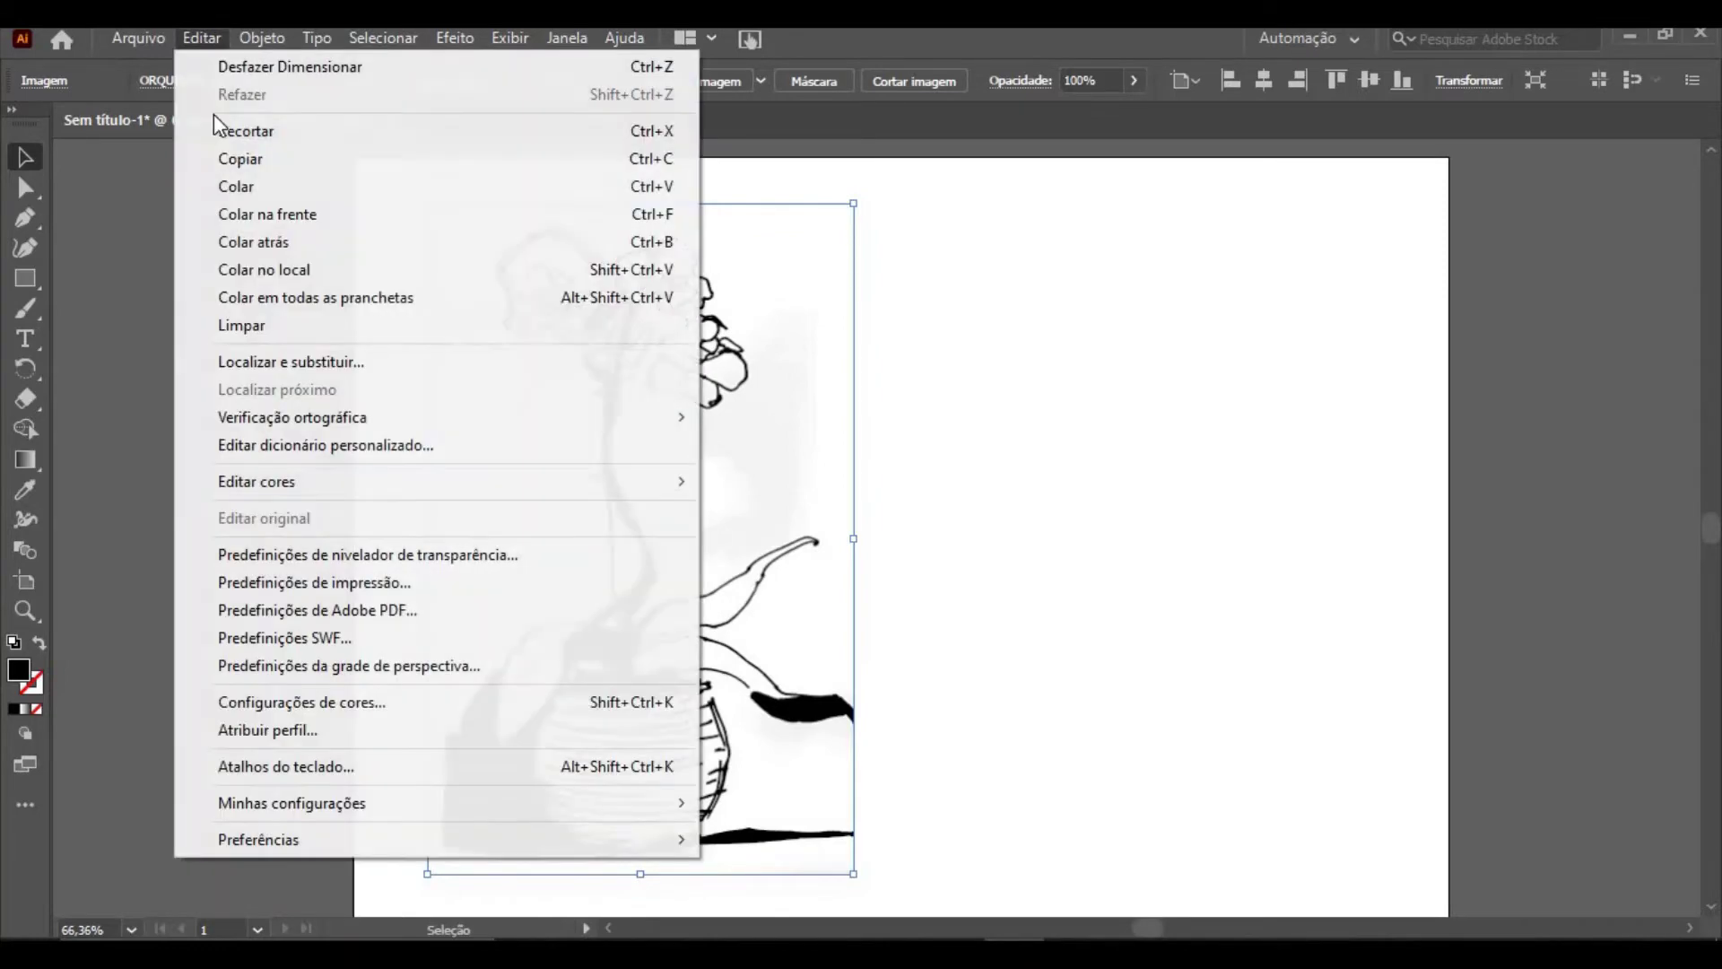
pyautogui.click(245, 218)
pyautogui.moveTo(722, 370); pyautogui.dragTo(1116, 360)
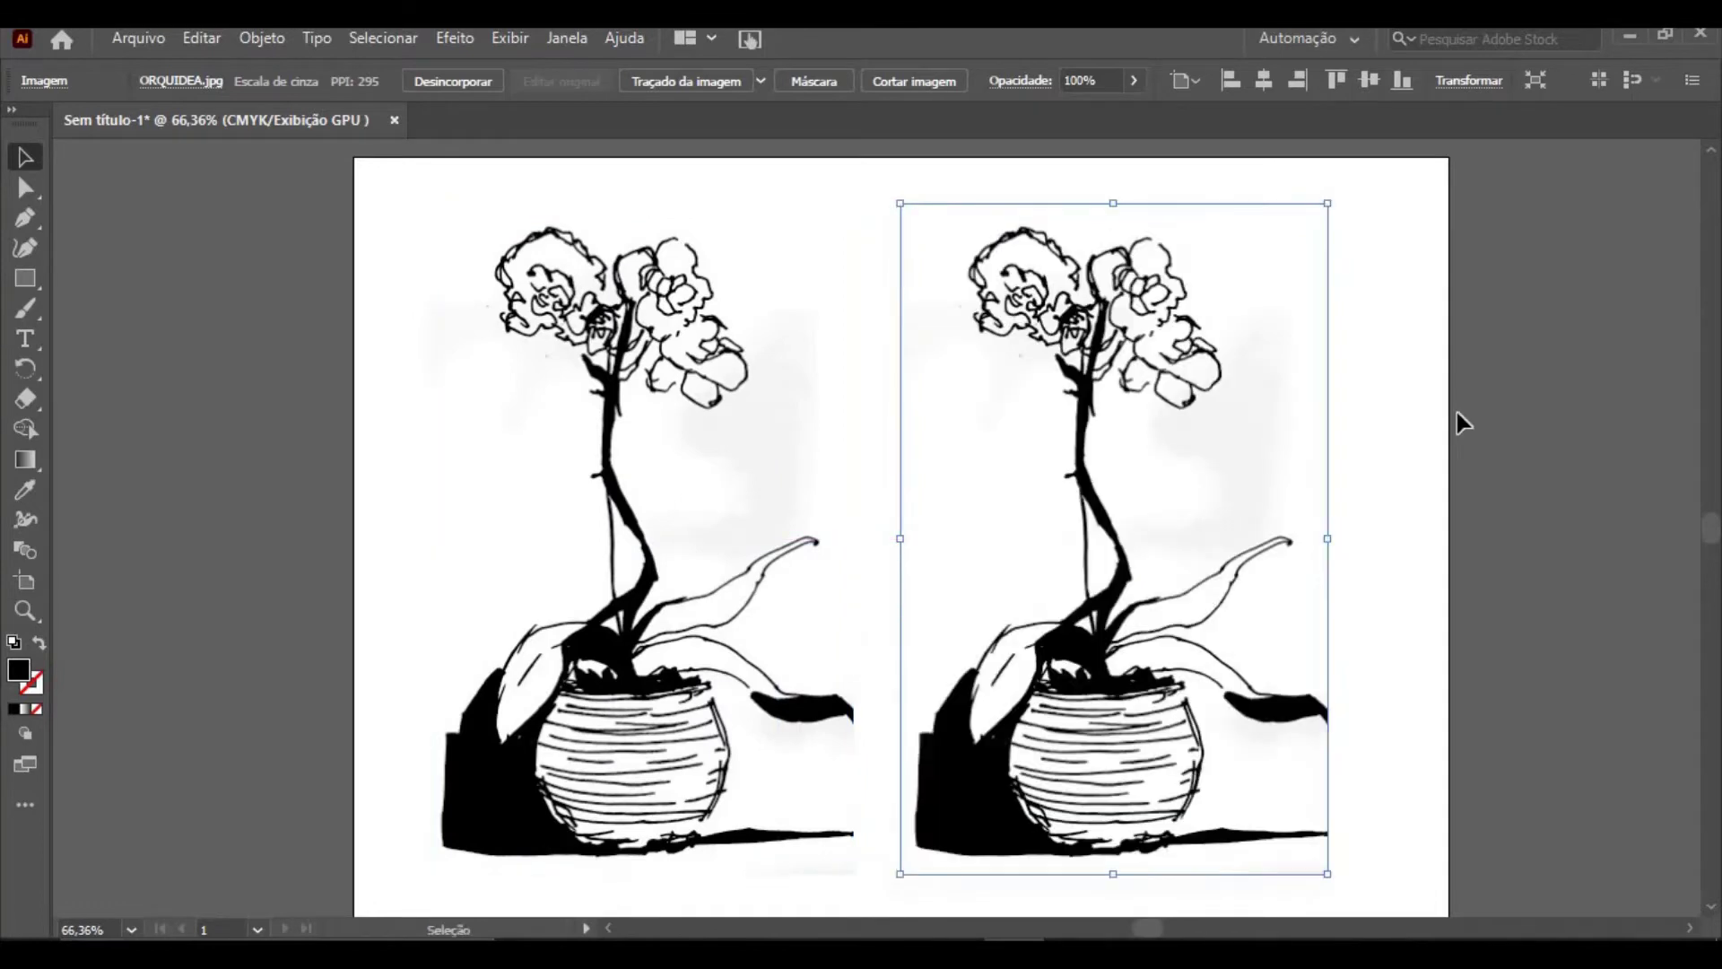
# Apply Image Trace with the default preset ([Padrão]) to the duplicate orchid image on the right half of the artboard
pyautogui.click(1392, 399)
pyautogui.click(1220, 403)
pyautogui.click(759, 79)
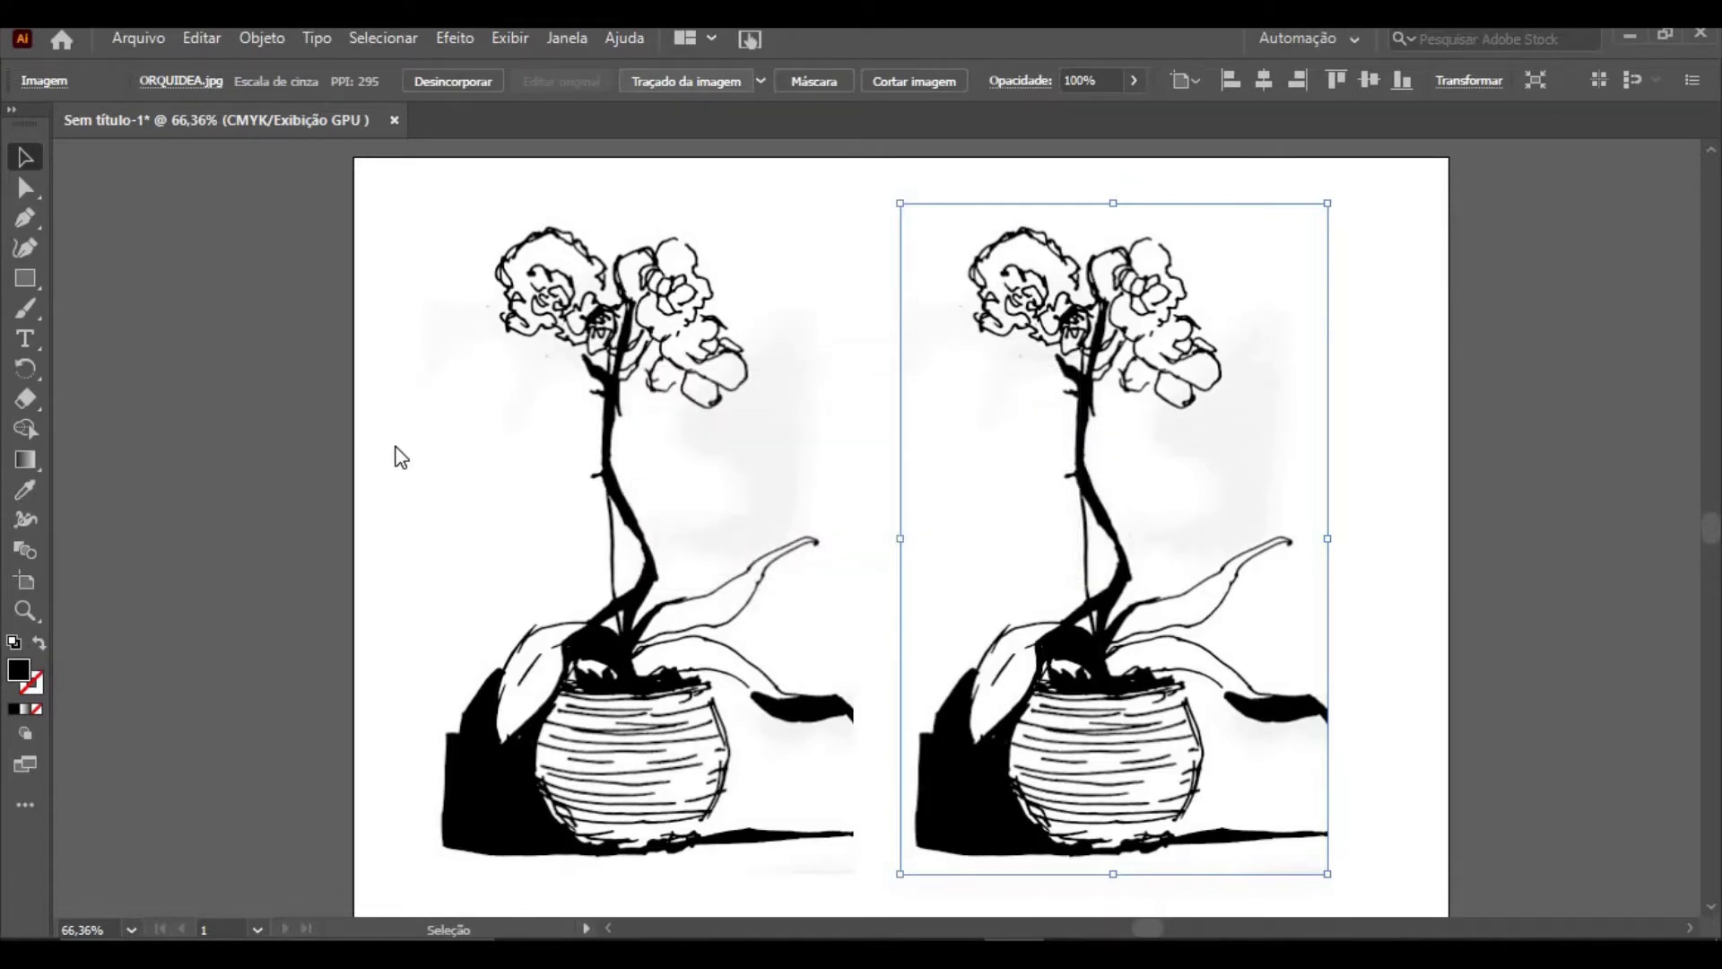
# Compare the line edges of the upper flowers in the original image with those in the traced copy up close
pyautogui.click(26, 611)
pyautogui.moveTo(823, 512); pyautogui.dragTo(1257, 827)
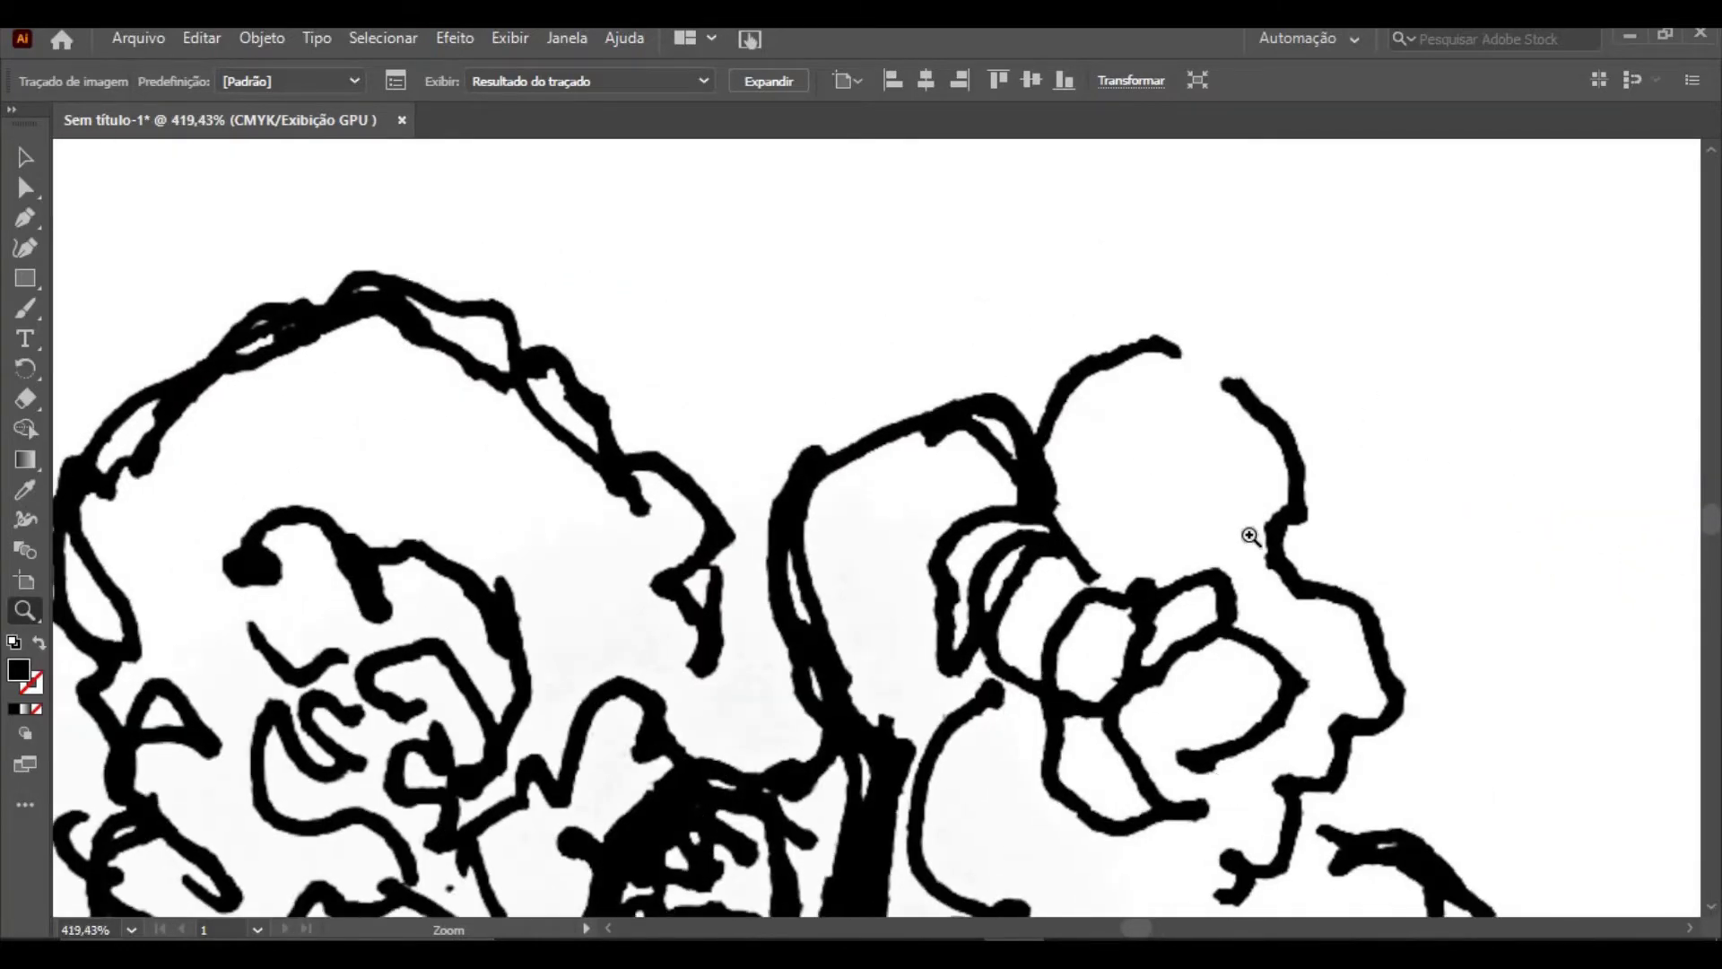
pyautogui.moveTo(1251, 536); pyautogui.dragTo(1353, 638)
pyautogui.moveTo(1193, 485); pyautogui.dragTo(1115, 435)
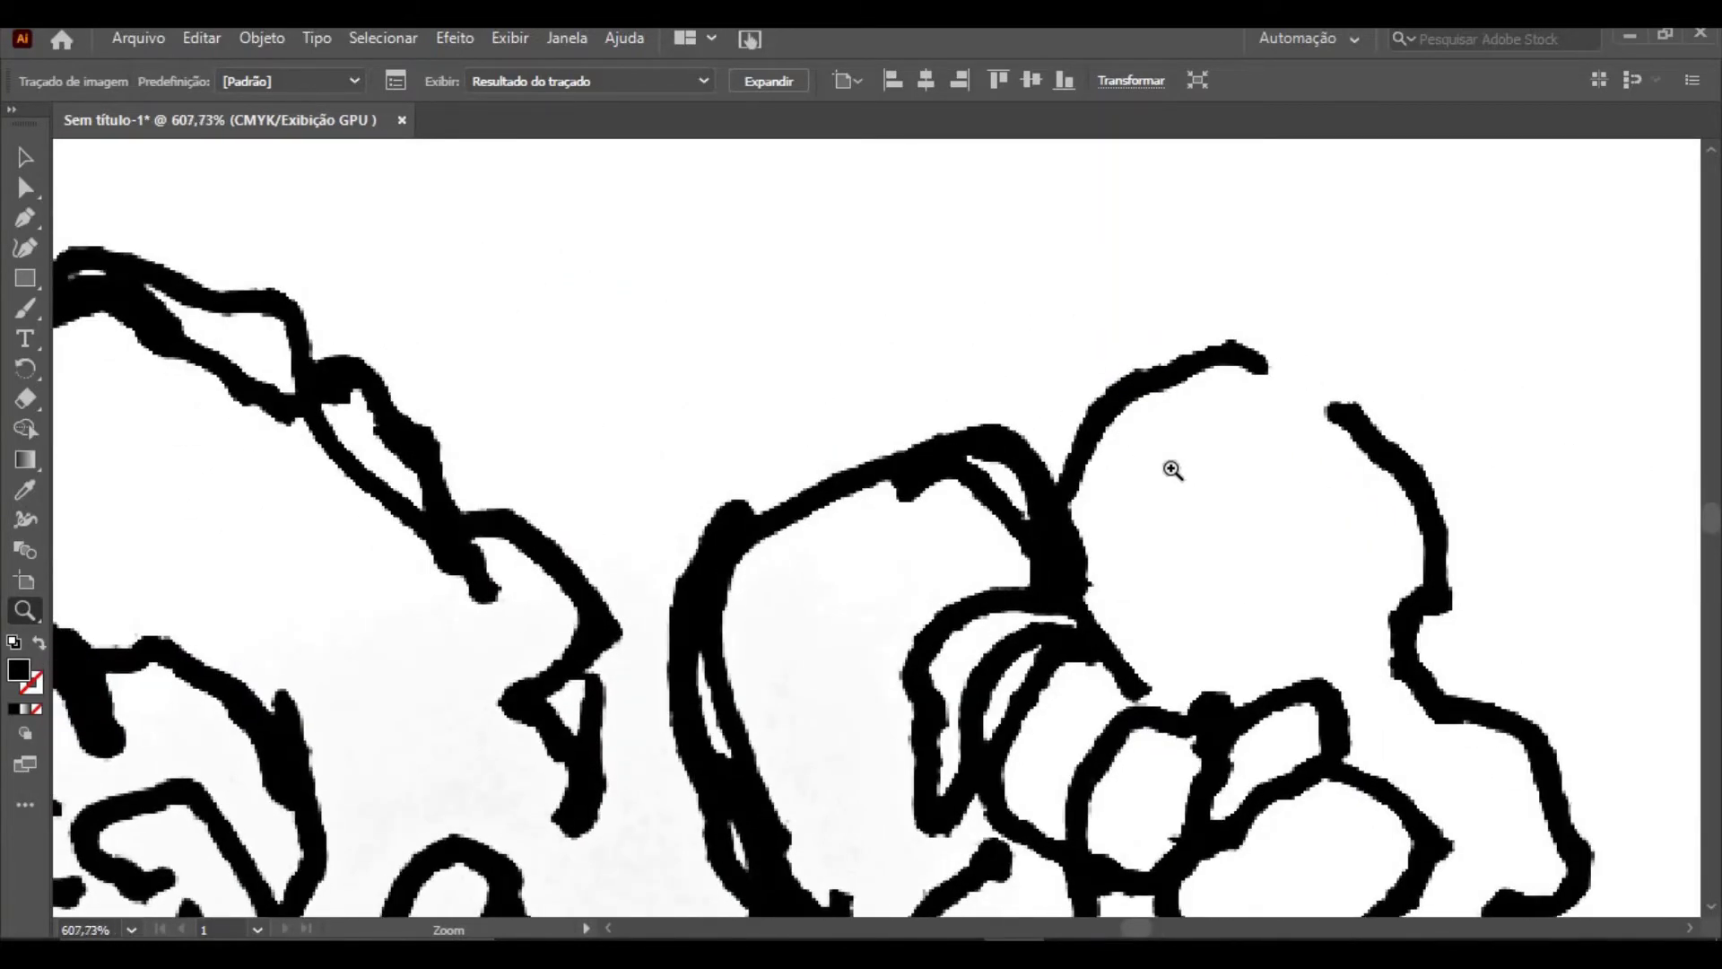
pyautogui.press('h')
pyautogui.moveTo(1423, 488); pyautogui.dragTo(657, 407)
pyautogui.moveTo(1435, 439); pyautogui.dragTo(673, 431)
pyautogui.moveTo(1265, 443); pyautogui.dragTo(478, 410)
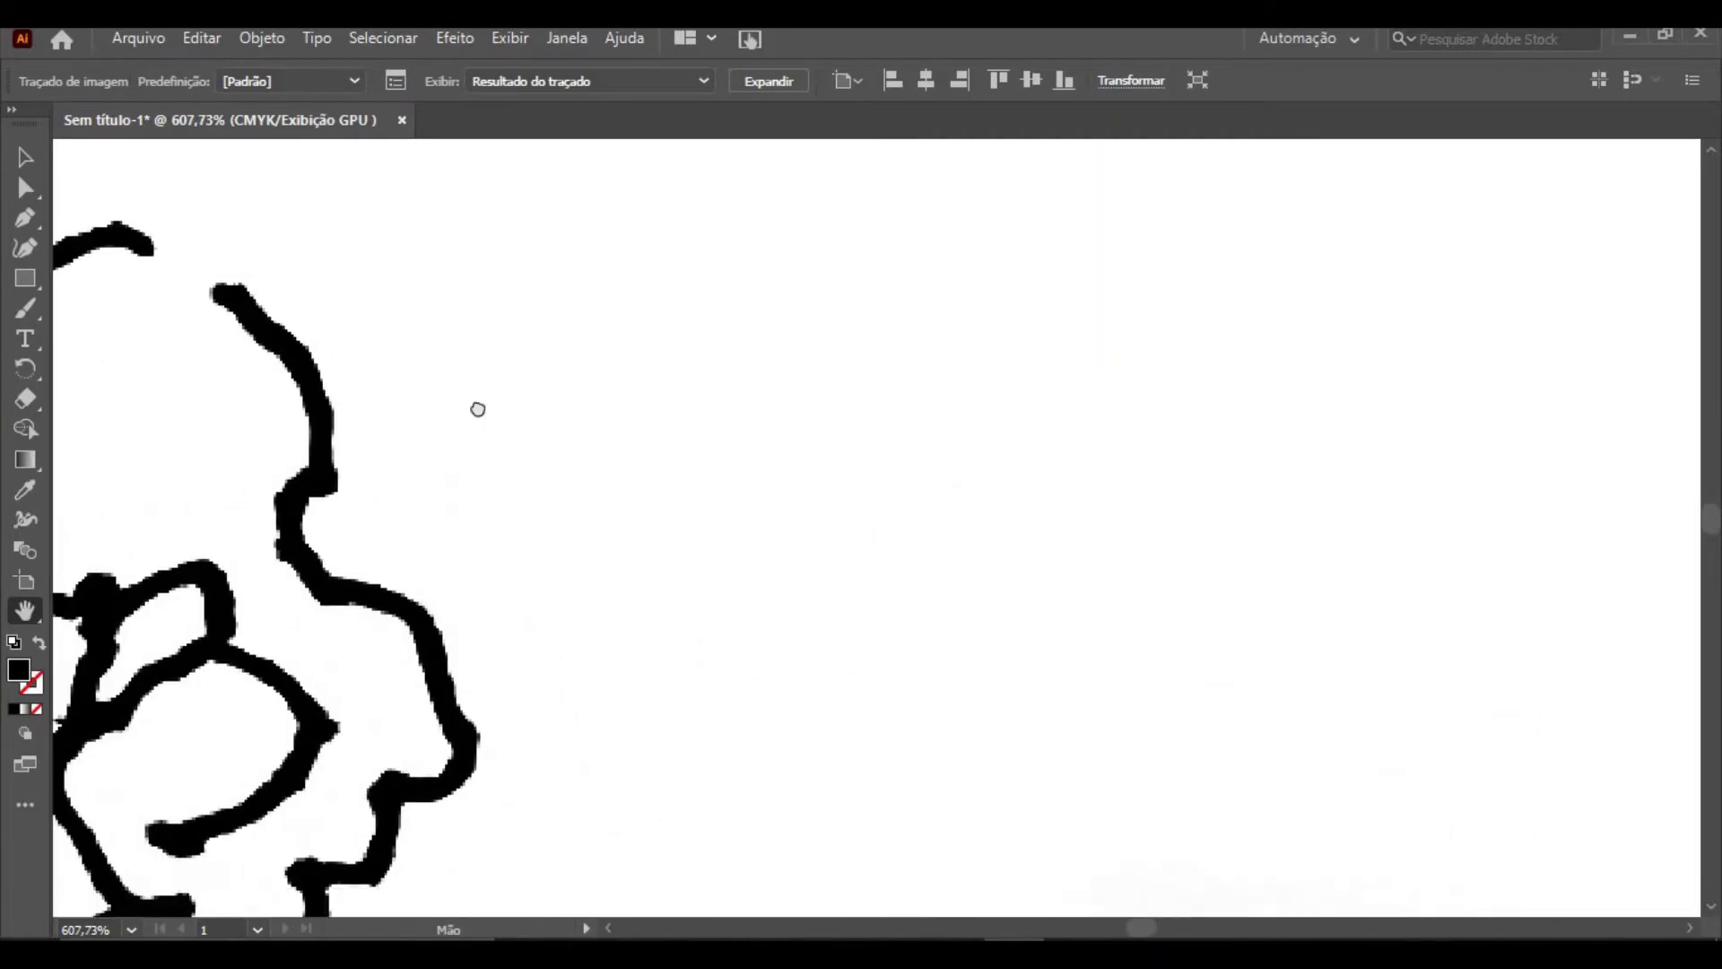
pyautogui.moveTo(1687, 417); pyautogui.dragTo(831, 434)
pyautogui.moveTo(1099, 502); pyautogui.dragTo(368, 519)
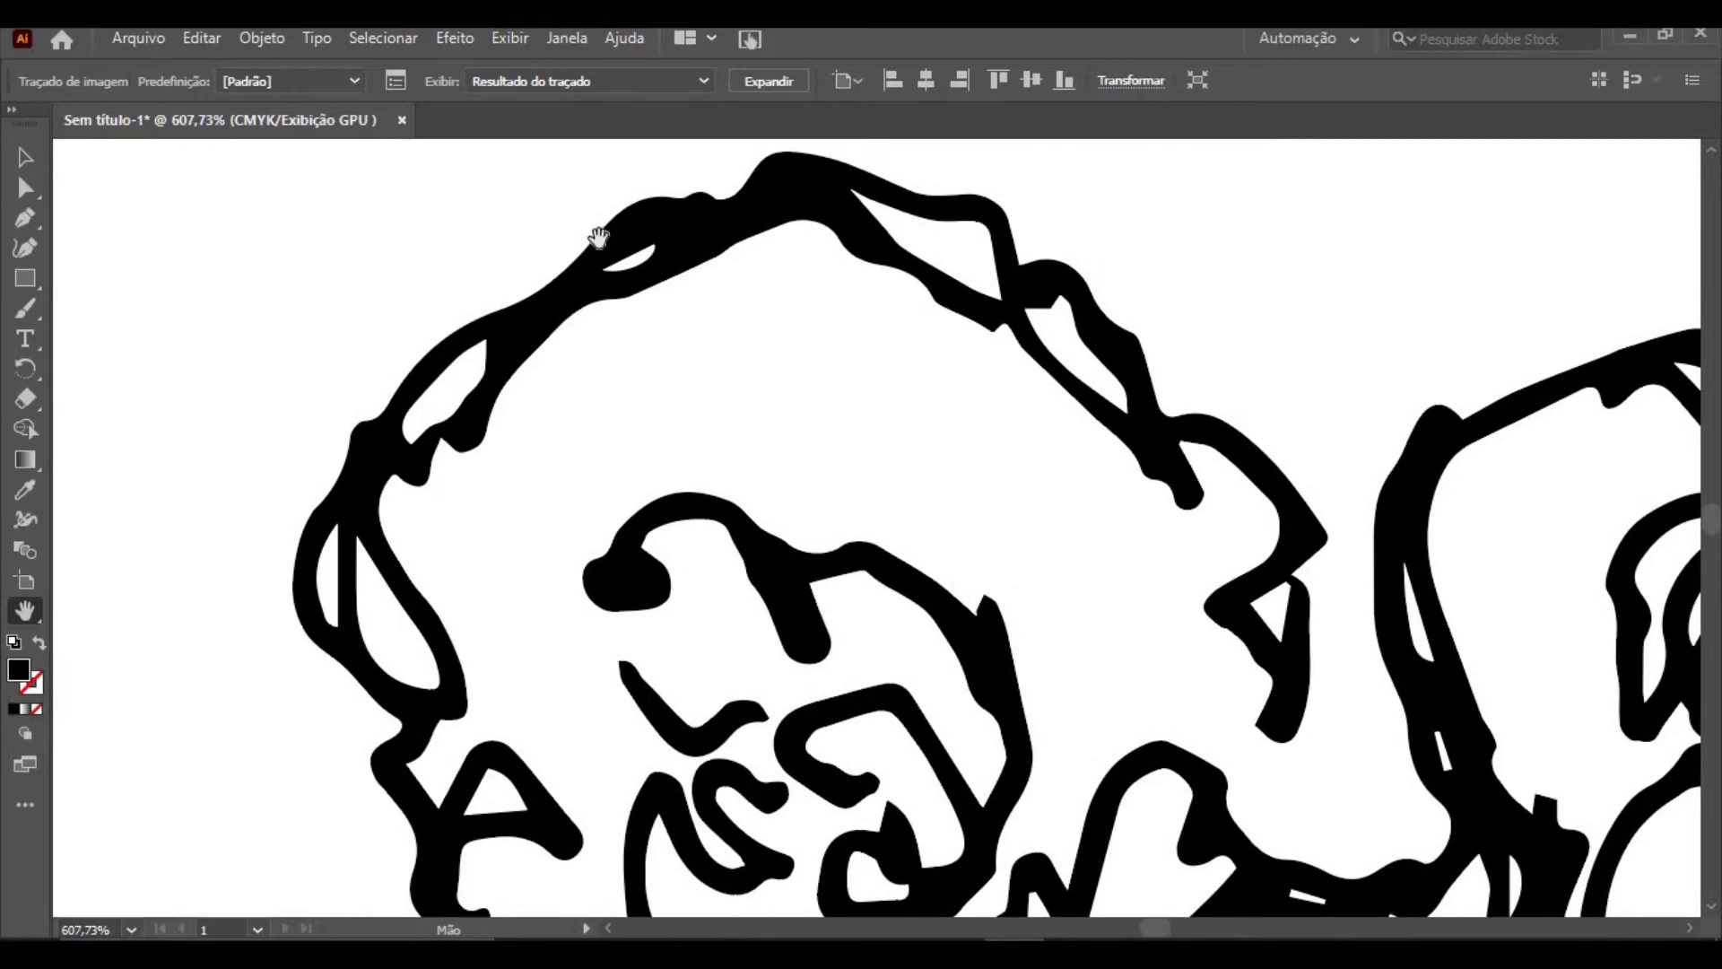
# Examine the flower outlines of the traced copy and the original once more at high magnification, and return to the whole artboard
pyautogui.press('z')
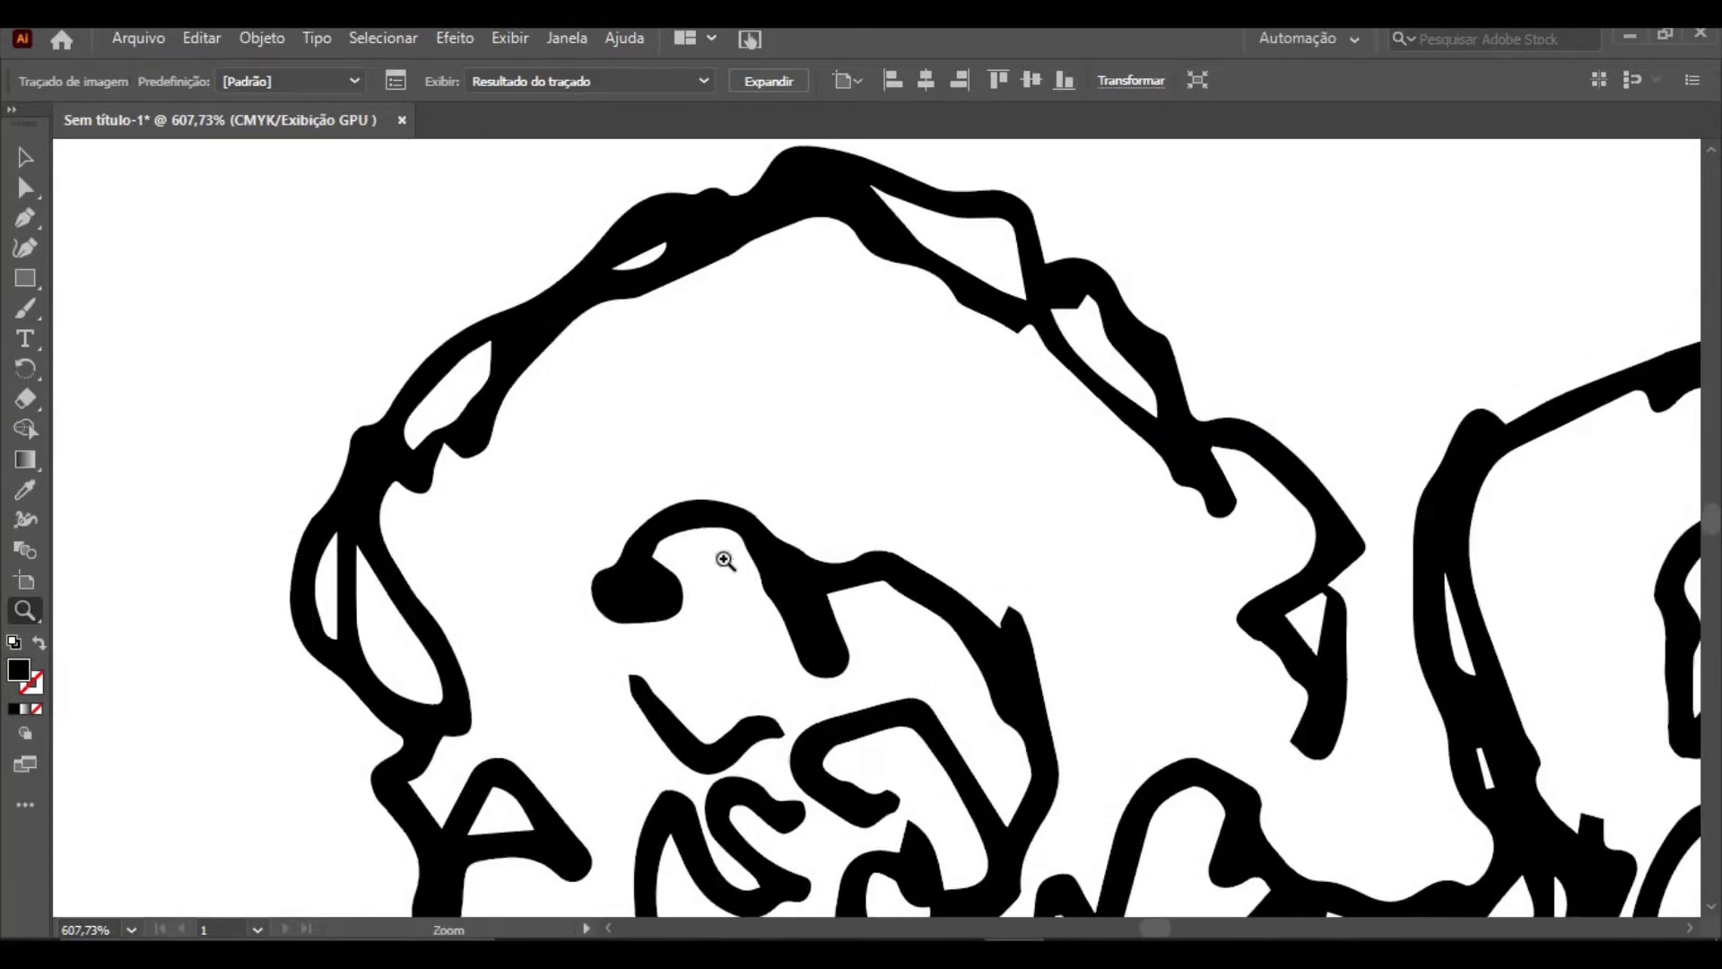
pyautogui.moveTo(723, 562)
pyautogui.mouseDown()
pyautogui.moveTo(1103, 731)
pyautogui.moveTo(619, 547)
pyautogui.moveTo(100, 434)
pyautogui.moveTo(813, 682)
pyautogui.mouseUp()
pyautogui.moveTo(668, 533)
pyautogui.mouseDown()
pyautogui.moveTo(628, 628)
pyautogui.moveTo(1142, 876)
pyautogui.moveTo(1484, 934)
pyautogui.moveTo(690, 583)
pyautogui.moveTo(624, 599)
pyautogui.mouseUp()
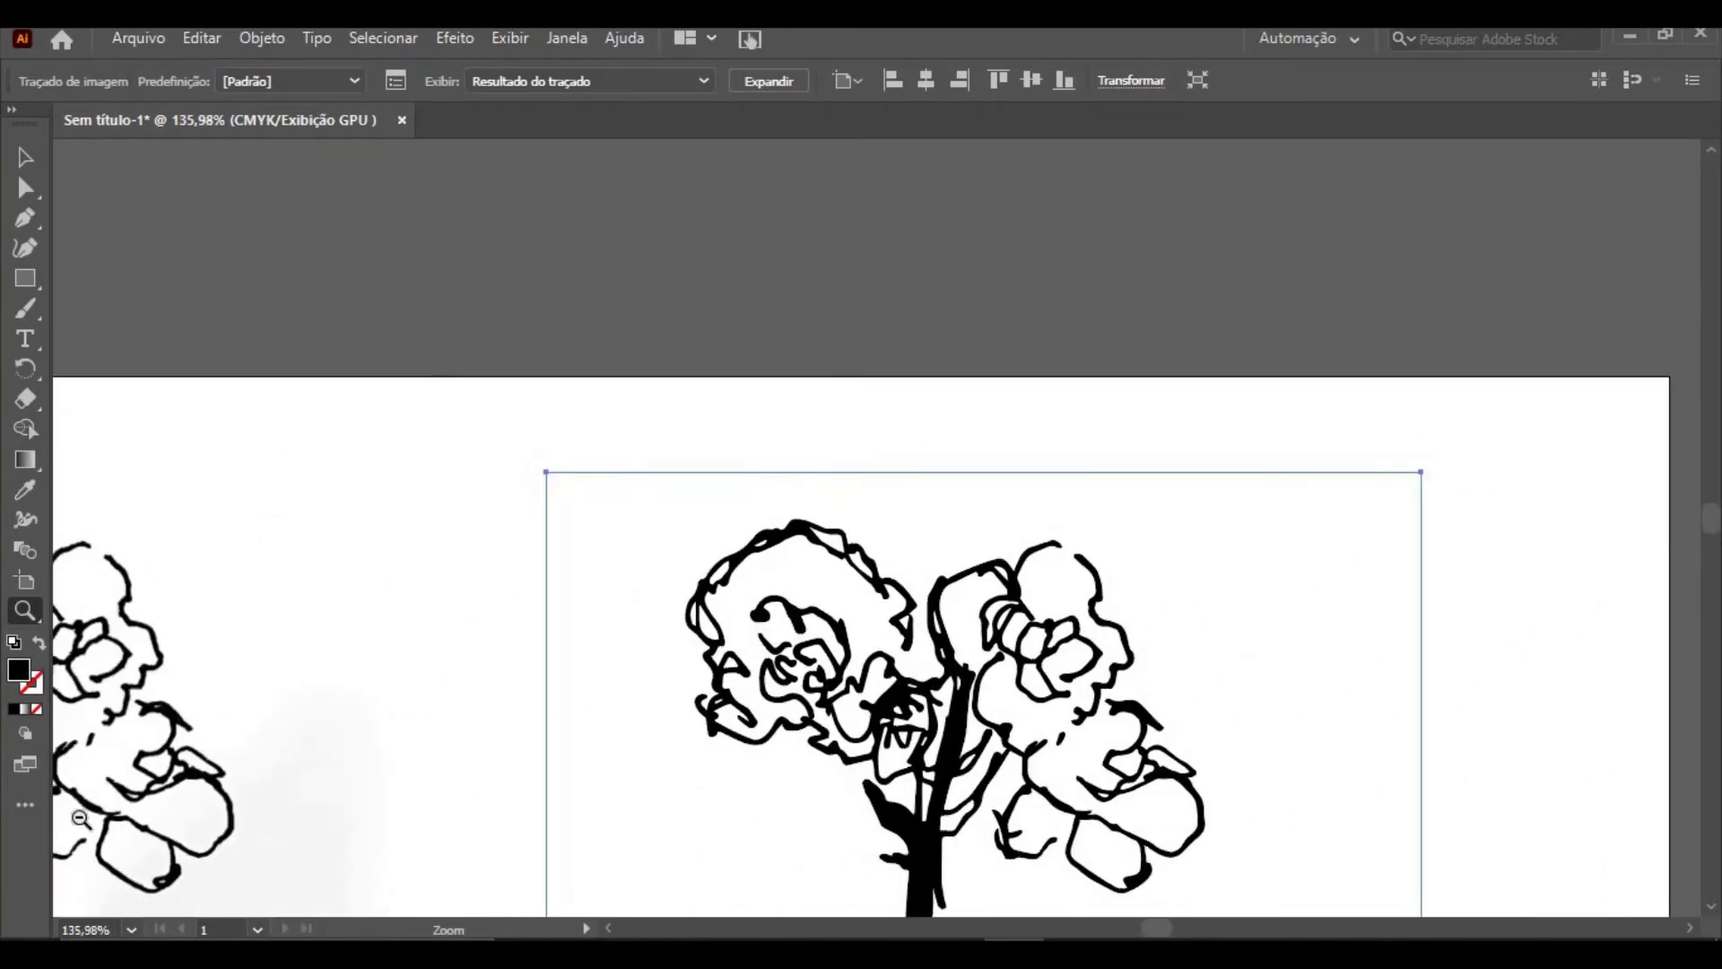
pyautogui.moveTo(81, 818)
pyautogui.mouseDown()
pyautogui.moveTo(338, 654)
pyautogui.moveTo(923, 385)
pyautogui.mouseUp()
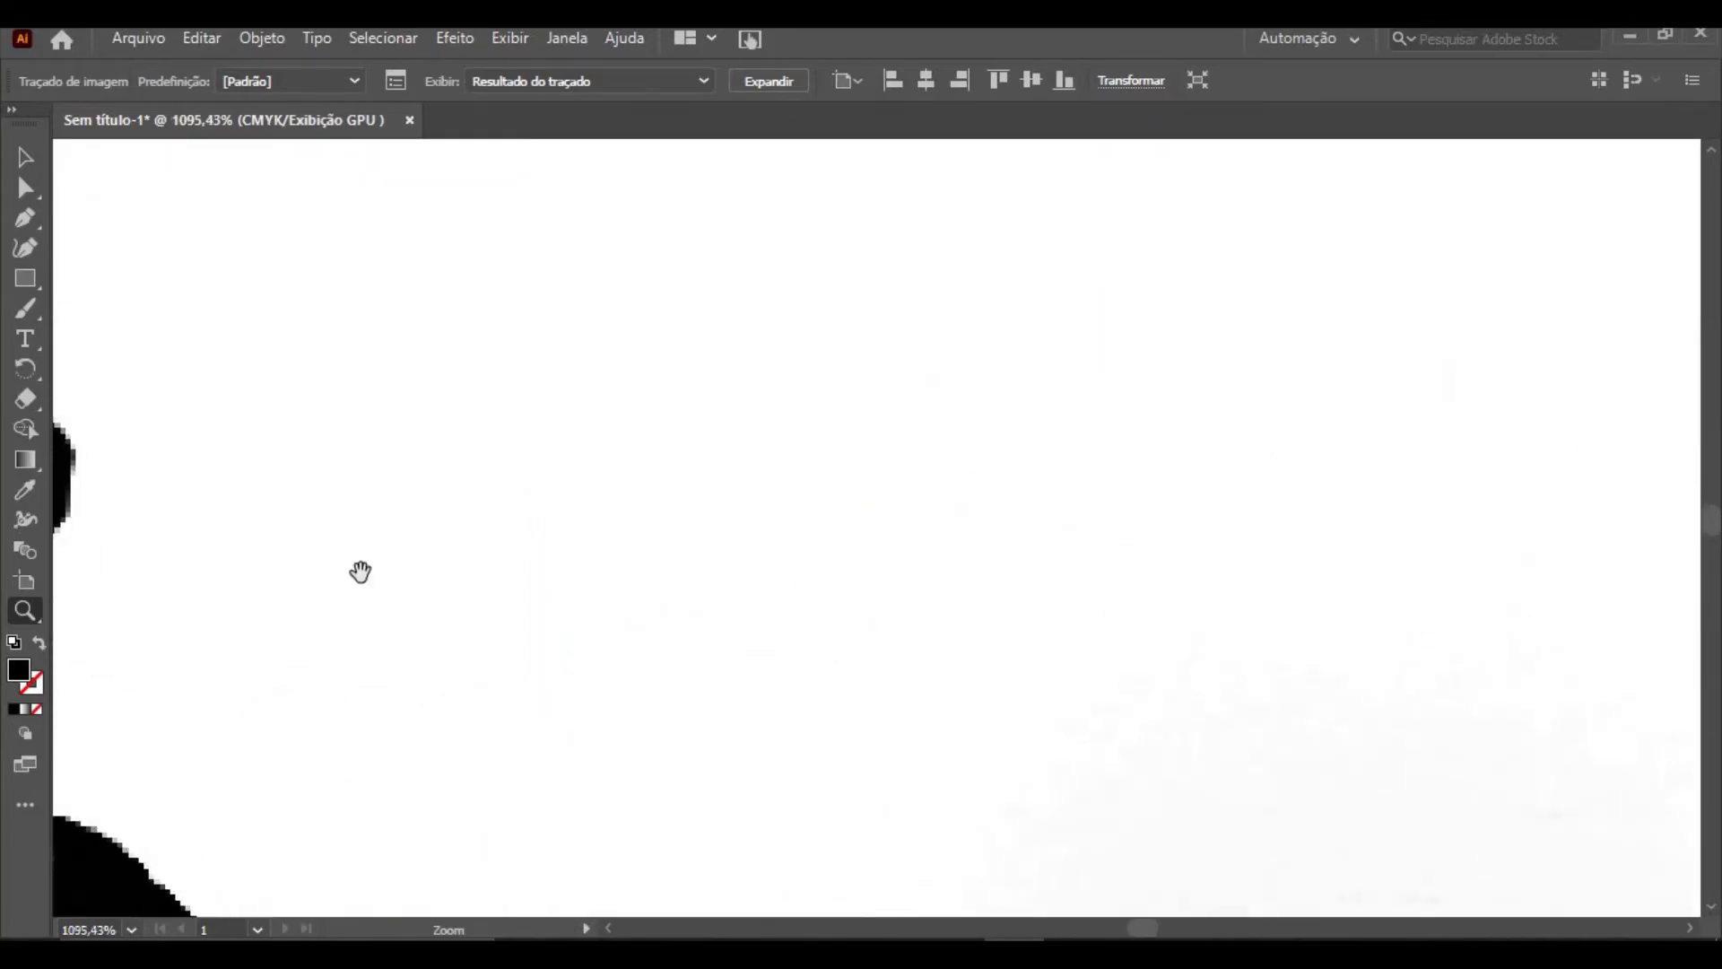
pyautogui.moveTo(1112, 369)
pyautogui.mouseDown()
pyautogui.moveTo(807, 742)
pyautogui.moveTo(1050, 161)
pyautogui.moveTo(987, 174)
pyautogui.moveTo(796, 604)
pyautogui.moveTo(1238, 269)
pyautogui.moveTo(776, 568)
pyautogui.moveTo(1015, 462)
pyautogui.moveTo(671, 501)
pyautogui.mouseUp()
pyautogui.hotkey('ctrl', '0')
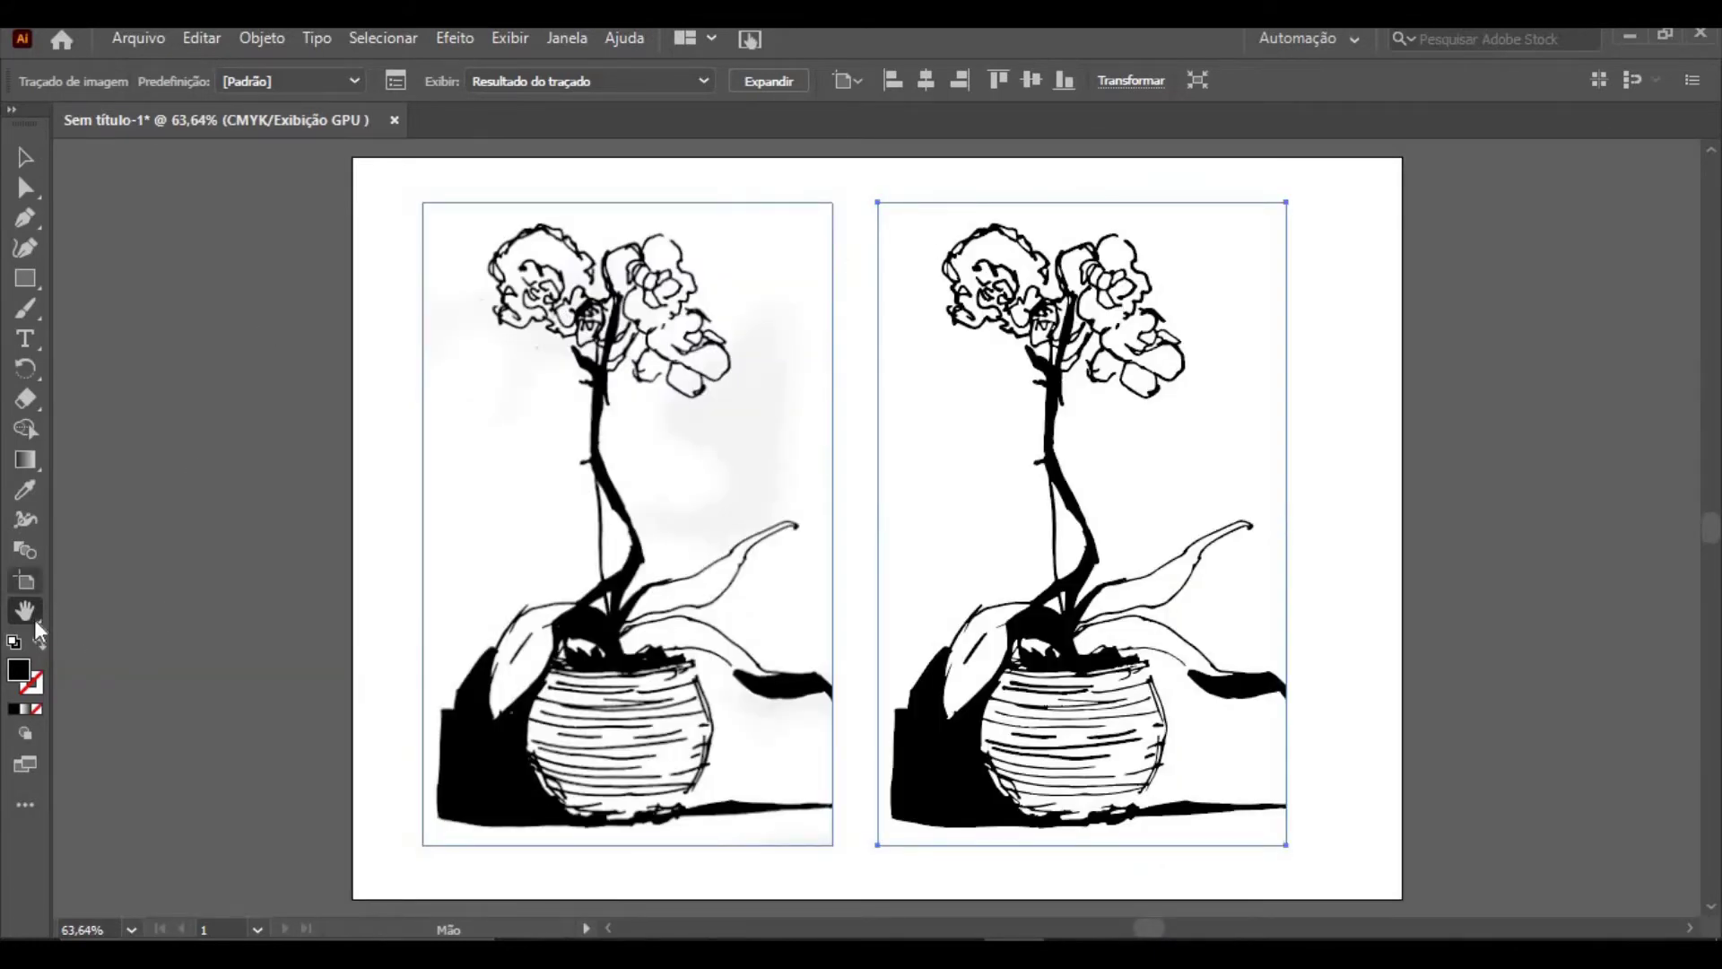
# Examine the traced copy's pot, leaves and lower stem up close
pyautogui.press('z')
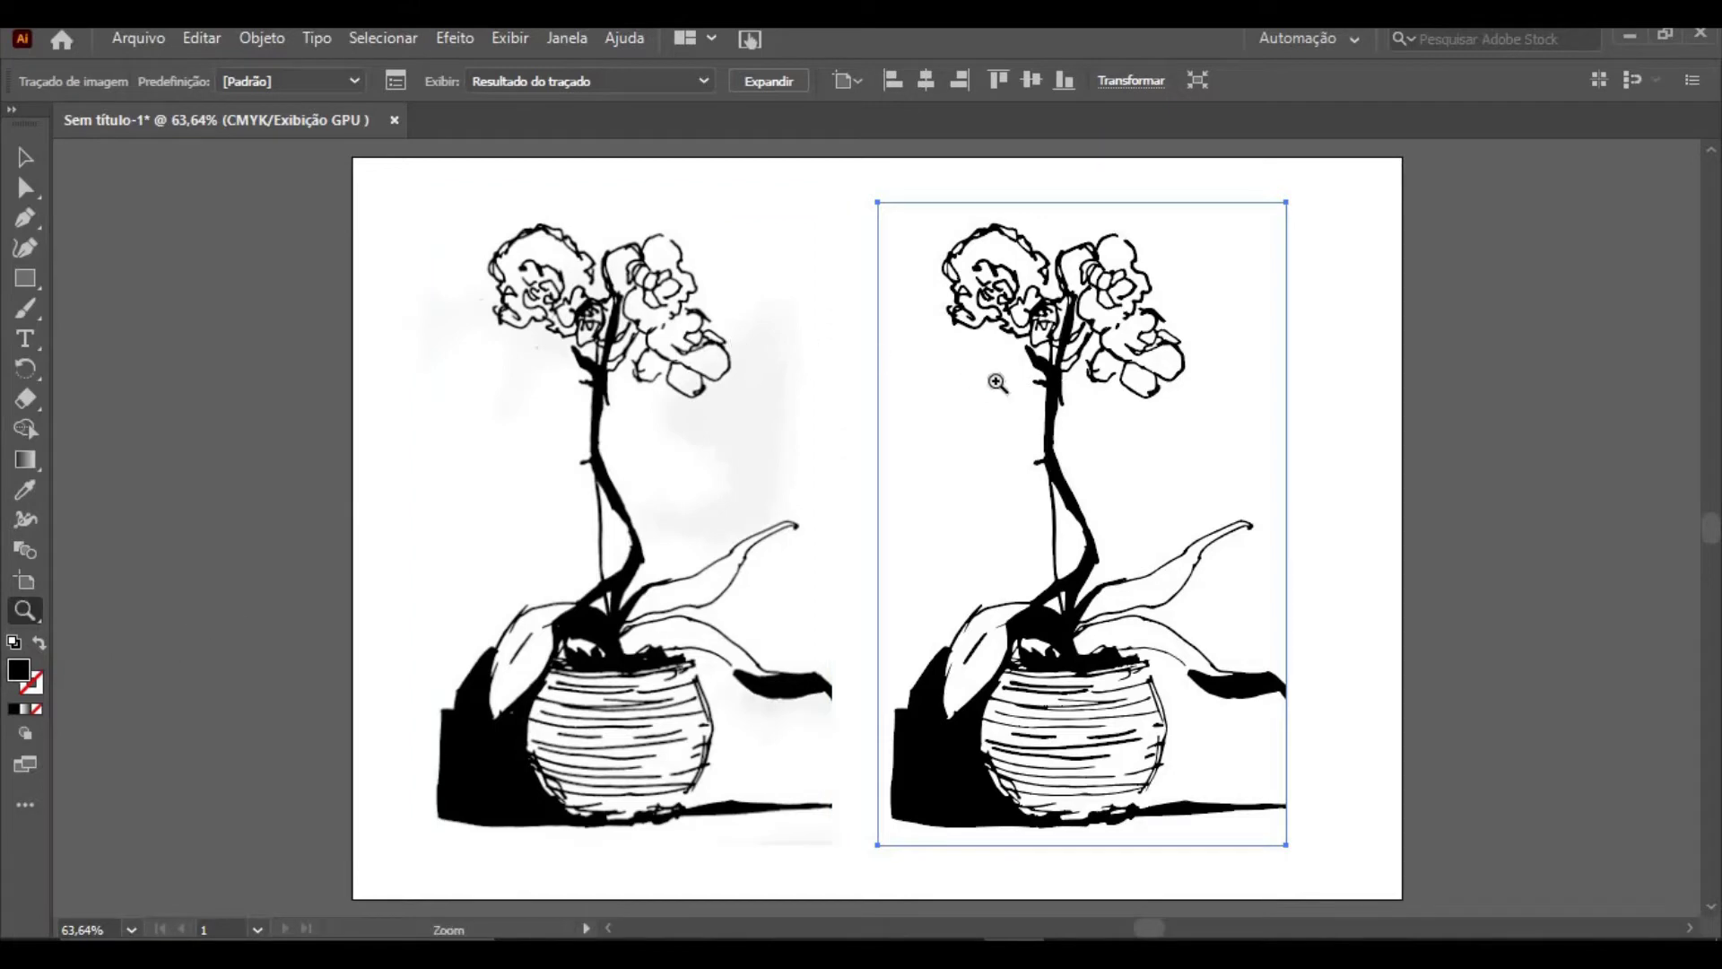
pyautogui.click(1042, 796)
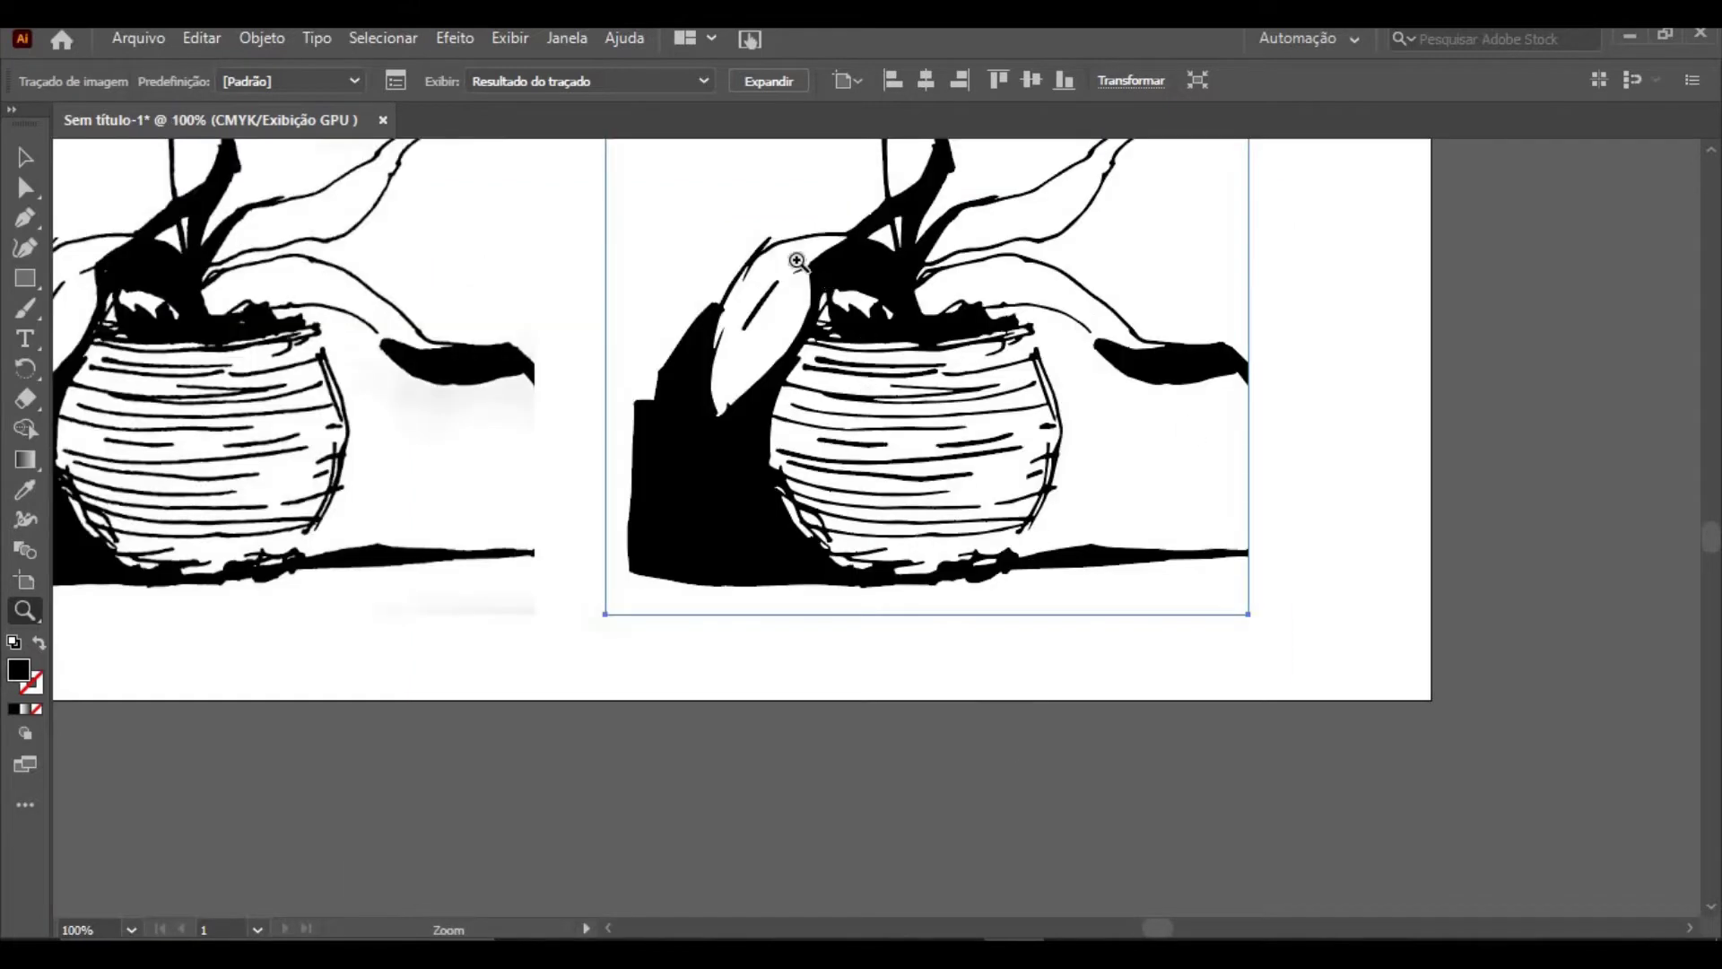
pyautogui.click(816, 333)
pyautogui.press('h')
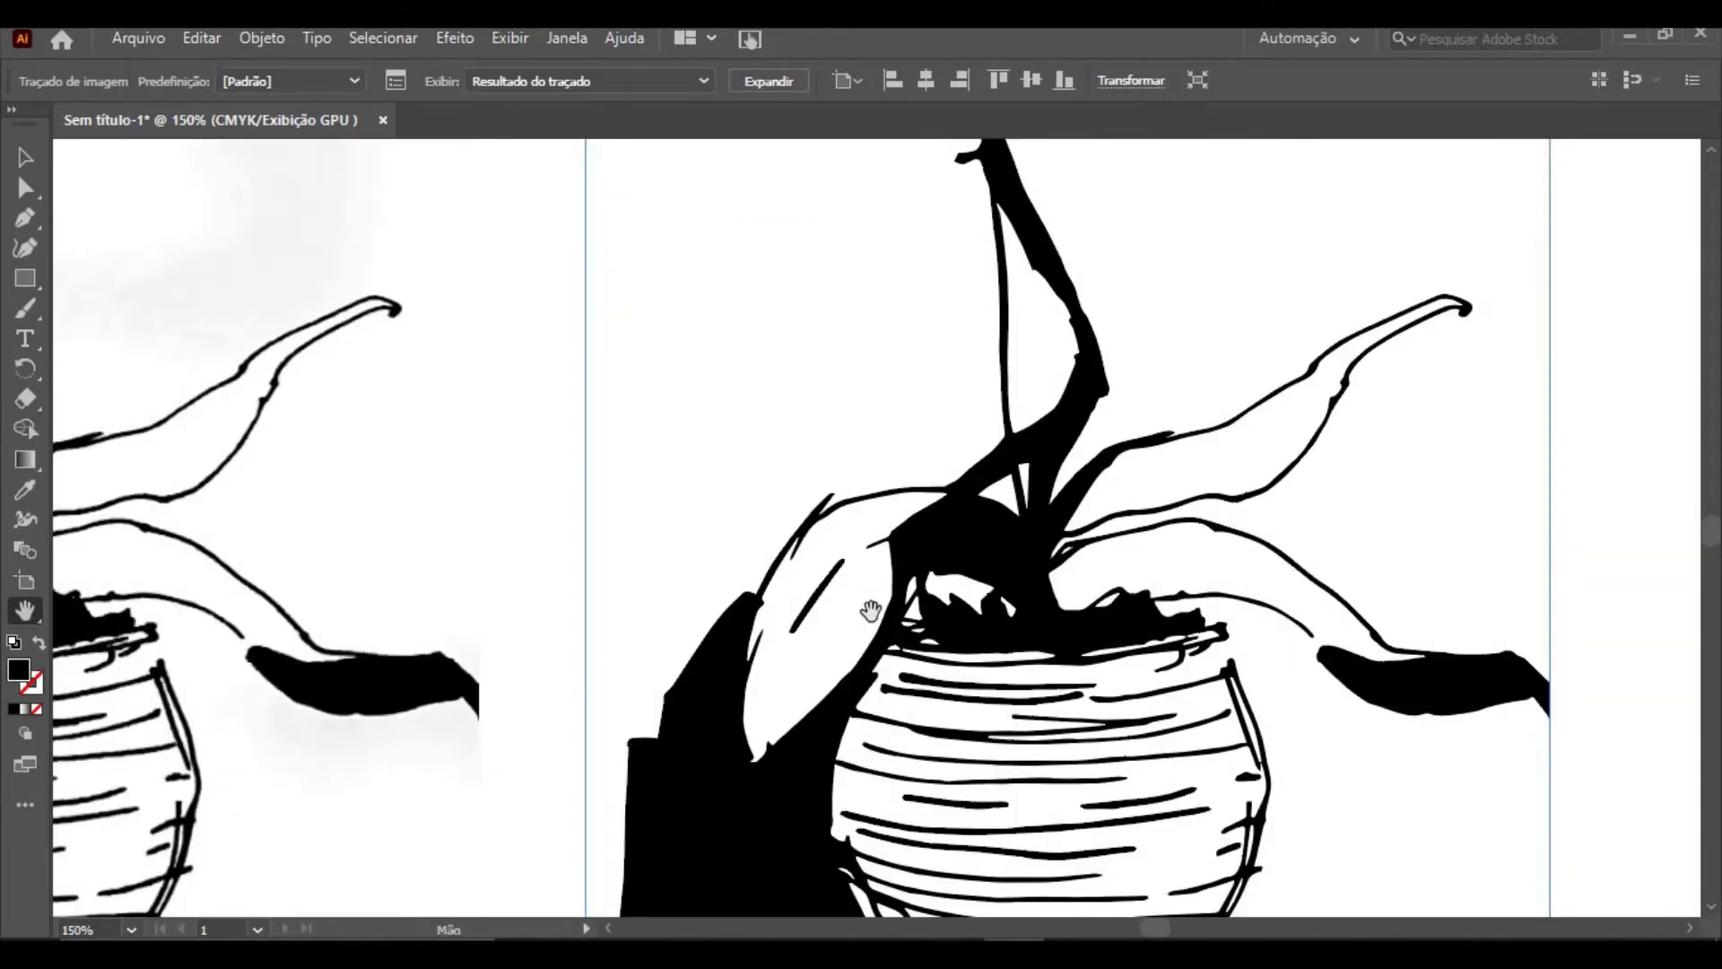
pyautogui.moveTo(829, 467)
pyautogui.mouseDown()
pyautogui.moveTo(775, 157)
pyautogui.moveTo(781, 233)
pyautogui.moveTo(888, 530)
pyautogui.mouseUp()
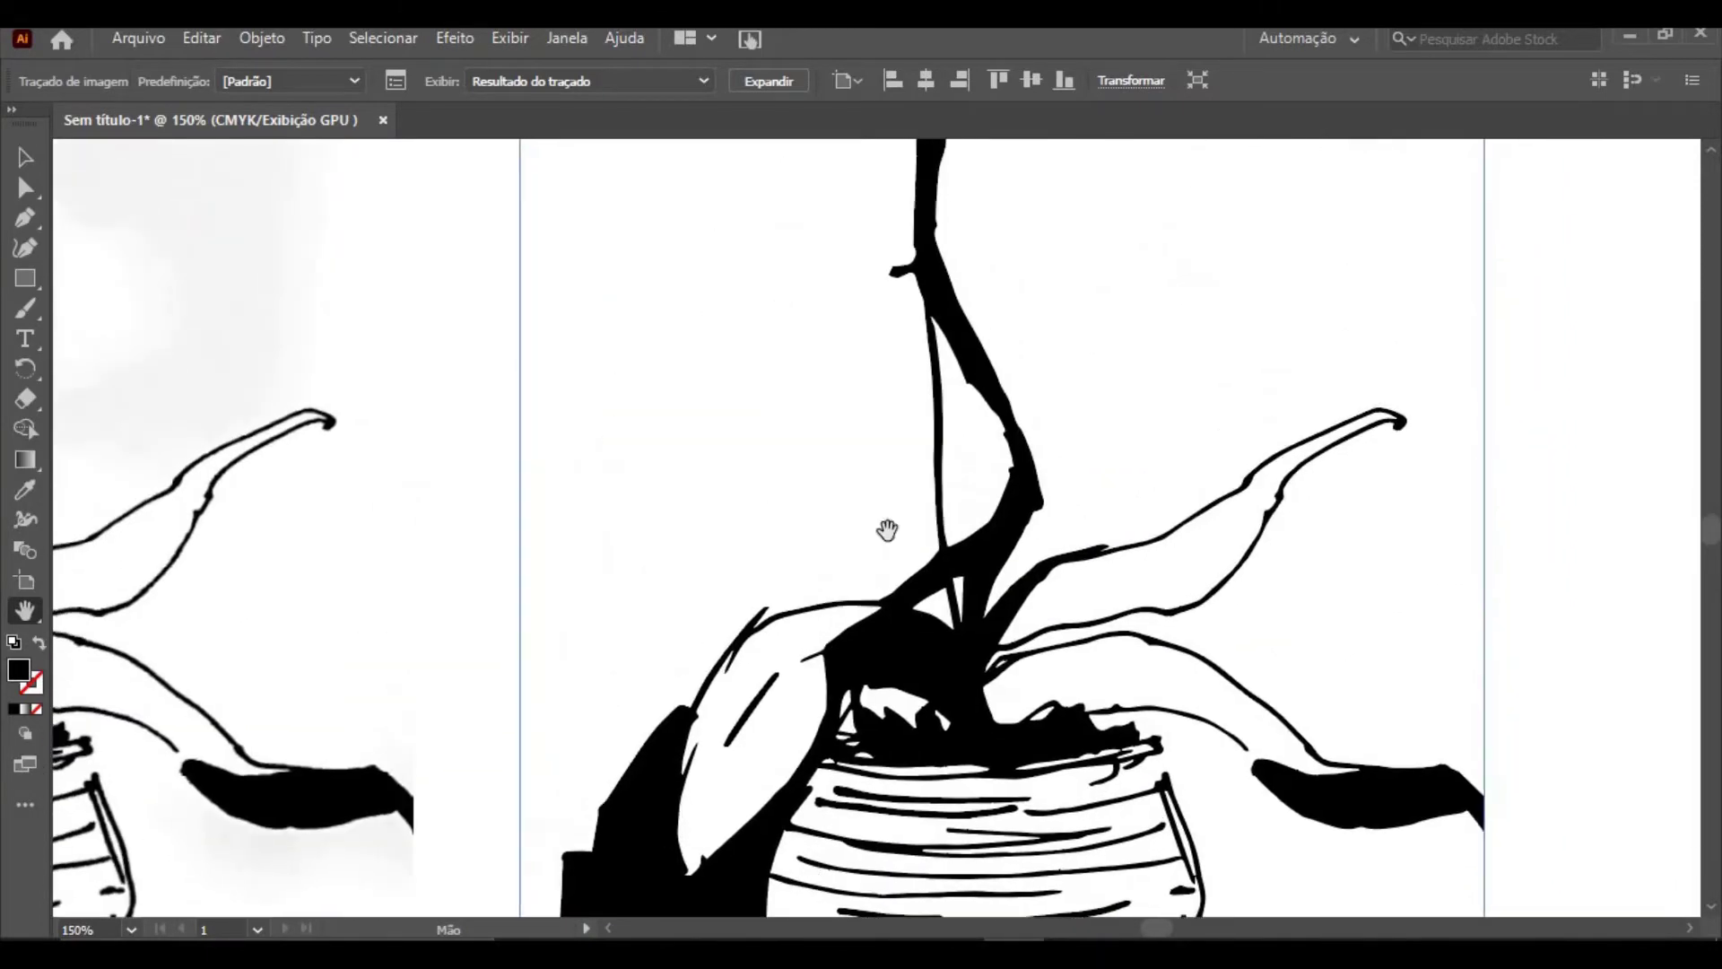
# Delete the original orchid image and move the traced copy to the middle of the artboard
pyautogui.moveTo(1082, 517); pyautogui.dragTo(1466, 843)
pyautogui.moveTo(755, 910); pyautogui.dragTo(482, 464)
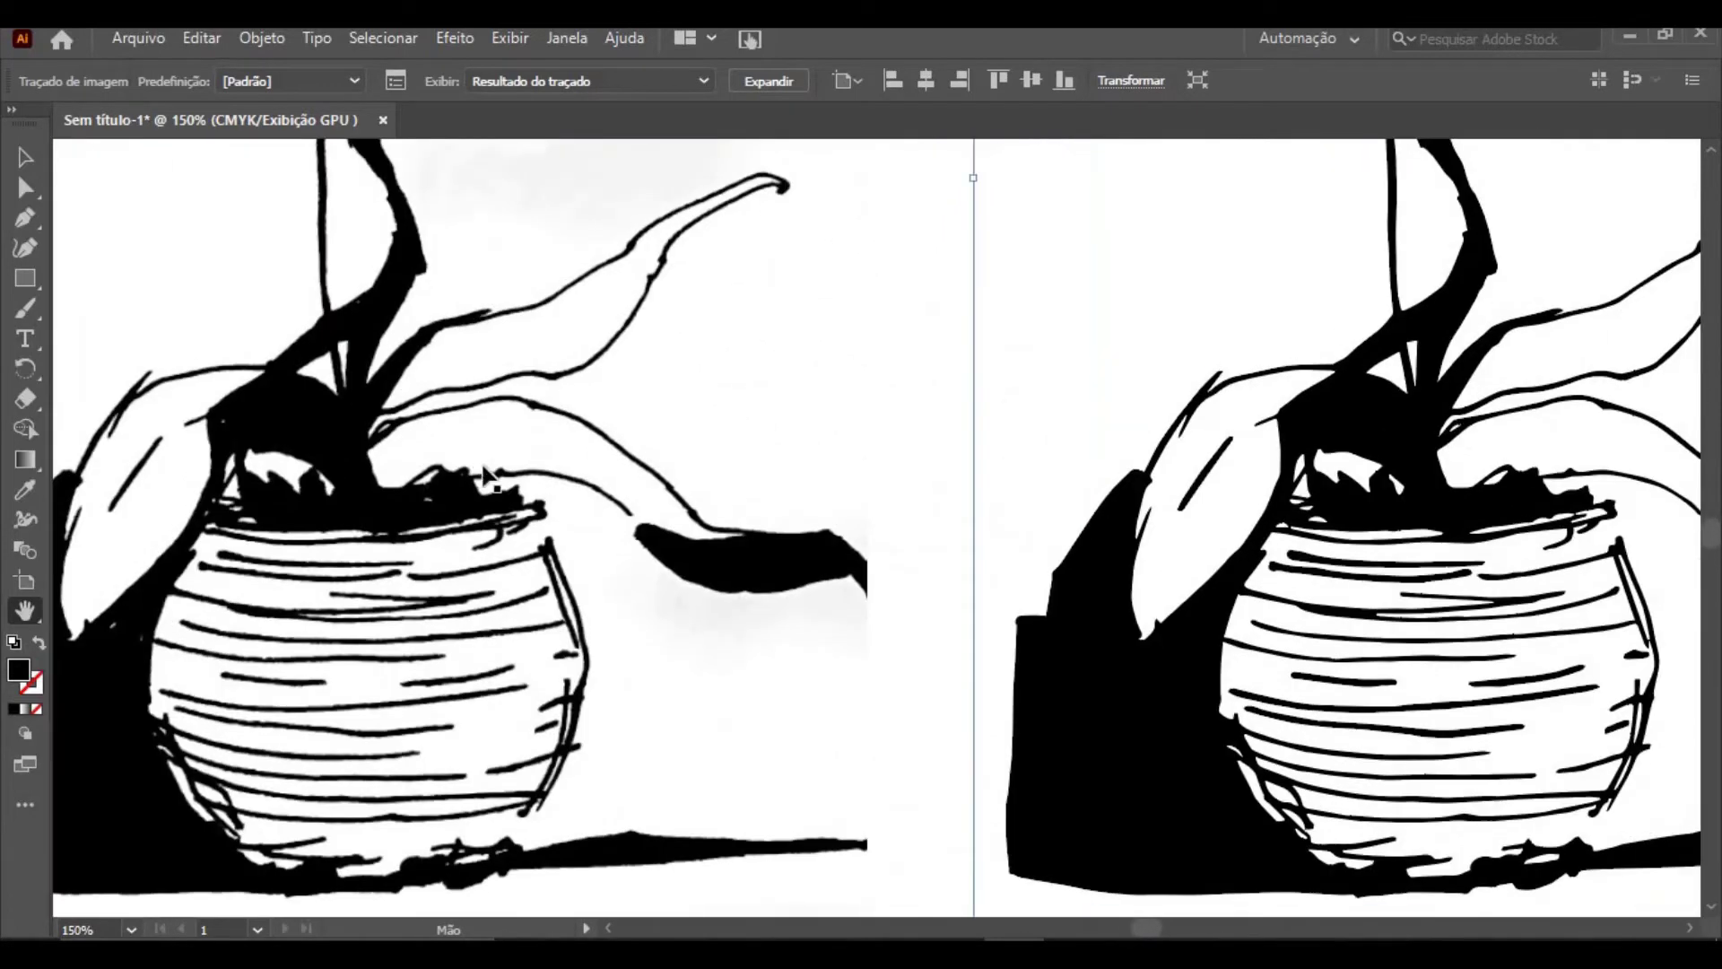
pyautogui.hotkey('ctrl', '0')
pyautogui.click(25, 159)
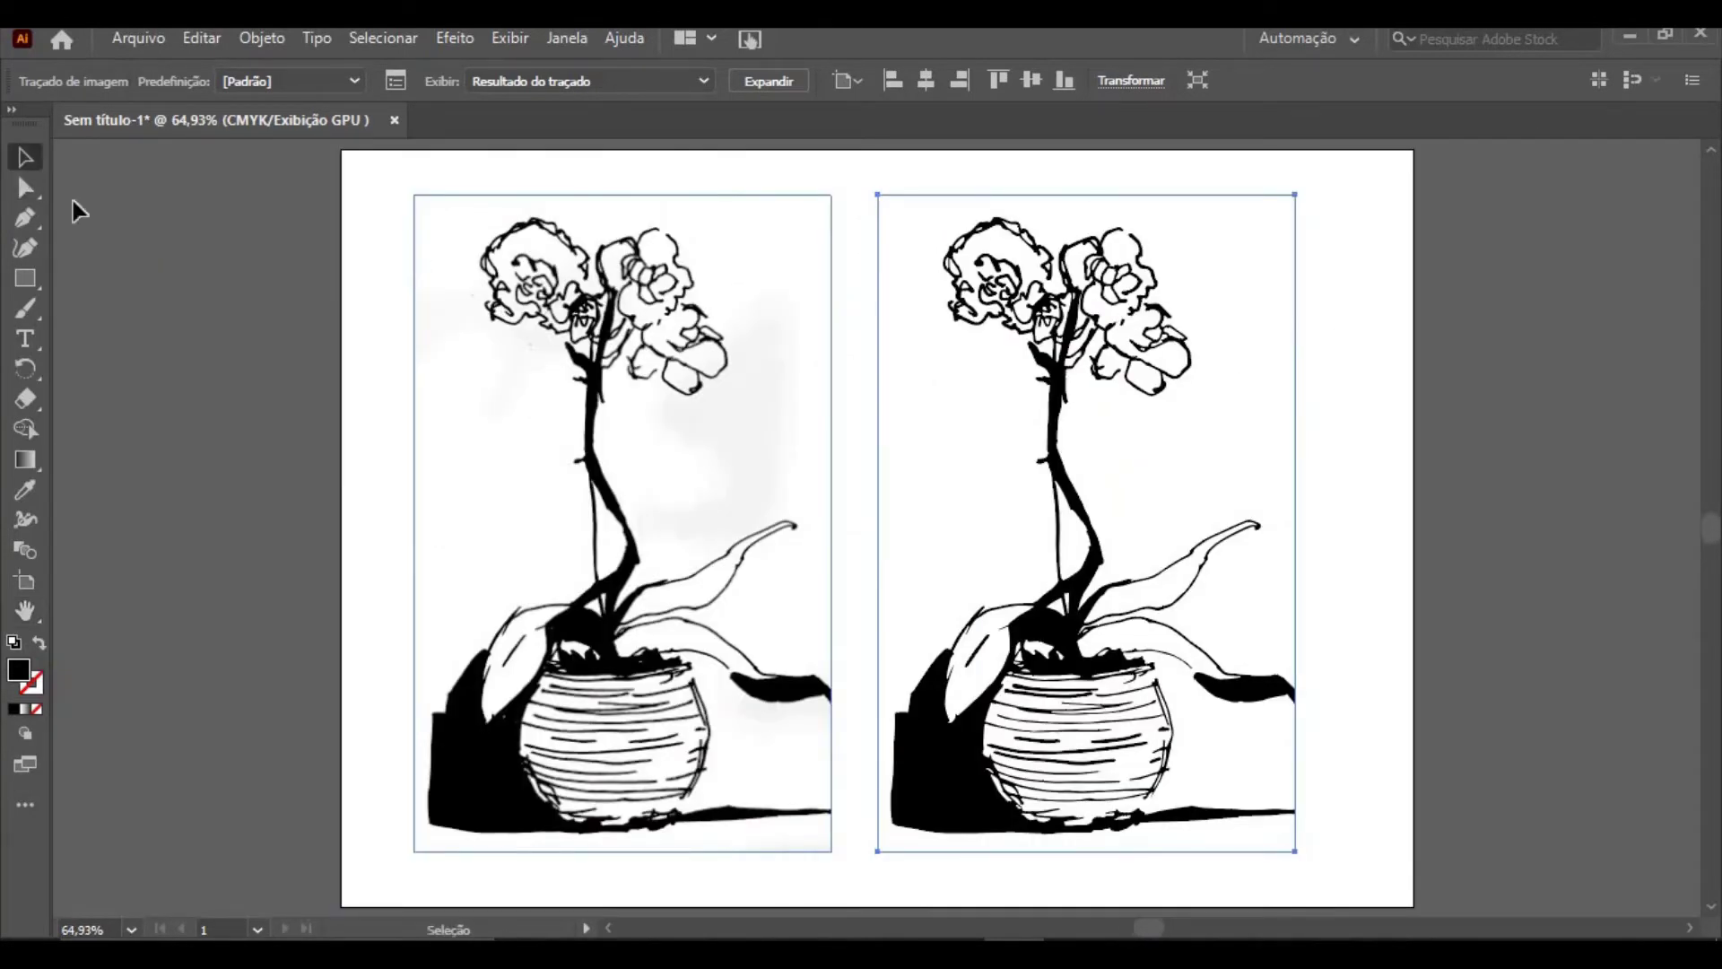
pyautogui.click(342, 388)
pyautogui.click(612, 440)
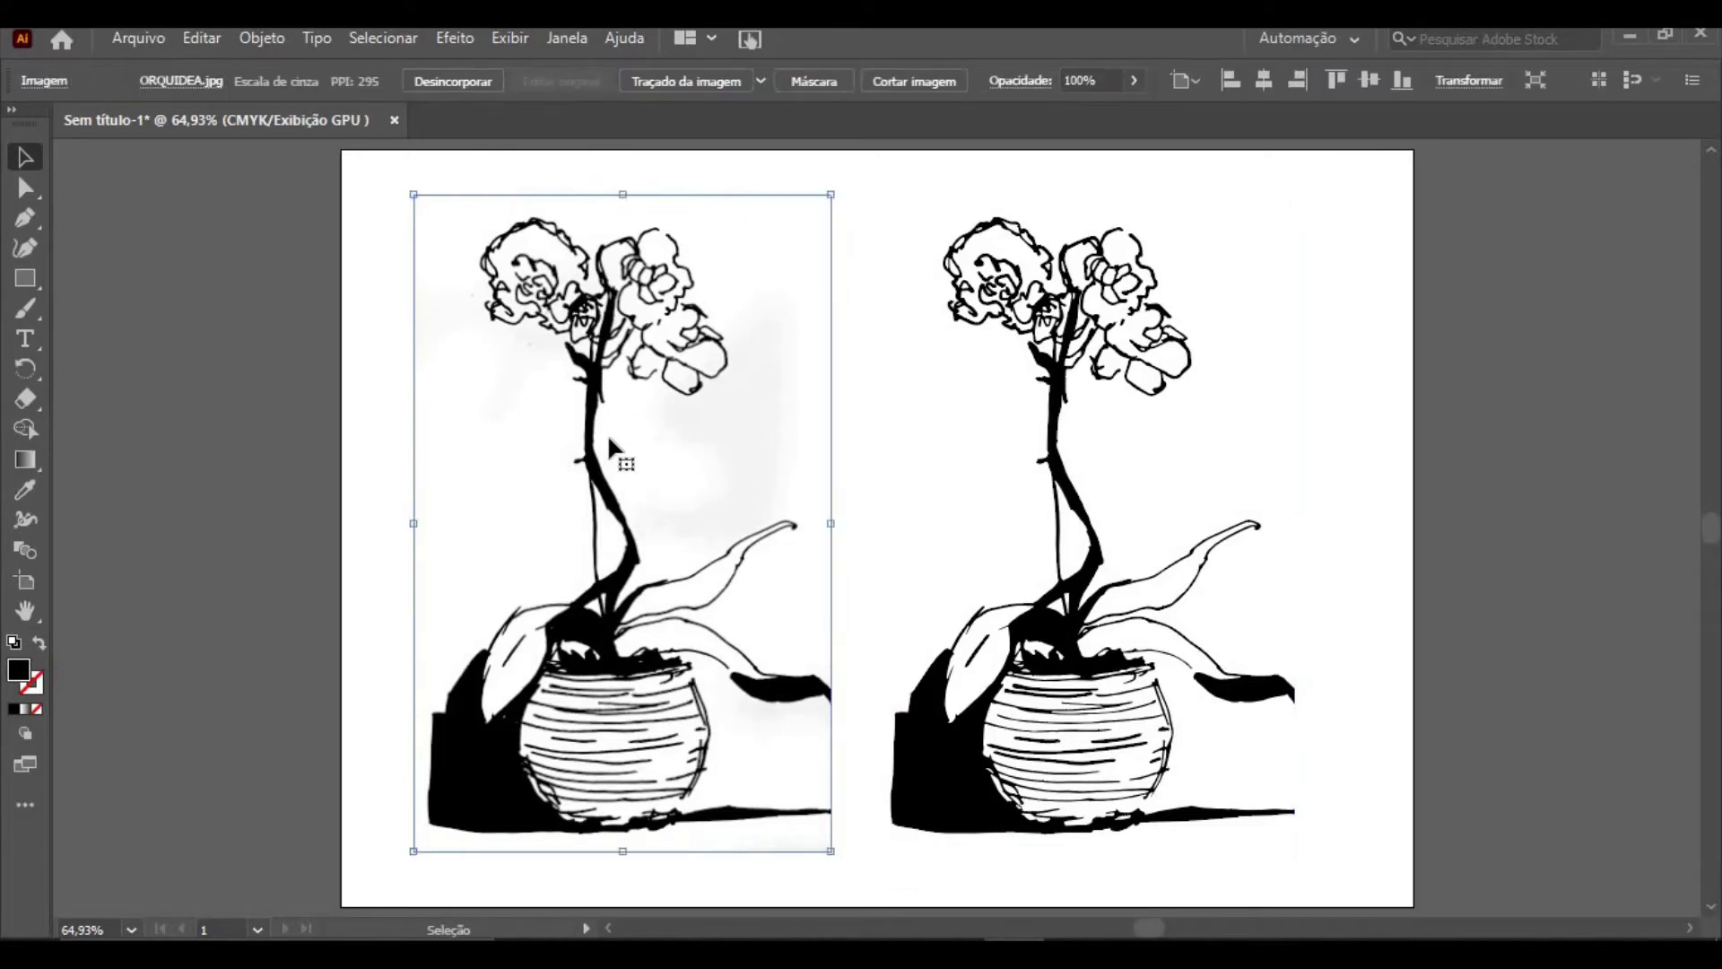
pyautogui.press('Delete')
pyautogui.moveTo(1018, 725)
pyautogui.mouseDown()
pyautogui.moveTo(819, 742)
pyautogui.moveTo(844, 768)
pyautogui.mouseUp()
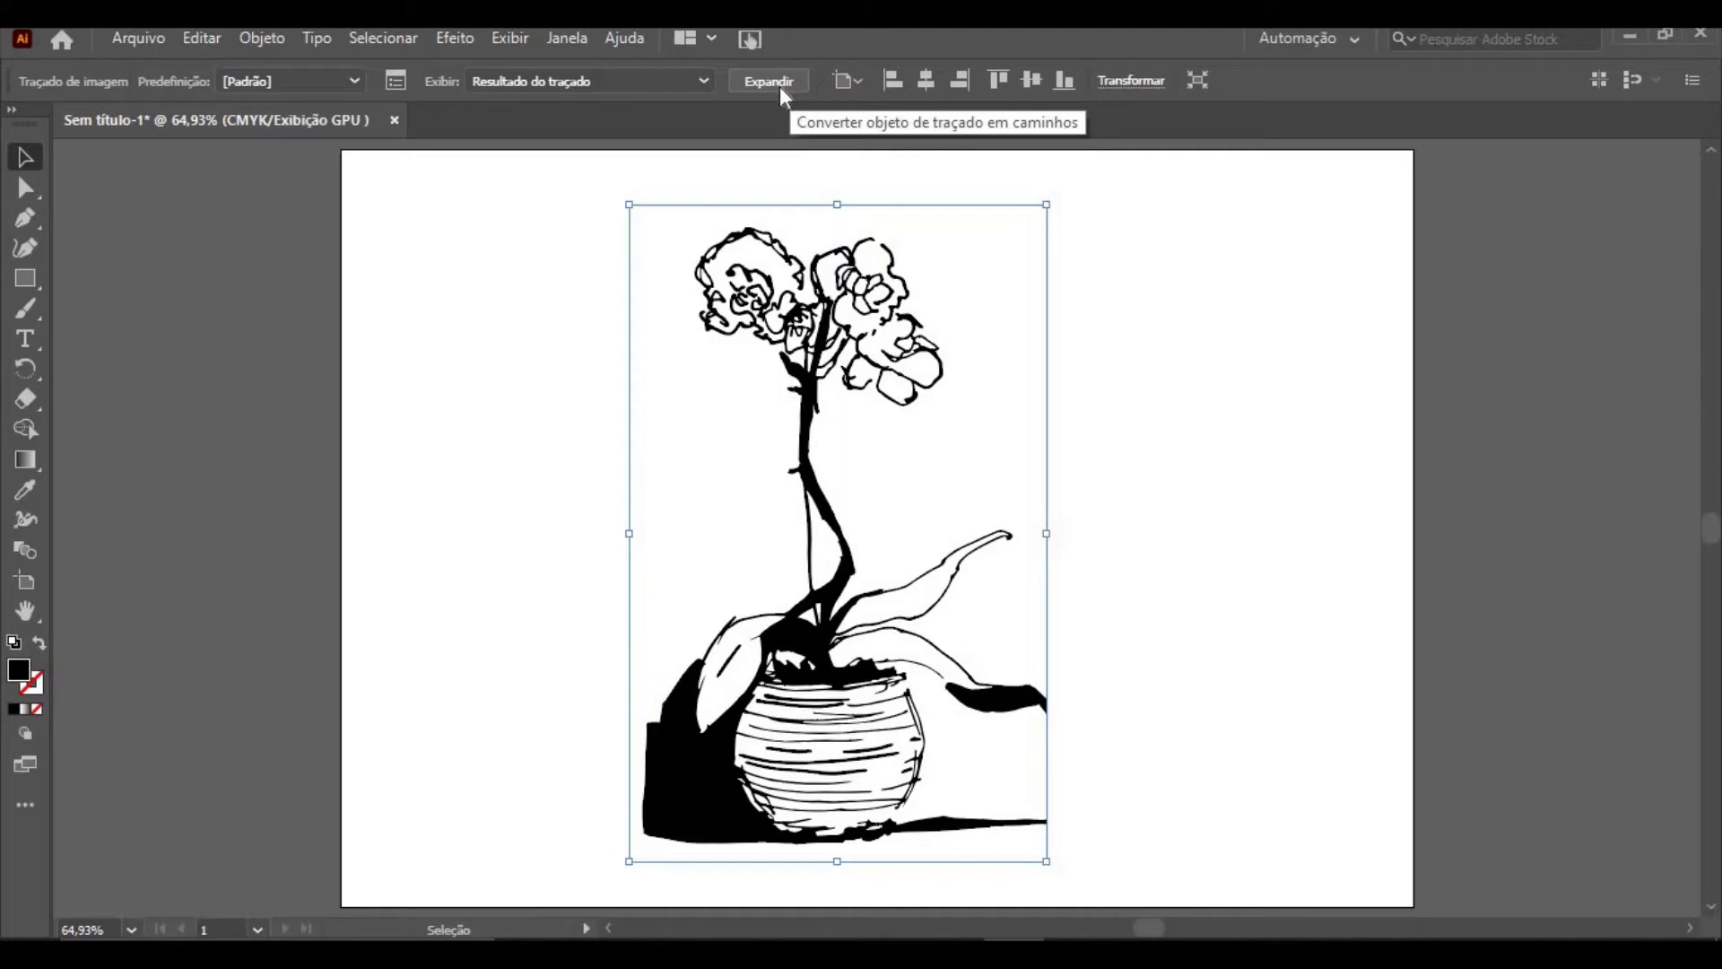
# Expand the traced orchid into editable paths and clear the selection
pyautogui.hotkey('ctrl', 'z')
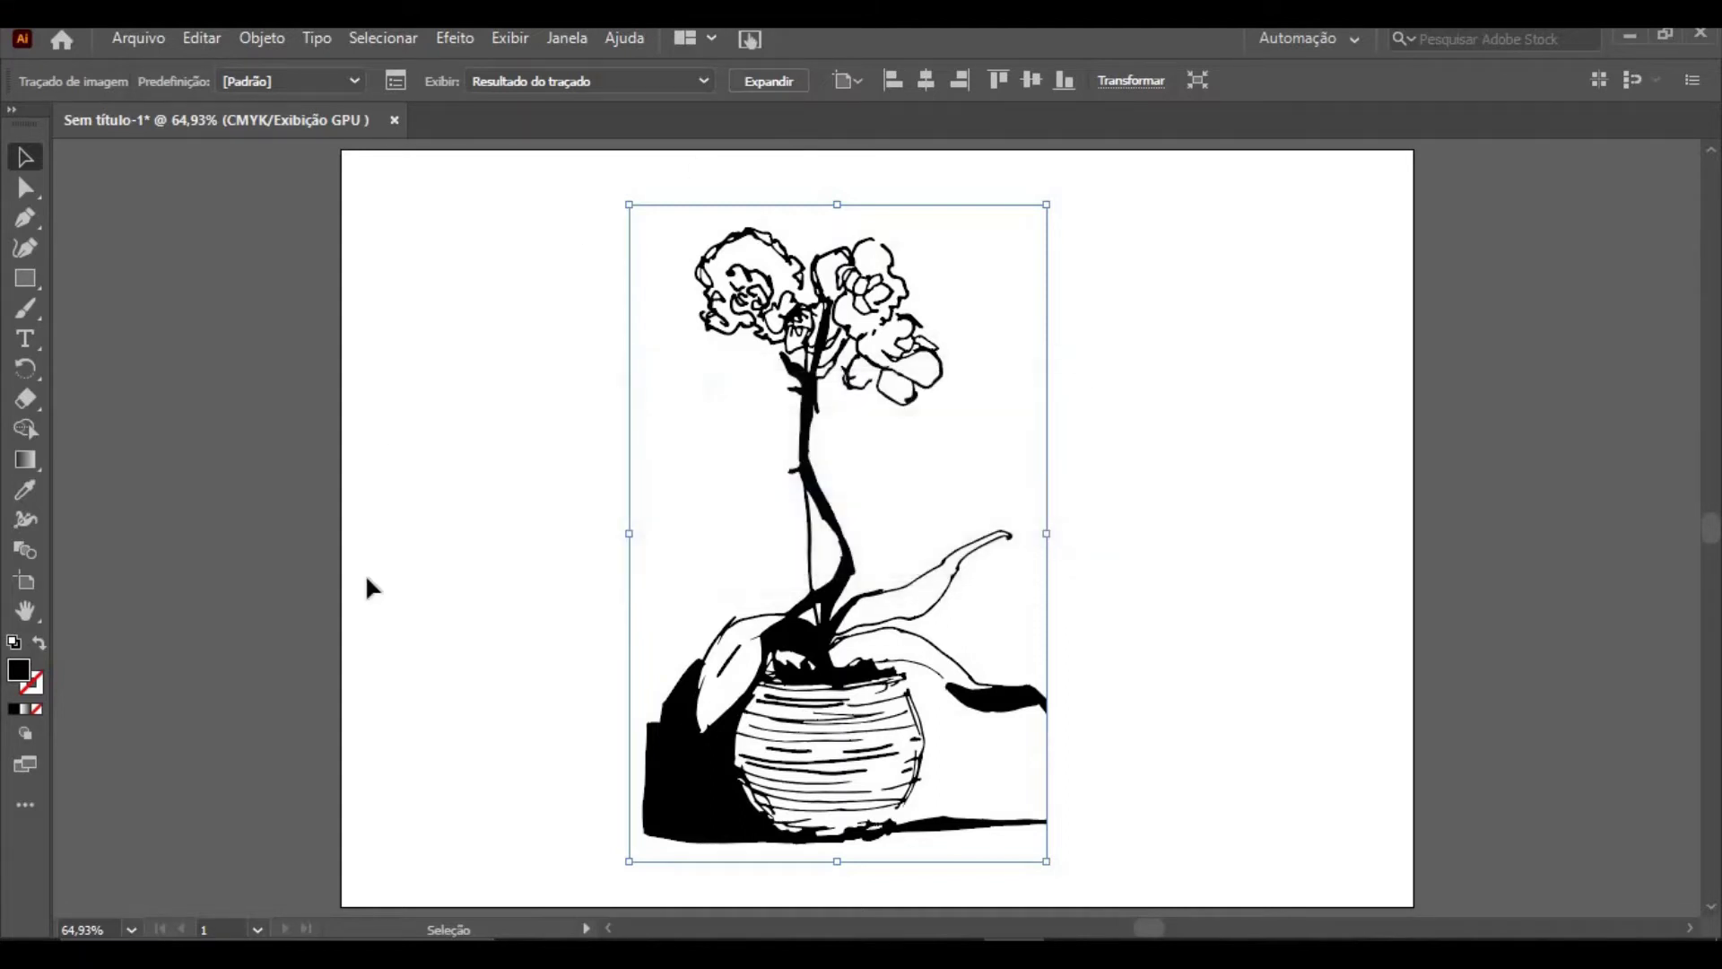
pyautogui.hotkey('ctrl', 'shift', 'z')
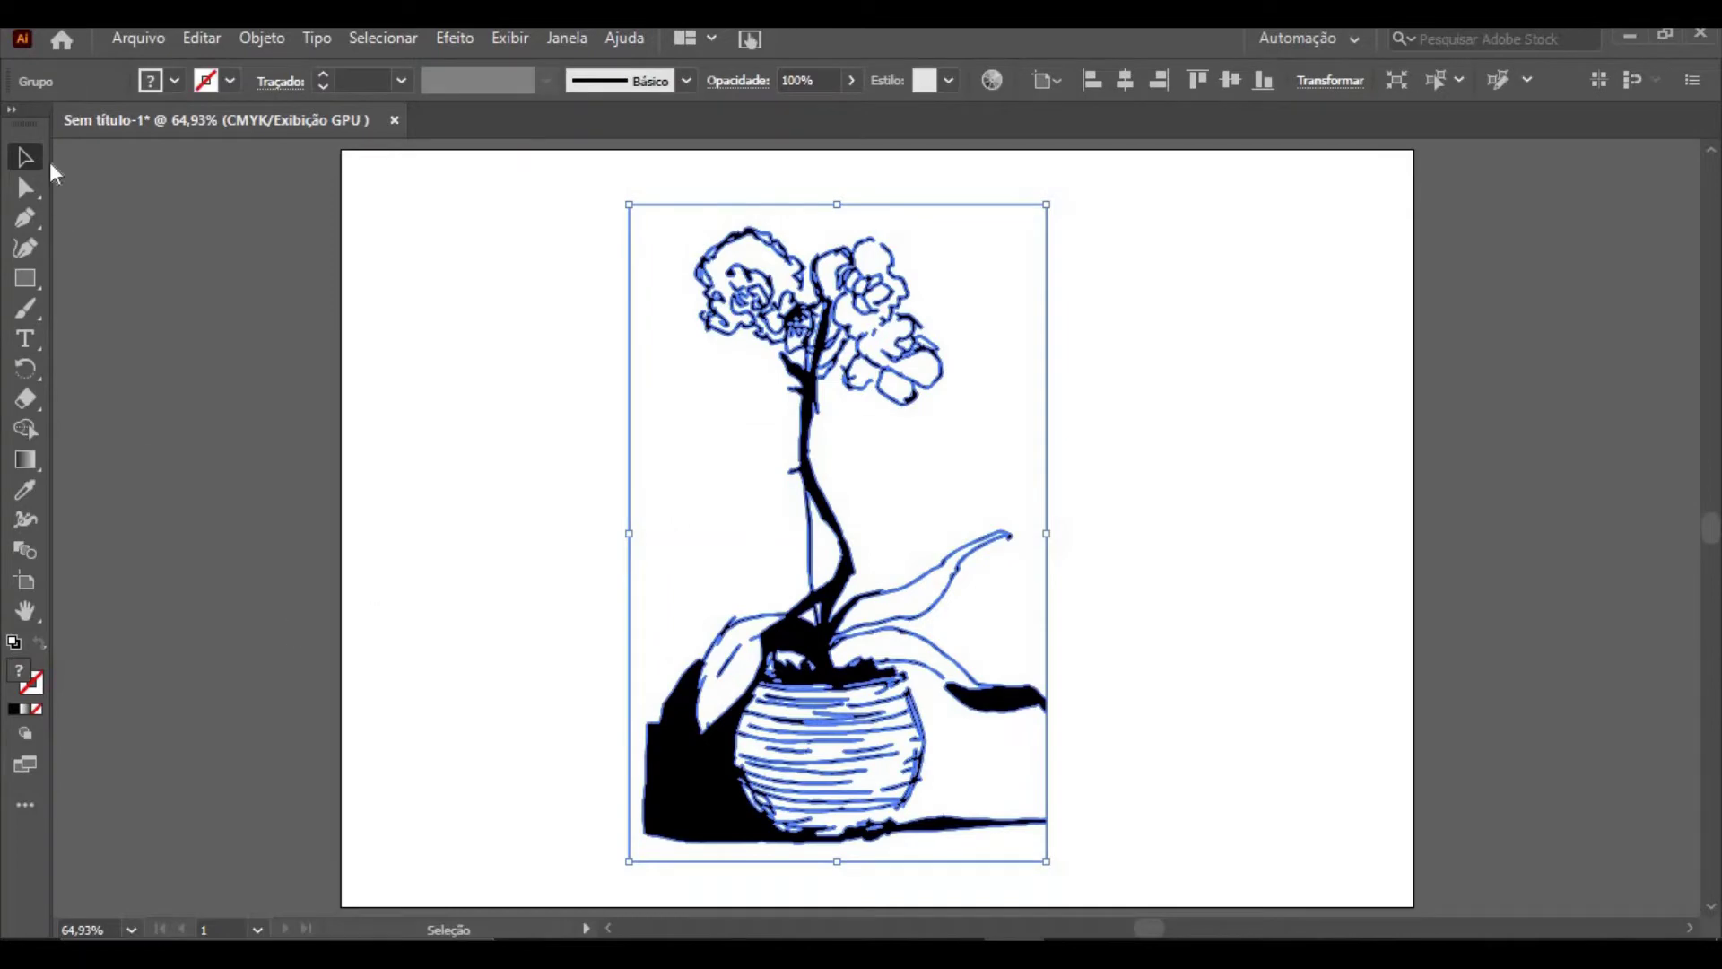
pyautogui.press('a')
pyautogui.click(557, 453)
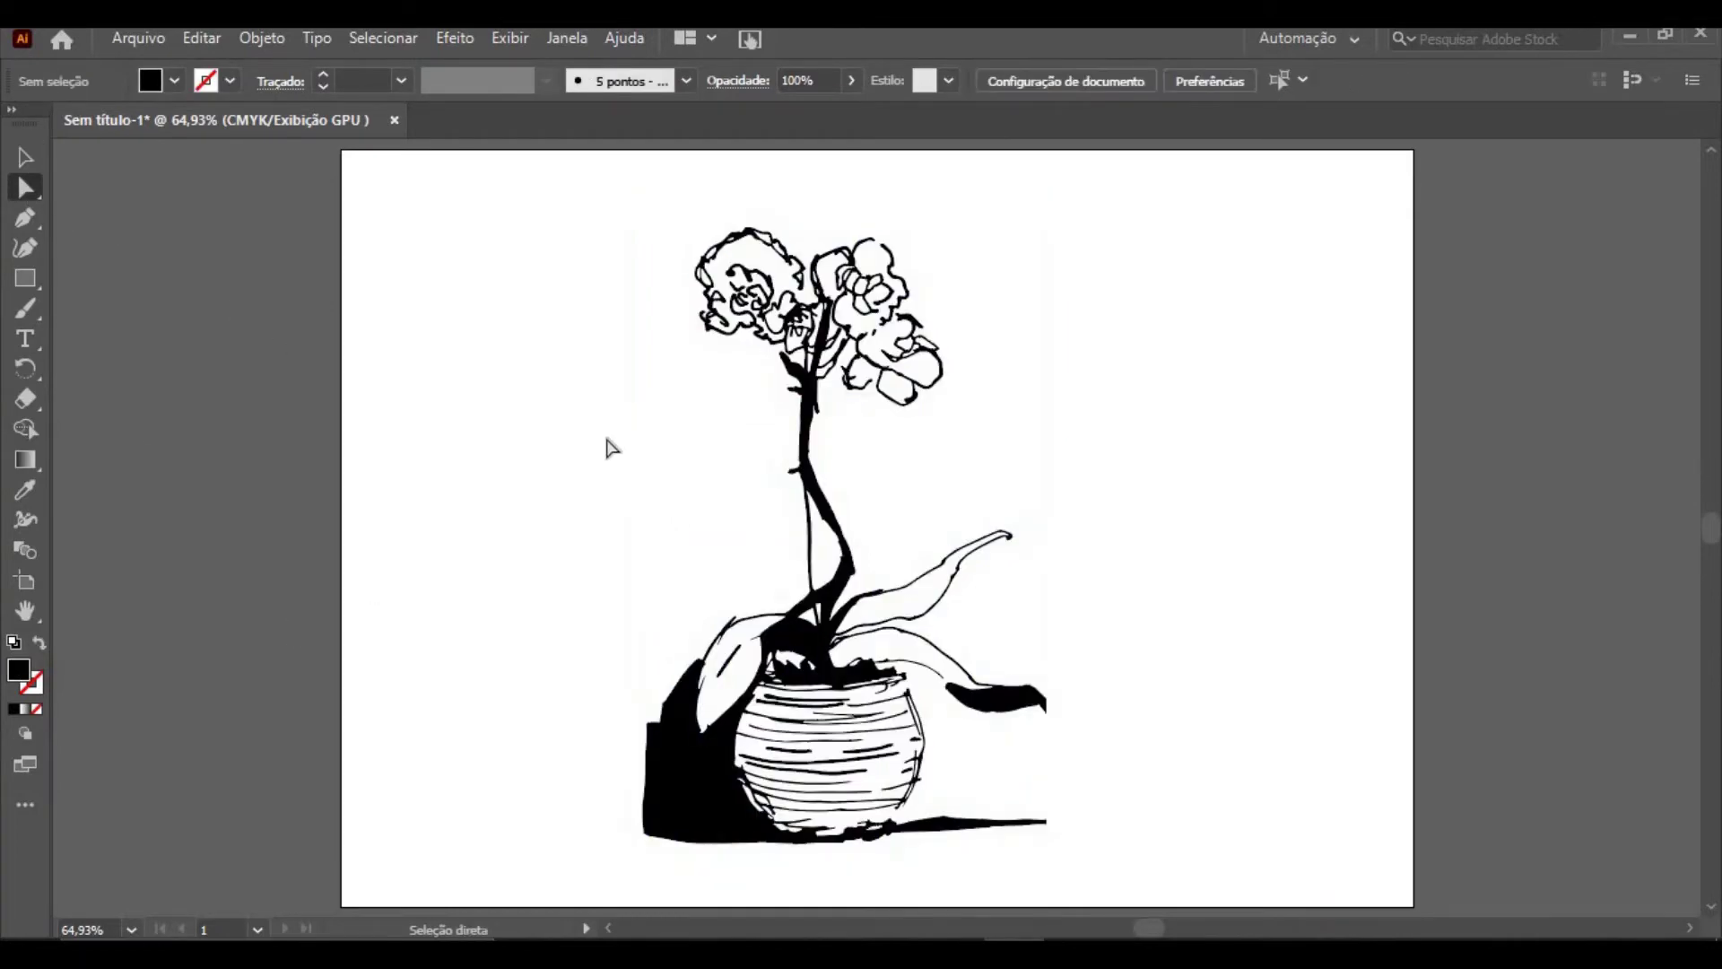
# Select the white background and the black linework in turn to inspect their separate compound paths, and deselect everything
pyautogui.click(654, 445)
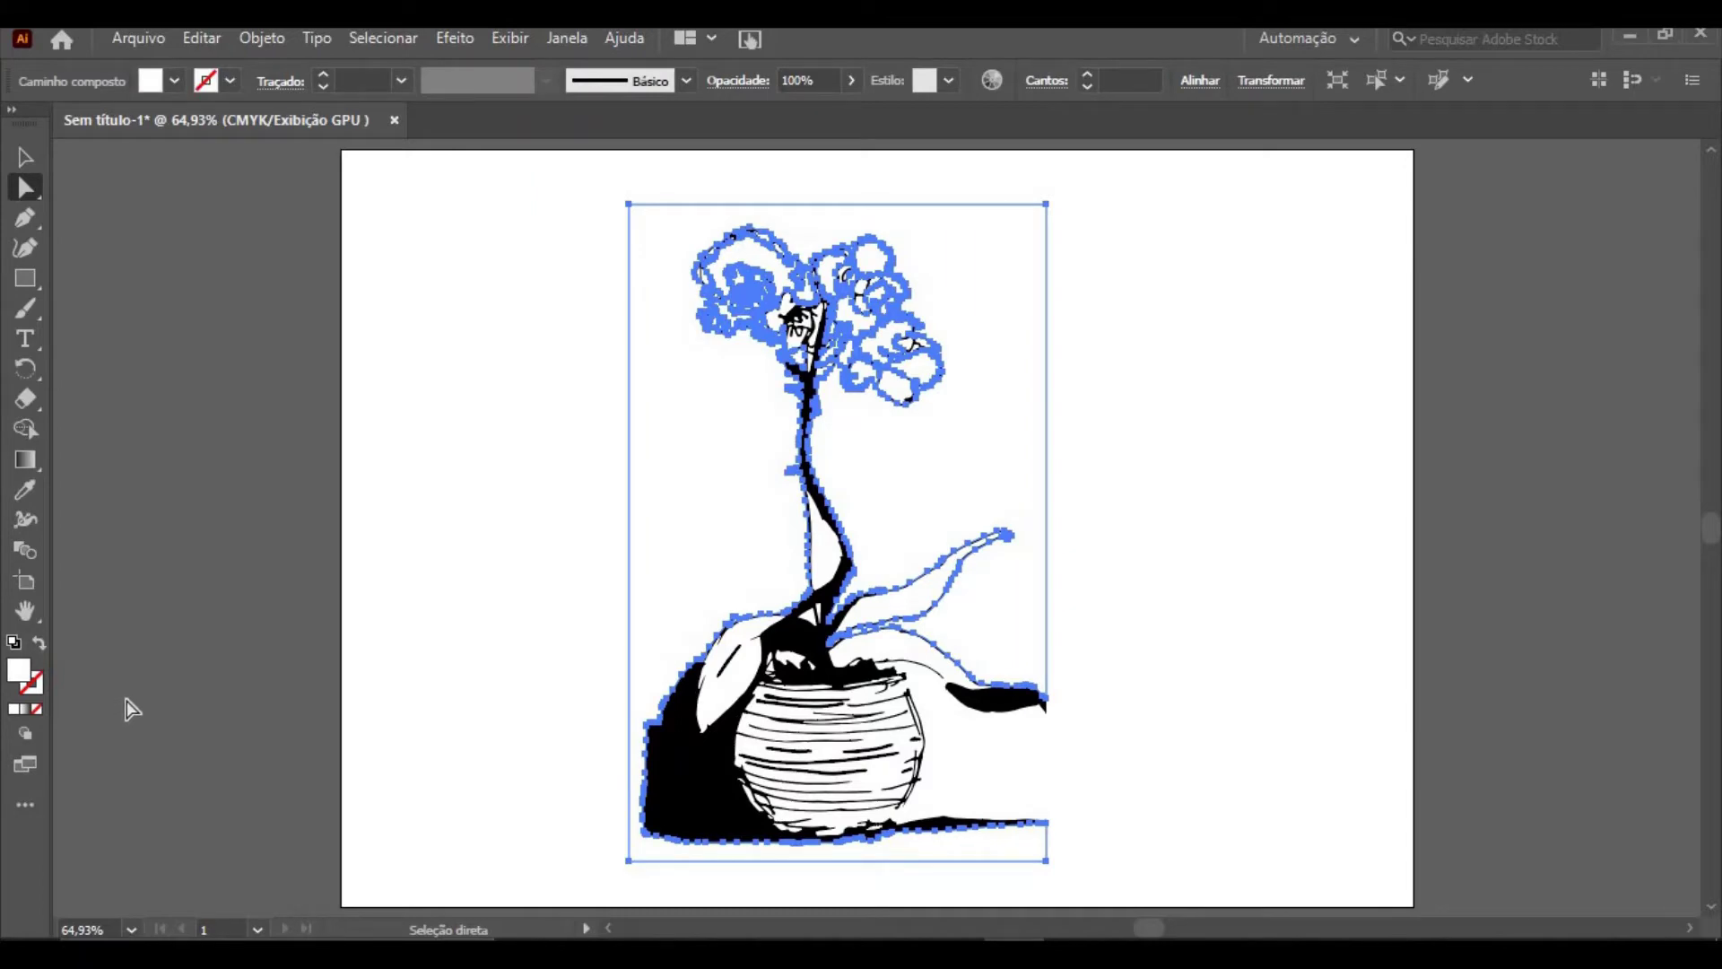
pyautogui.click(705, 781)
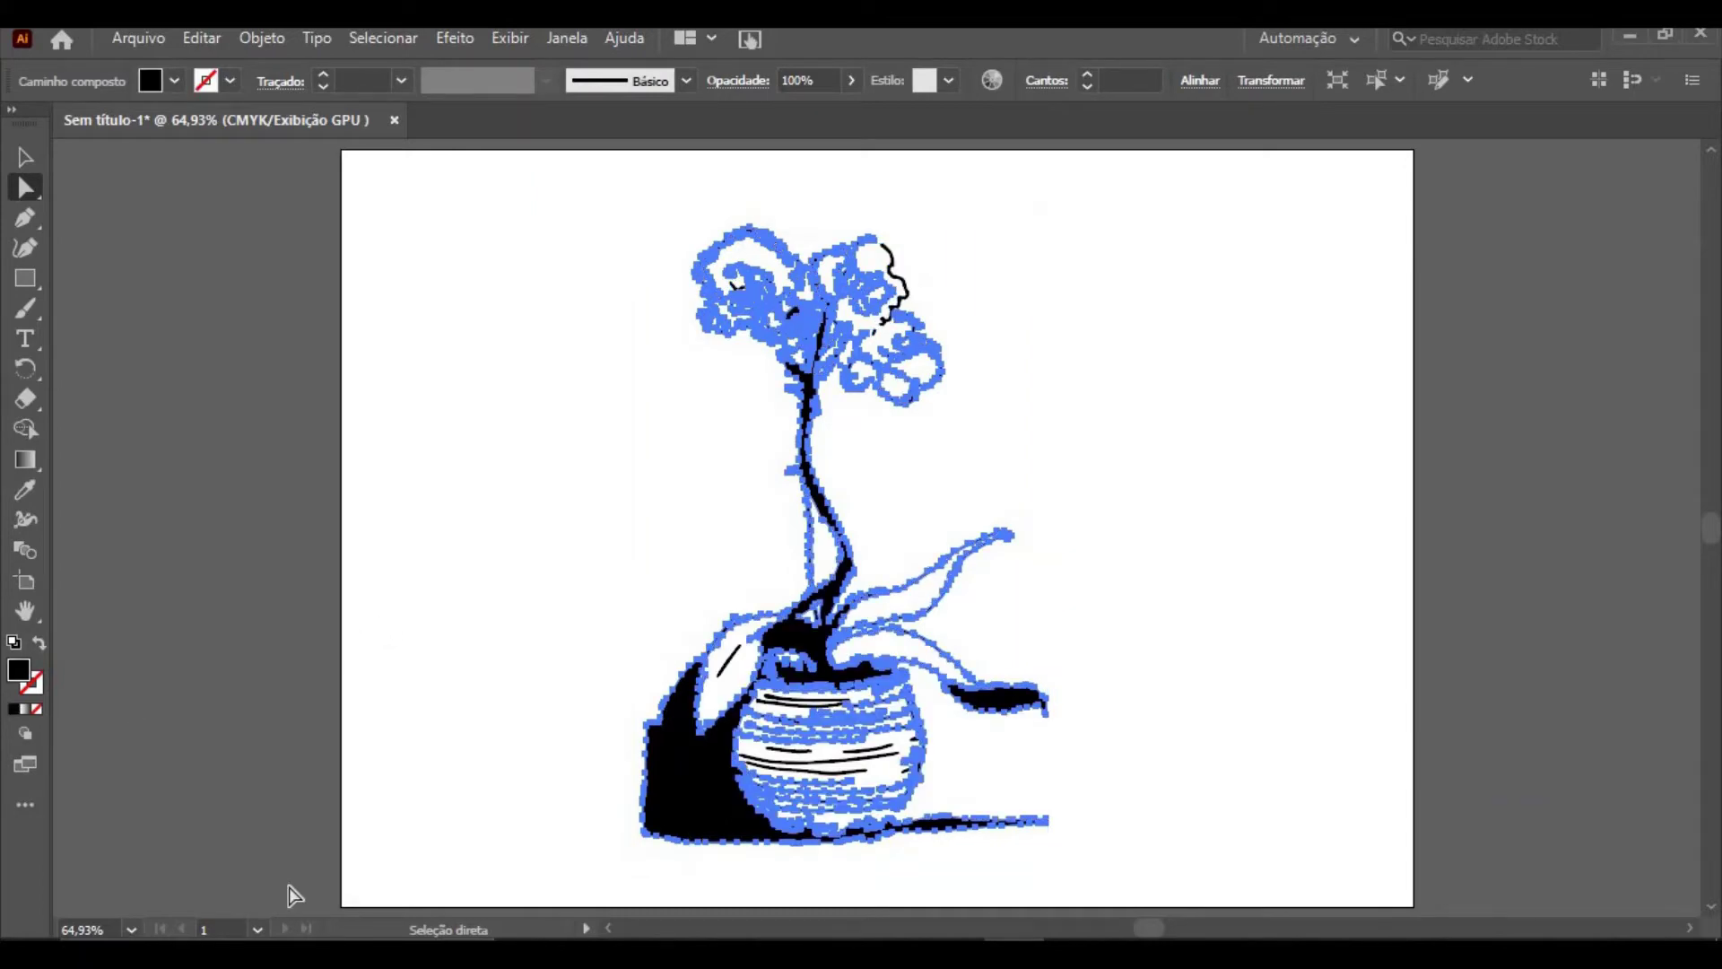
pyautogui.click(632, 816)
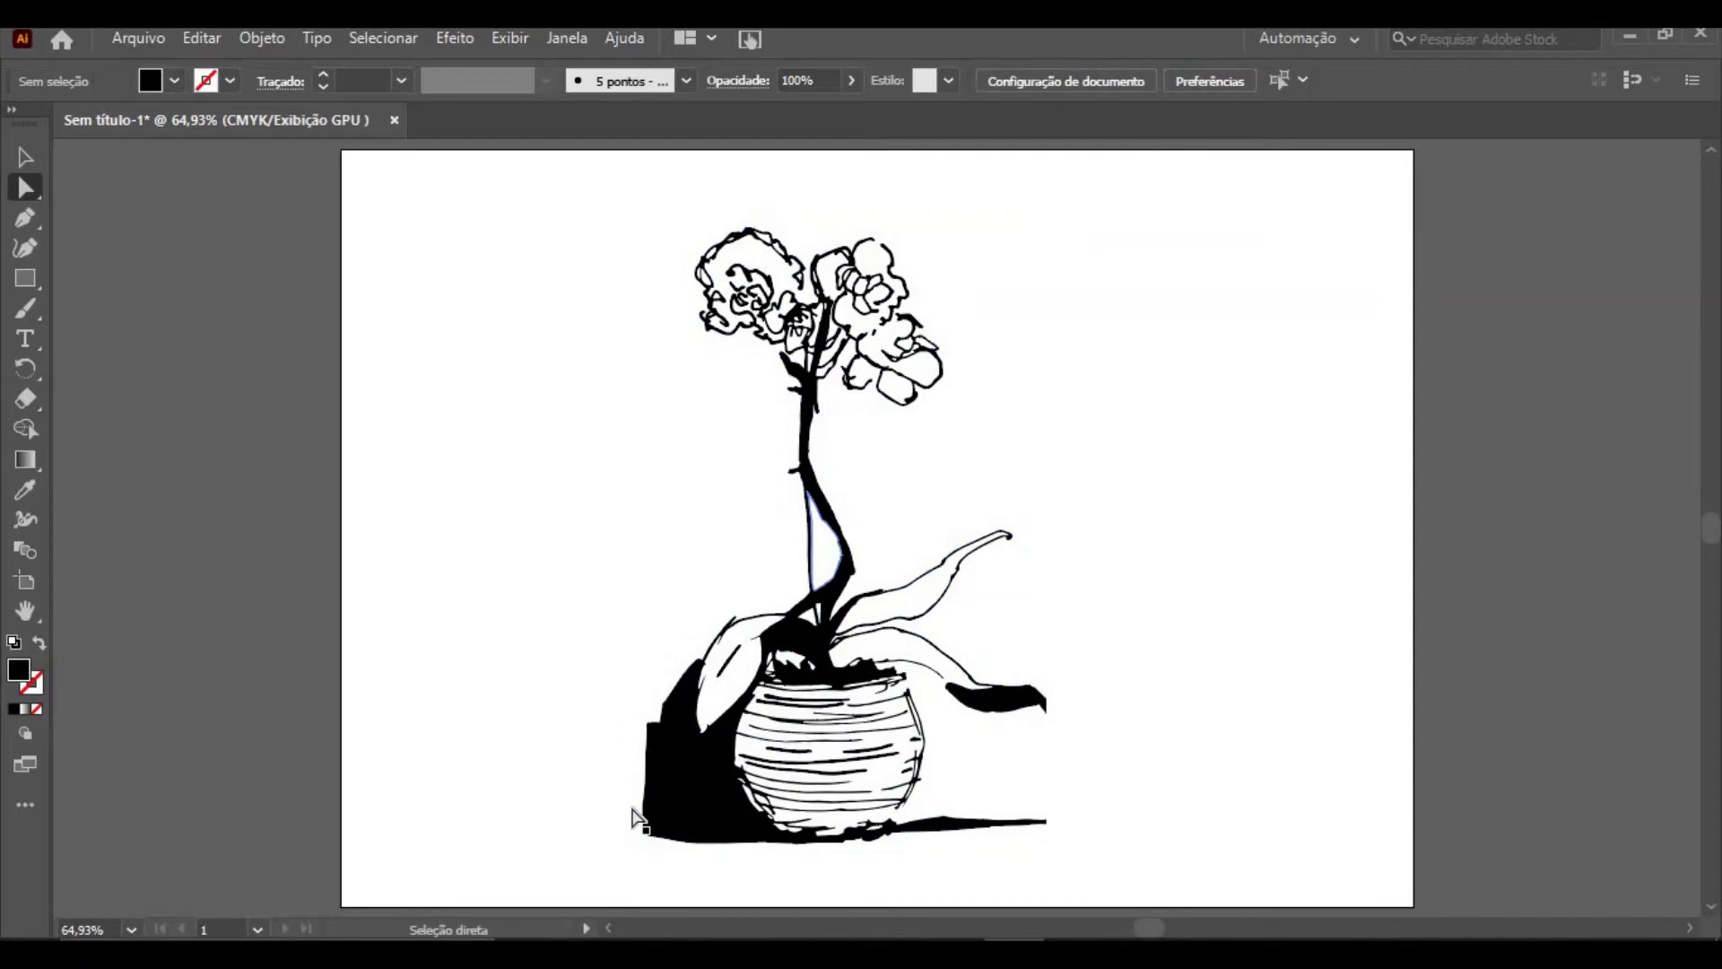
pyautogui.click(687, 783)
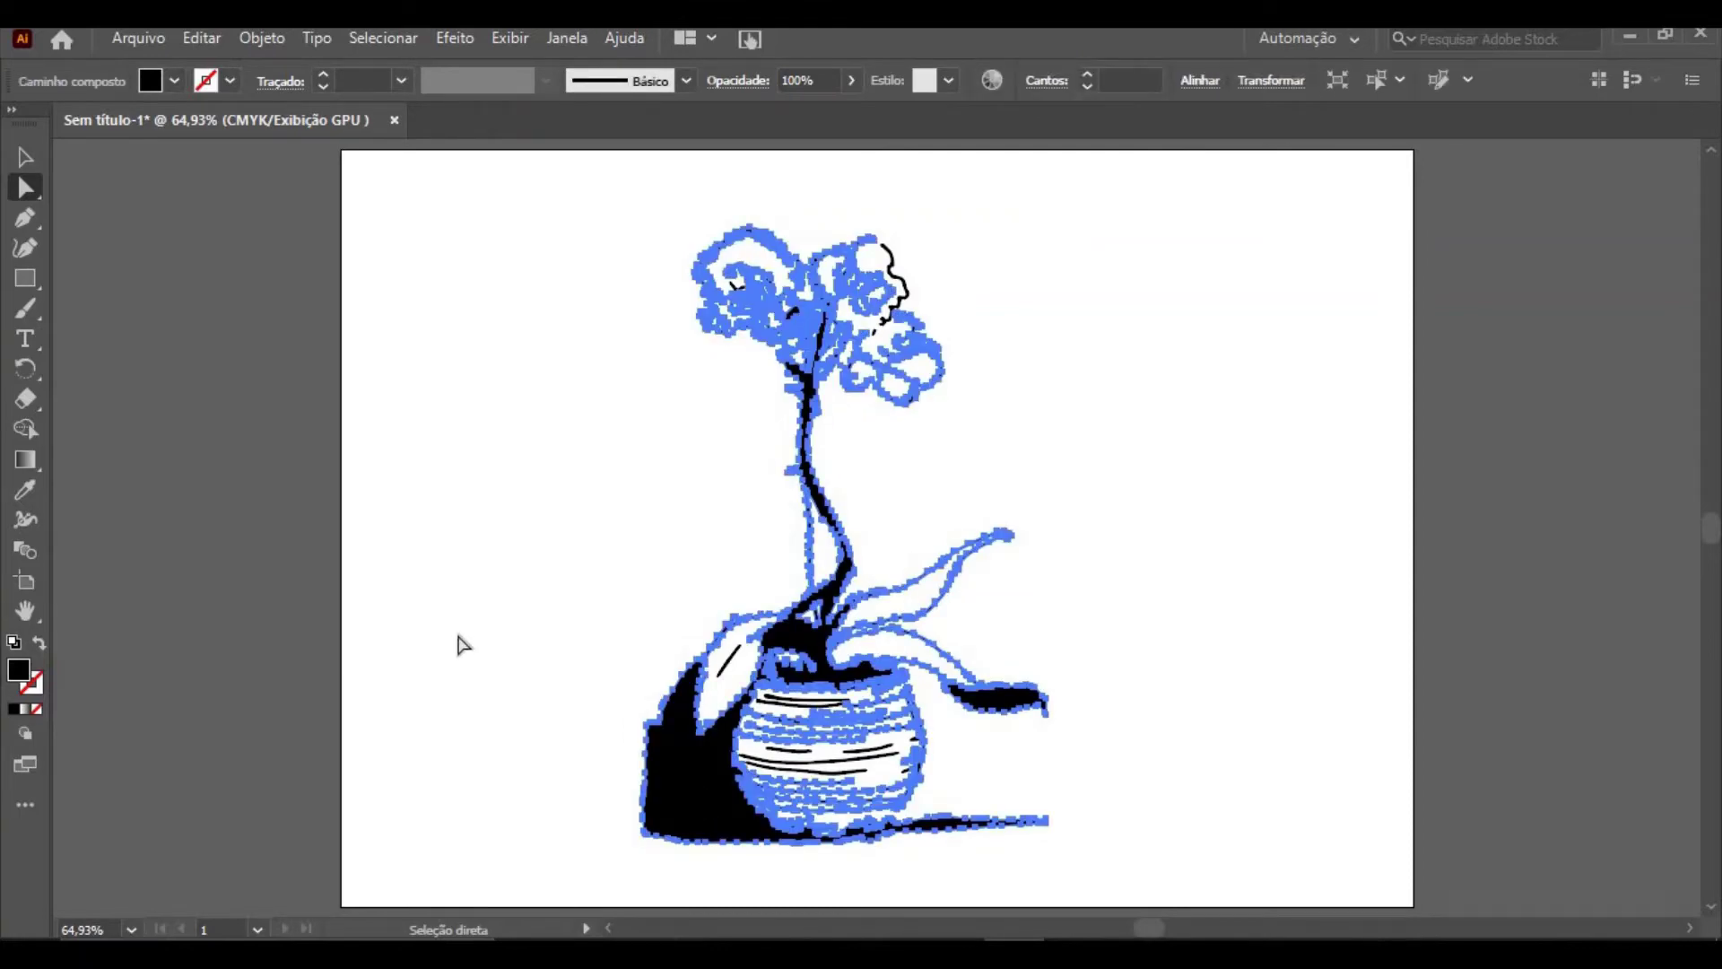
pyautogui.click(385, 699)
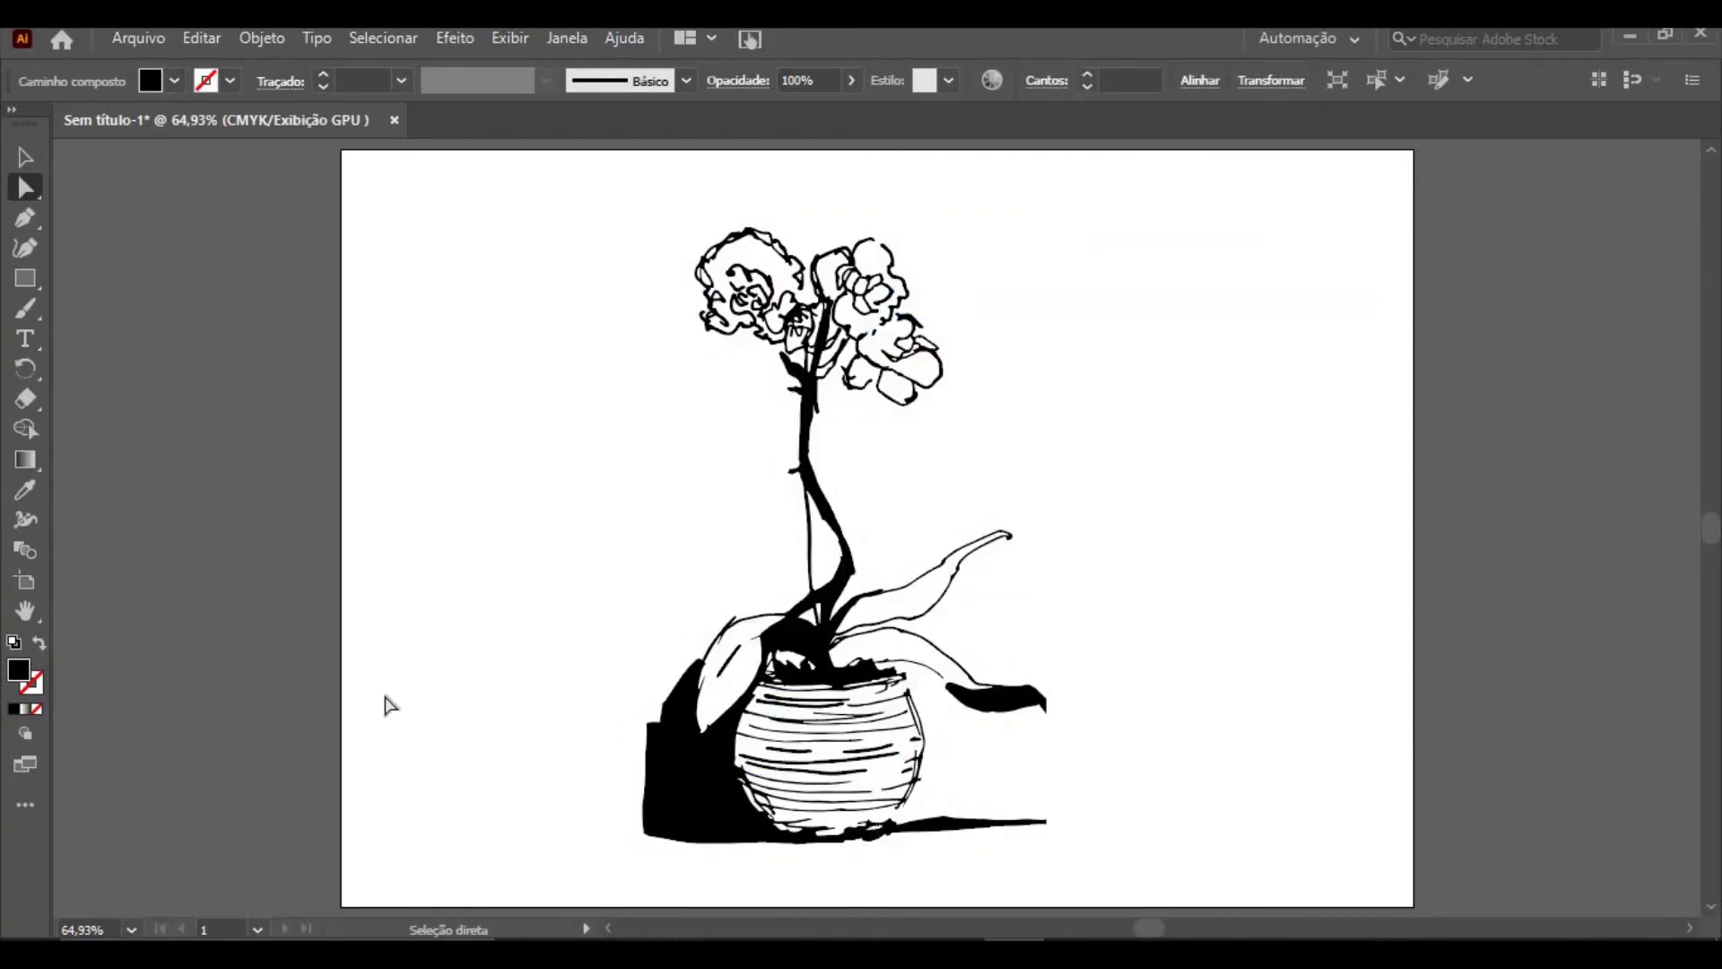
pyautogui.click(664, 492)
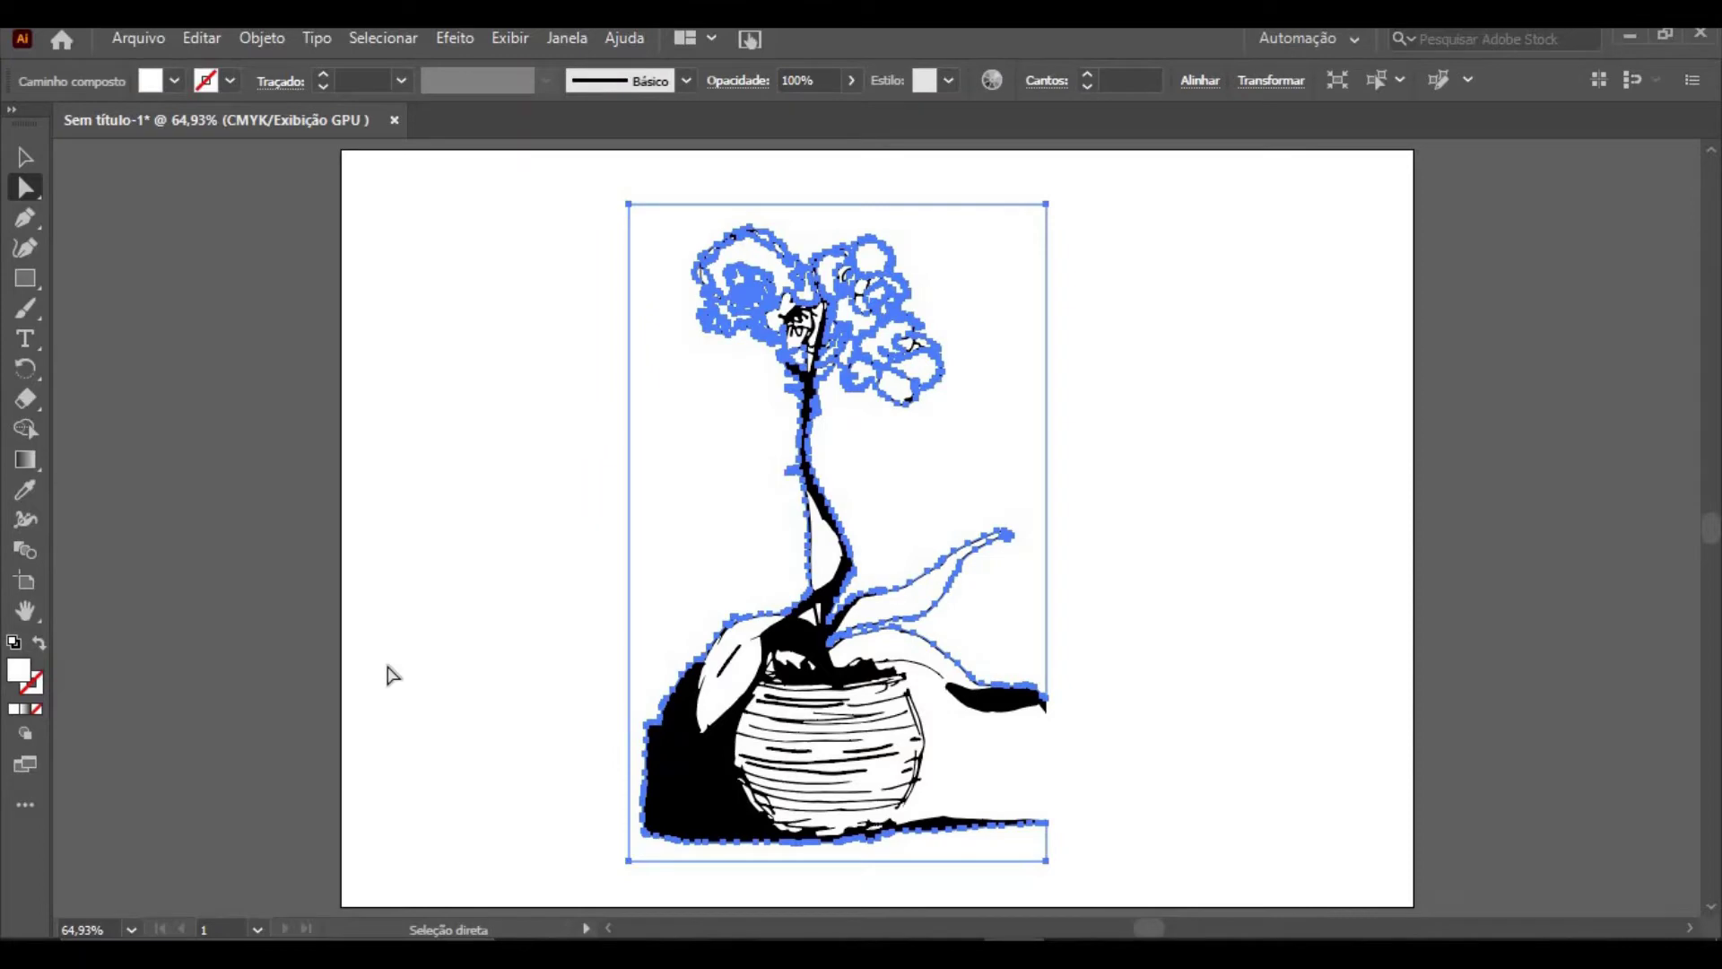
pyautogui.click(389, 669)
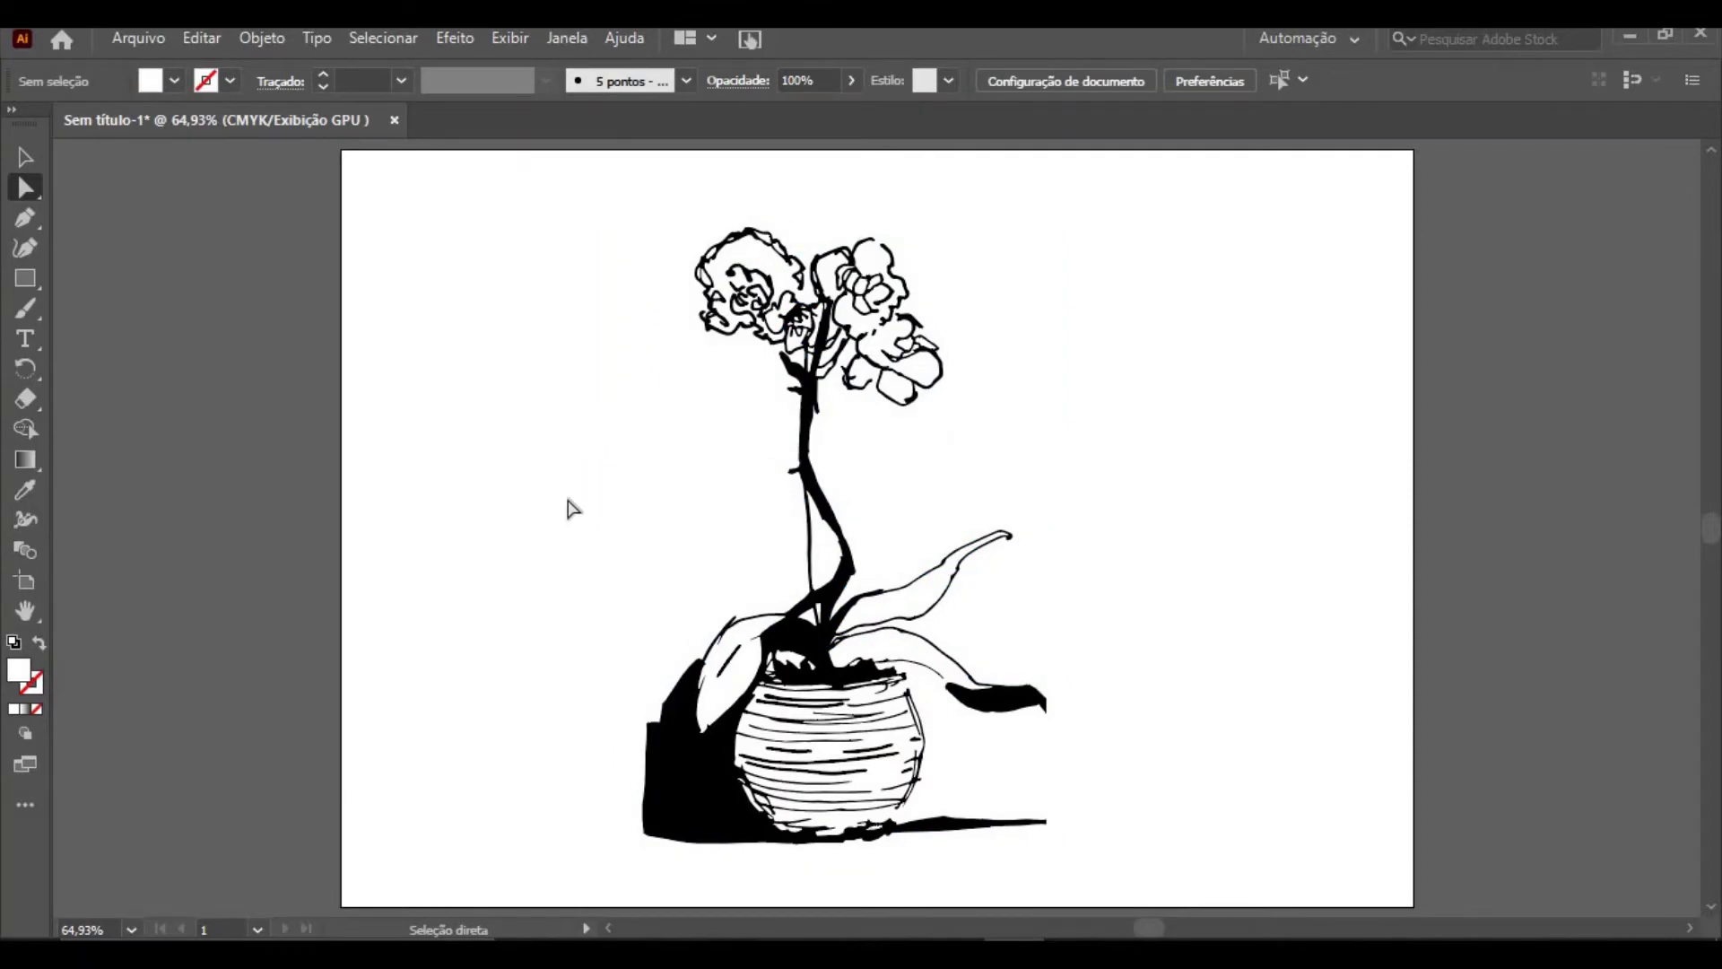
pyautogui.hotkey('ctrl', 'a')
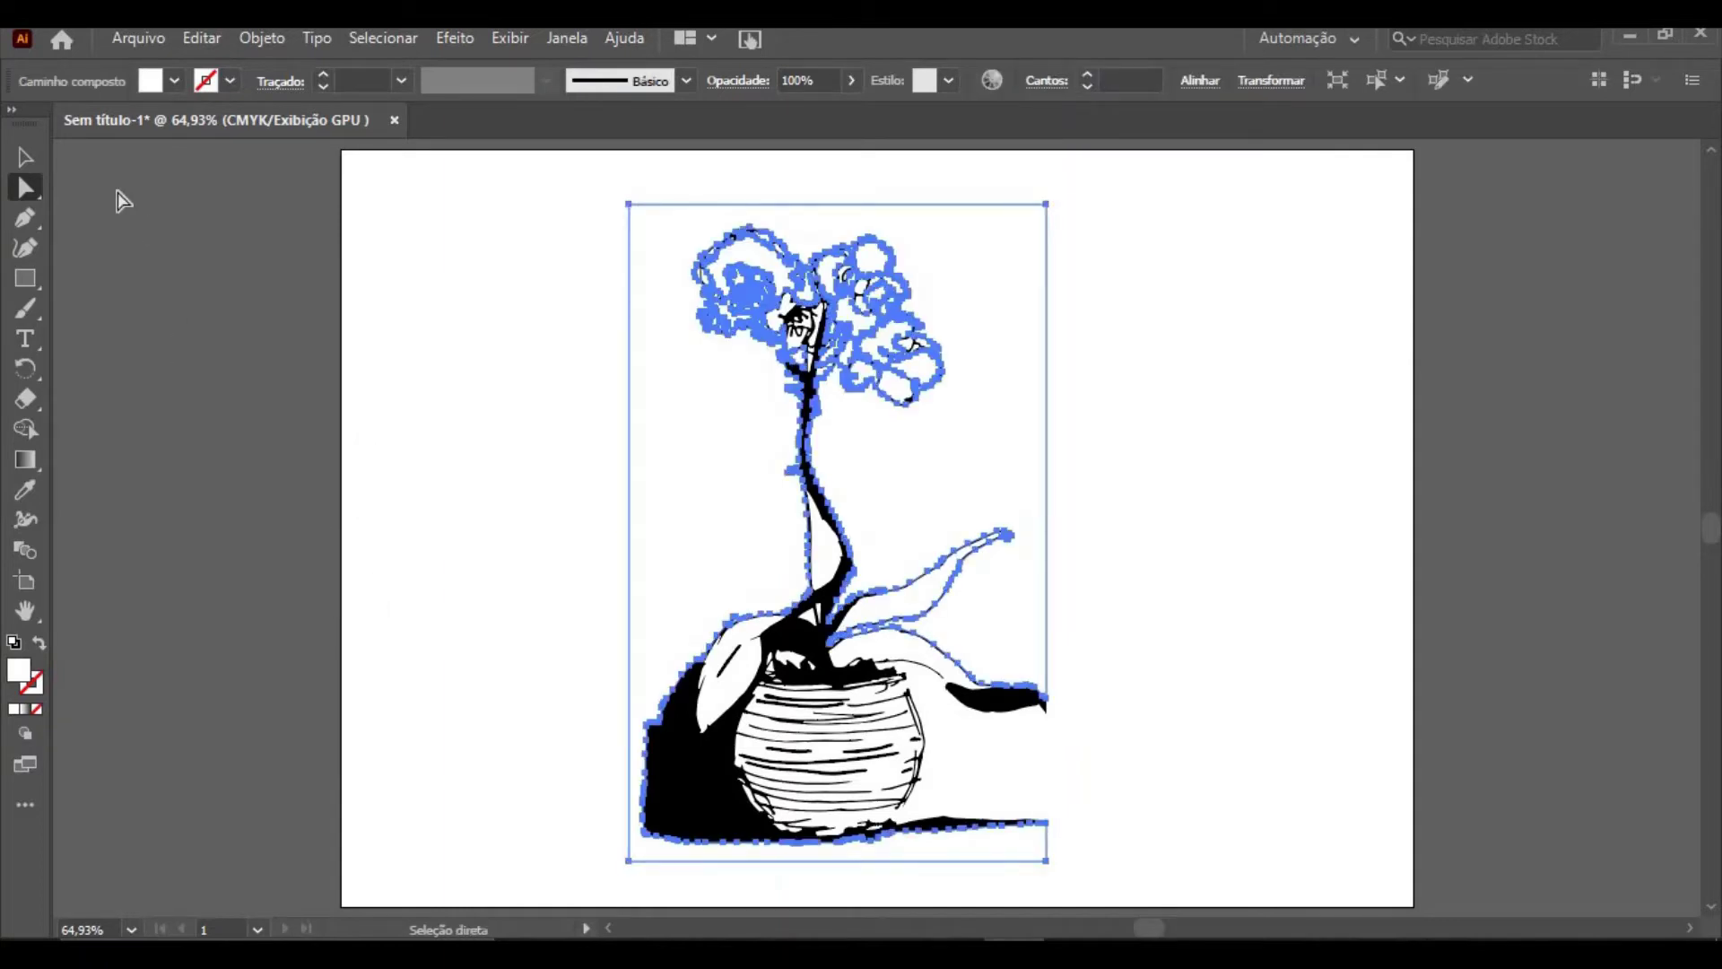
pyautogui.click(25, 160)
pyautogui.click(95, 273)
# Draw a rectangle covering the whole orchid and fill it with CMYK yellow (C 0, M 0, Y 100, K 0)
pyautogui.click(25, 278)
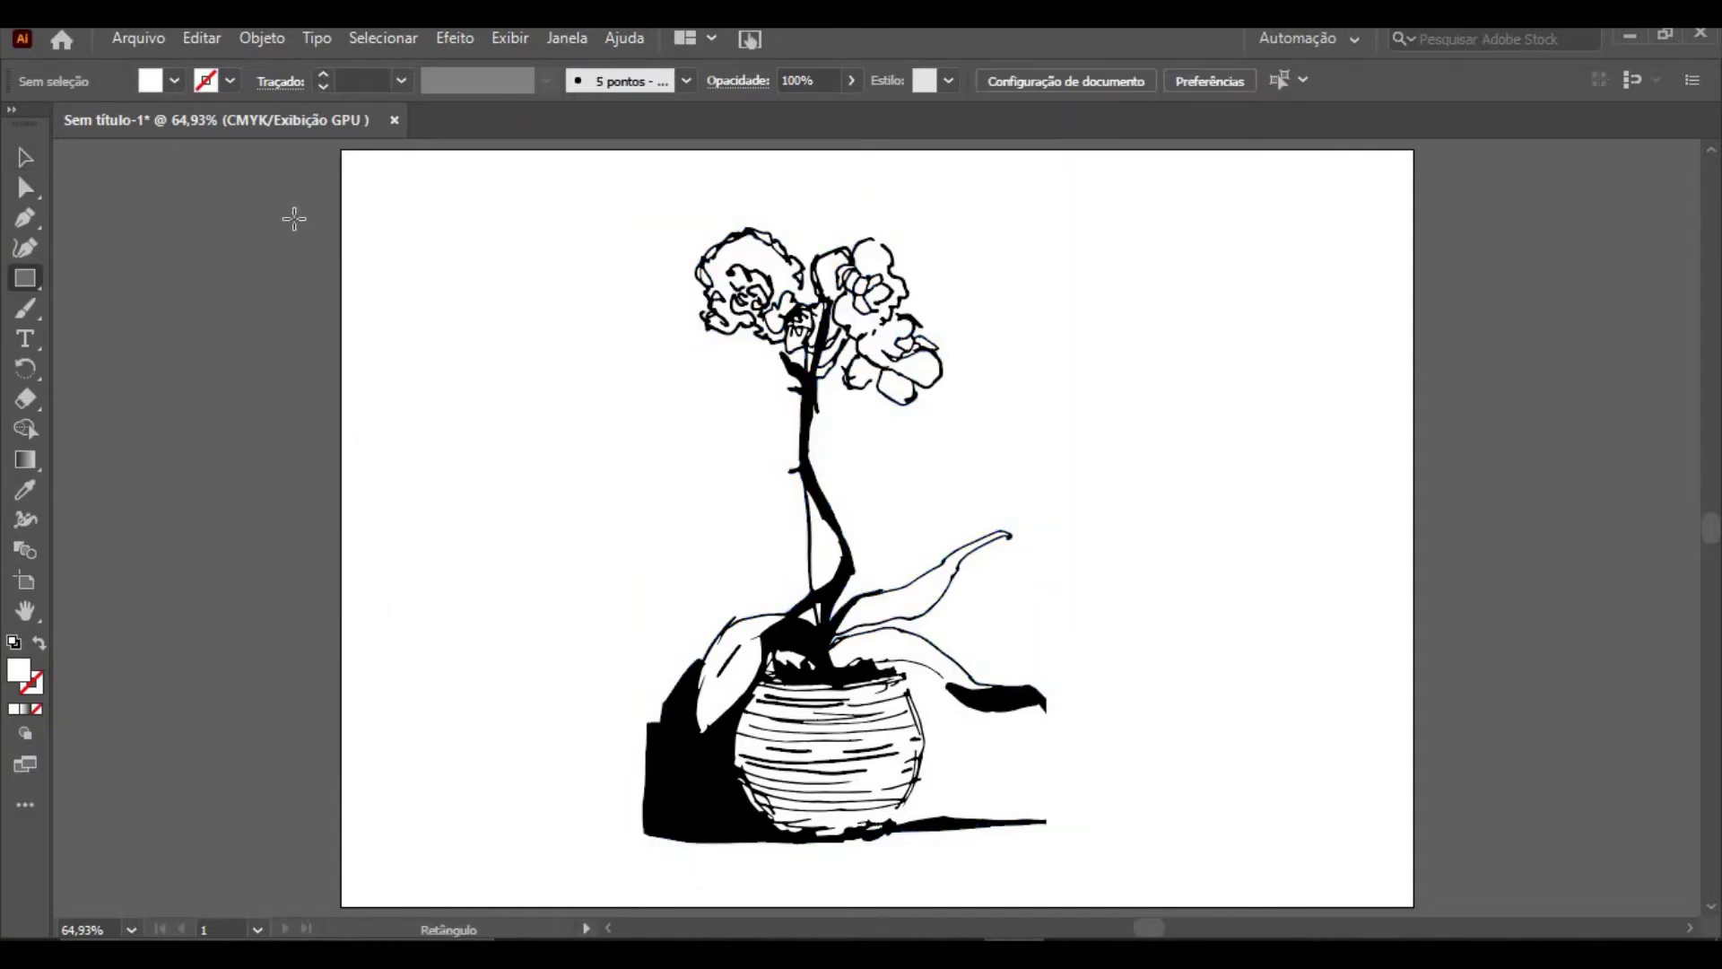
pyautogui.moveTo(531, 192)
pyautogui.mouseDown()
pyautogui.moveTo(1142, 600)
pyautogui.moveTo(1159, 875)
pyautogui.moveTo(1175, 871)
pyautogui.mouseUp()
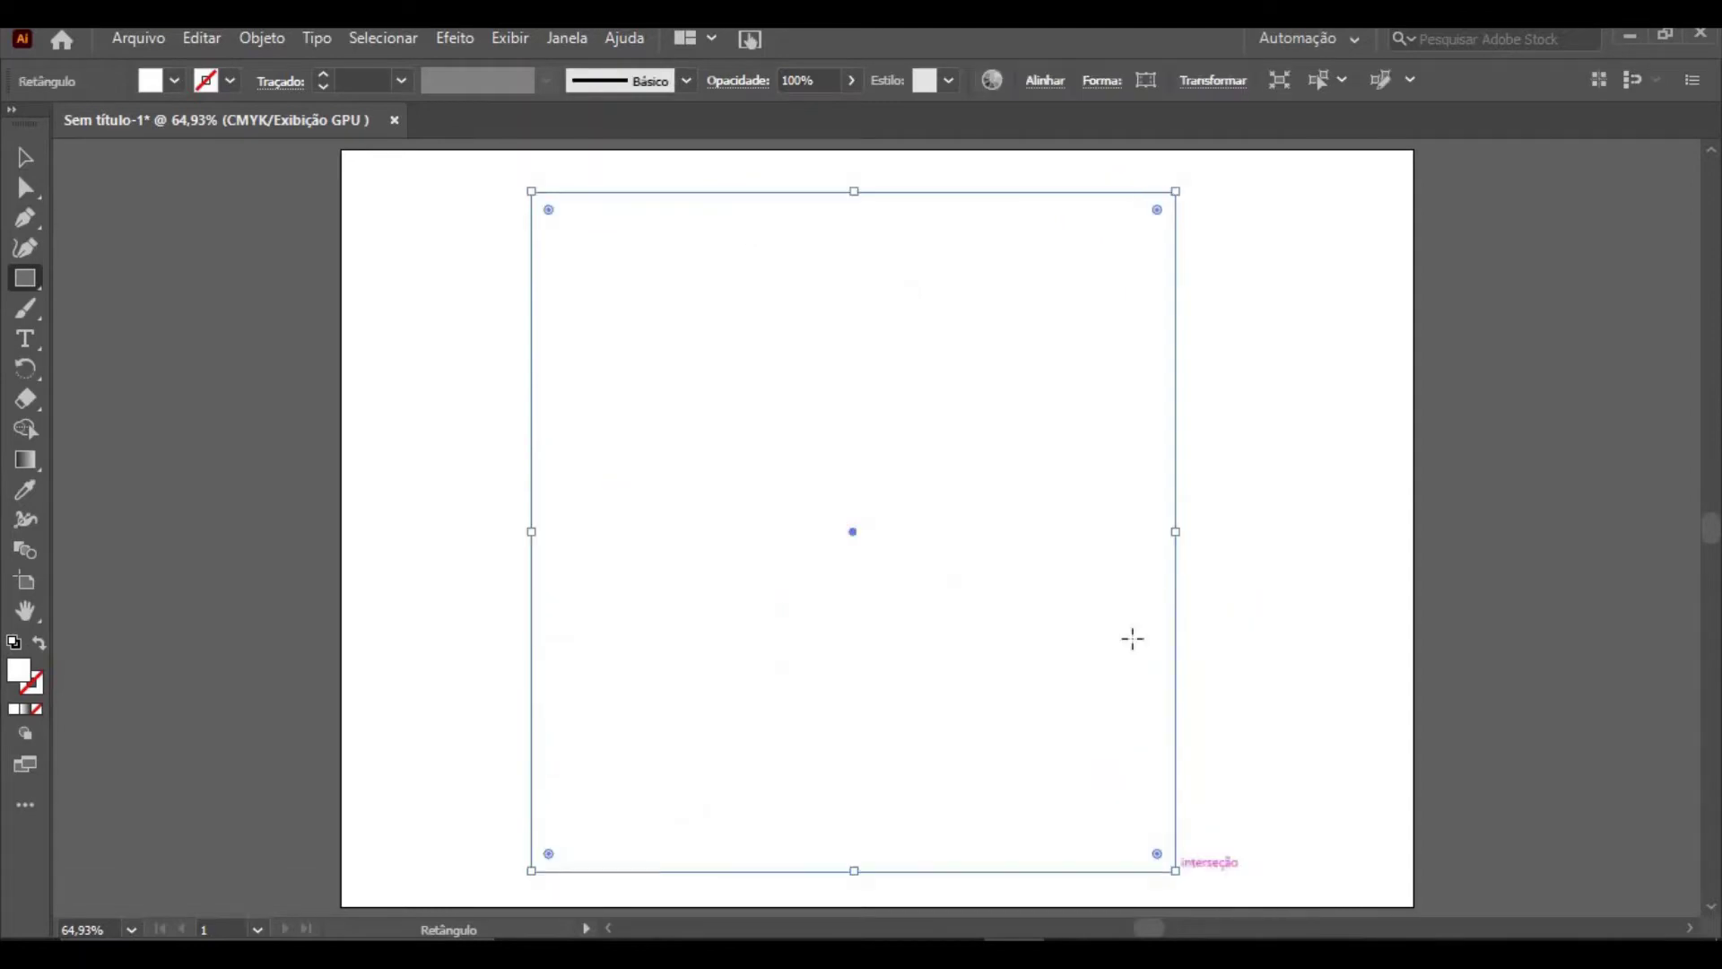
pyautogui.click(570, 42)
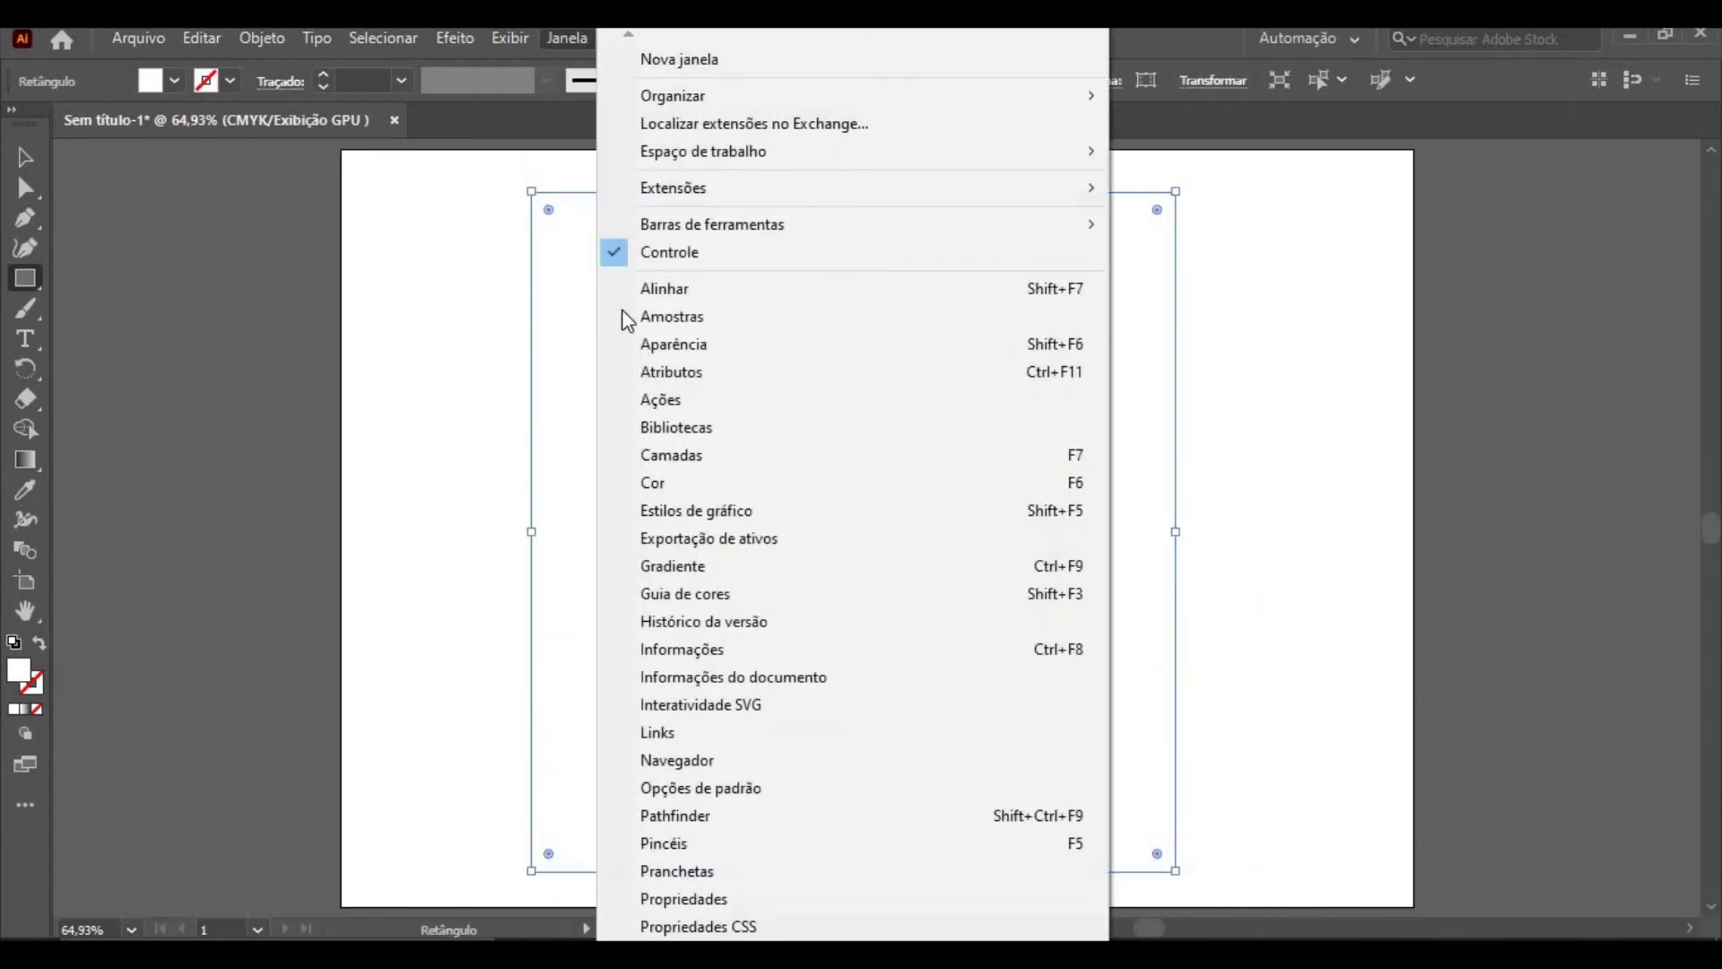
pyautogui.click(675, 496)
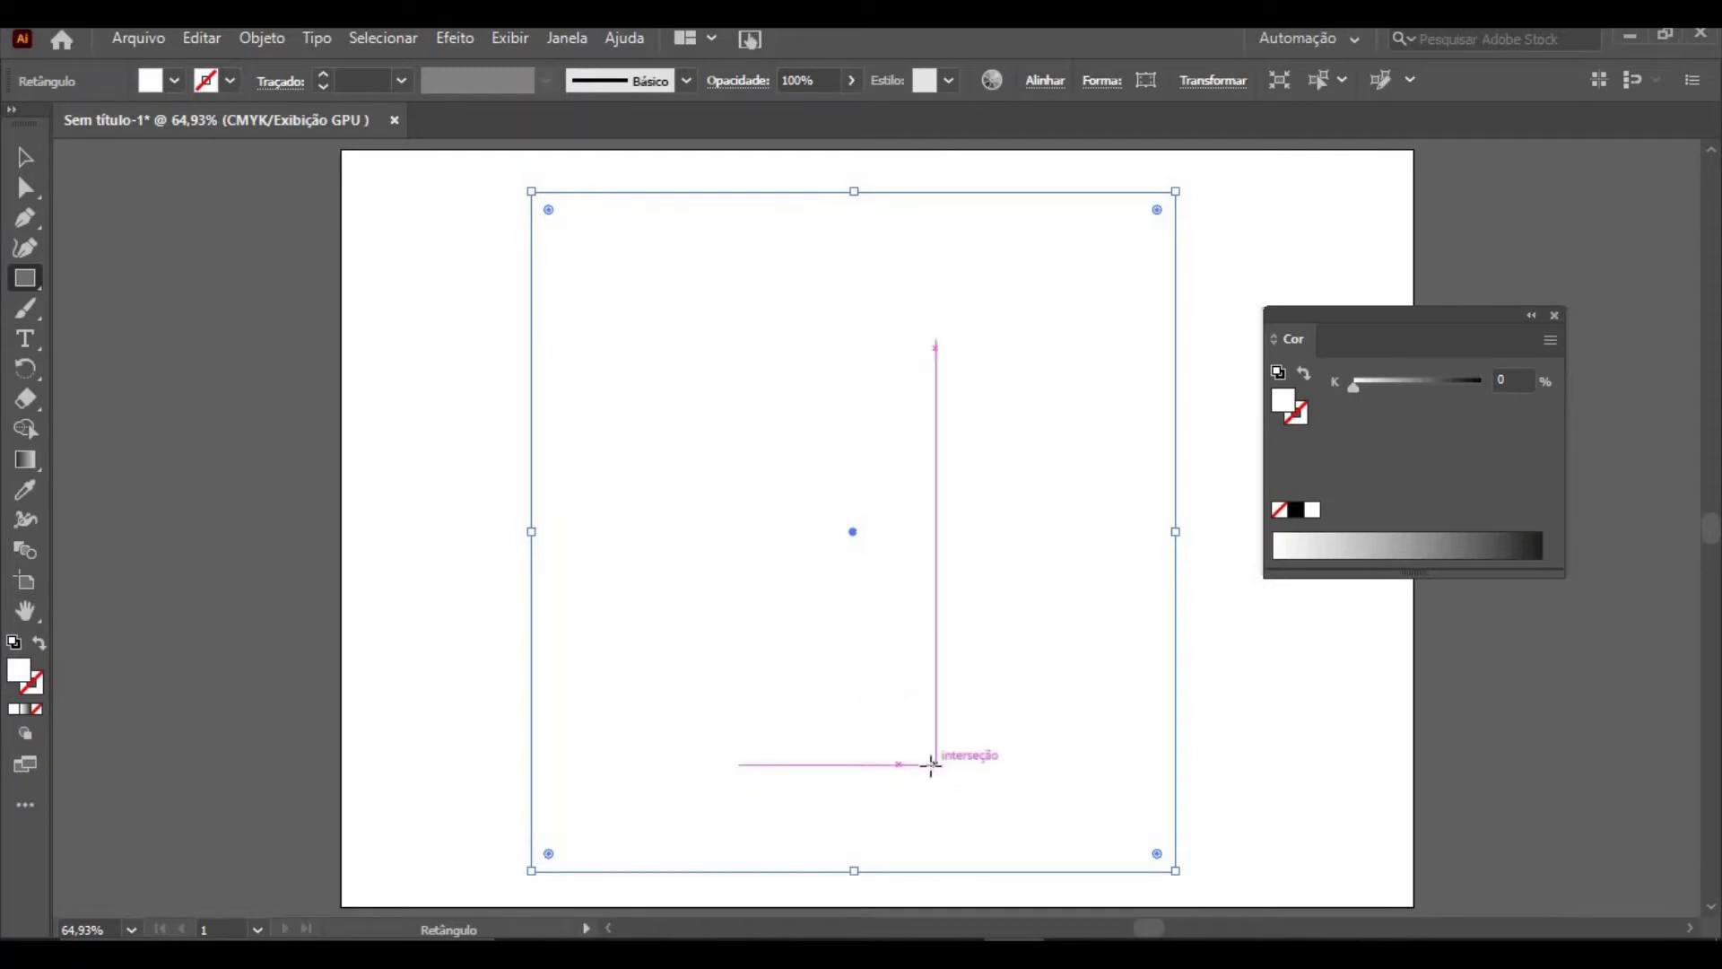
pyautogui.click(1551, 339)
pyautogui.click(1346, 467)
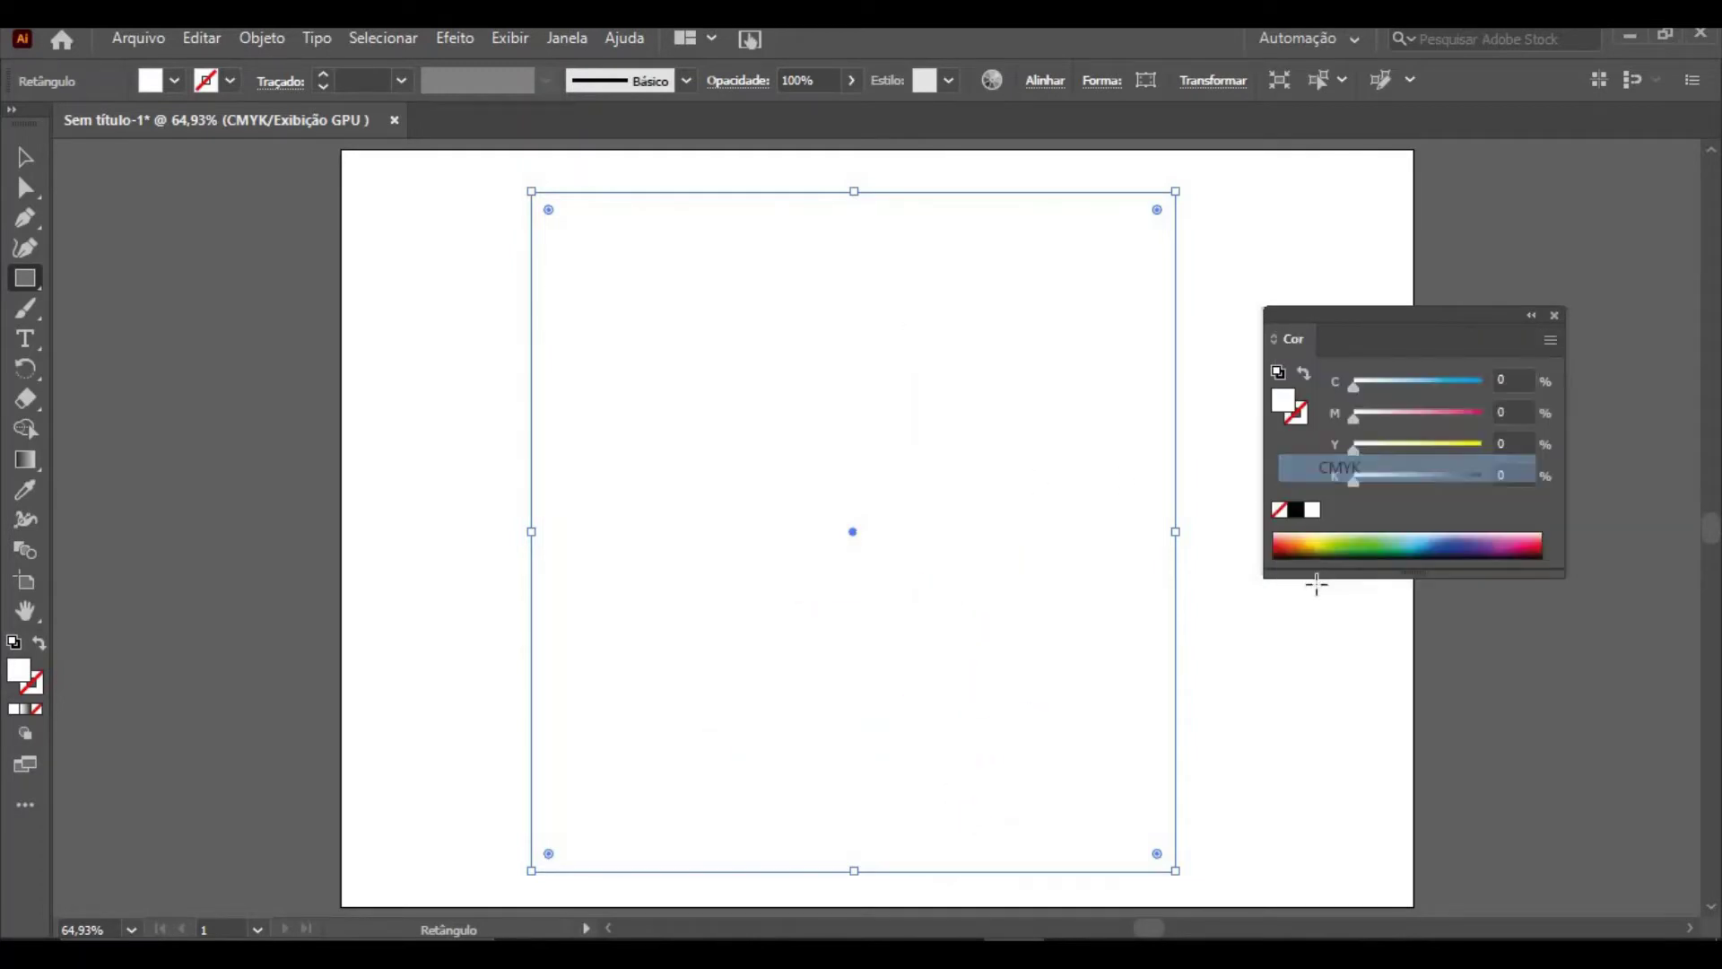
pyautogui.moveTo(1380, 454); pyautogui.dragTo(1559, 417)
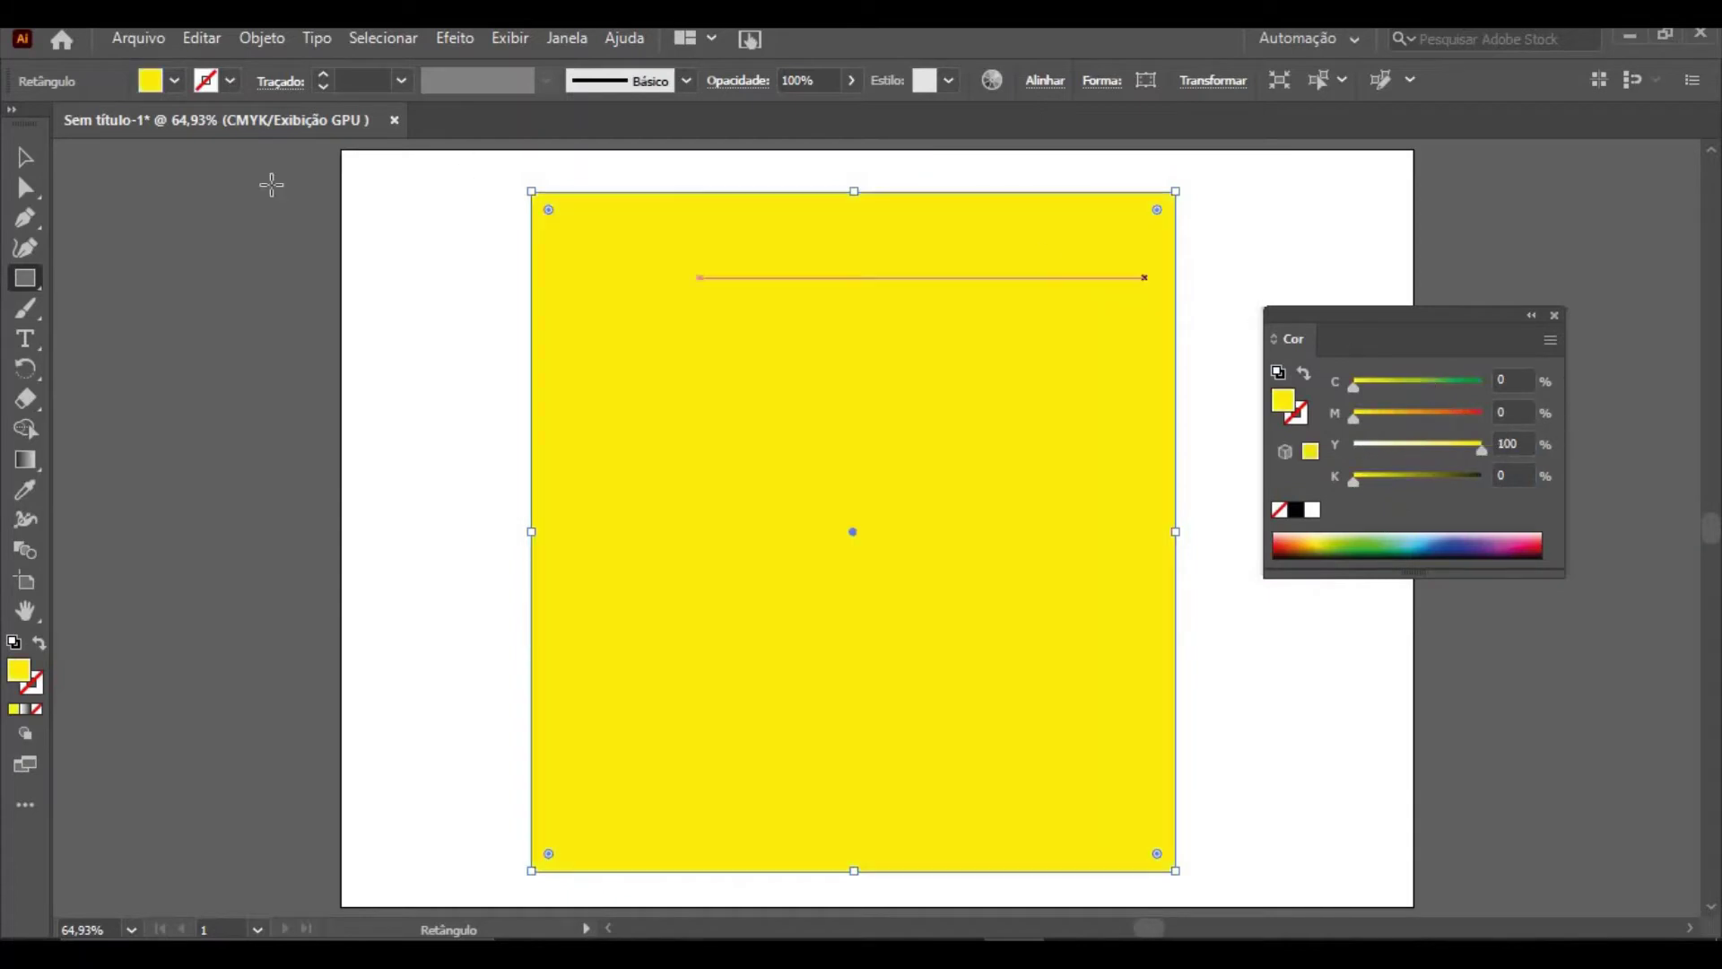
# Send the yellow rectangle behind the traced orchid and deselect it
pyautogui.press('v')
pyautogui.rightClick(1010, 598)
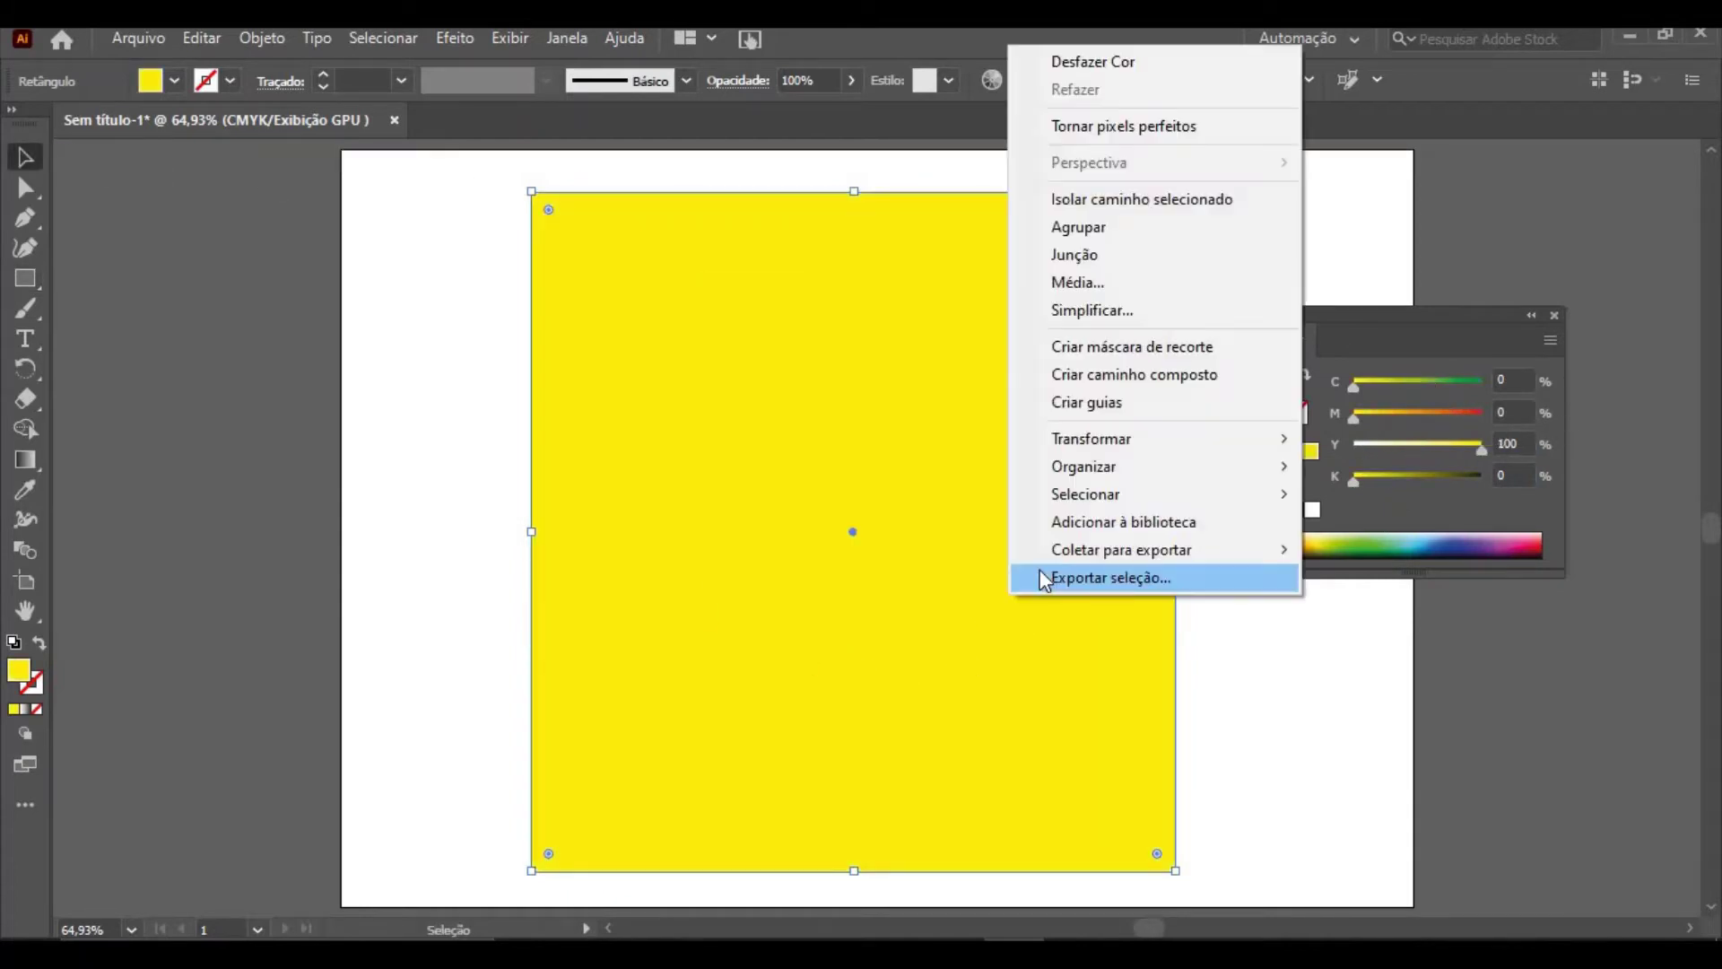
pyautogui.moveTo(1125, 466)
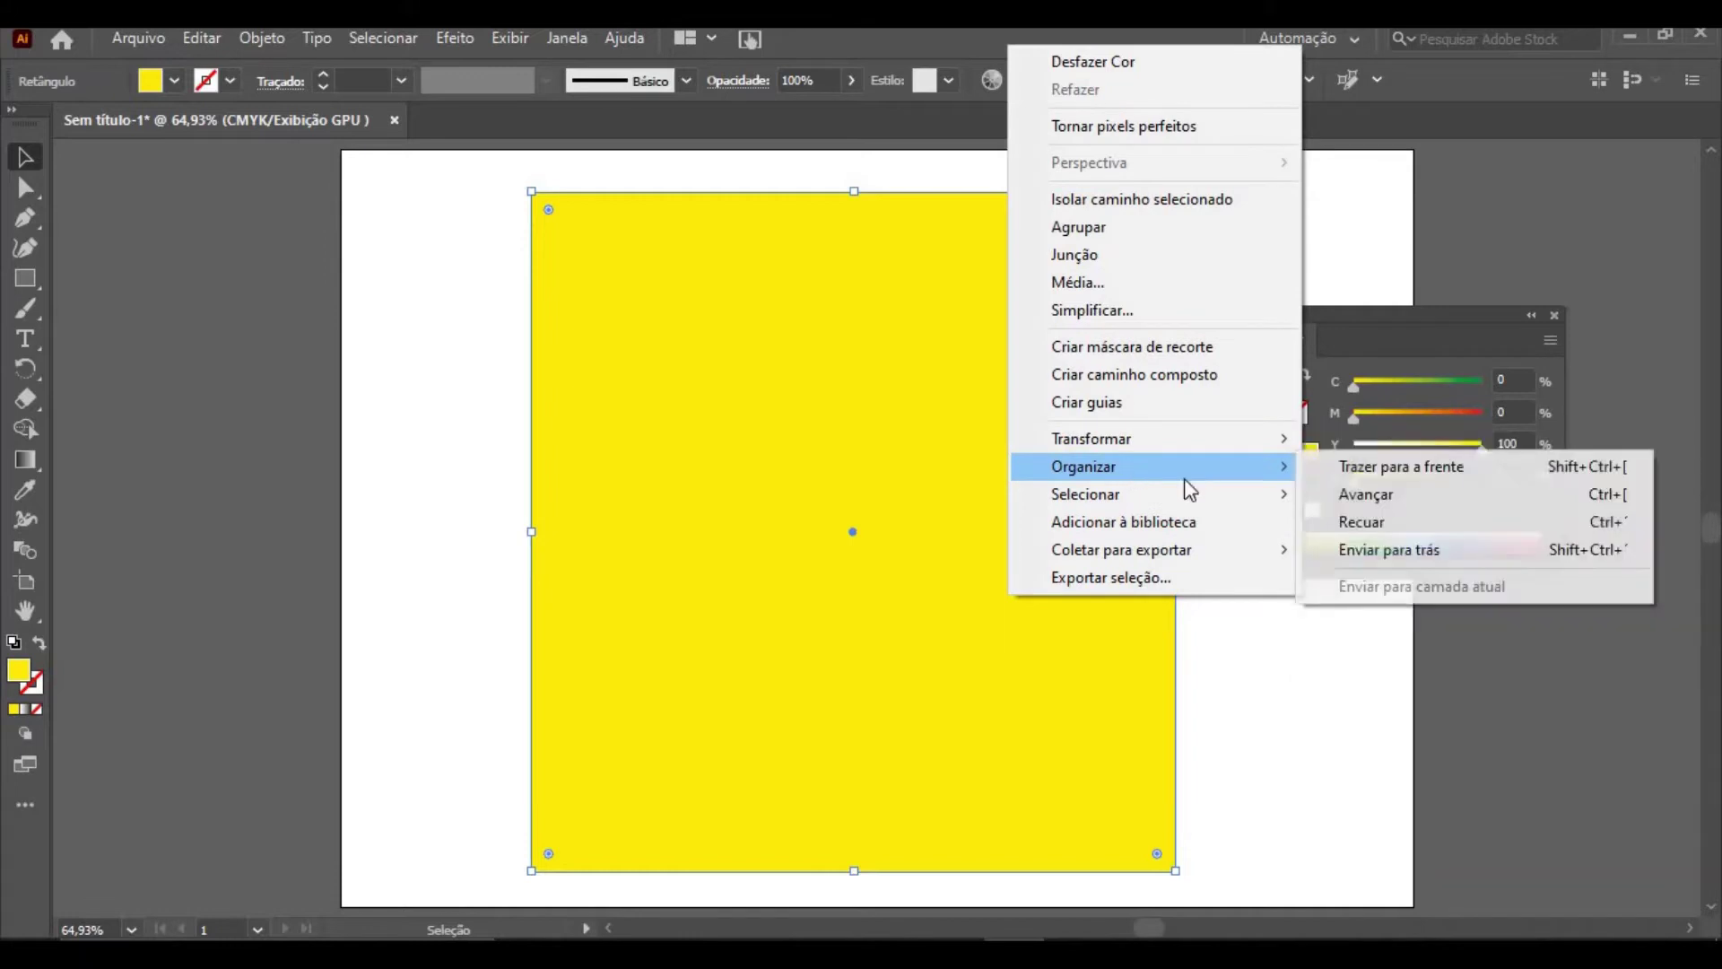
pyautogui.click(1351, 548)
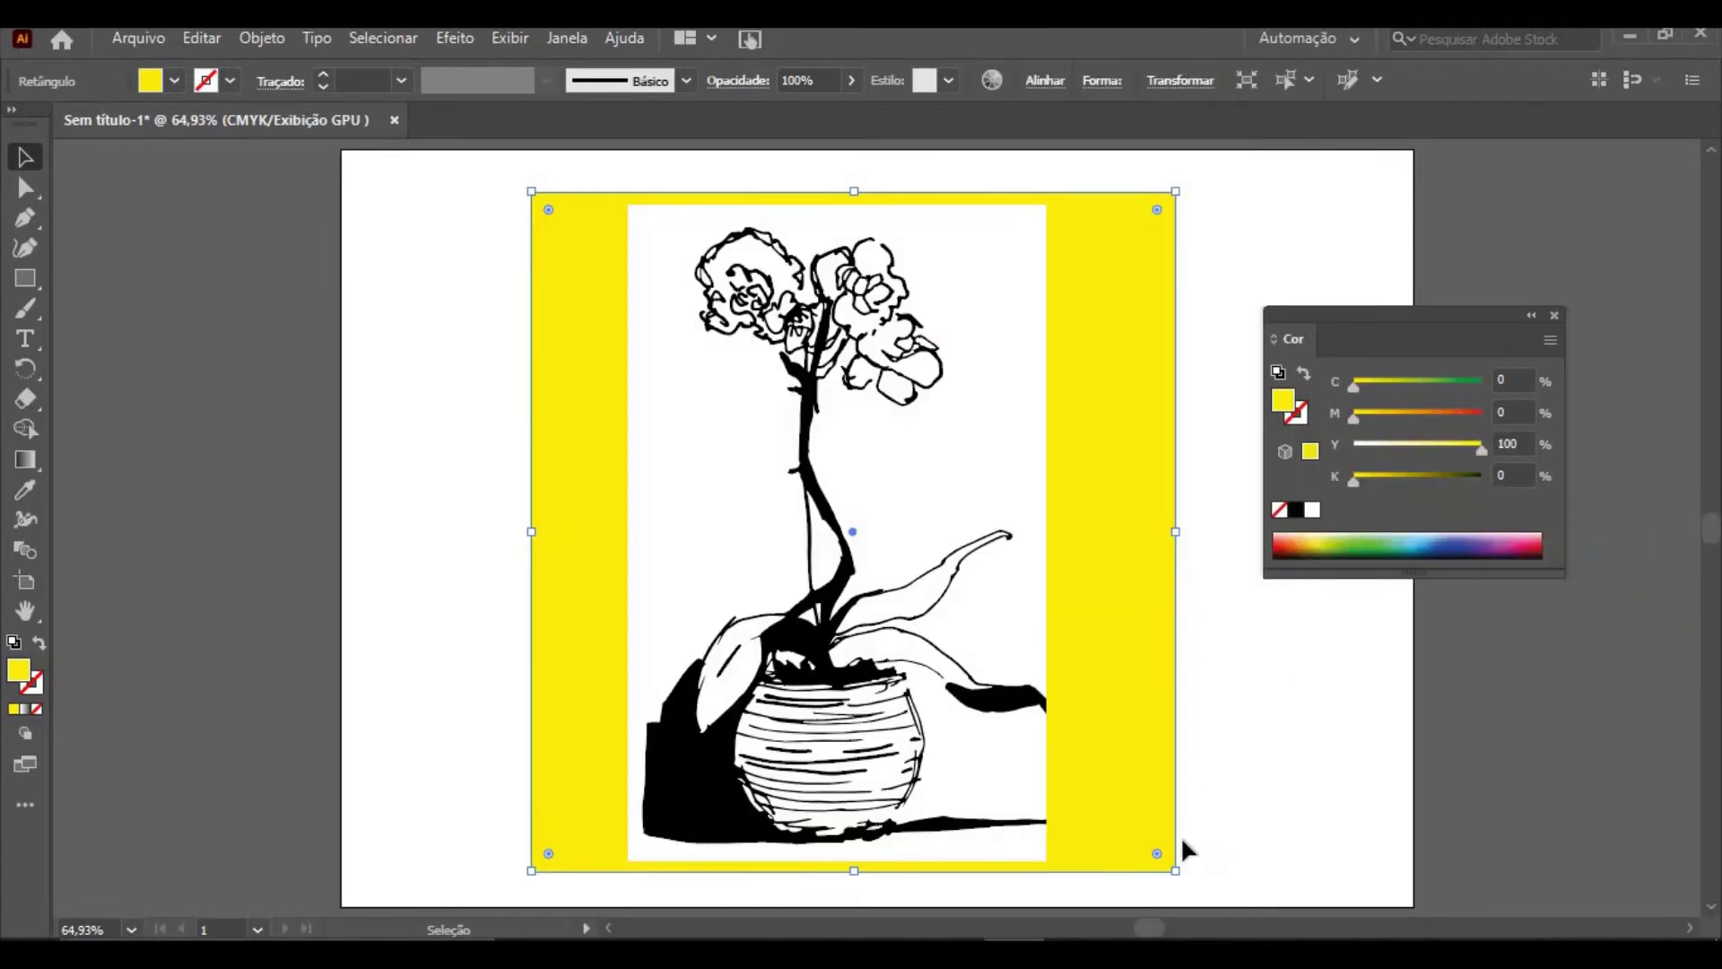
pyautogui.click(133, 262)
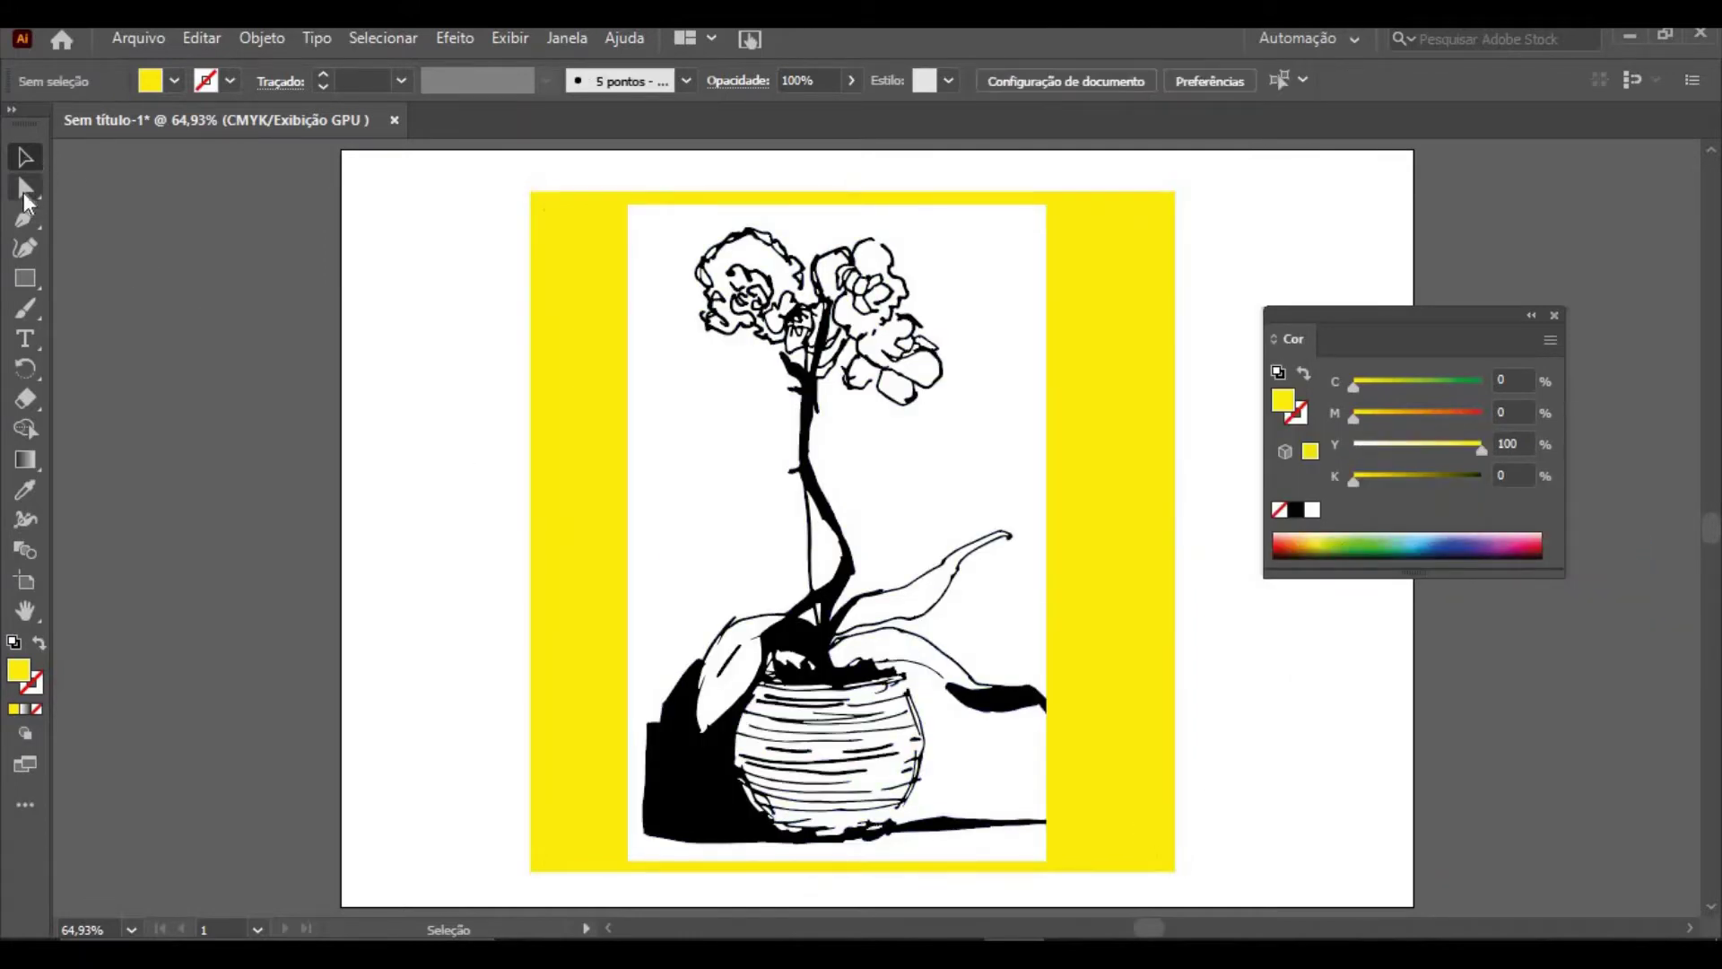
# Delete the white background shape, the white area beside and inside the pot, and the large left leaf's white fill
pyautogui.click(677, 524)
pyautogui.press('Delete')
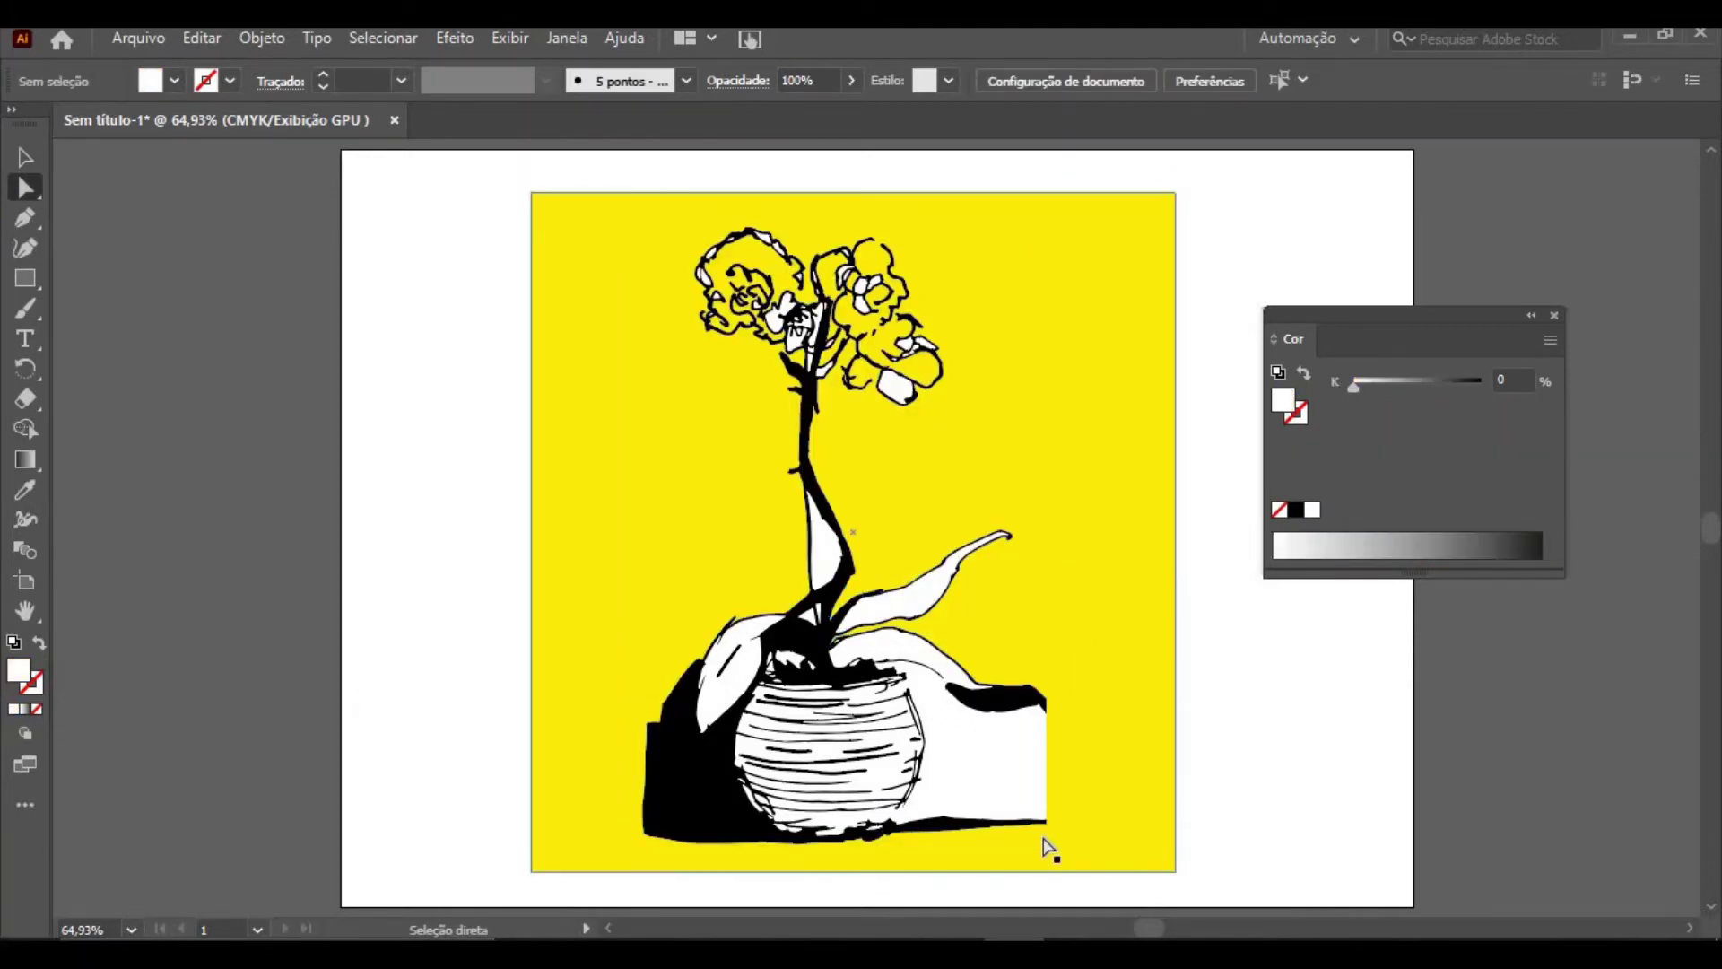
pyautogui.click(1012, 765)
pyautogui.press('Delete')
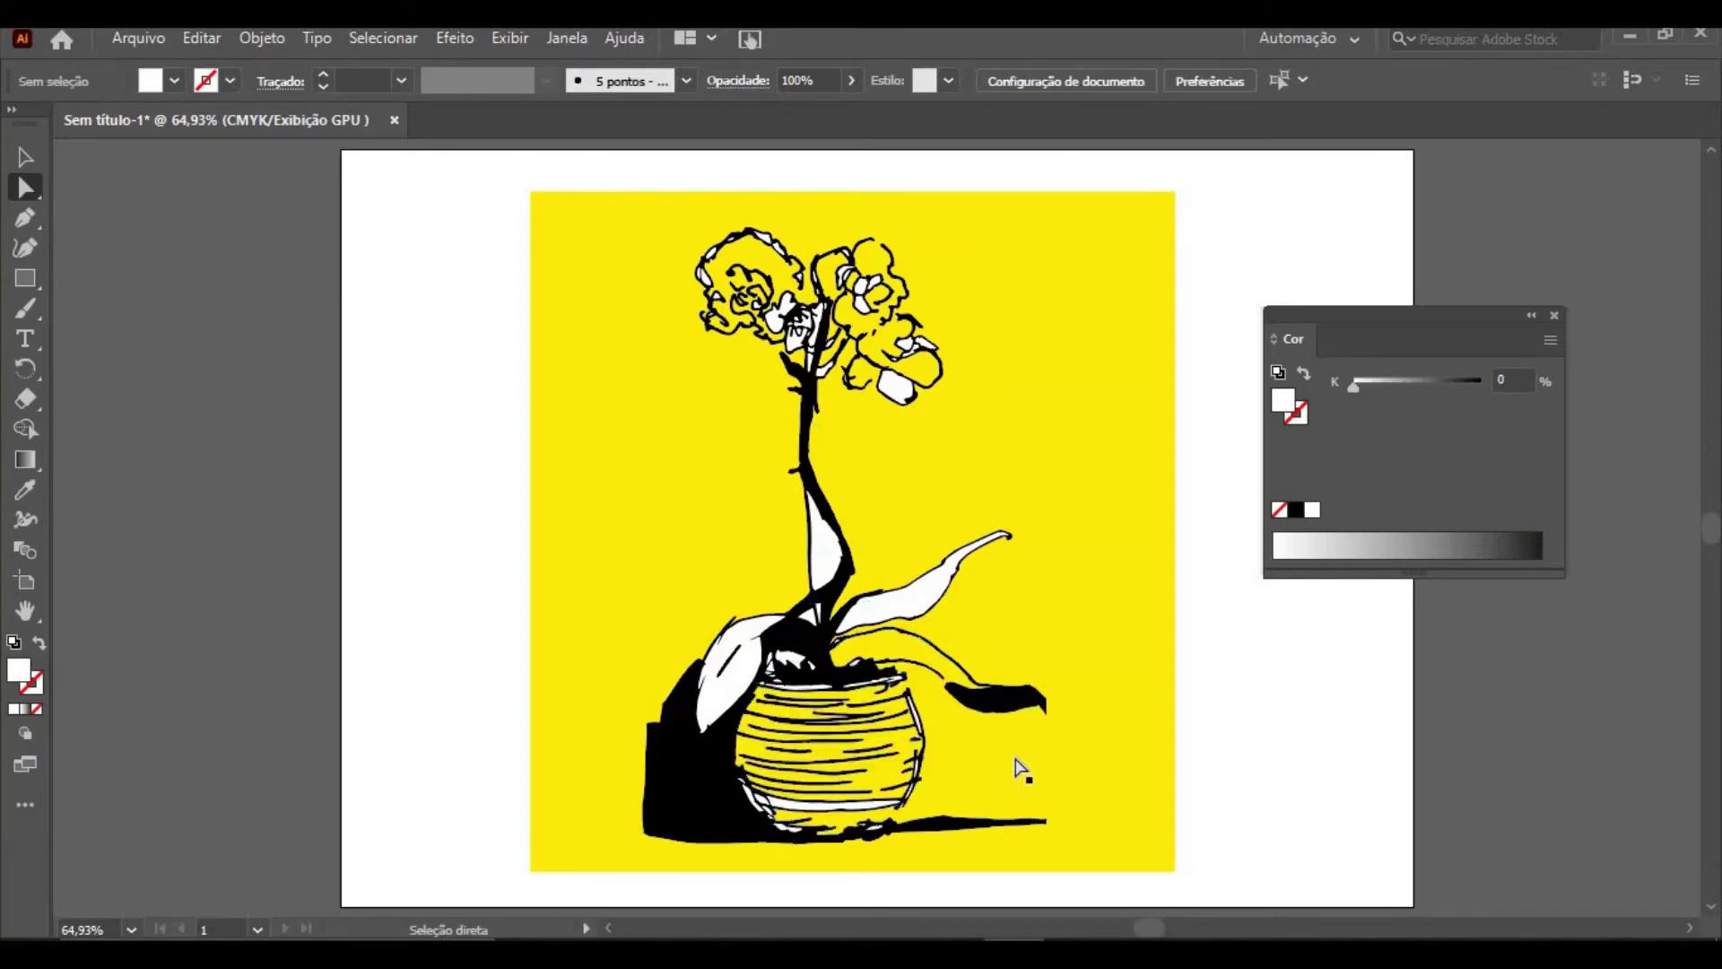
pyautogui.click(719, 727)
pyautogui.press('Delete')
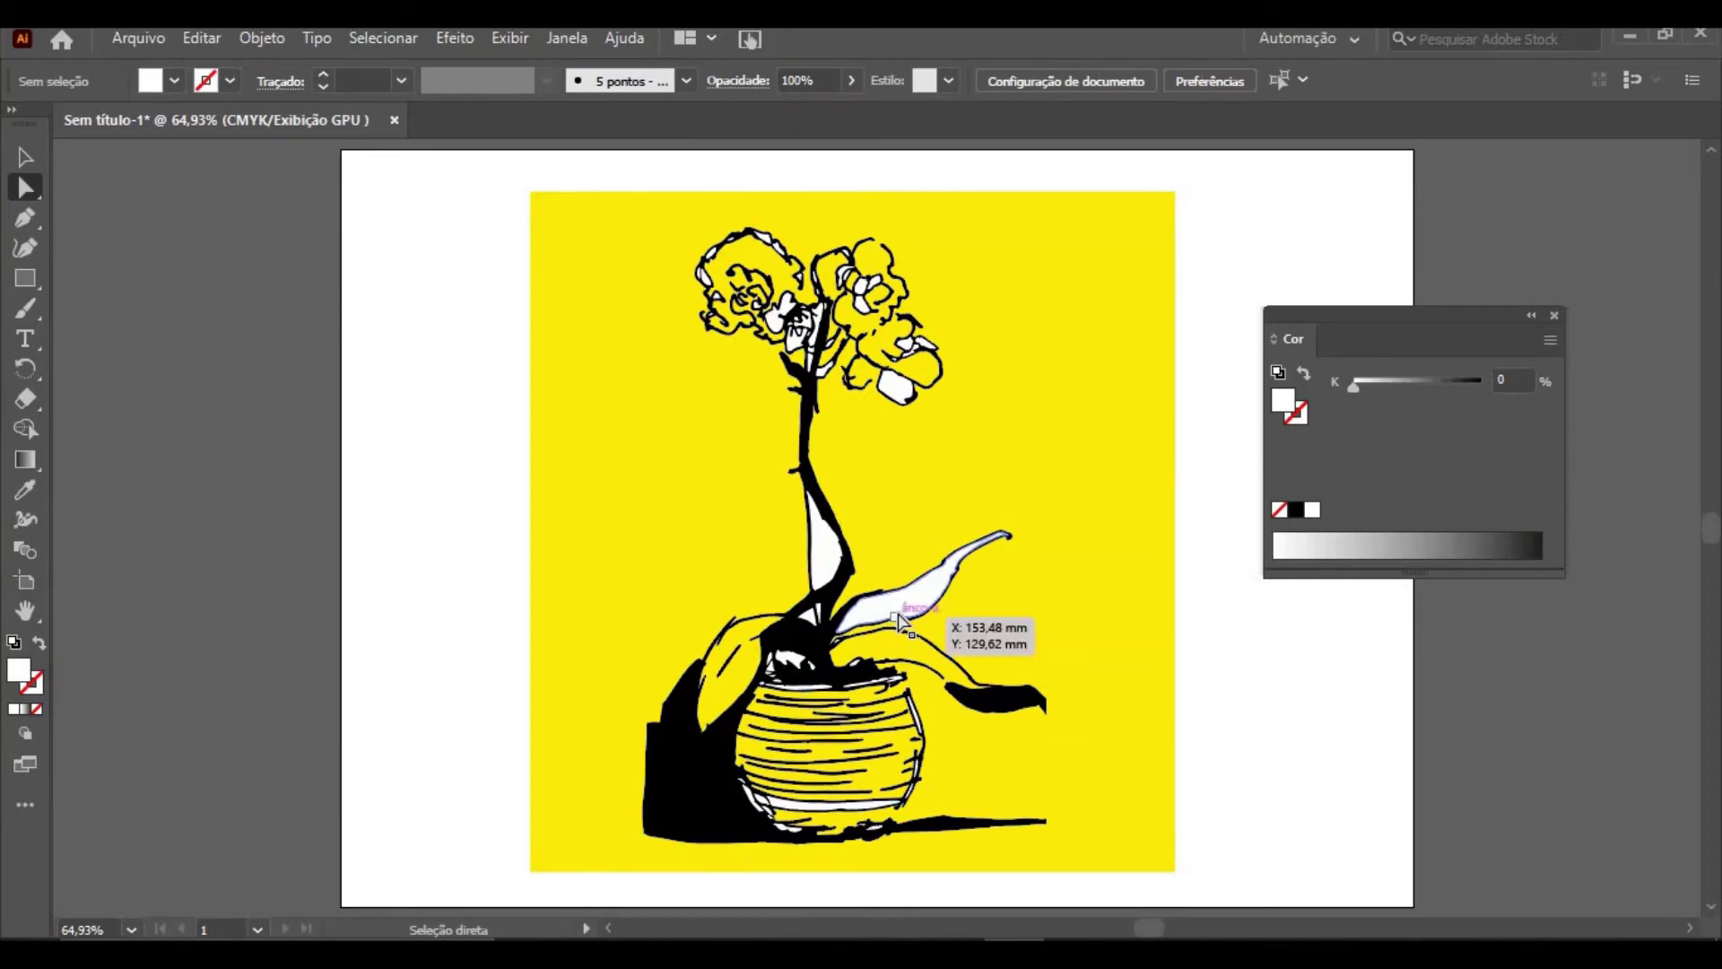
# Delete the white fills of the upper right leaf and of the gap beside the curved stem
pyautogui.click(888, 619)
pyautogui.click(888, 619)
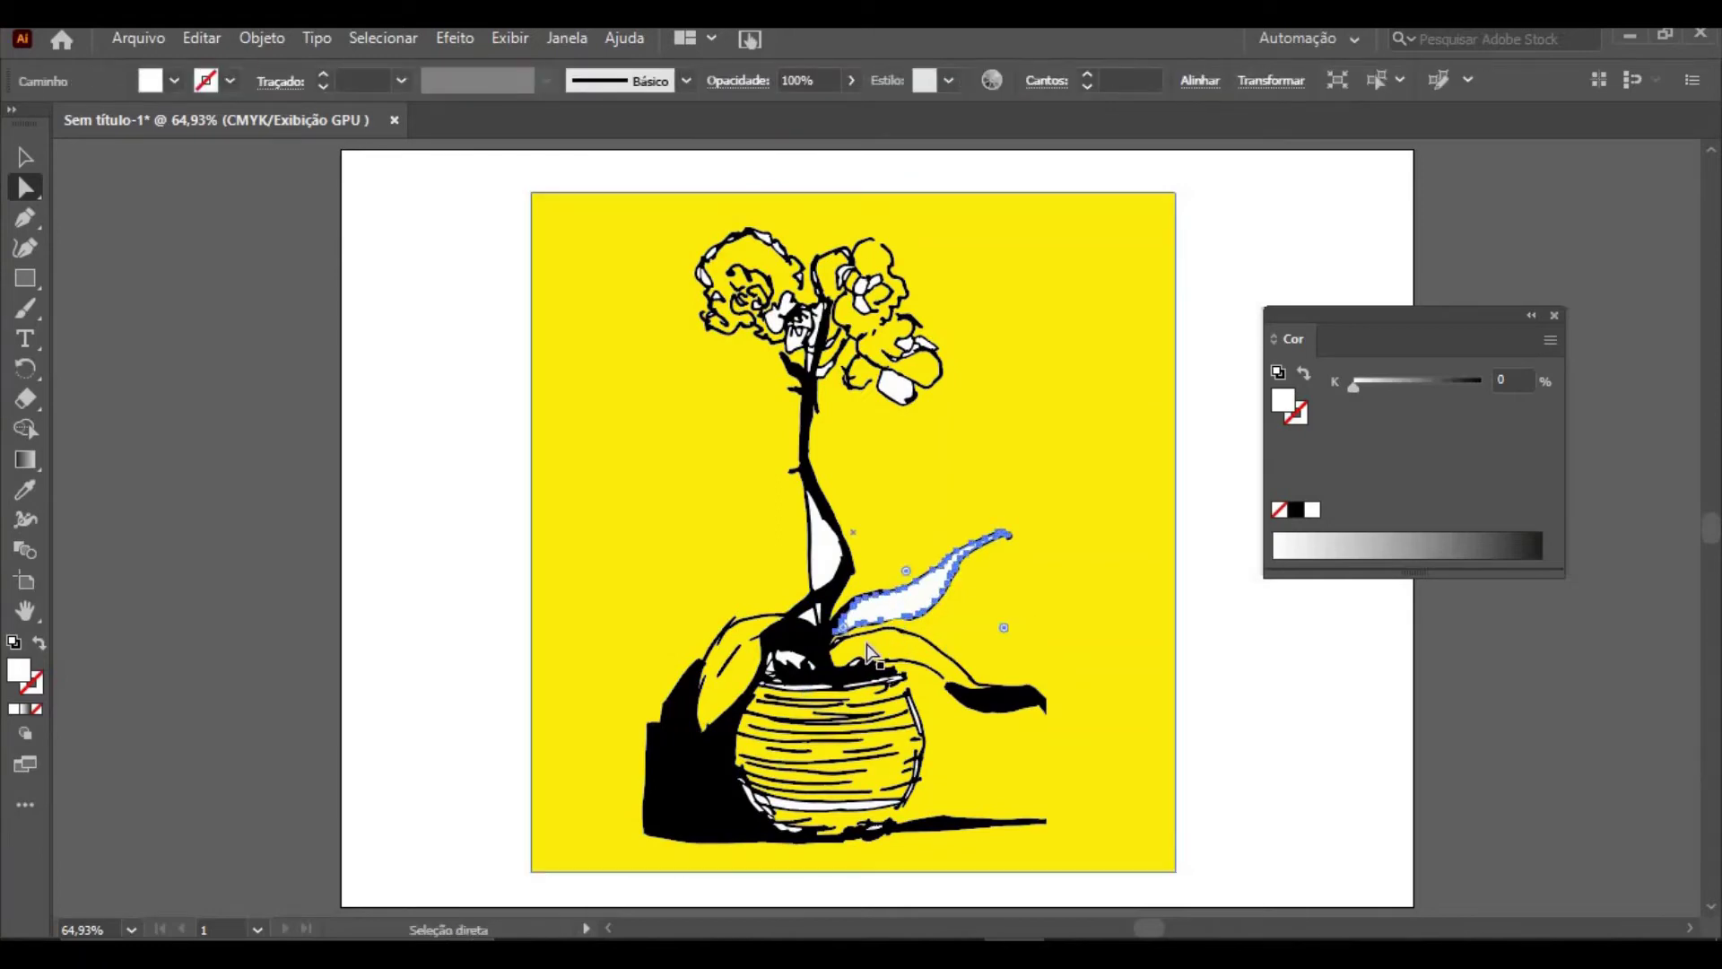
pyautogui.press('Delete')
pyautogui.click(821, 547)
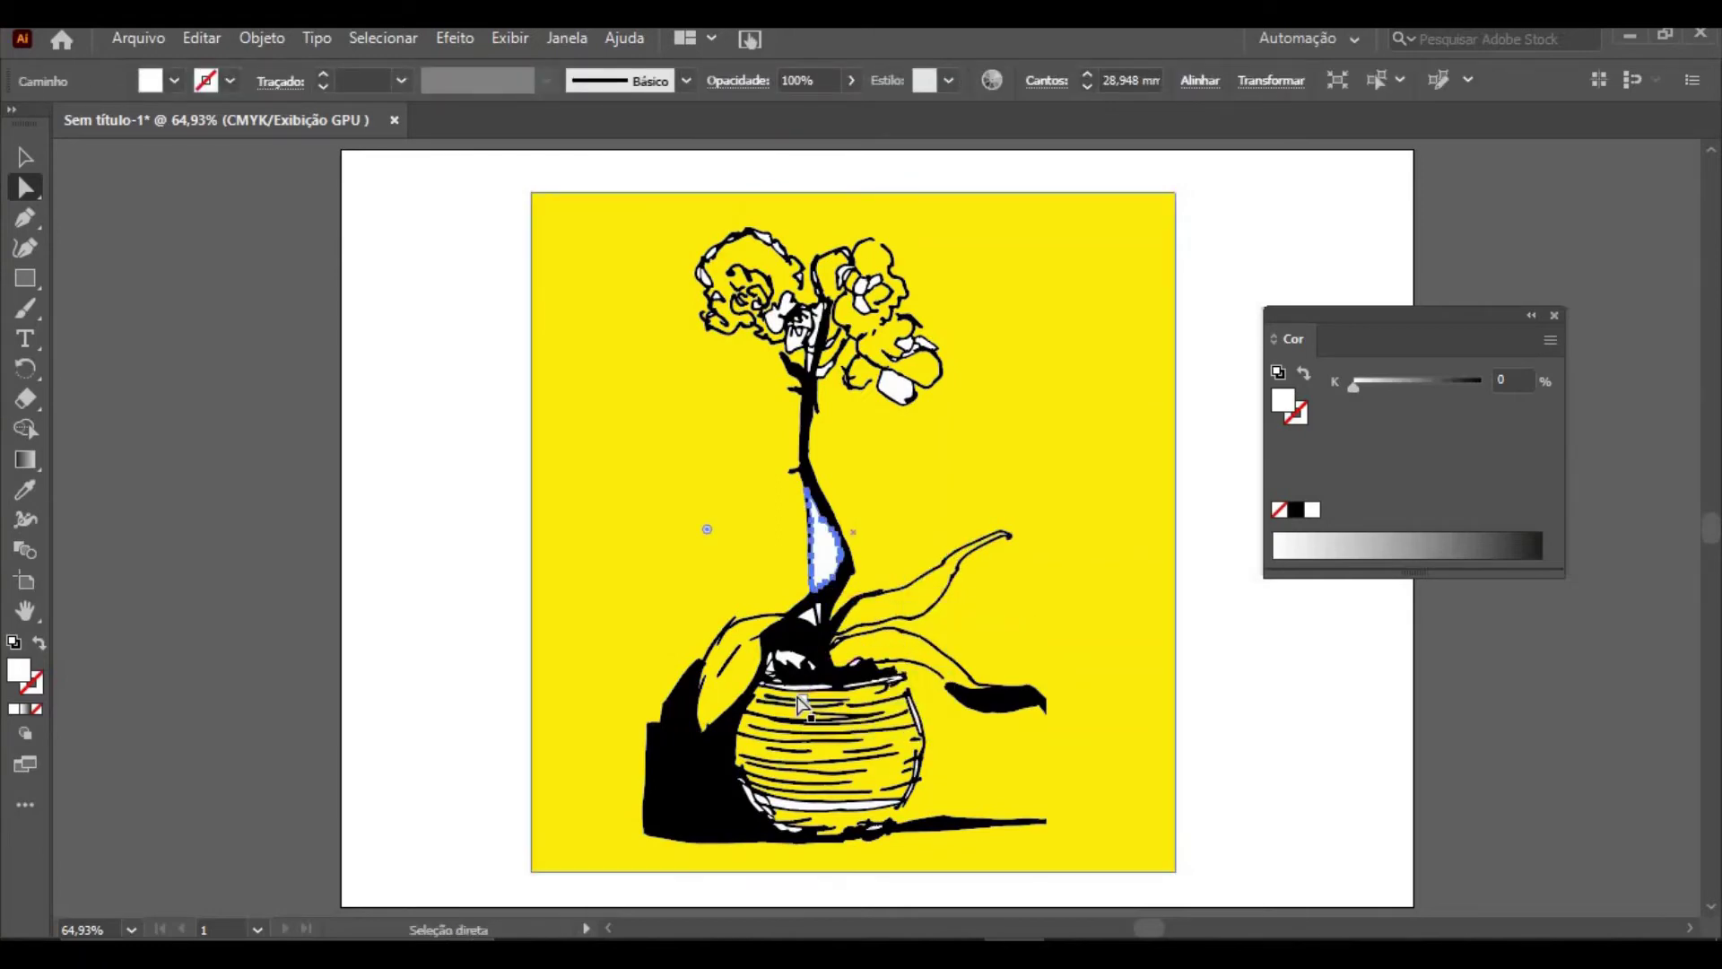
pyautogui.press('Delete')
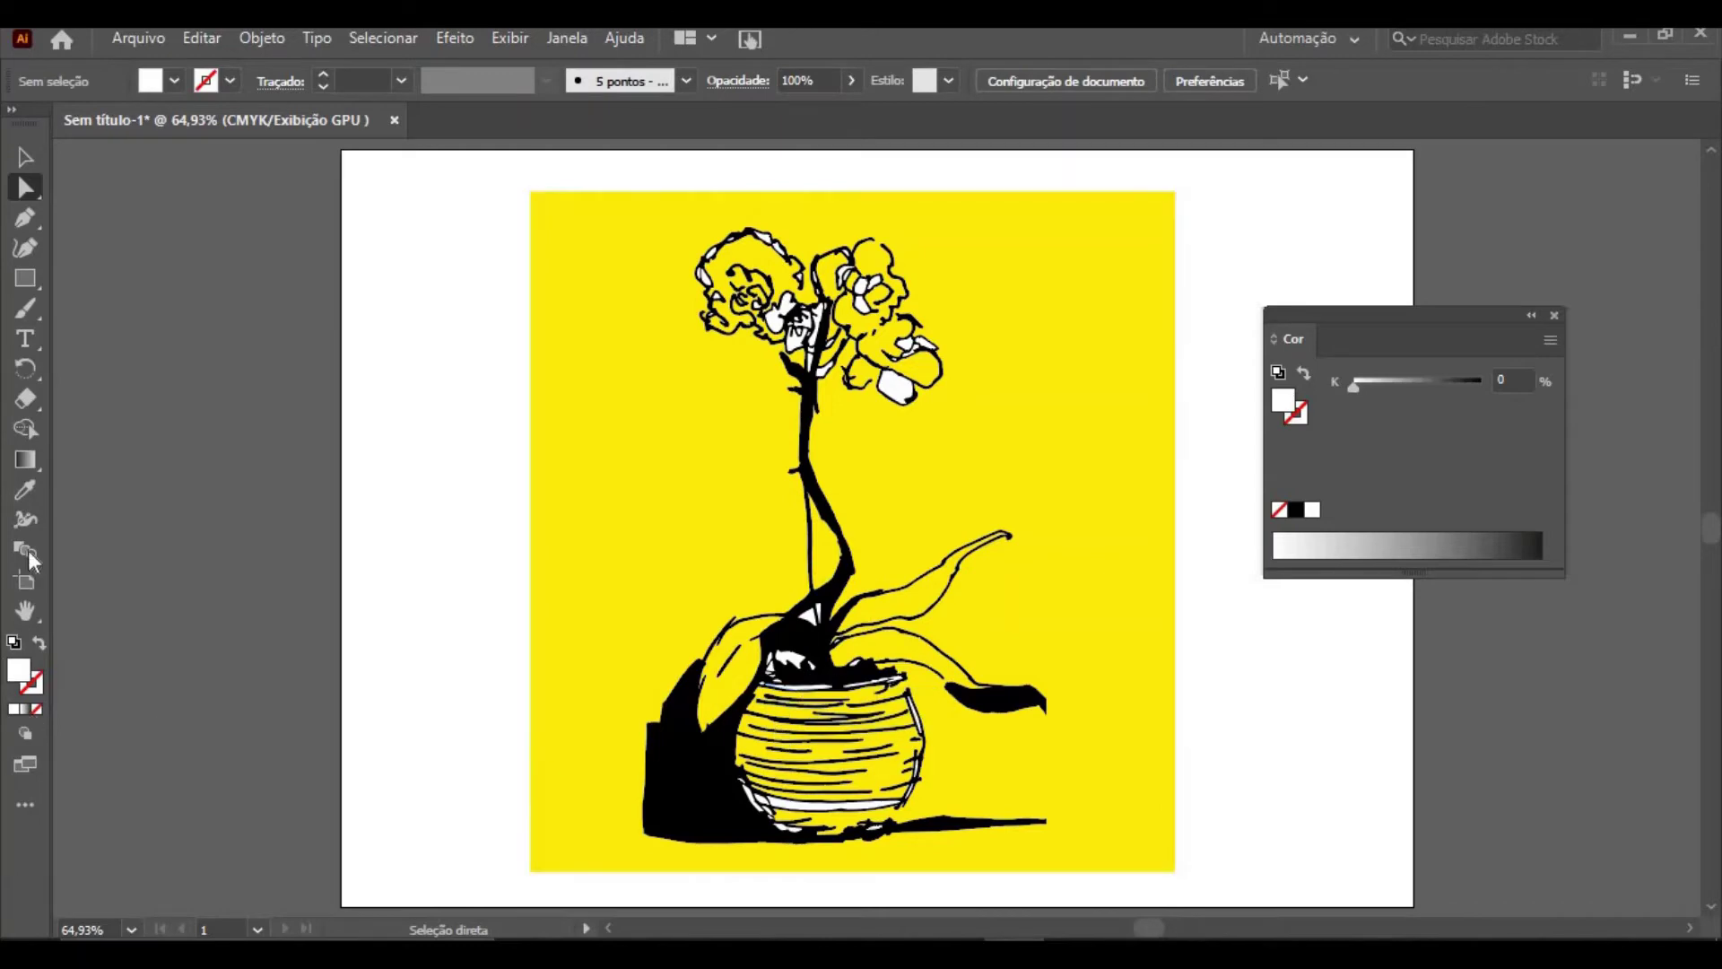
# Delete the three white slivers inside the left-hand outline of the left flower
pyautogui.press('z')
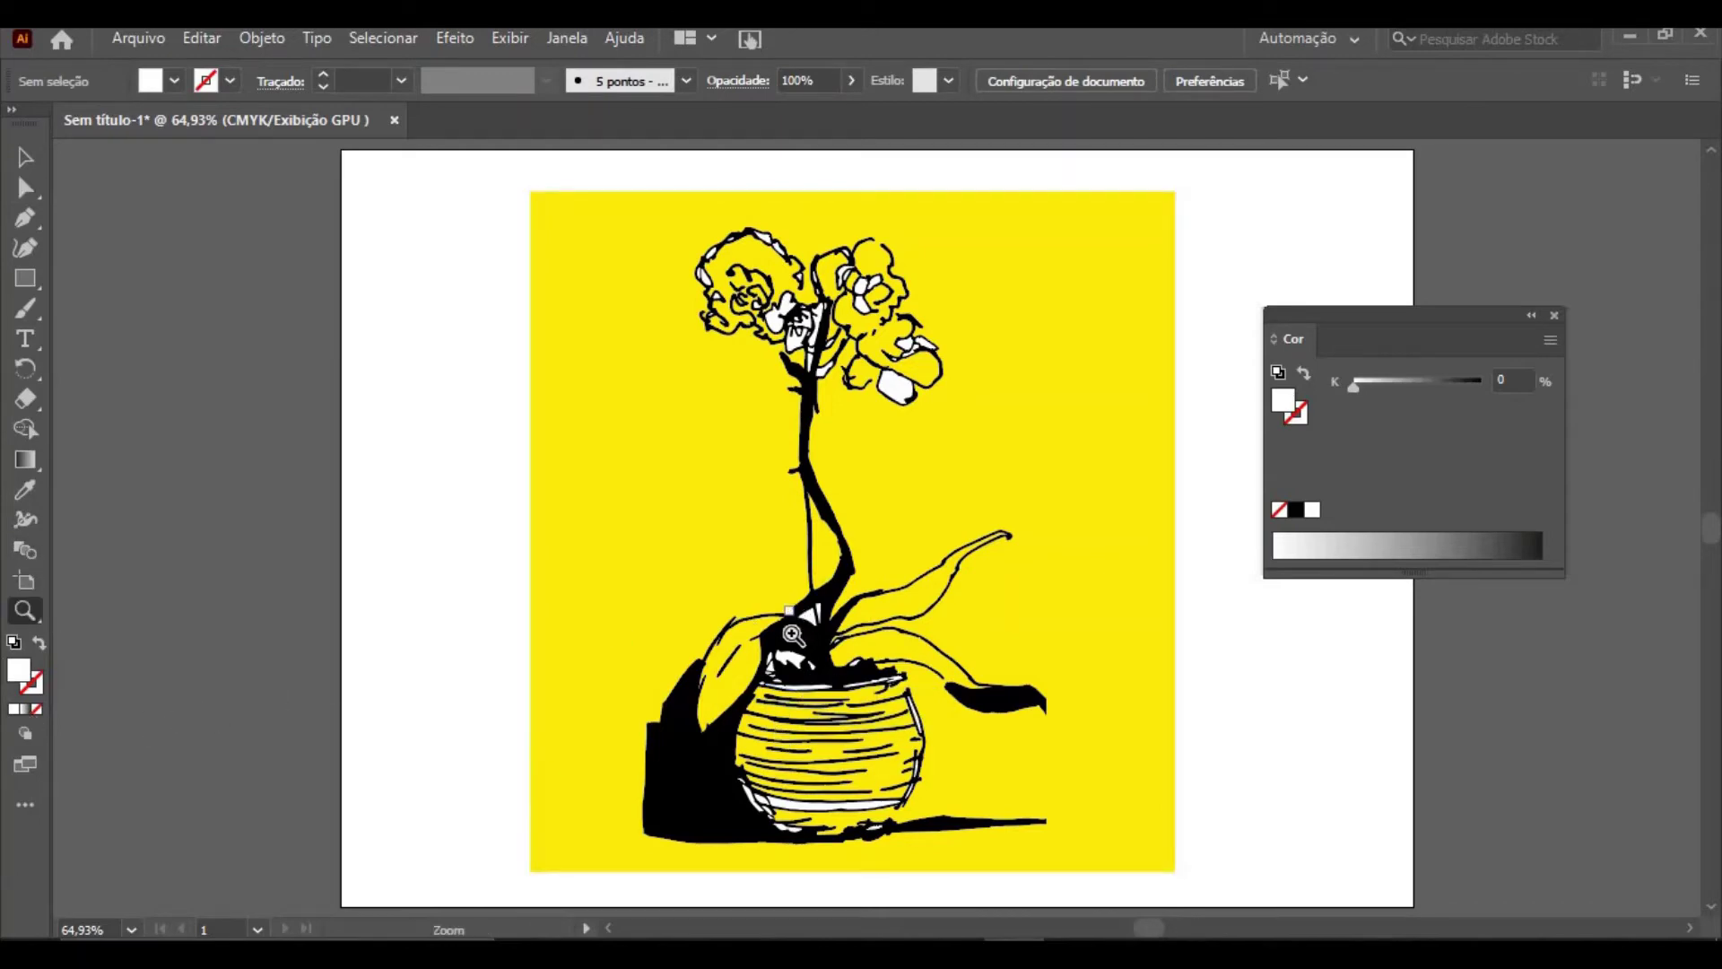
pyautogui.moveTo(692, 217); pyautogui.dragTo(1247, 711)
pyautogui.click(25, 188)
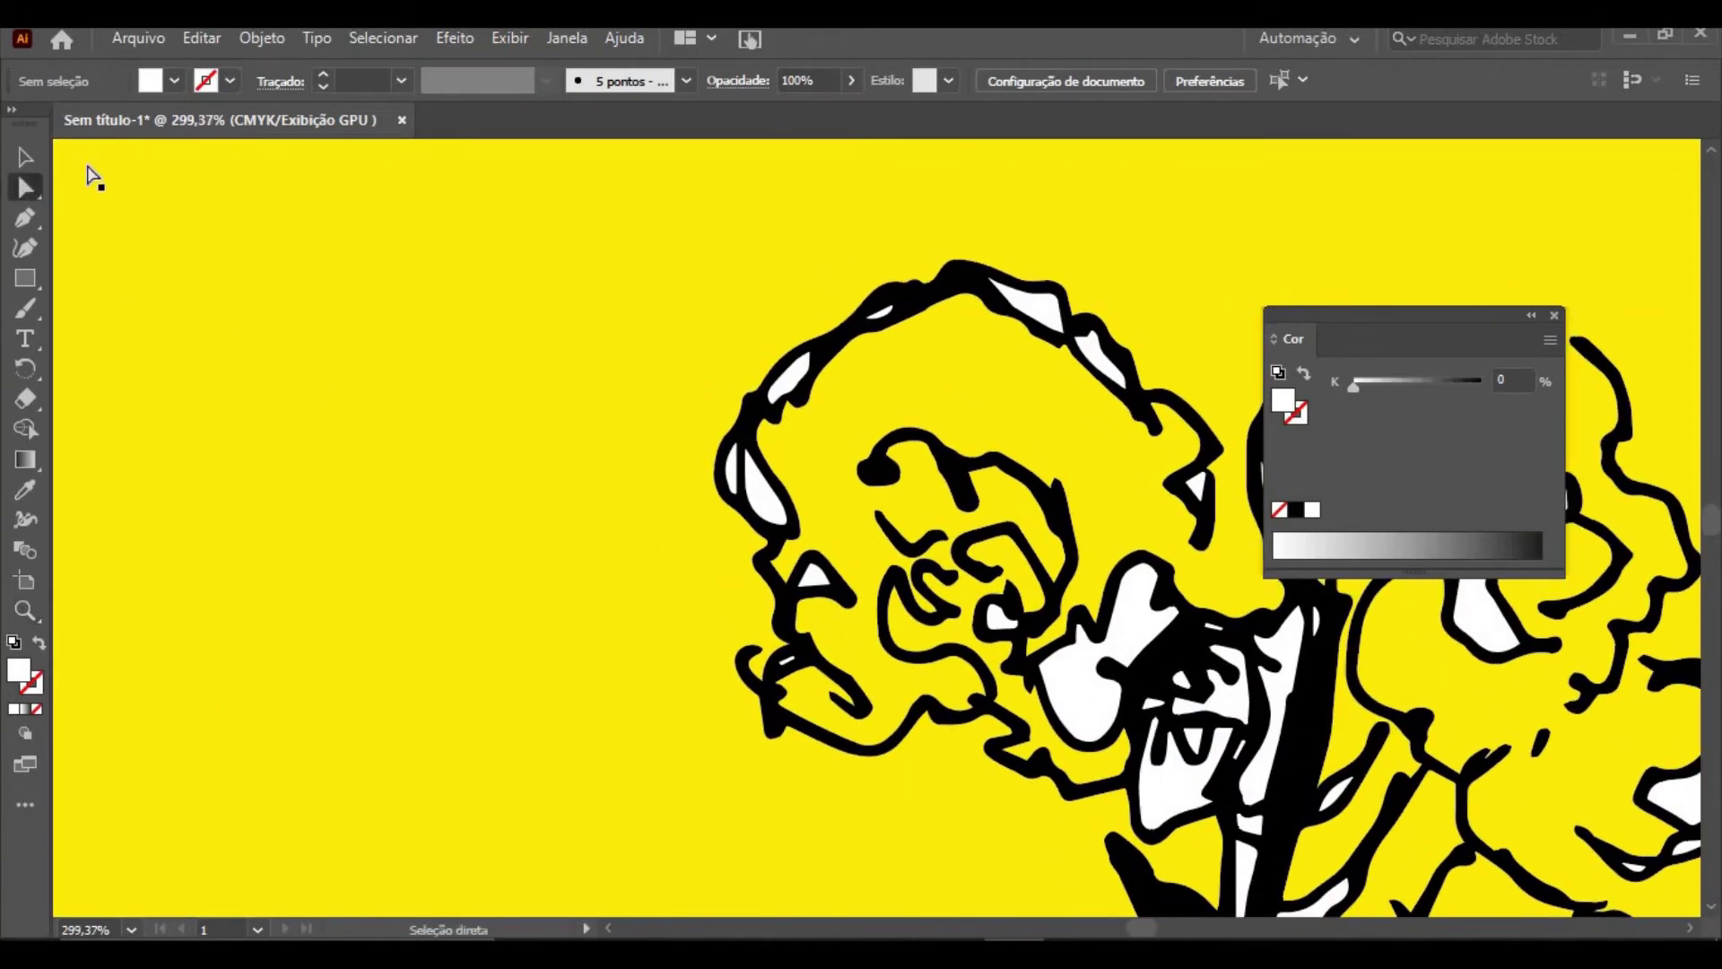
pyautogui.click(774, 507)
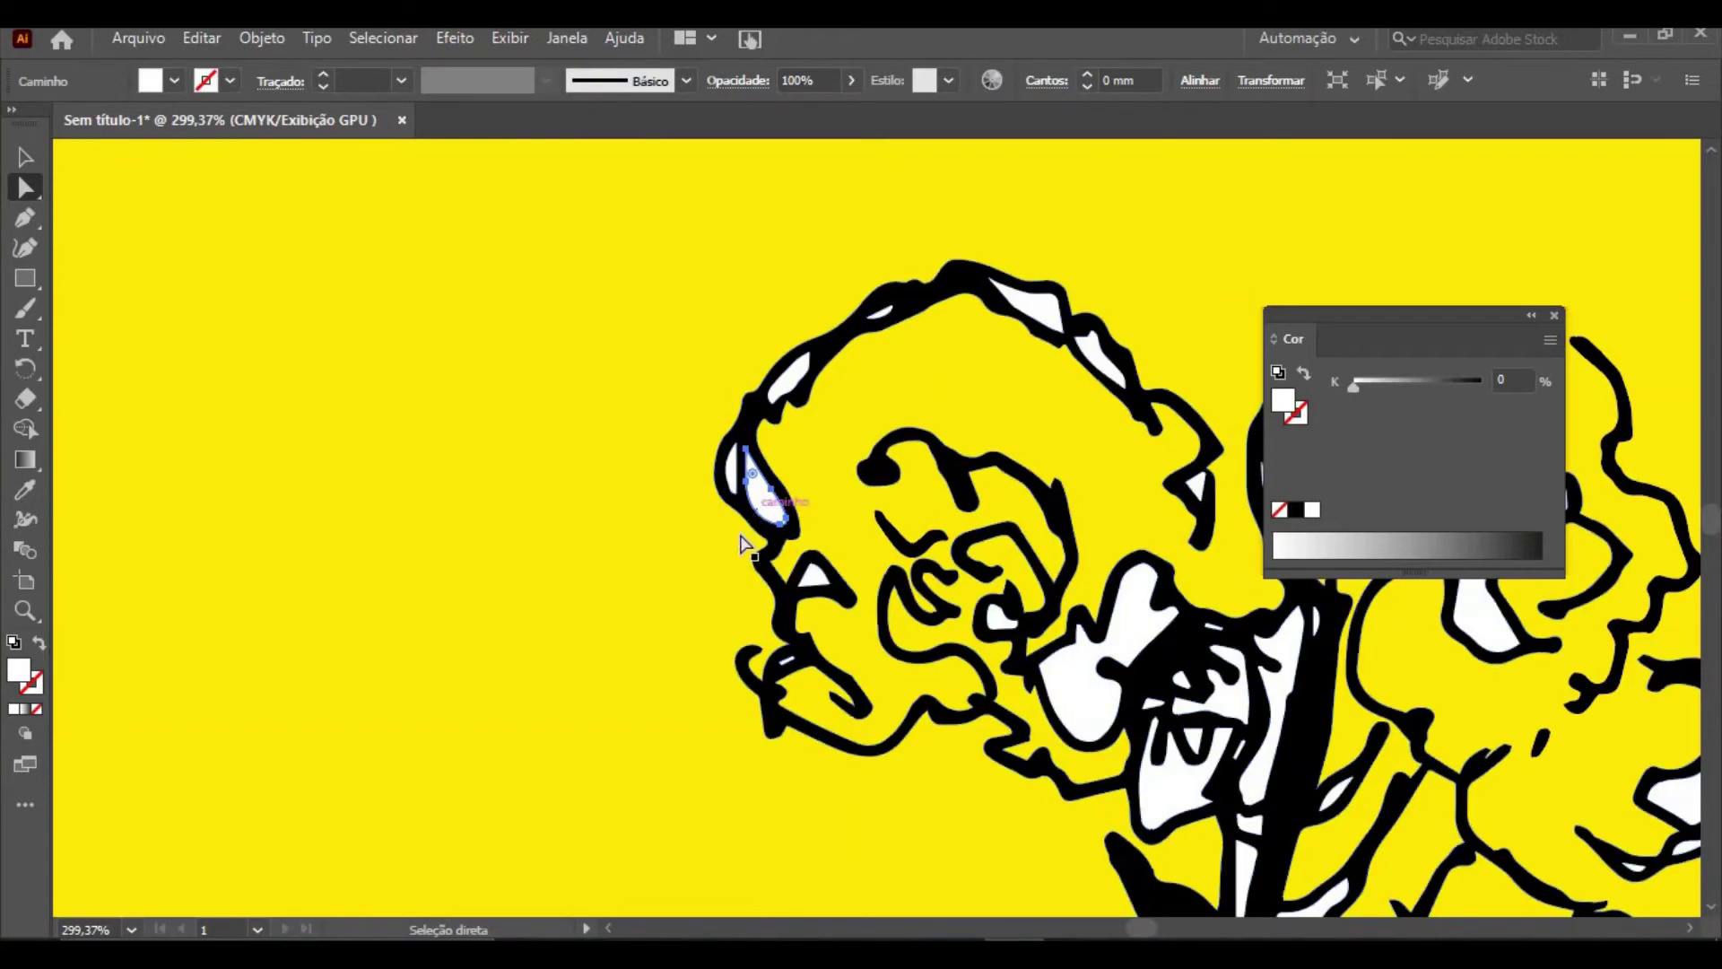
pyautogui.press('Delete')
pyautogui.click(735, 494)
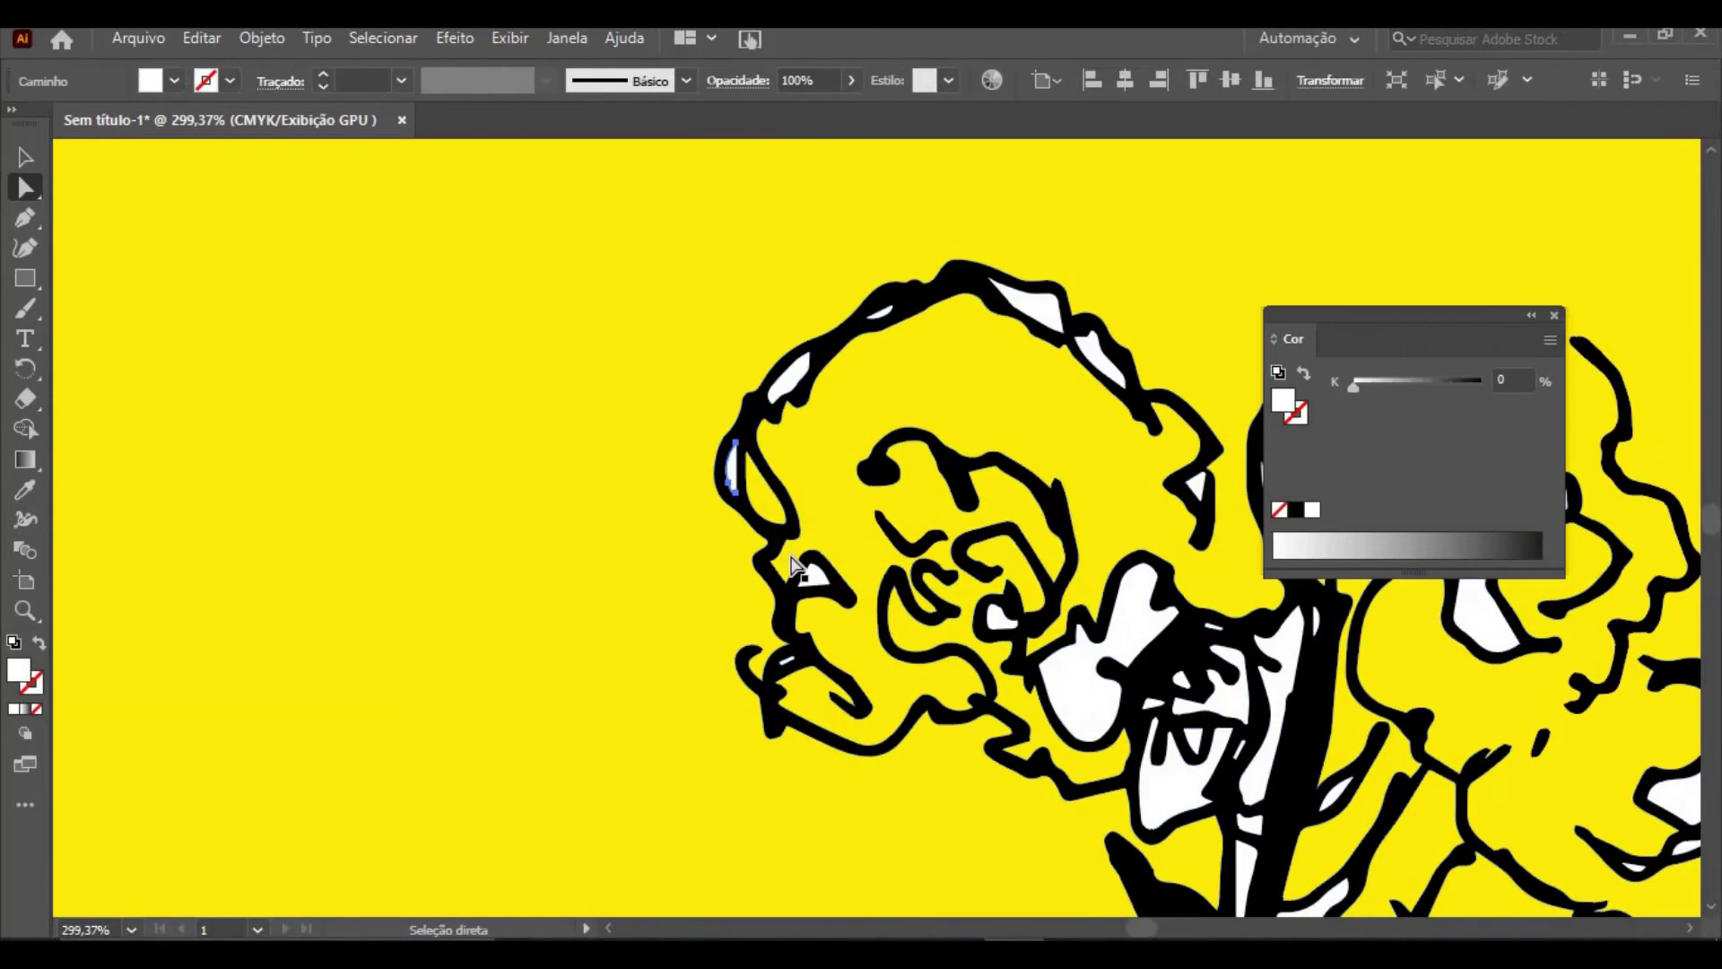
pyautogui.press('Delete')
pyautogui.click(792, 387)
pyautogui.press('Delete')
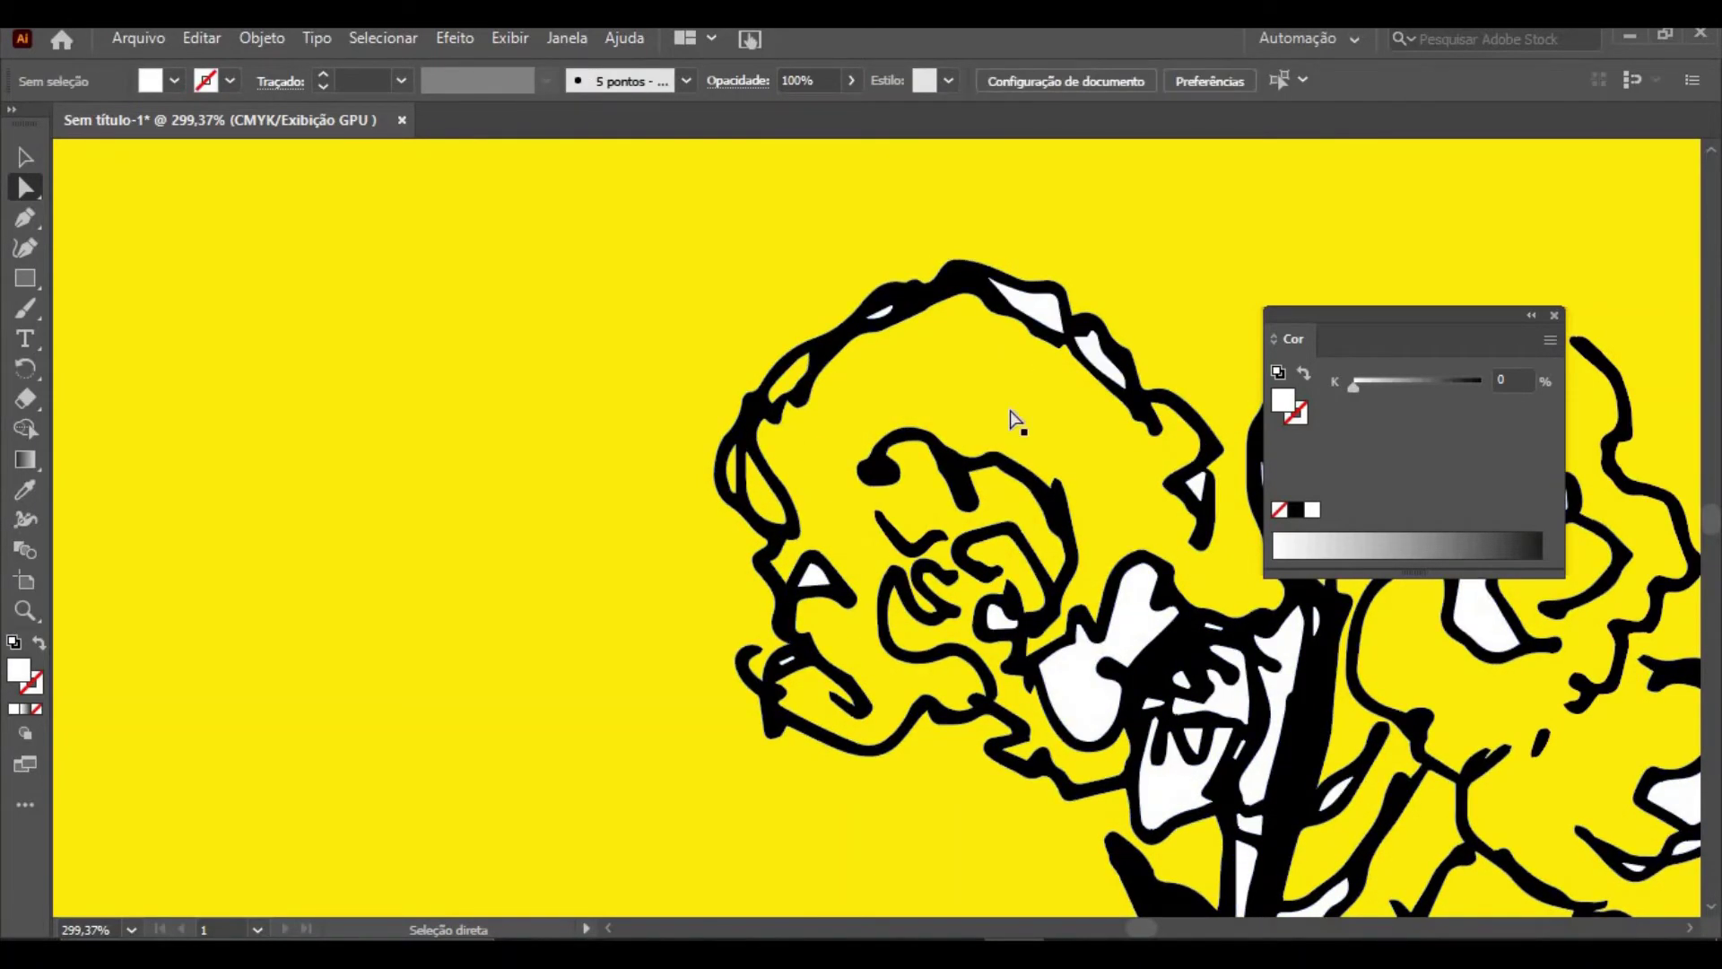
# Delete the left flower's white fills in its lower-left outline, the large petal beside the bud and the small area near its center
pyautogui.click(787, 661)
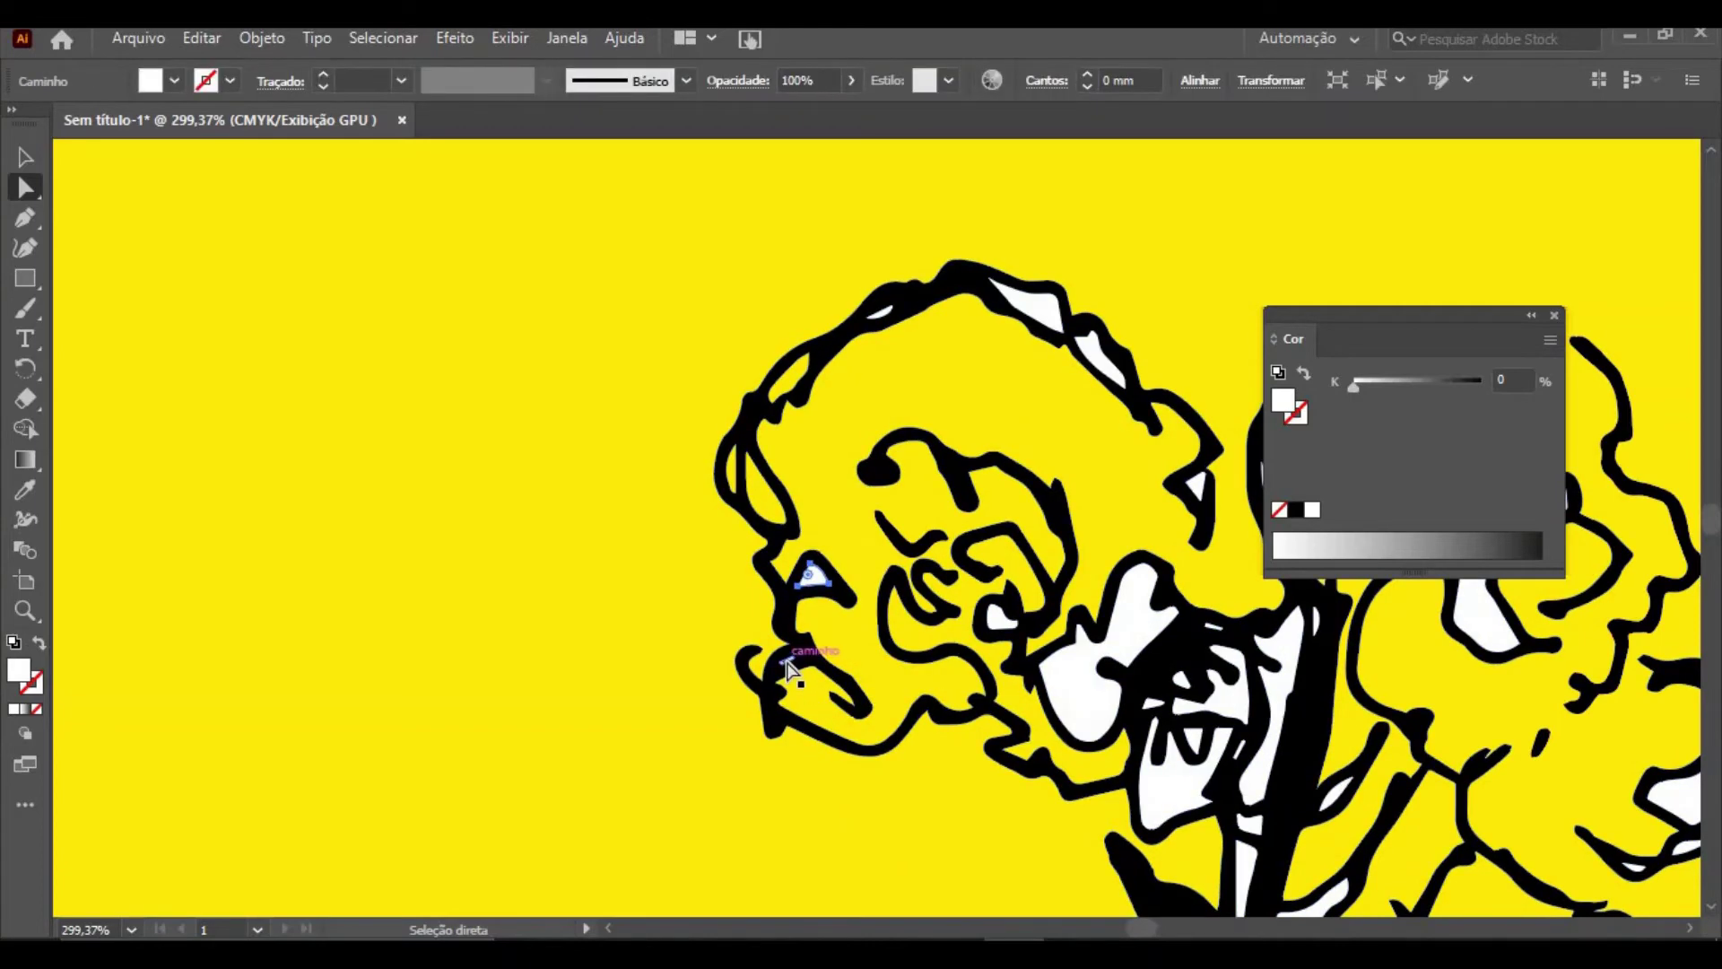
pyautogui.press('Delete')
pyautogui.click(1095, 700)
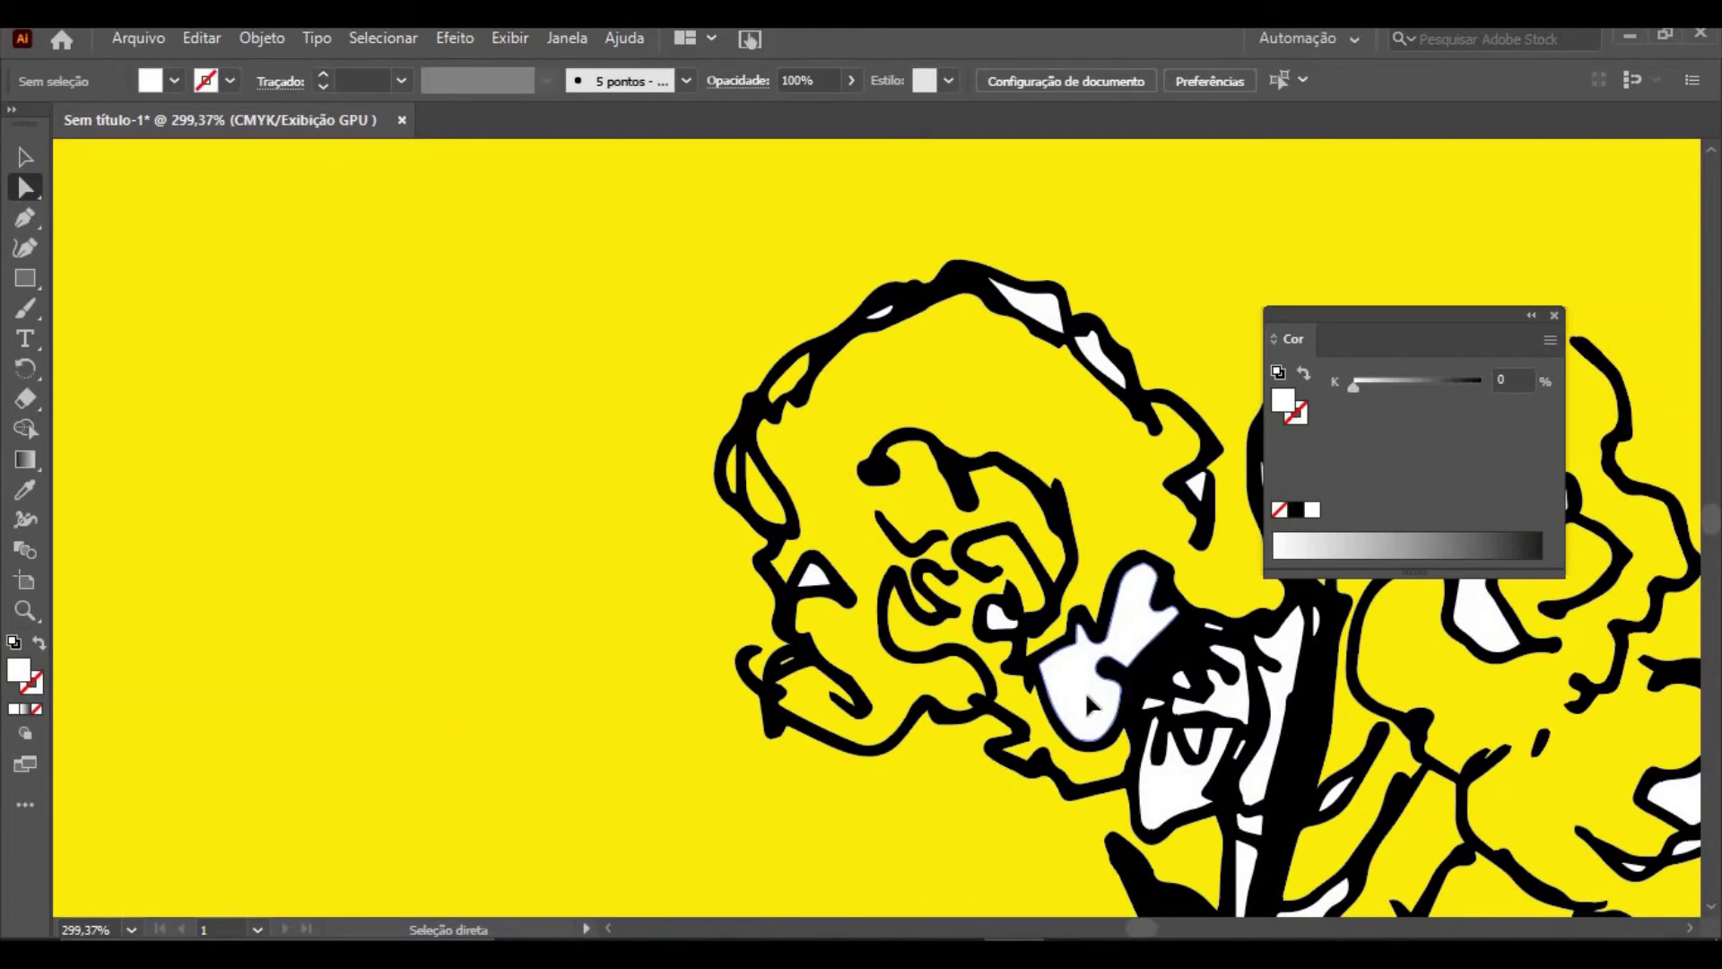
pyautogui.press('Delete')
pyautogui.click(998, 617)
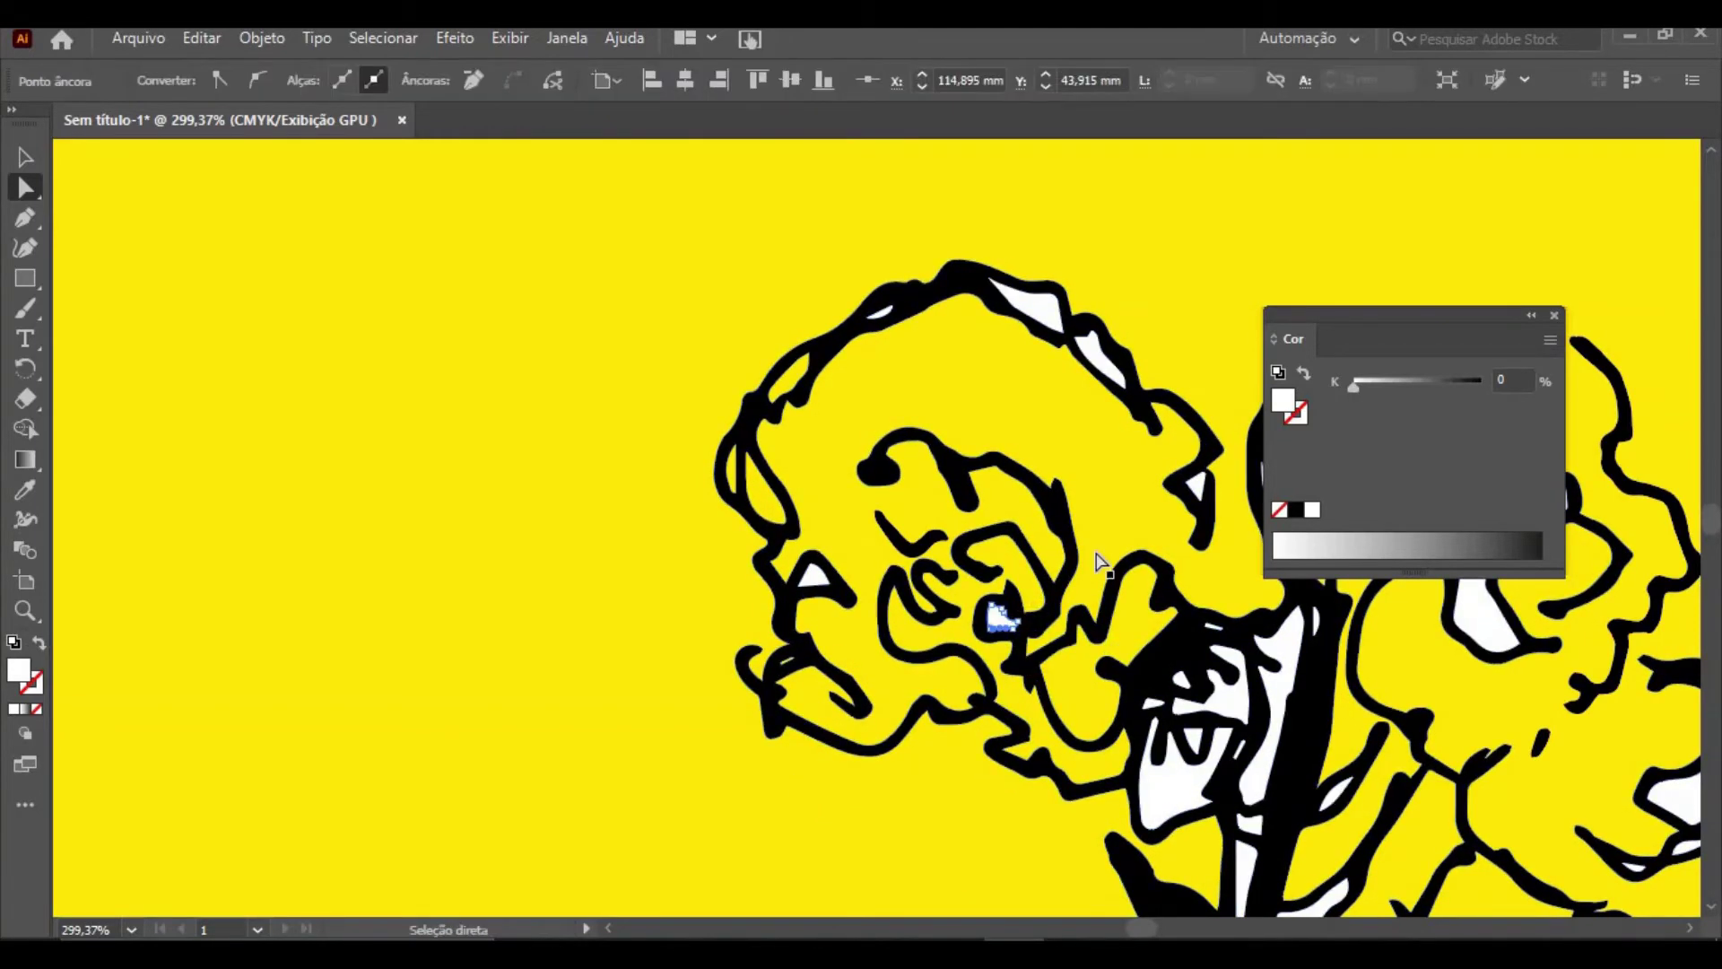
pyautogui.press('Delete')
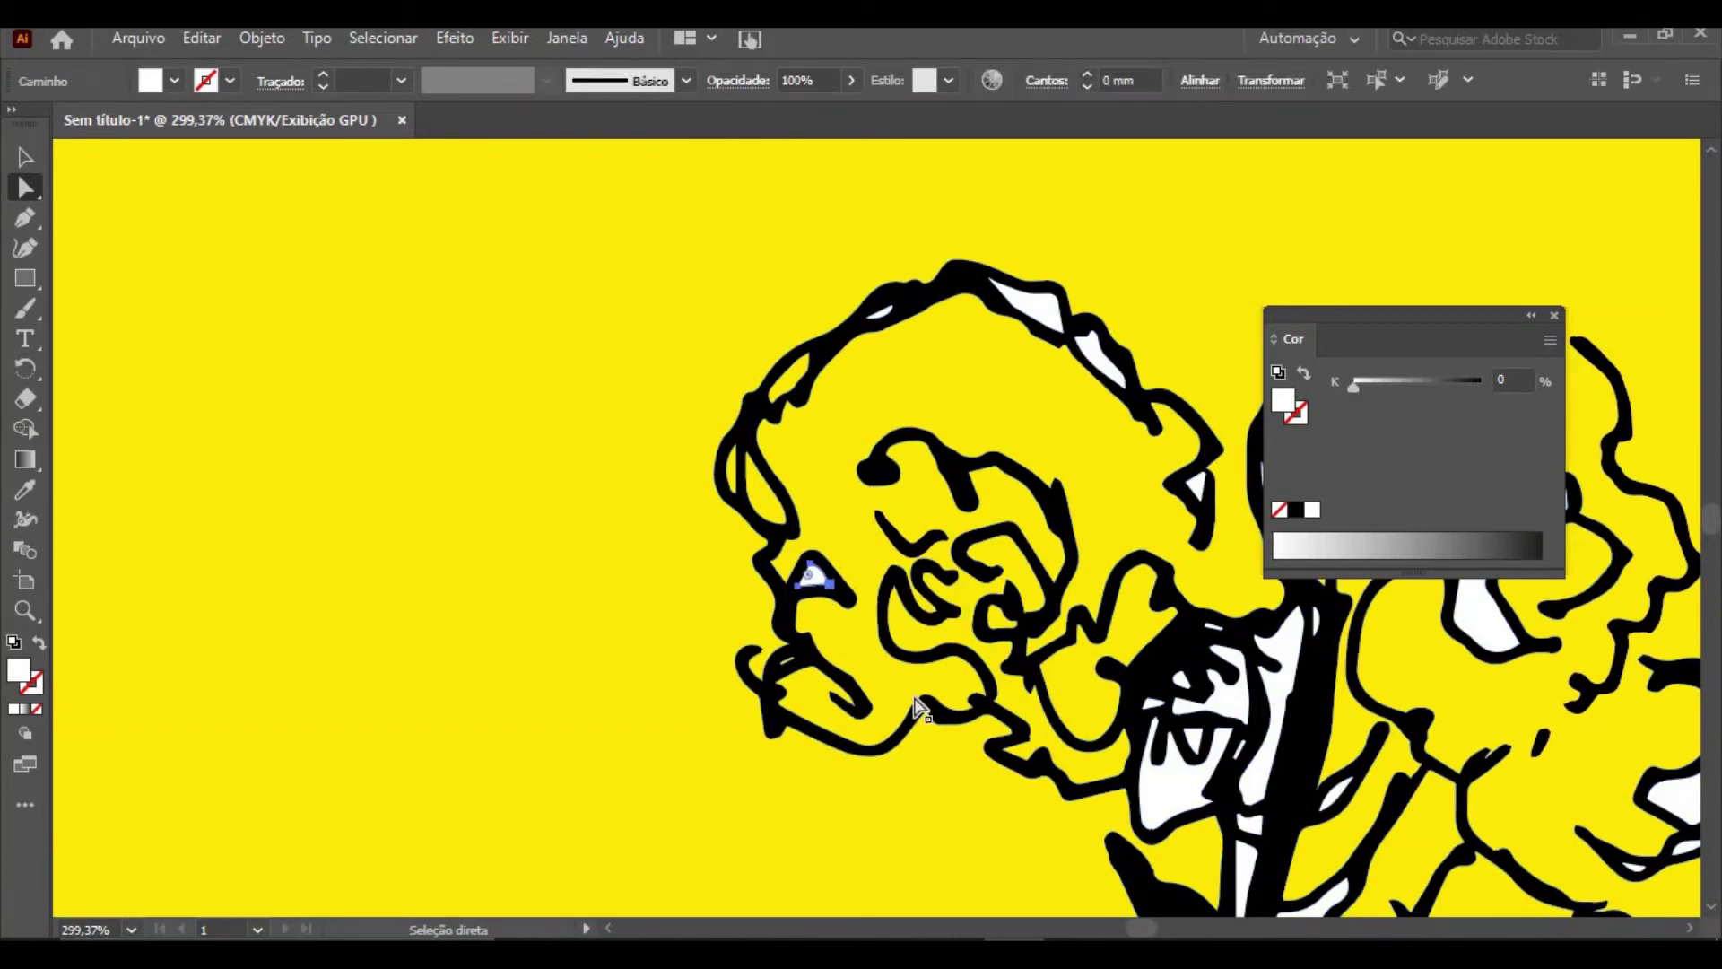
# Delete the three remaining white slivers along the upper outline of the left flower
pyautogui.click(1103, 361)
pyautogui.press('Delete')
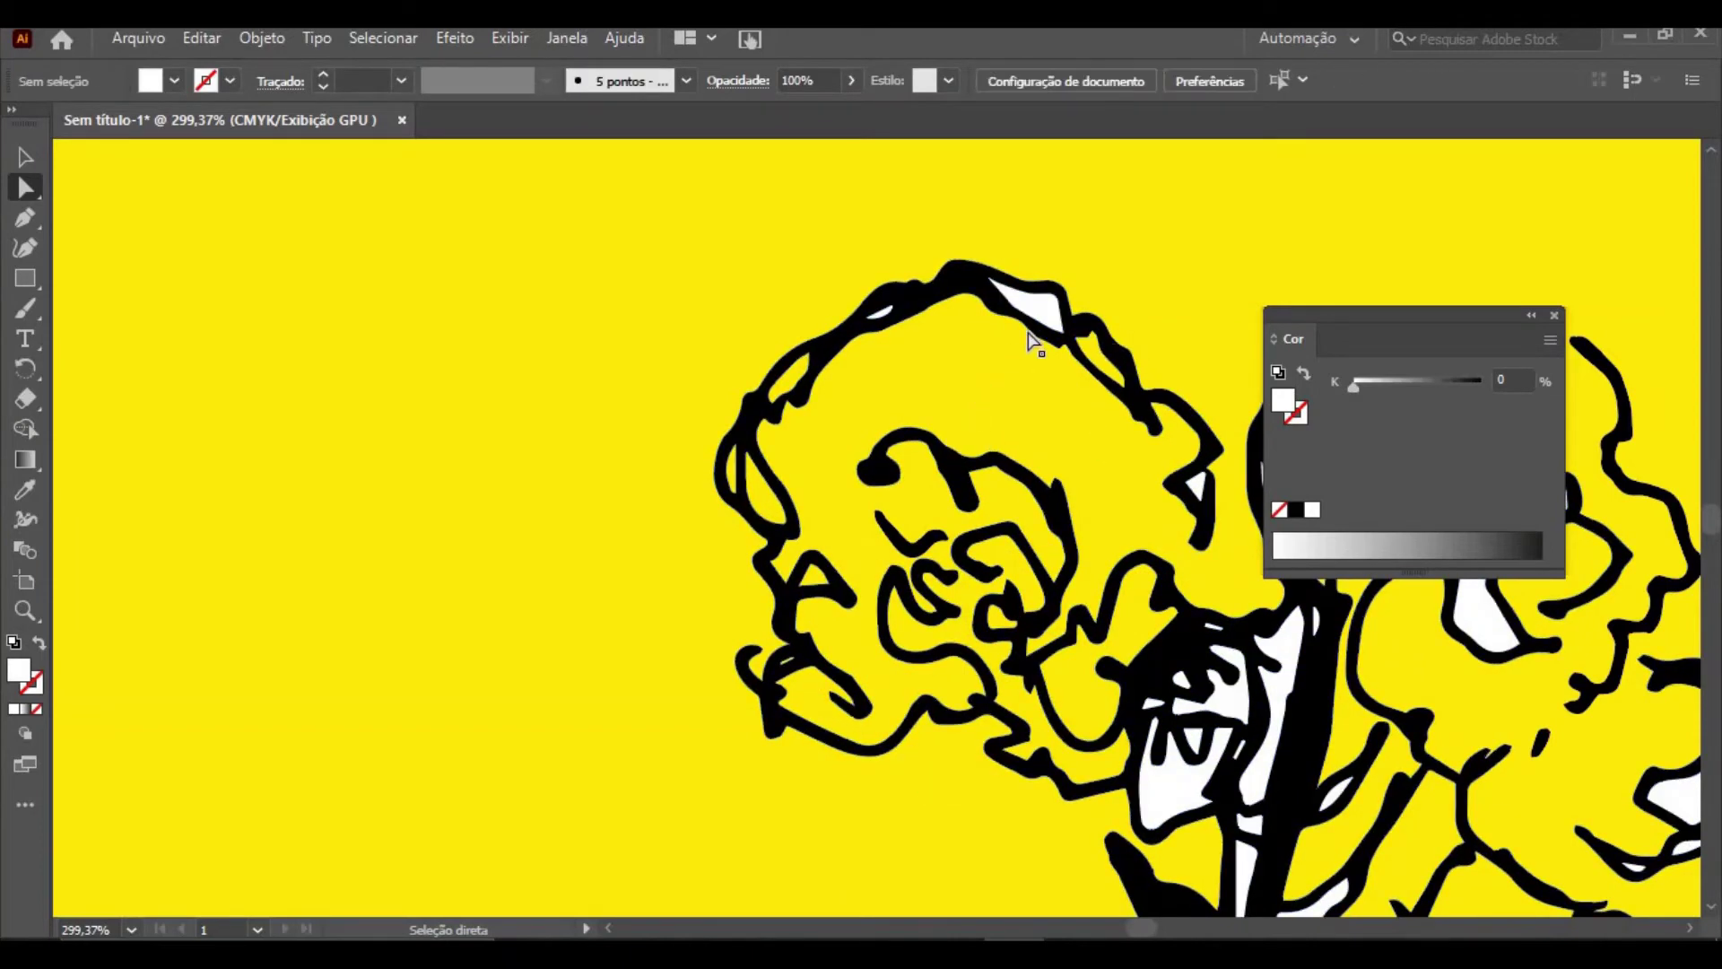
pyautogui.click(1028, 305)
pyautogui.press('Delete')
pyautogui.click(881, 310)
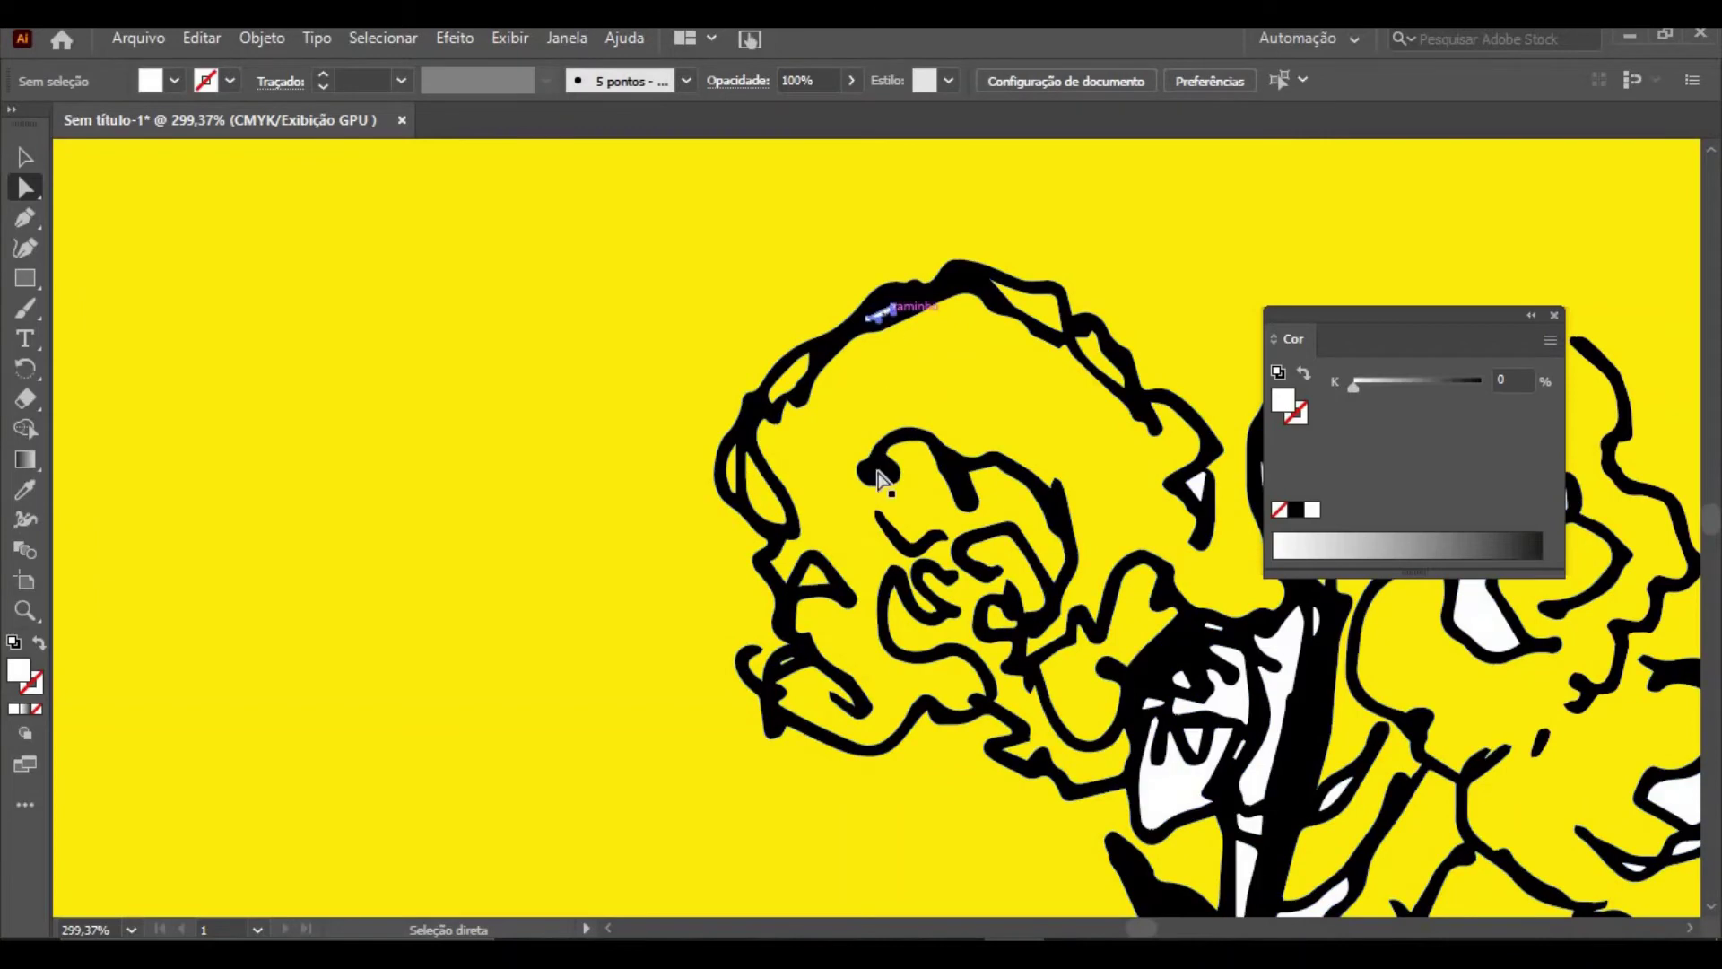
pyautogui.press('Delete')
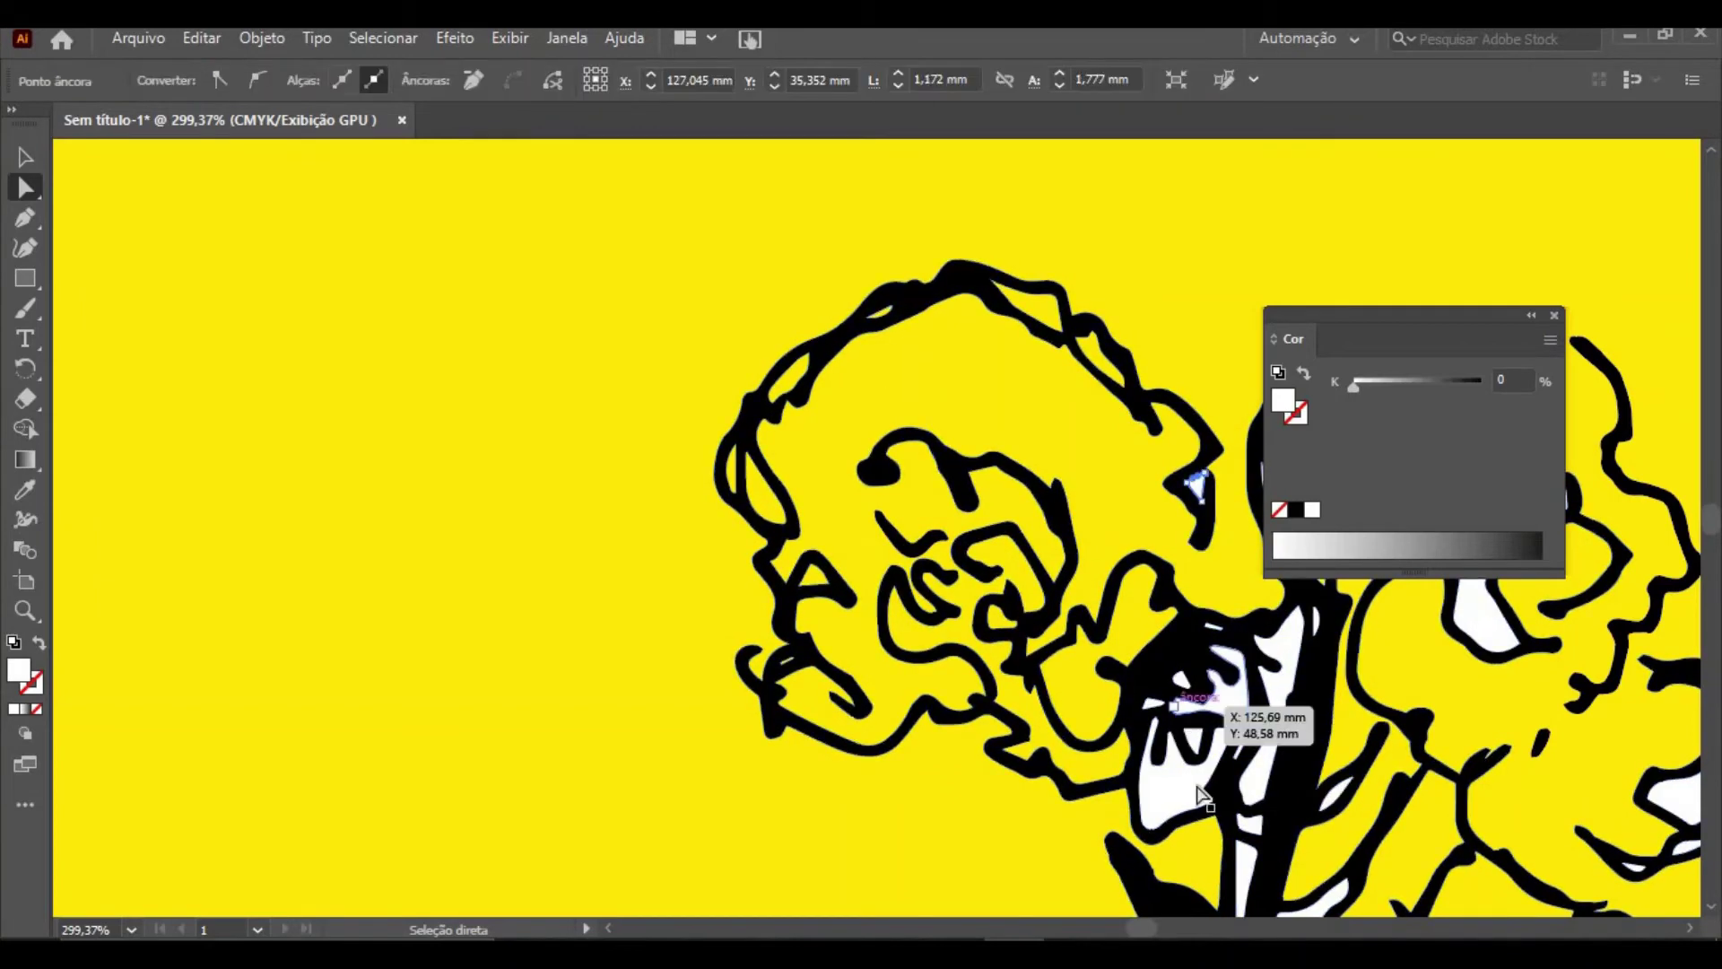
# Delete the white fills inside the small bud between the left flower and the stem
pyautogui.click(1186, 790)
pyautogui.press('Delete')
pyautogui.click(1159, 729)
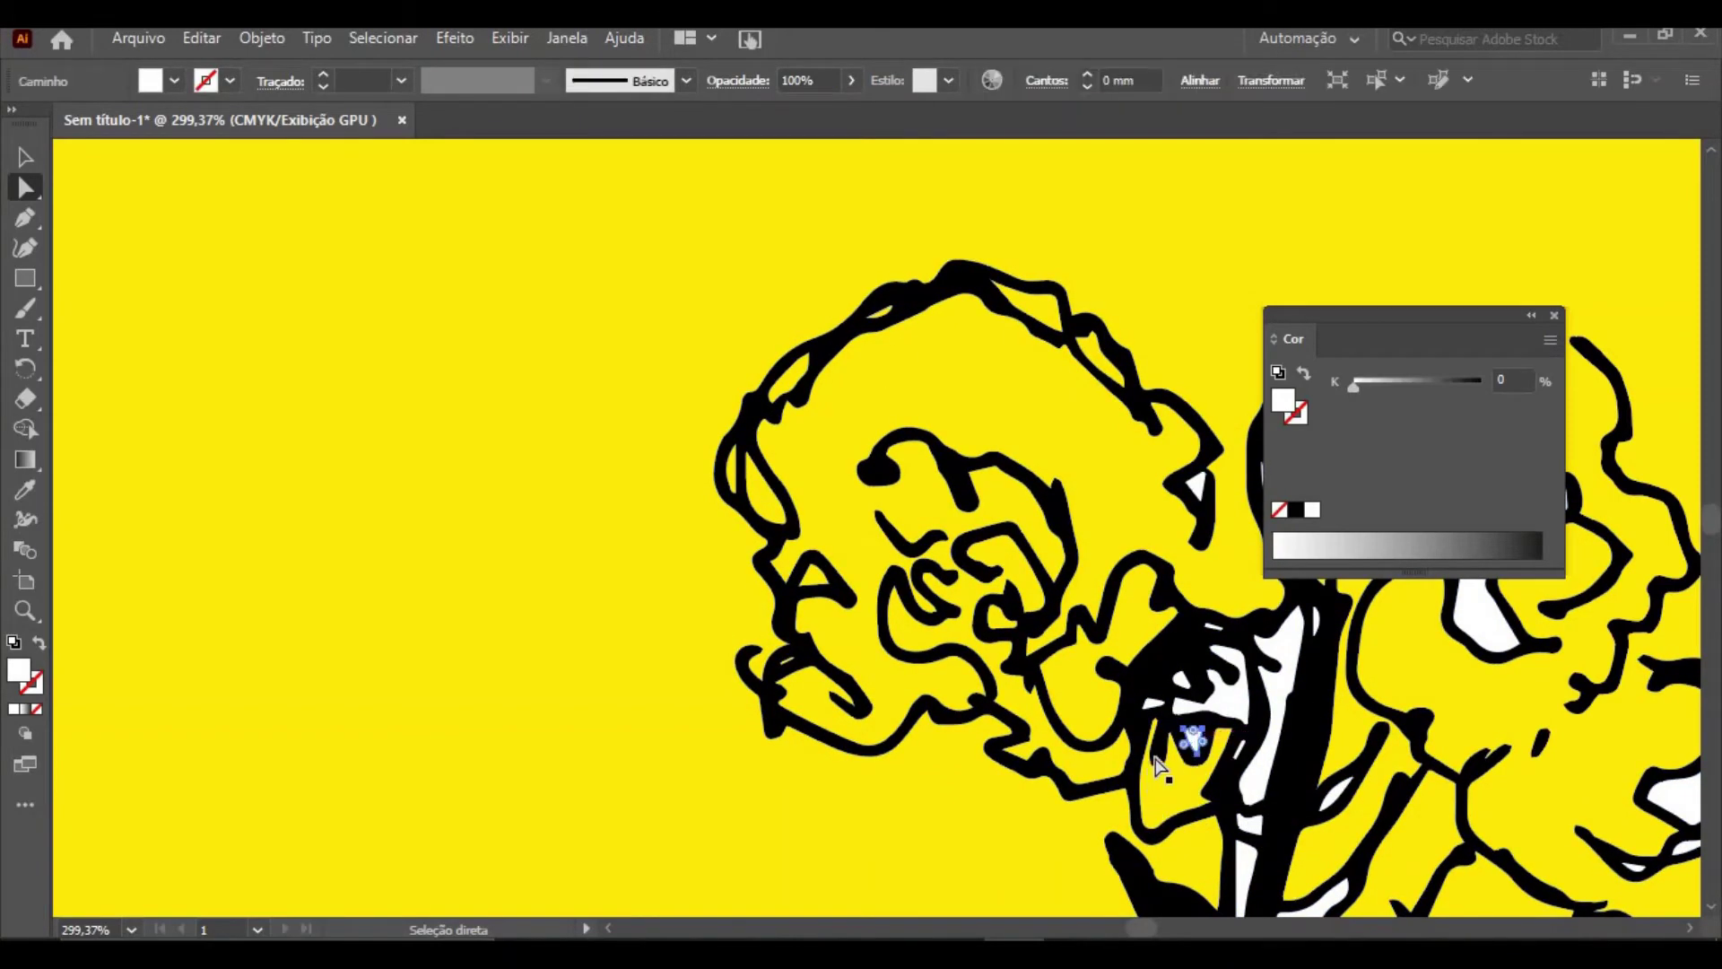
pyautogui.press('Delete')
pyautogui.click(1245, 726)
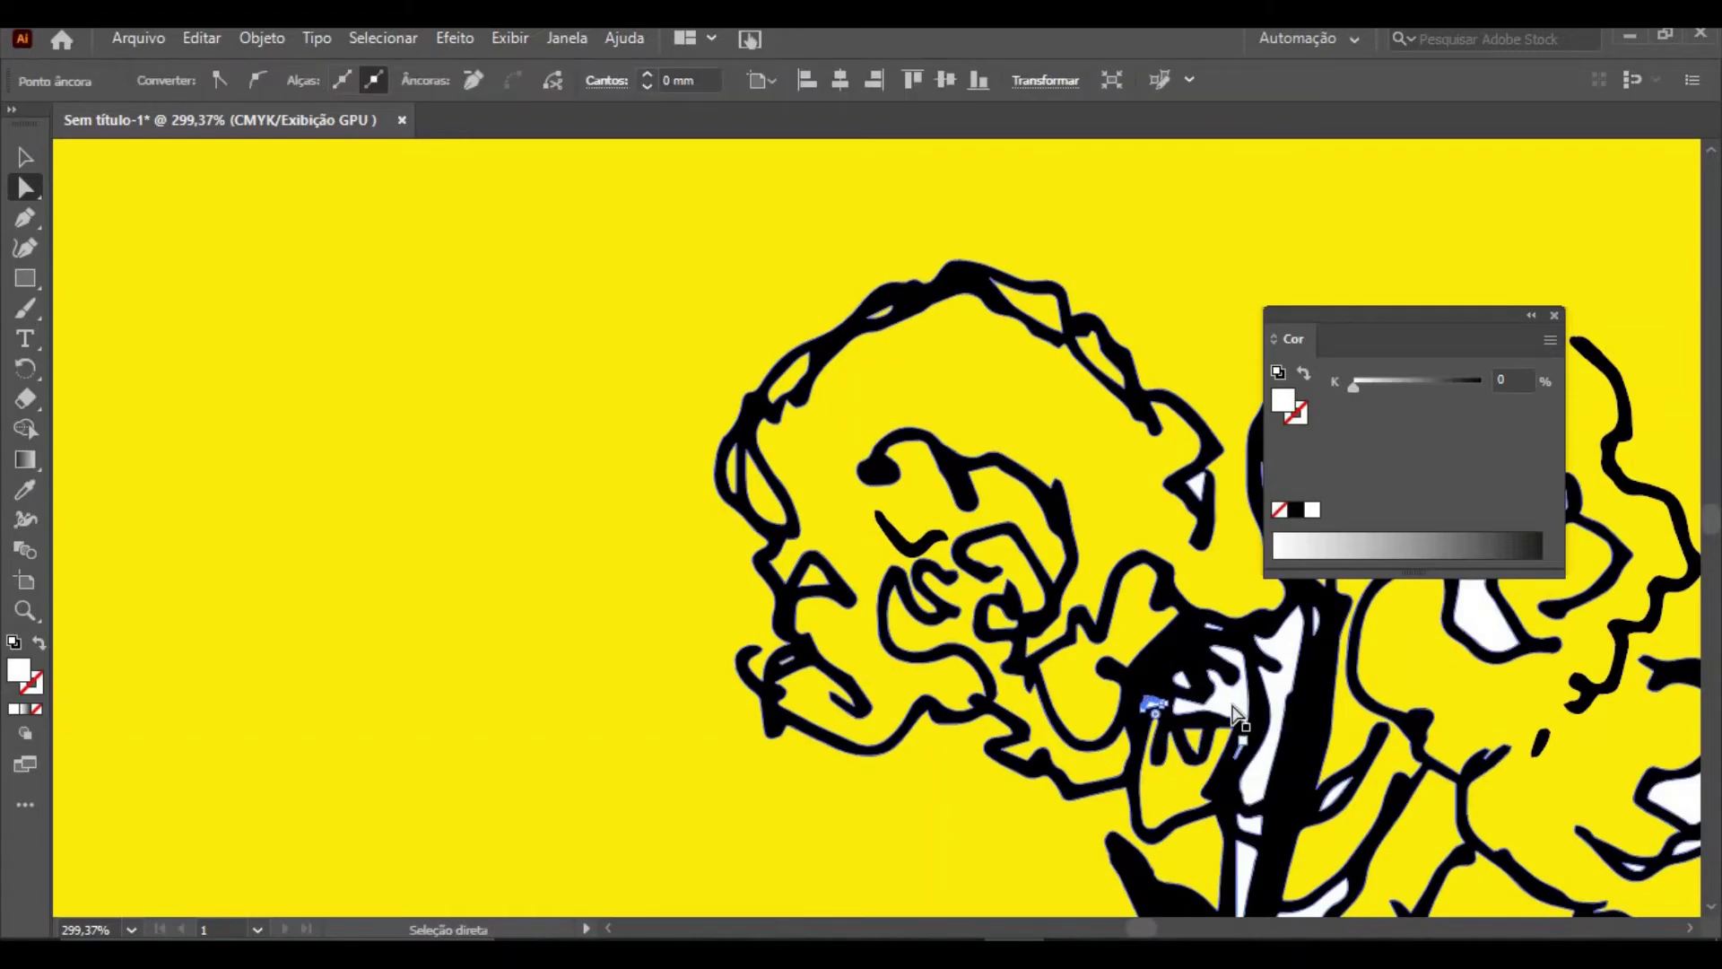
pyautogui.press('Delete')
pyautogui.click(1193, 704)
pyautogui.press('Delete')
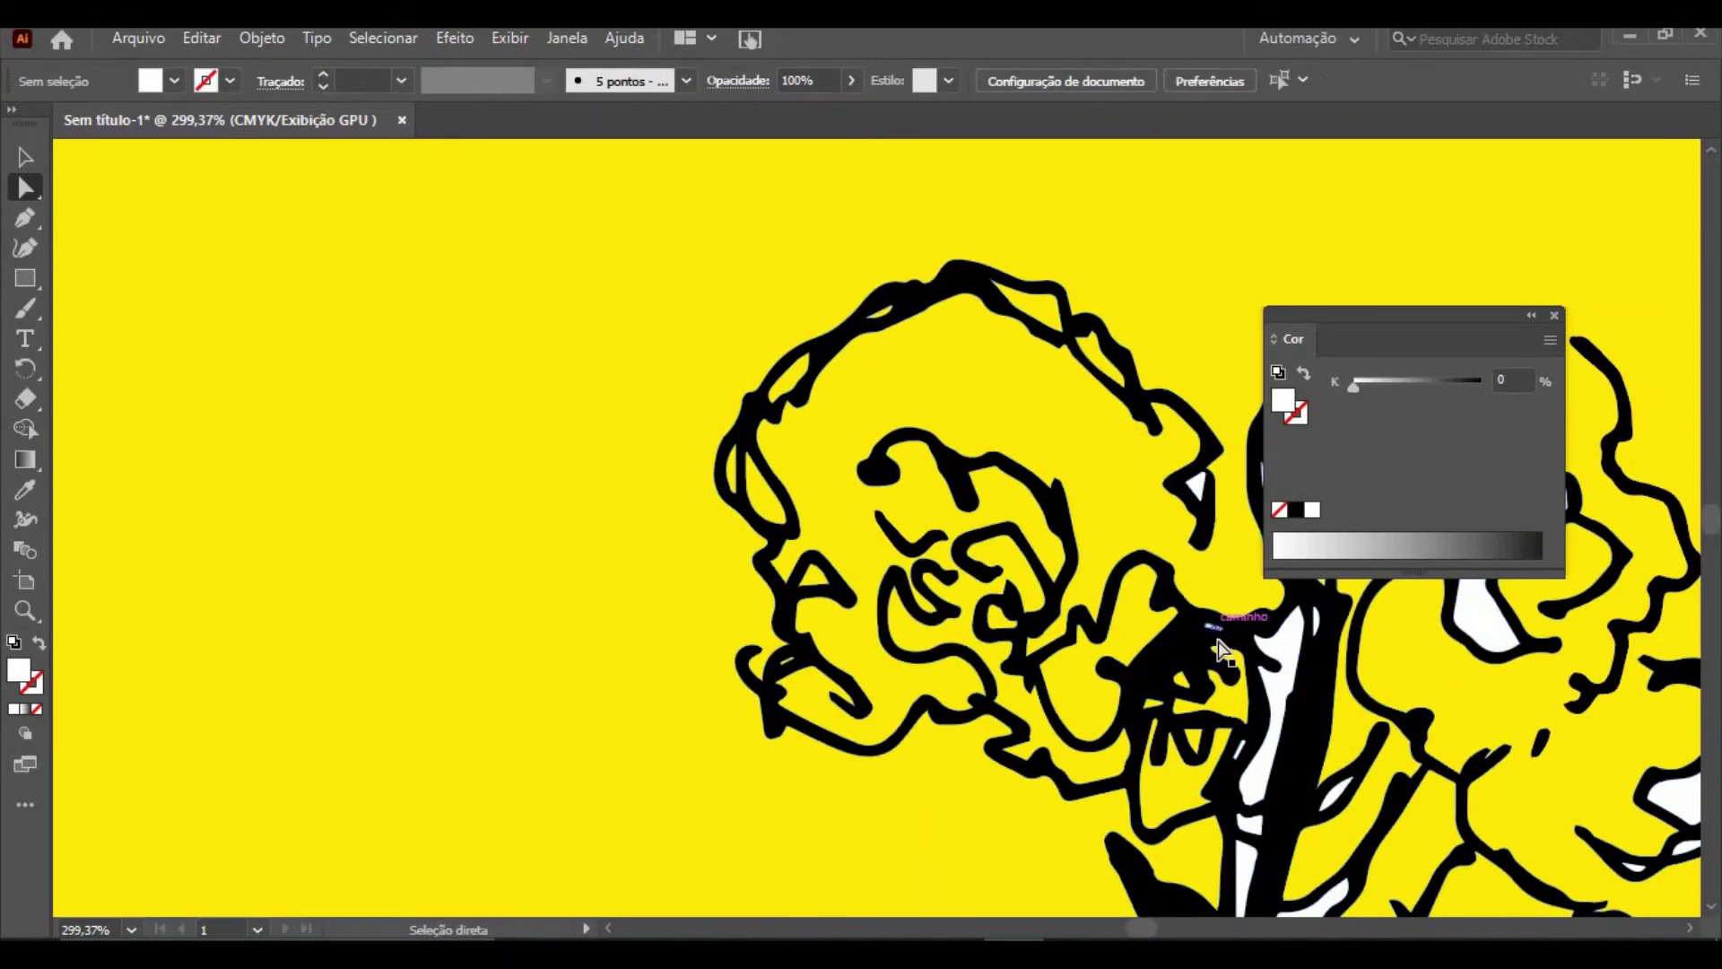
# Delete the white areas between bud and stem, at the left flower's right tip and around the stem just below the bud
pyautogui.moveTo(1246, 655); pyautogui.dragTo(1289, 655)
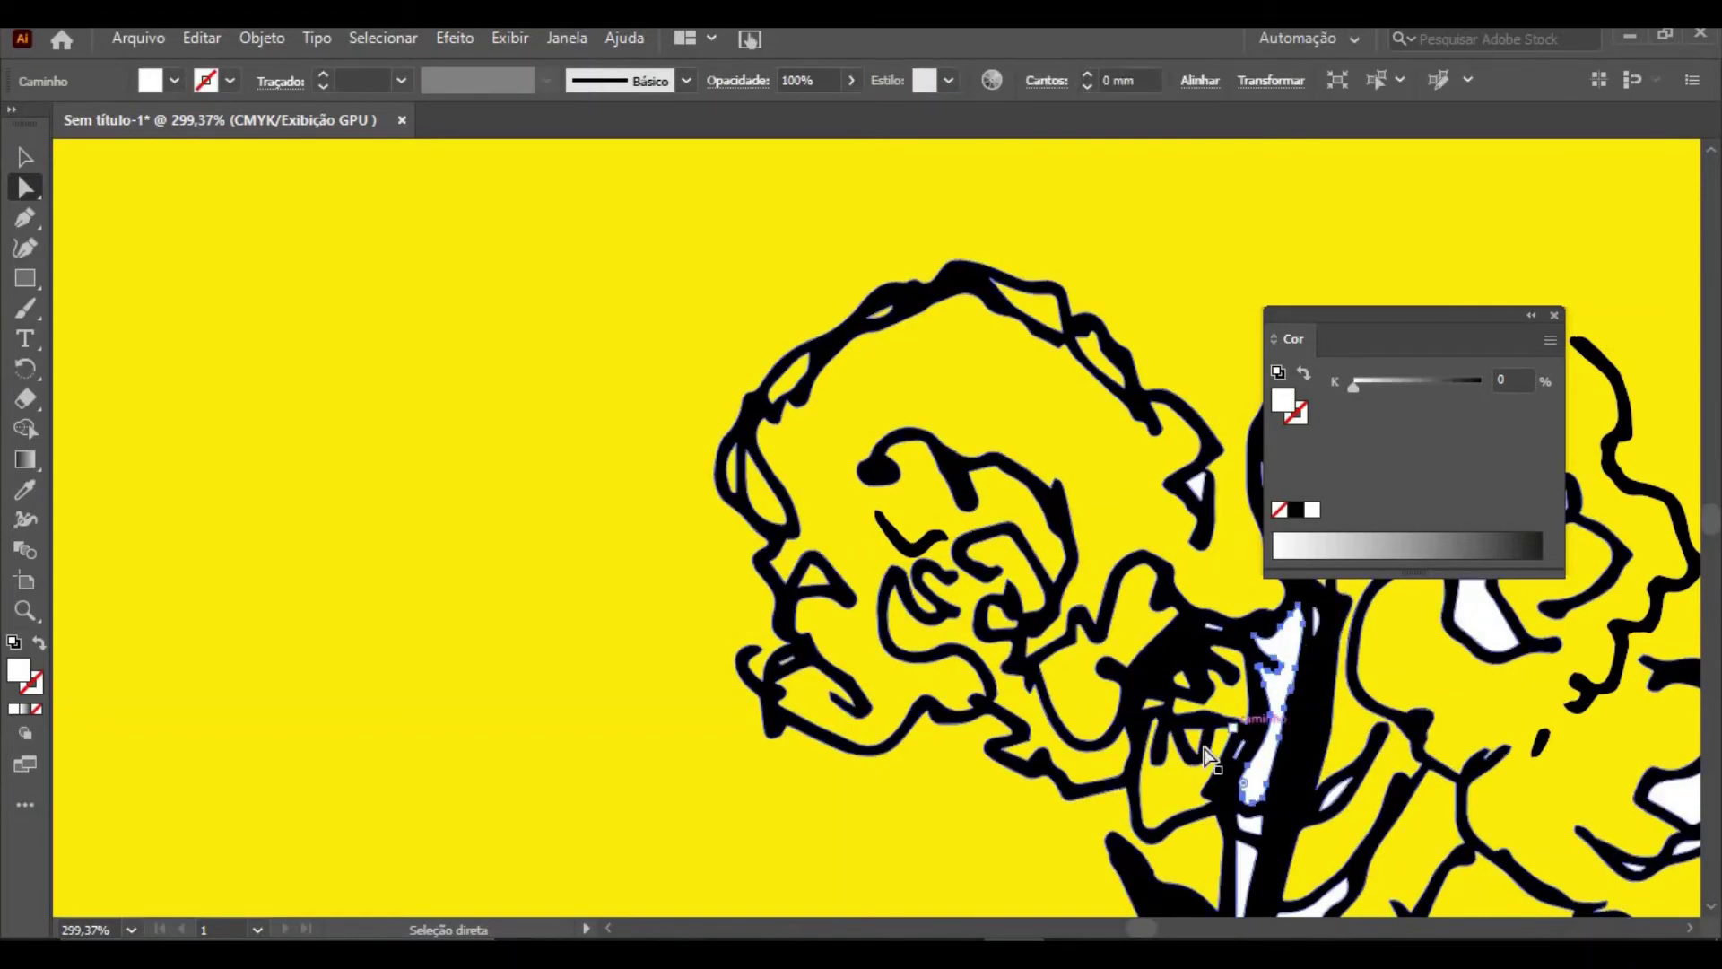
pyautogui.press('Delete')
pyautogui.click(1196, 484)
pyautogui.press('Delete')
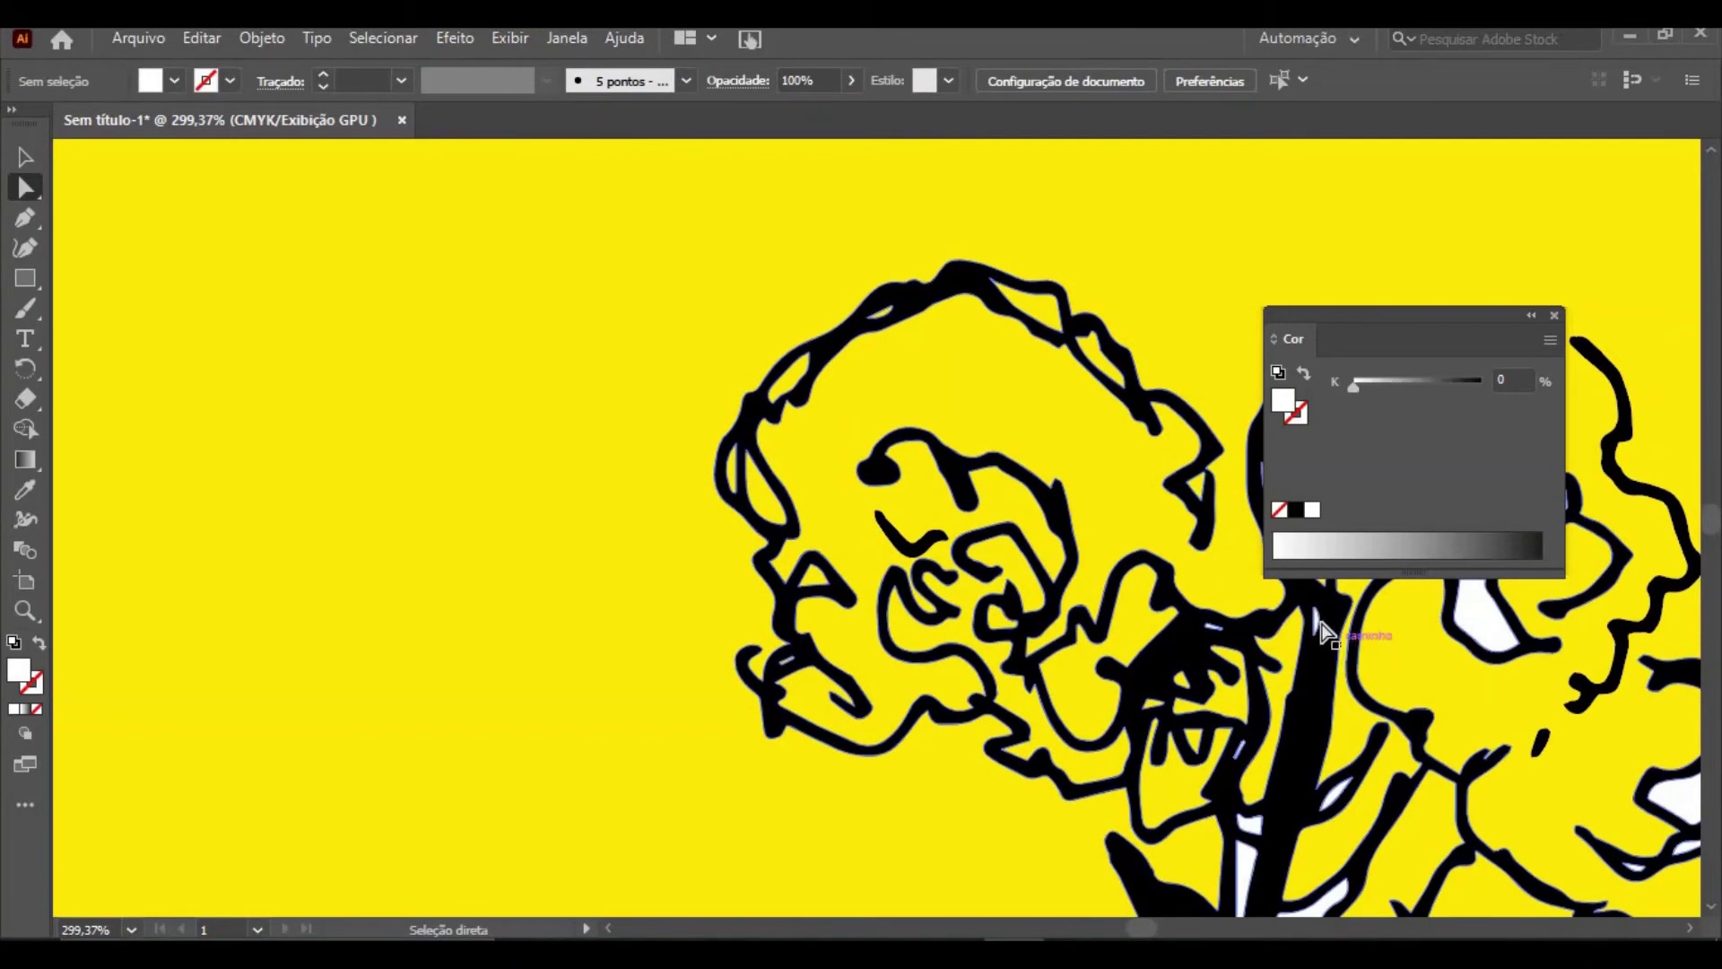
pyautogui.moveTo(1296, 709); pyautogui.dragTo(1232, 847)
pyautogui.click(1249, 836)
pyautogui.click(1221, 875)
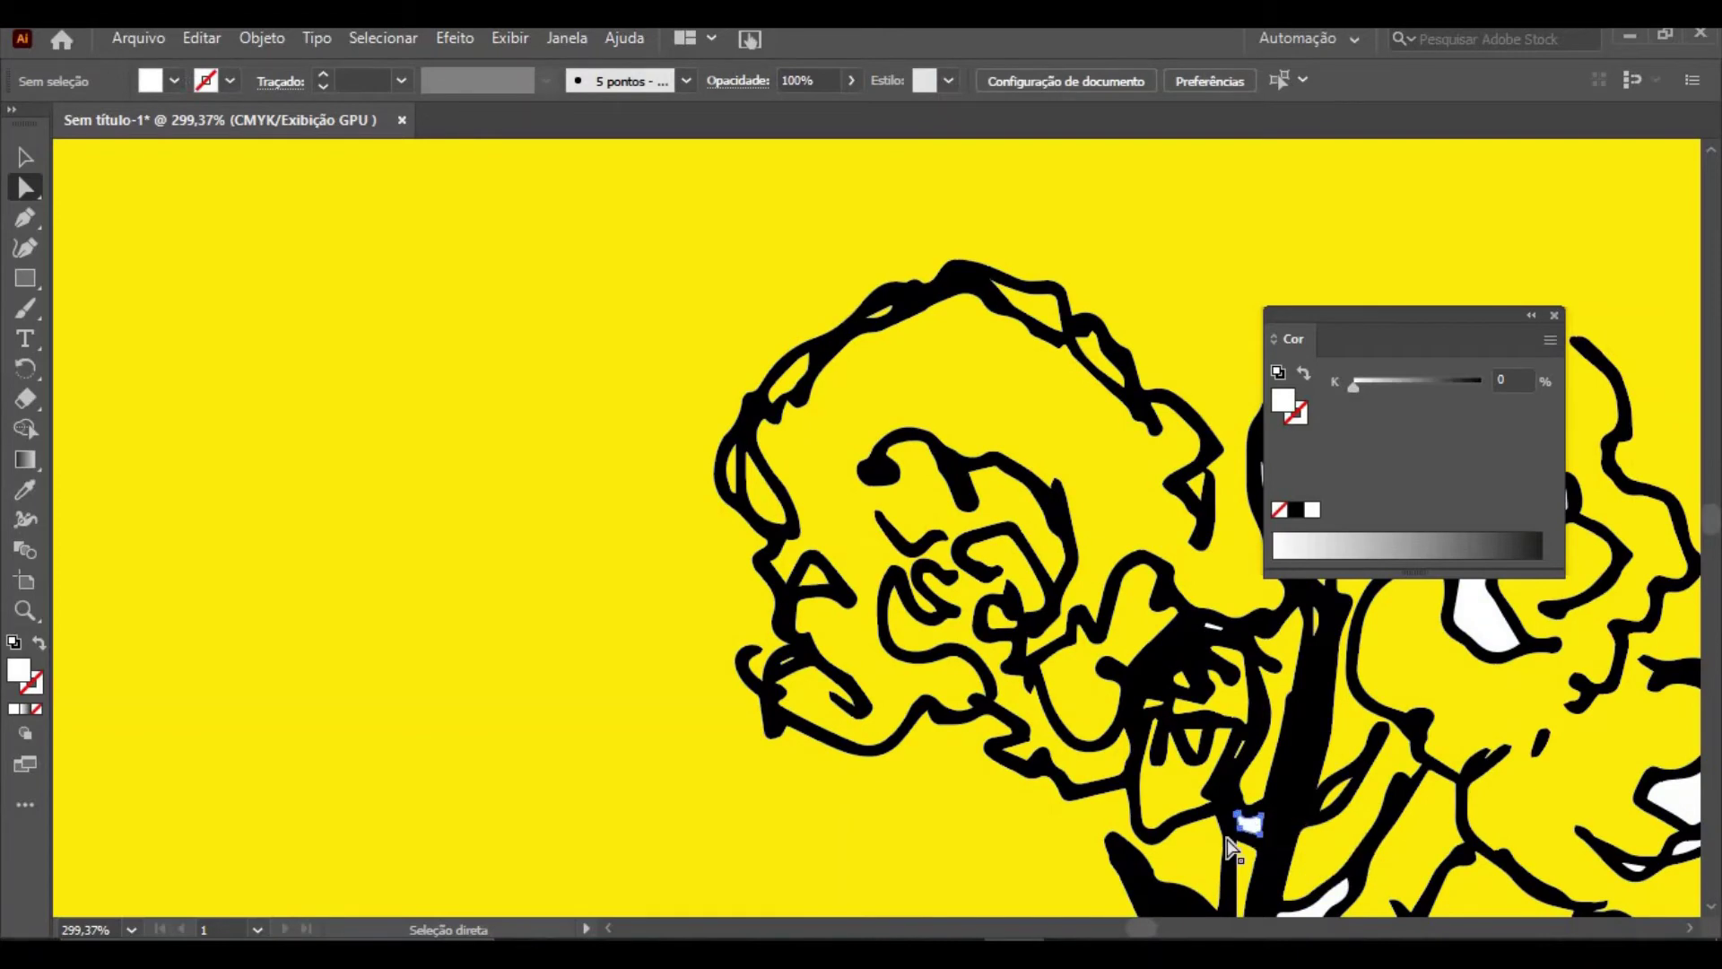
pyautogui.click(1051, 773)
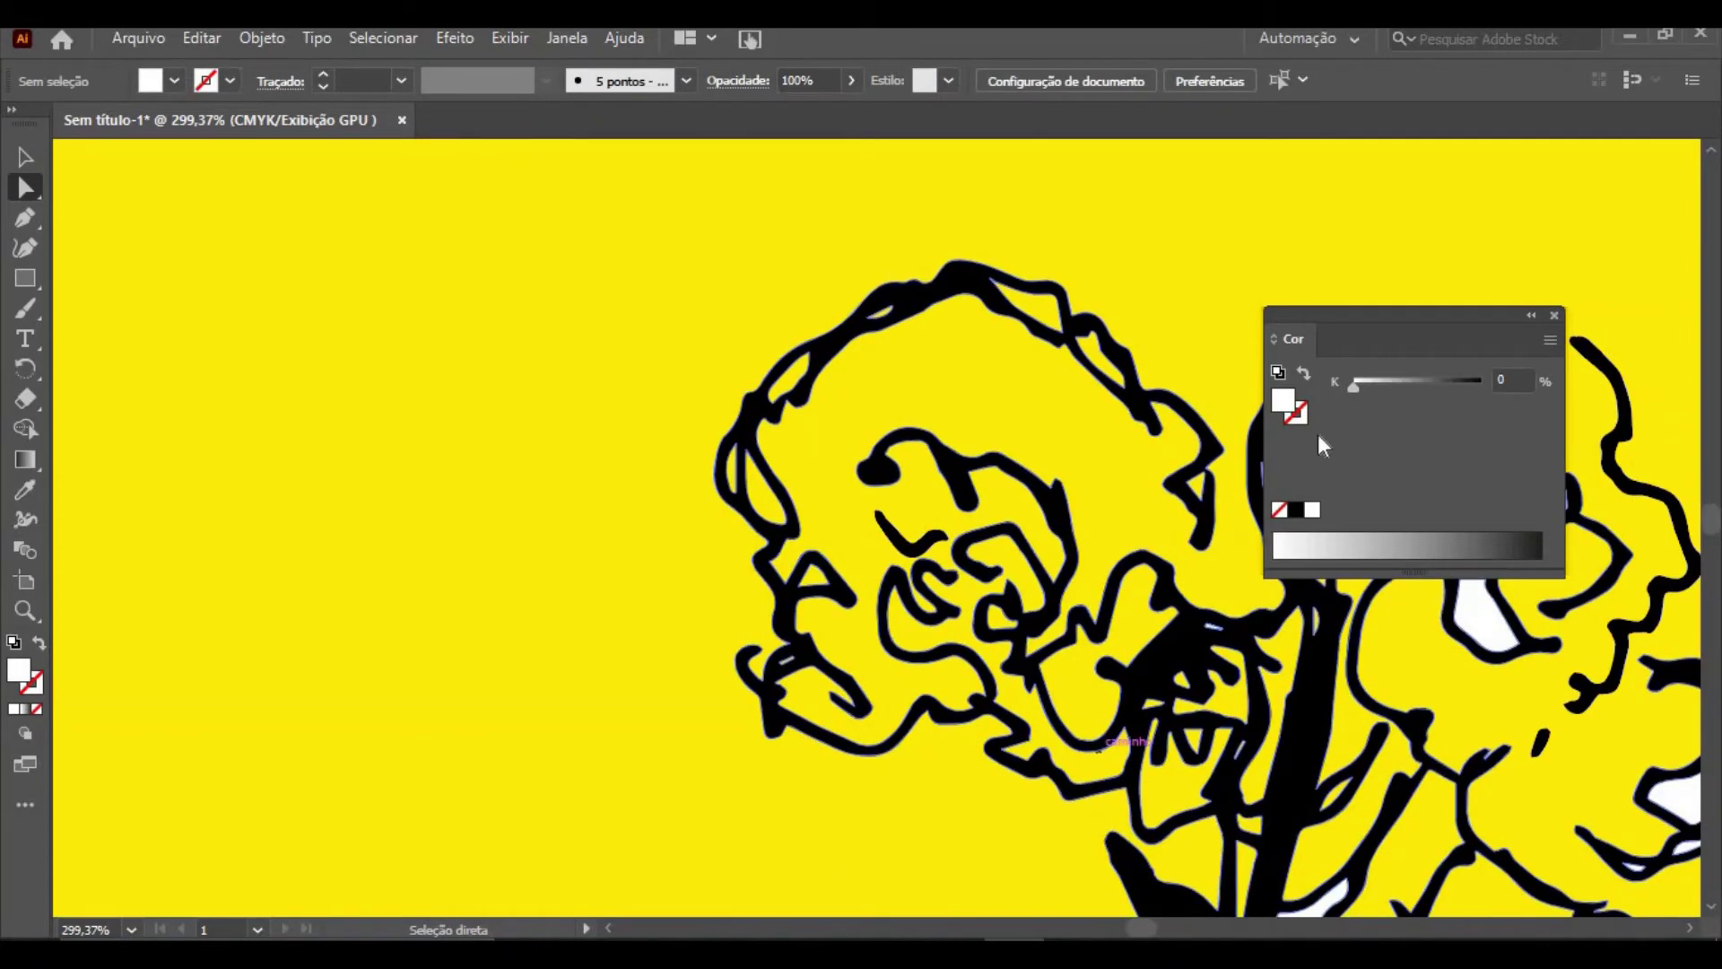
# Close the Color panel and delete the white fills in the center of the upper right flower
pyautogui.click(1555, 315)
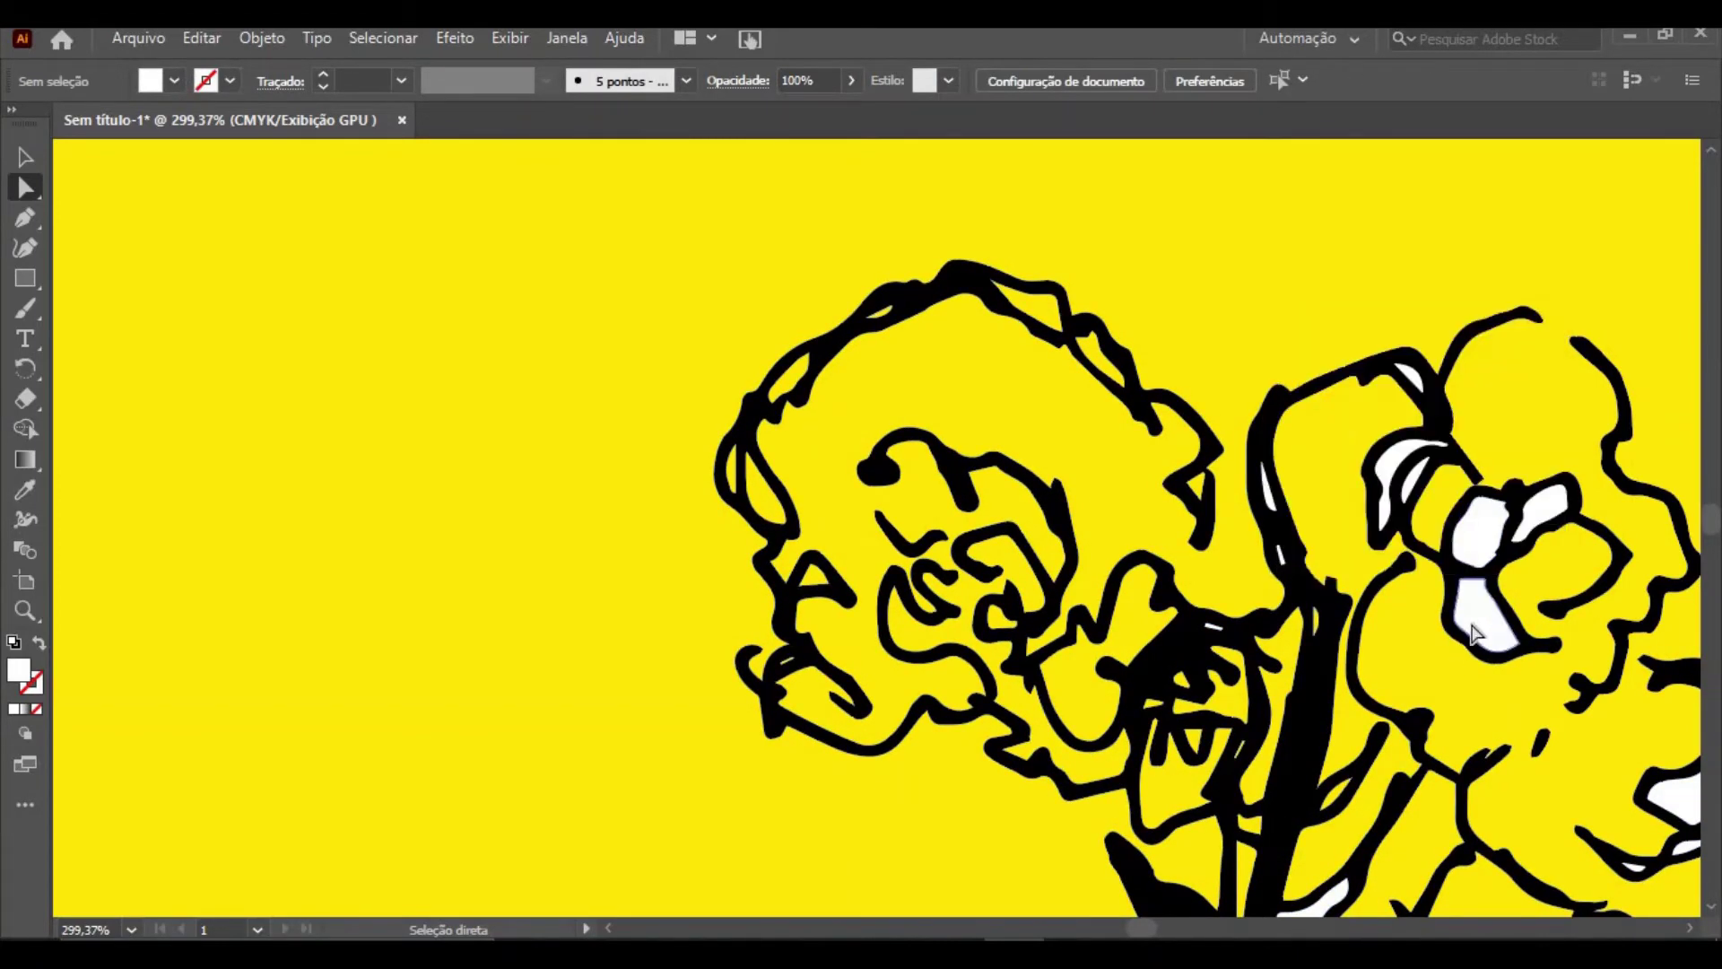
pyautogui.click(1472, 535)
pyautogui.press('Delete')
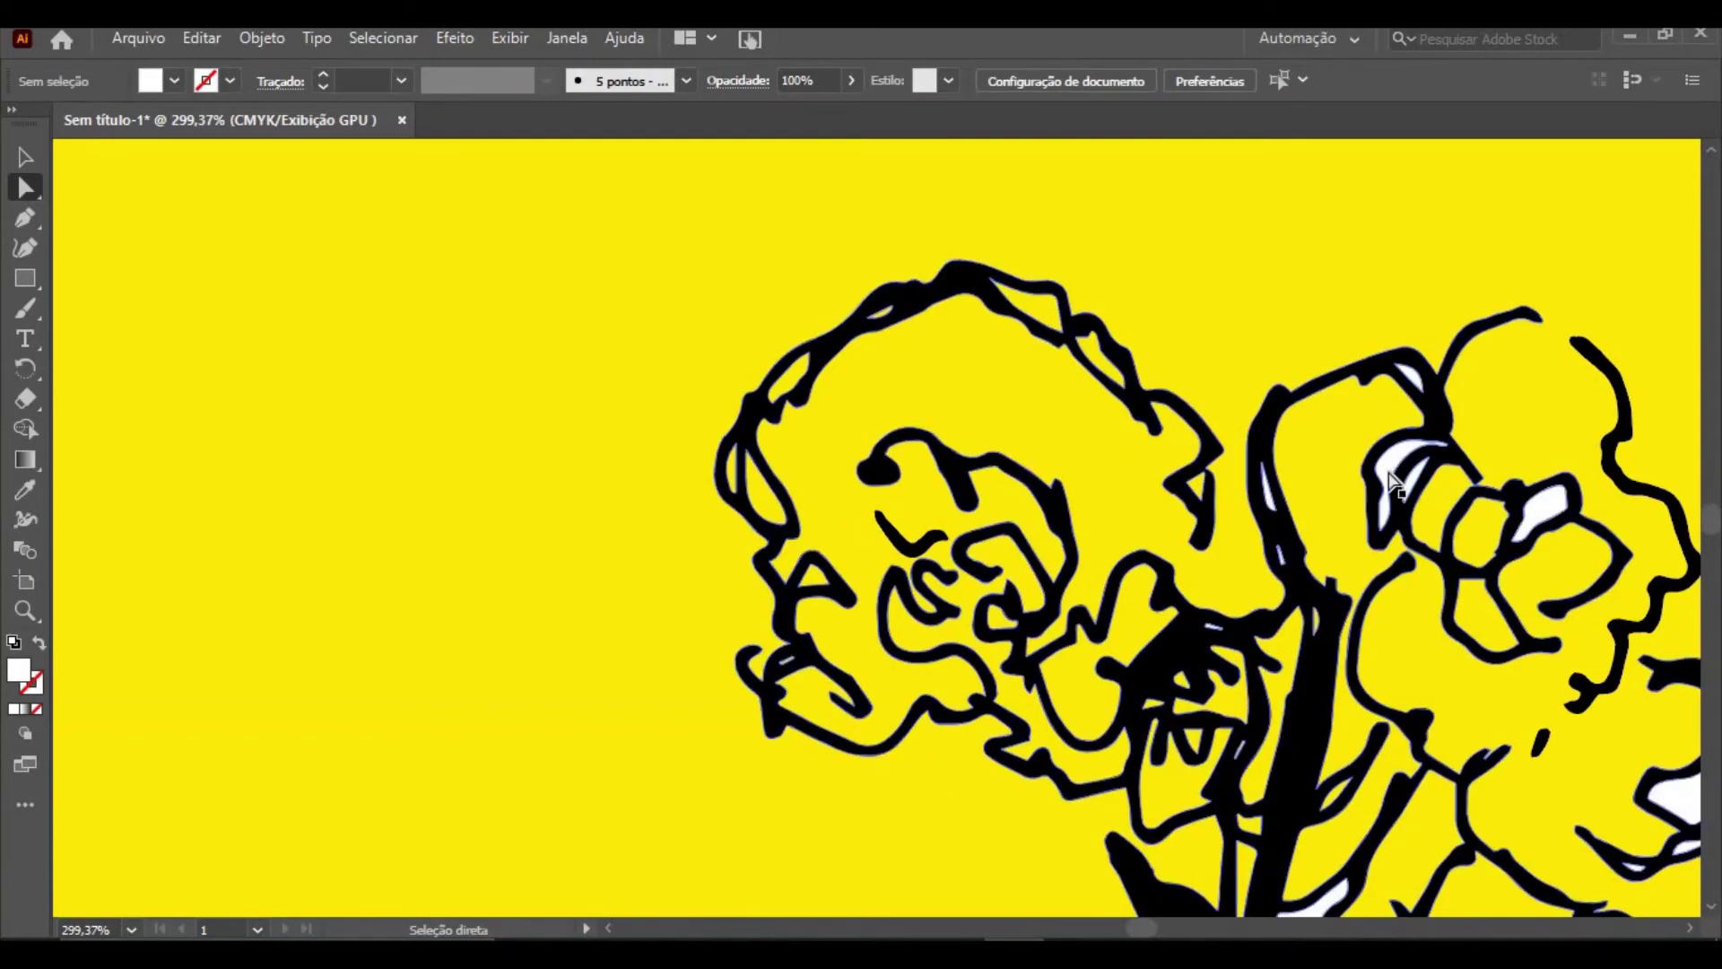
pyautogui.click(1413, 500)
pyautogui.press('Delete')
pyautogui.click(1418, 489)
pyautogui.press('Delete')
pyautogui.click(1541, 516)
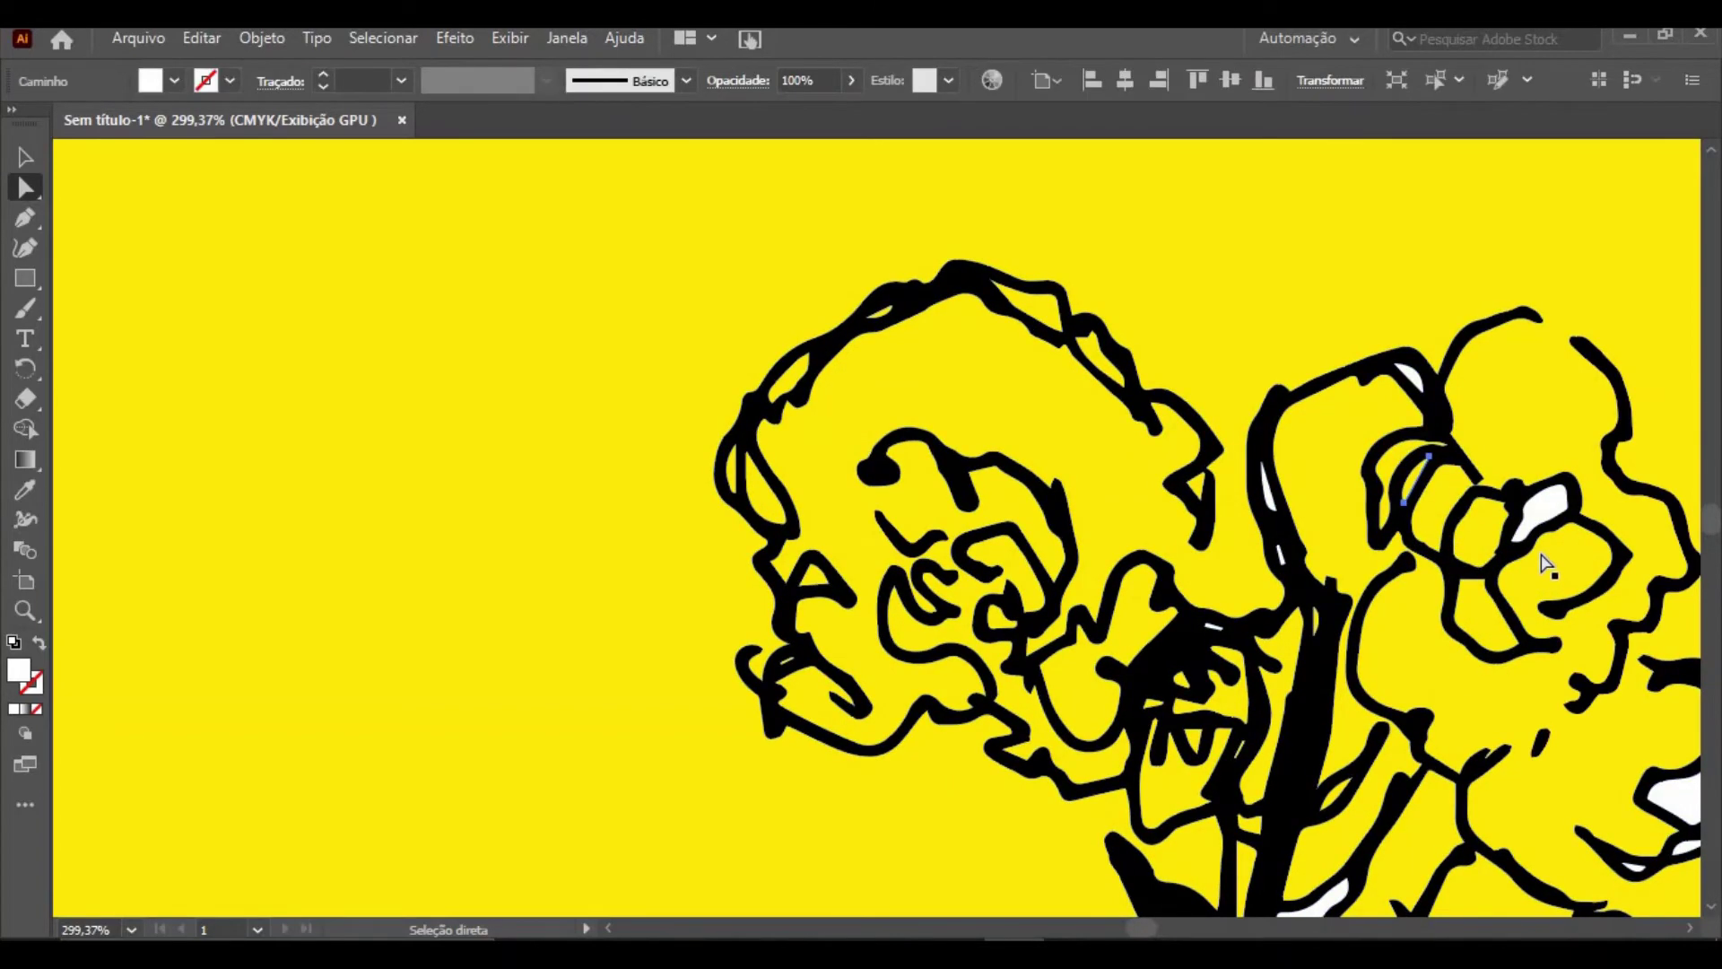
pyautogui.press('Delete')
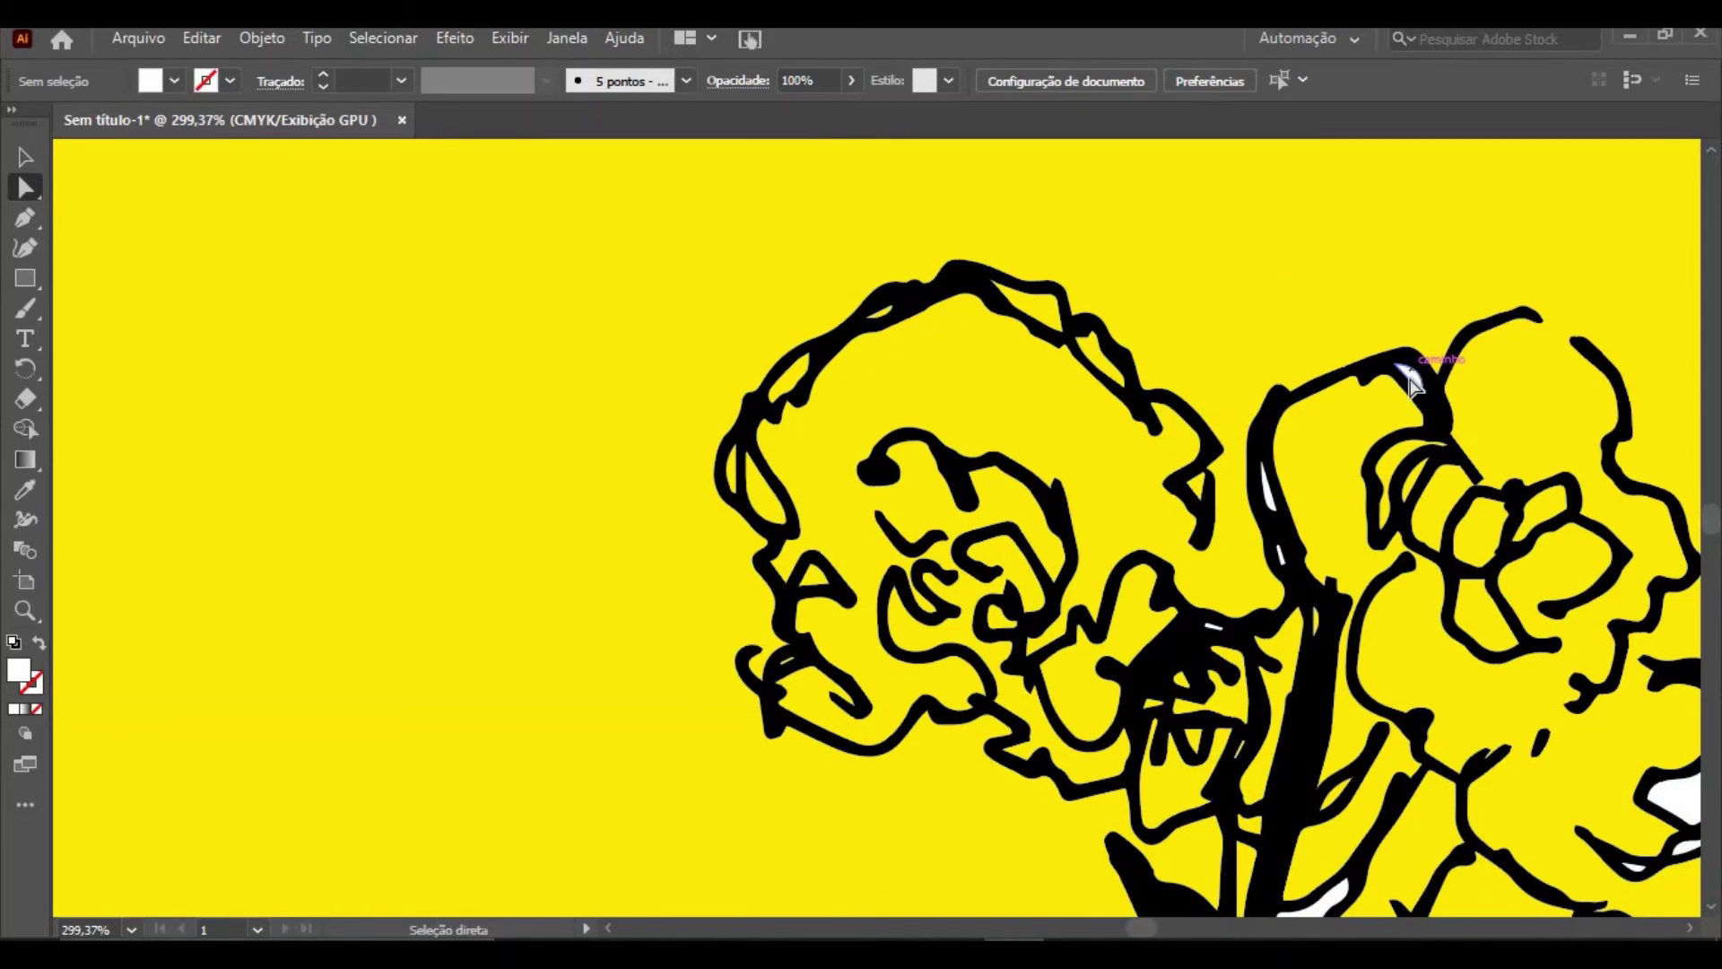
# Delete the white slivers within the outline of the upper right flower's left petal
pyautogui.click(1293, 558)
pyautogui.moveTo(1293, 558)
pyautogui.mouseDown()
pyautogui.moveTo(1299, 607)
pyautogui.moveTo(1280, 569)
pyautogui.mouseUp()
pyautogui.click(1324, 706)
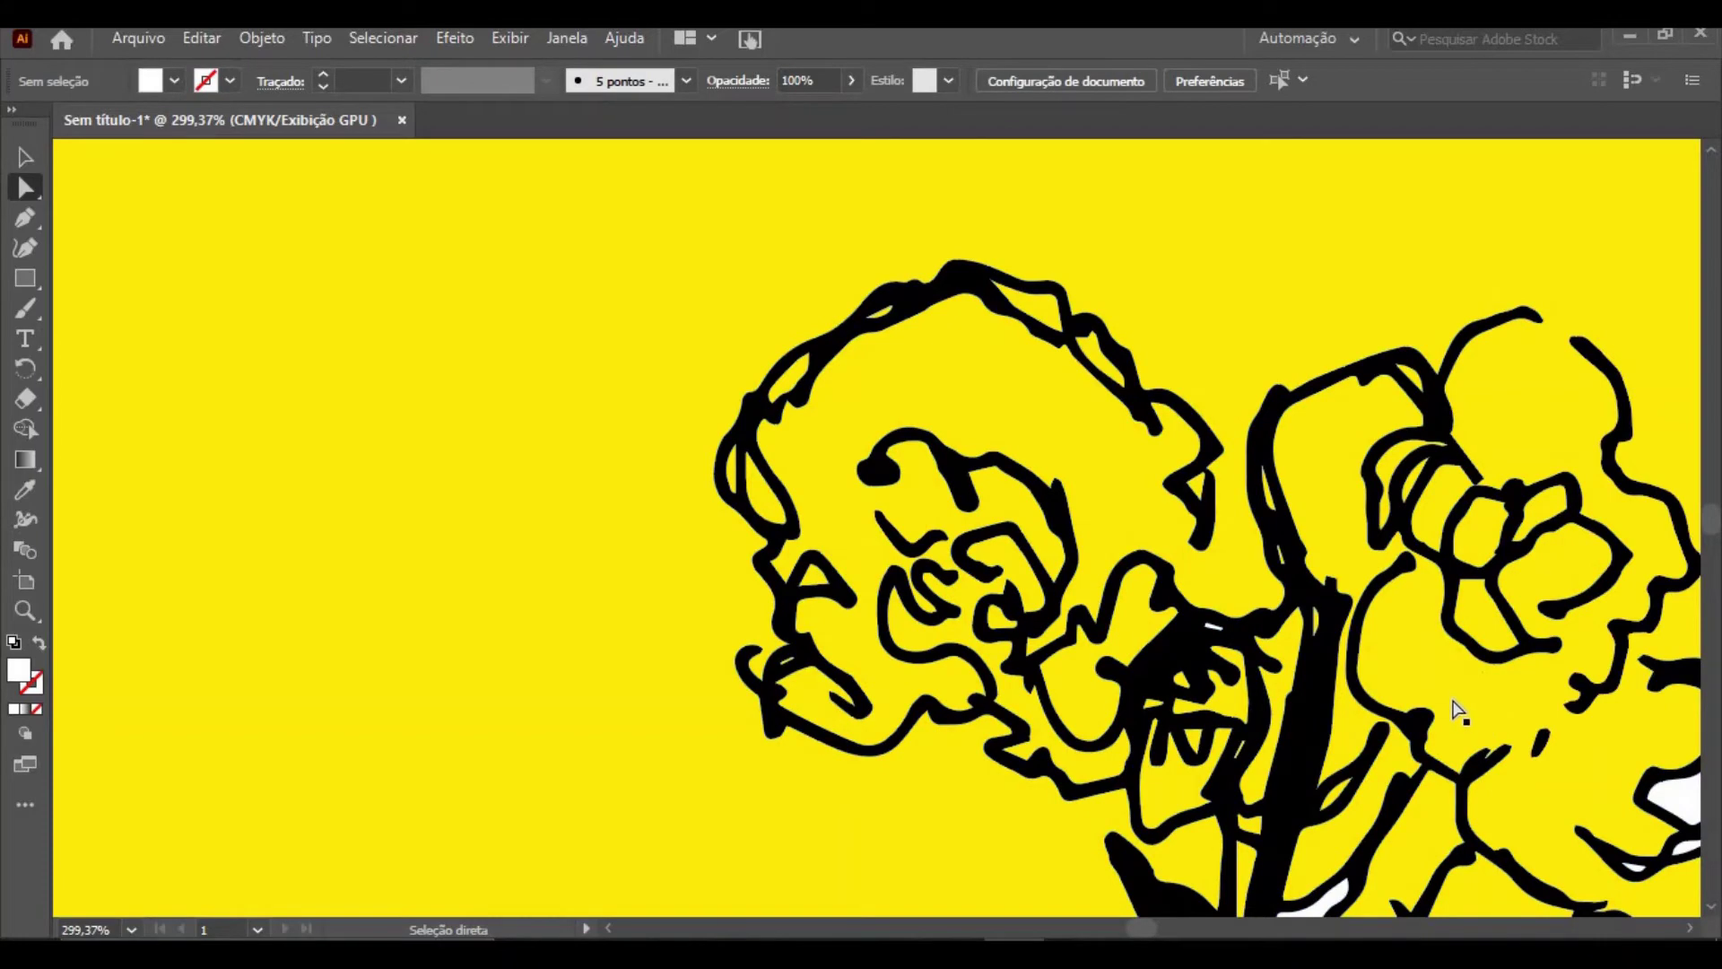
# Delete the white sliver atop the bud, the white fill right of the stem and the large lower petal's white fill
pyautogui.moveTo(1438, 703); pyautogui.dragTo(925, 729)
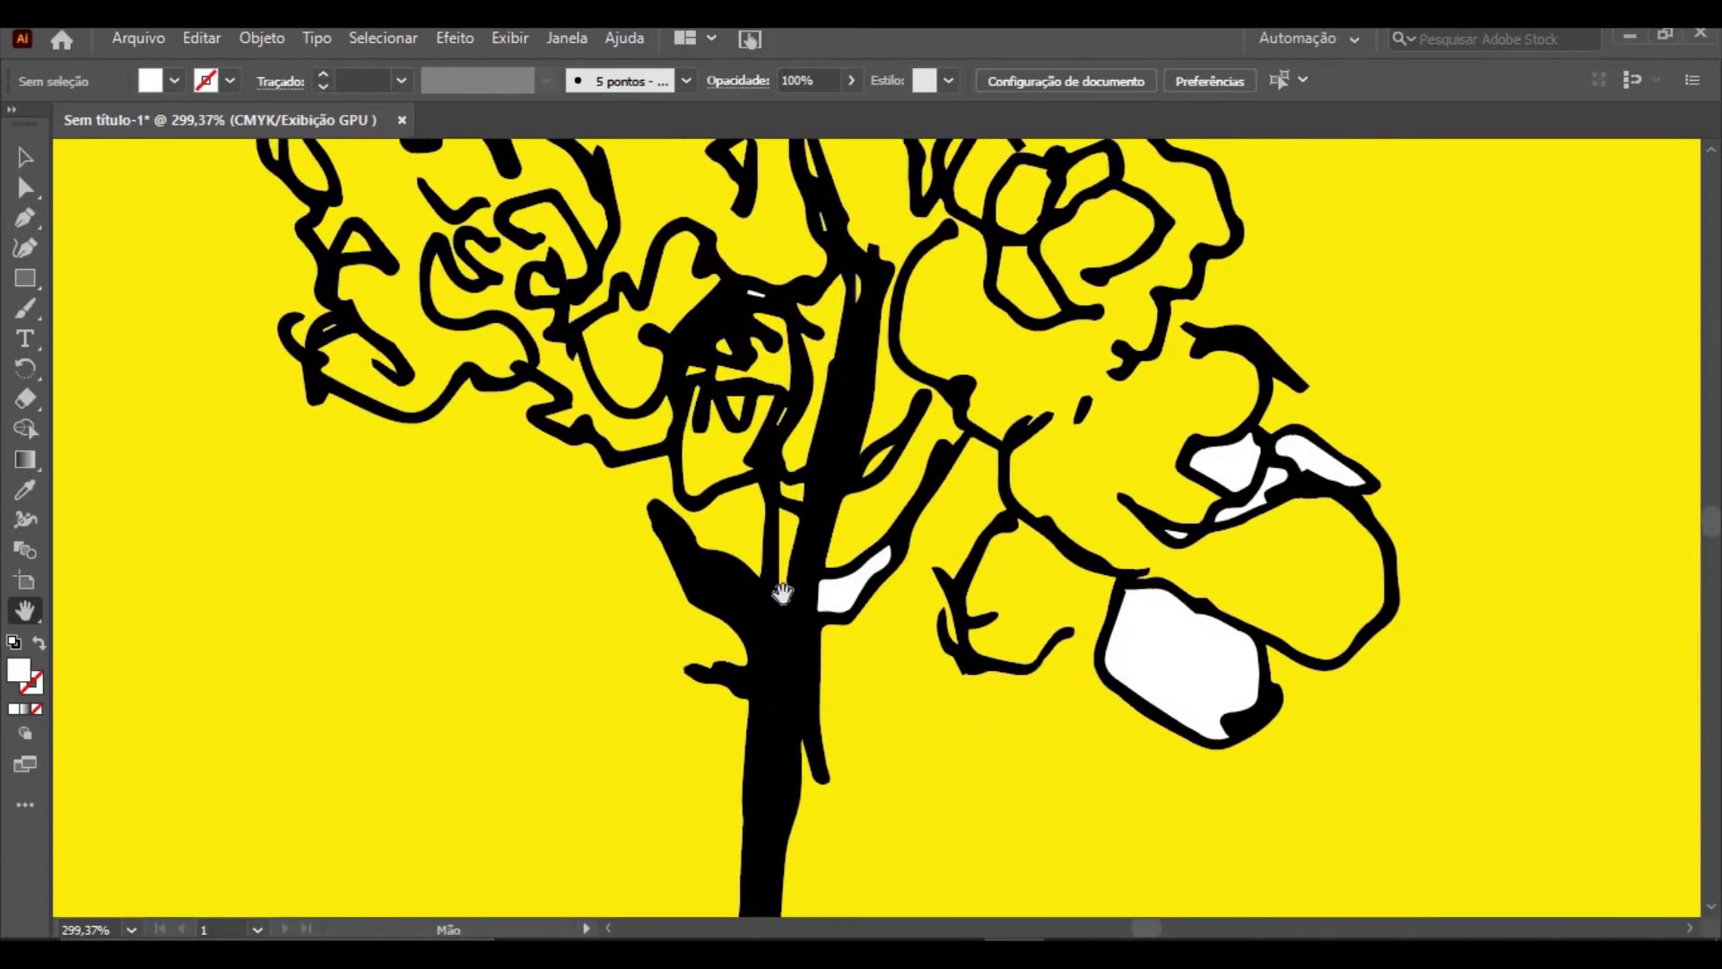
pyautogui.click(25, 187)
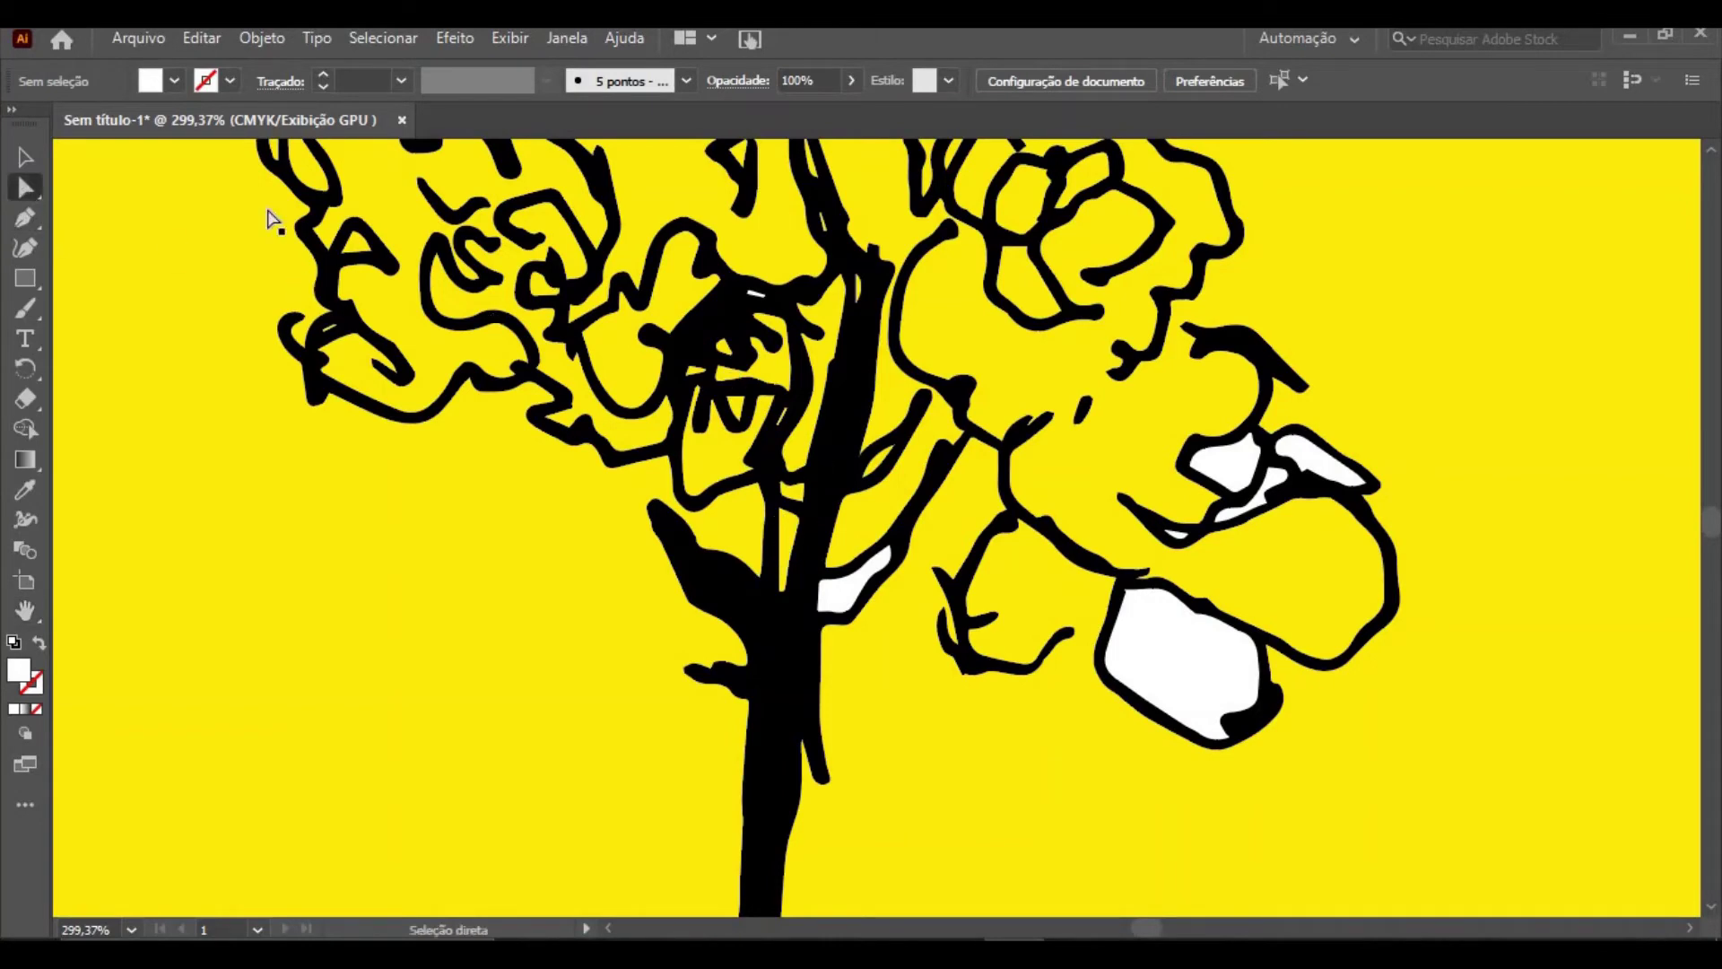
pyautogui.click(787, 545)
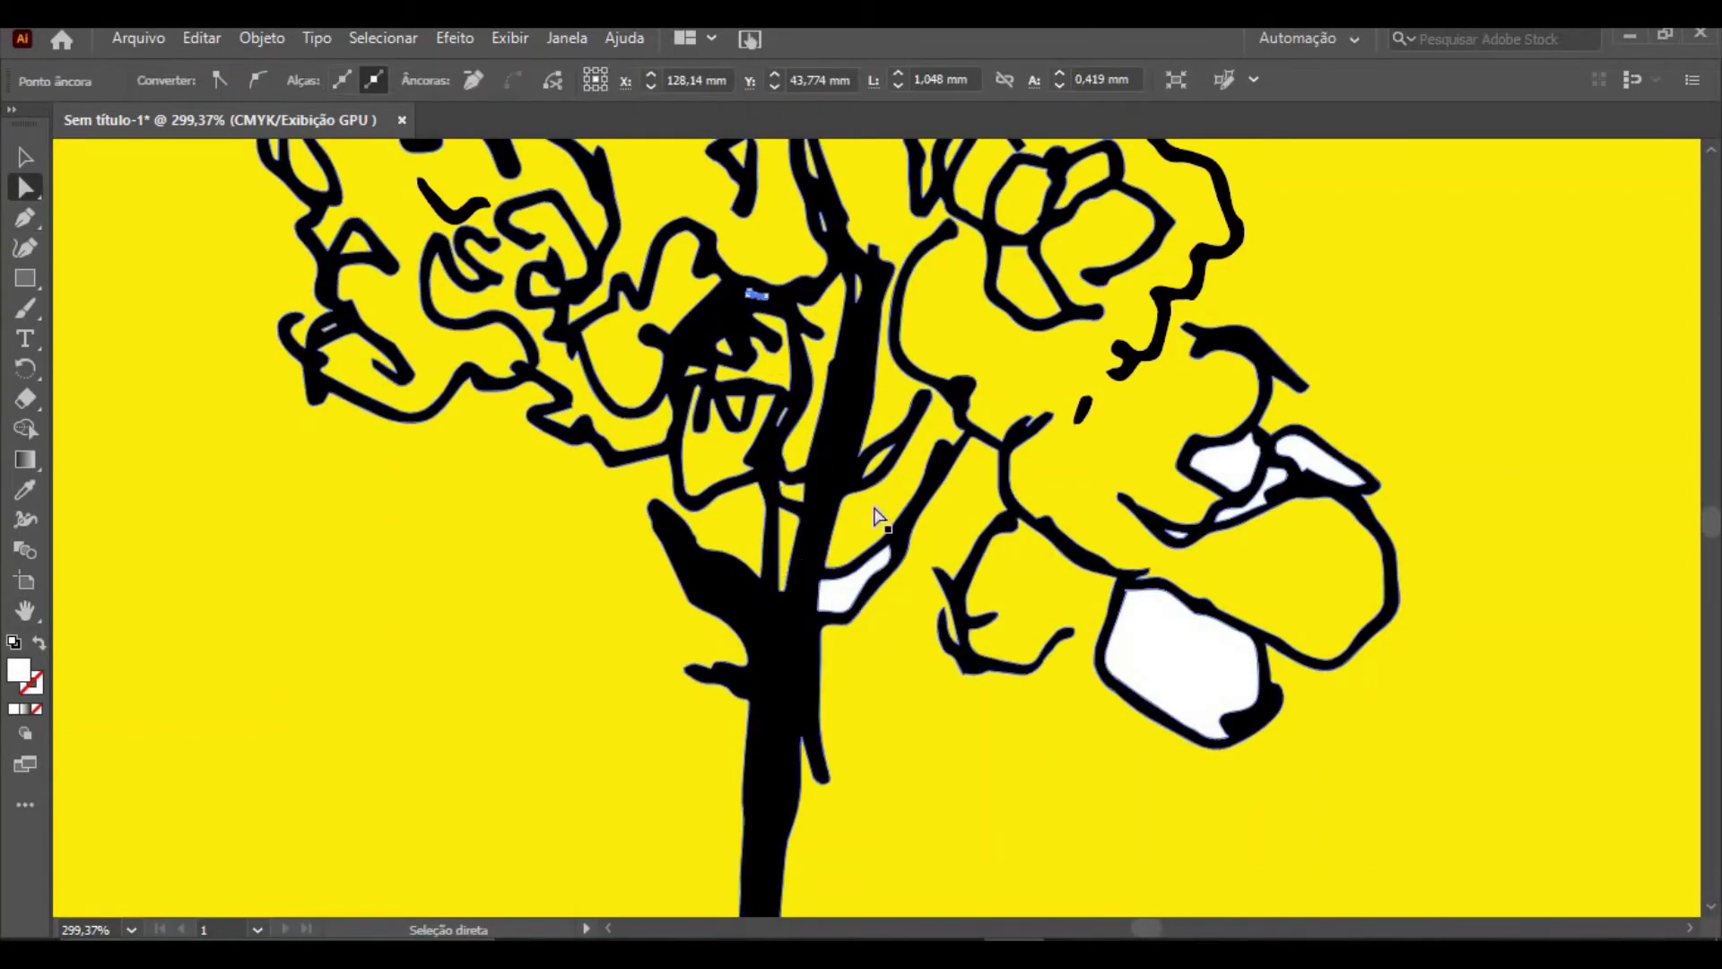
pyautogui.click(928, 529)
pyautogui.click(839, 612)
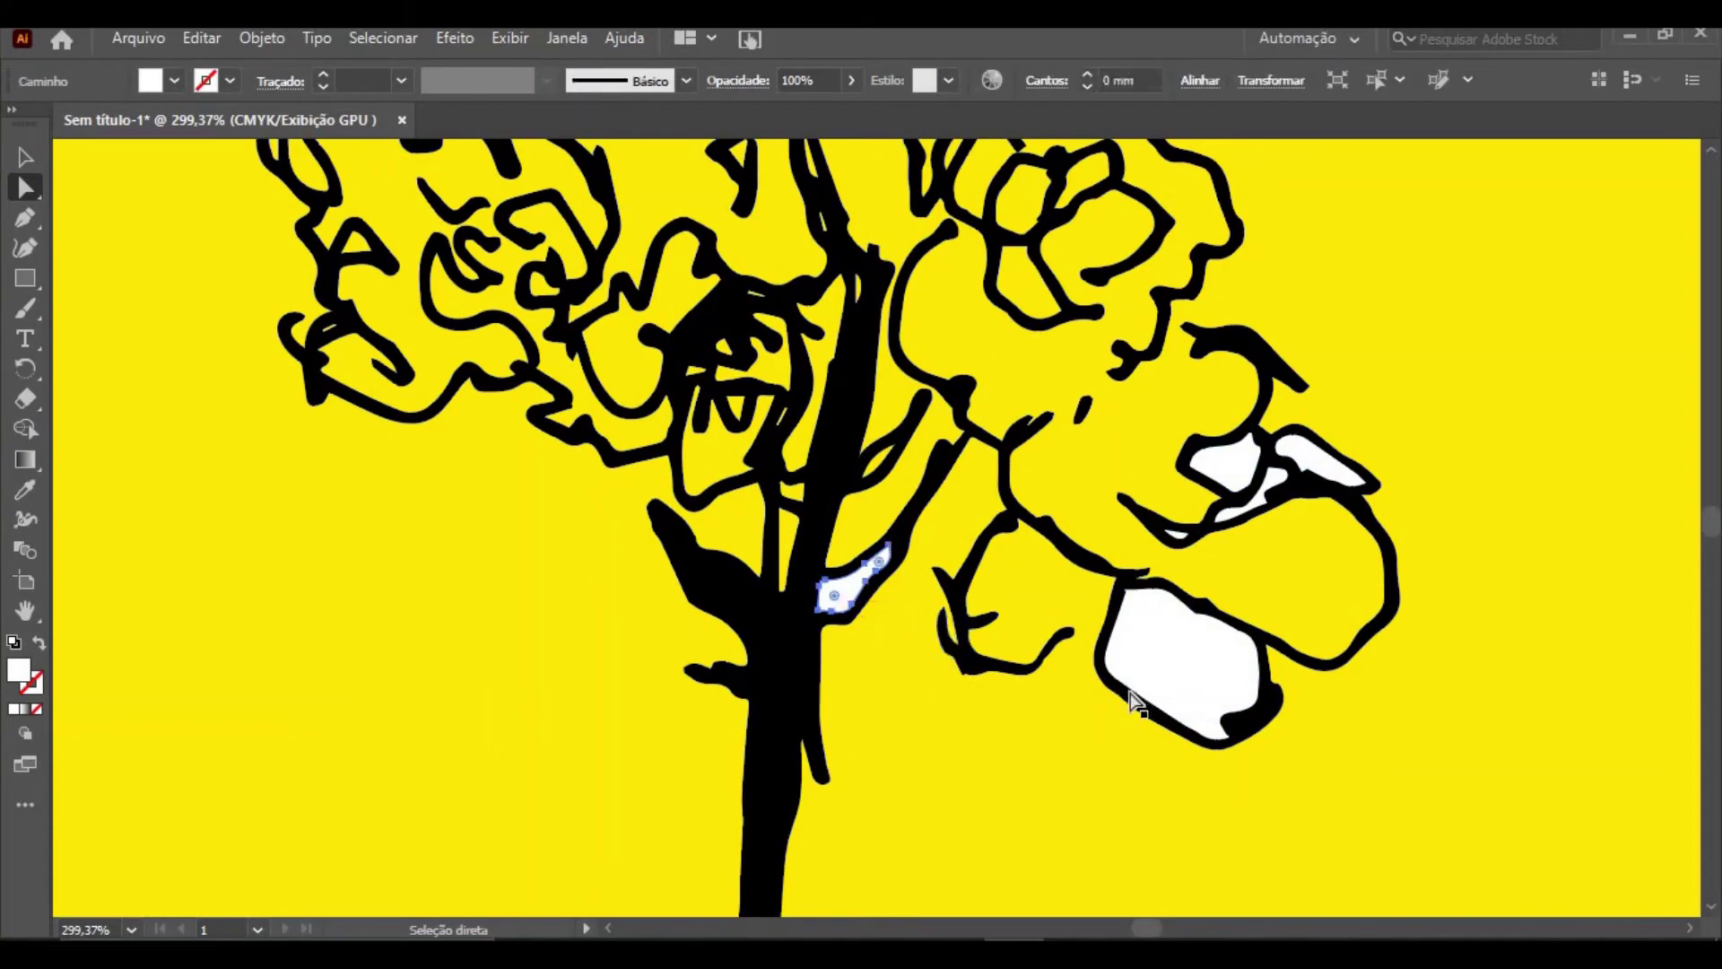
pyautogui.press('Delete')
pyautogui.click(1142, 685)
pyautogui.press('Delete')
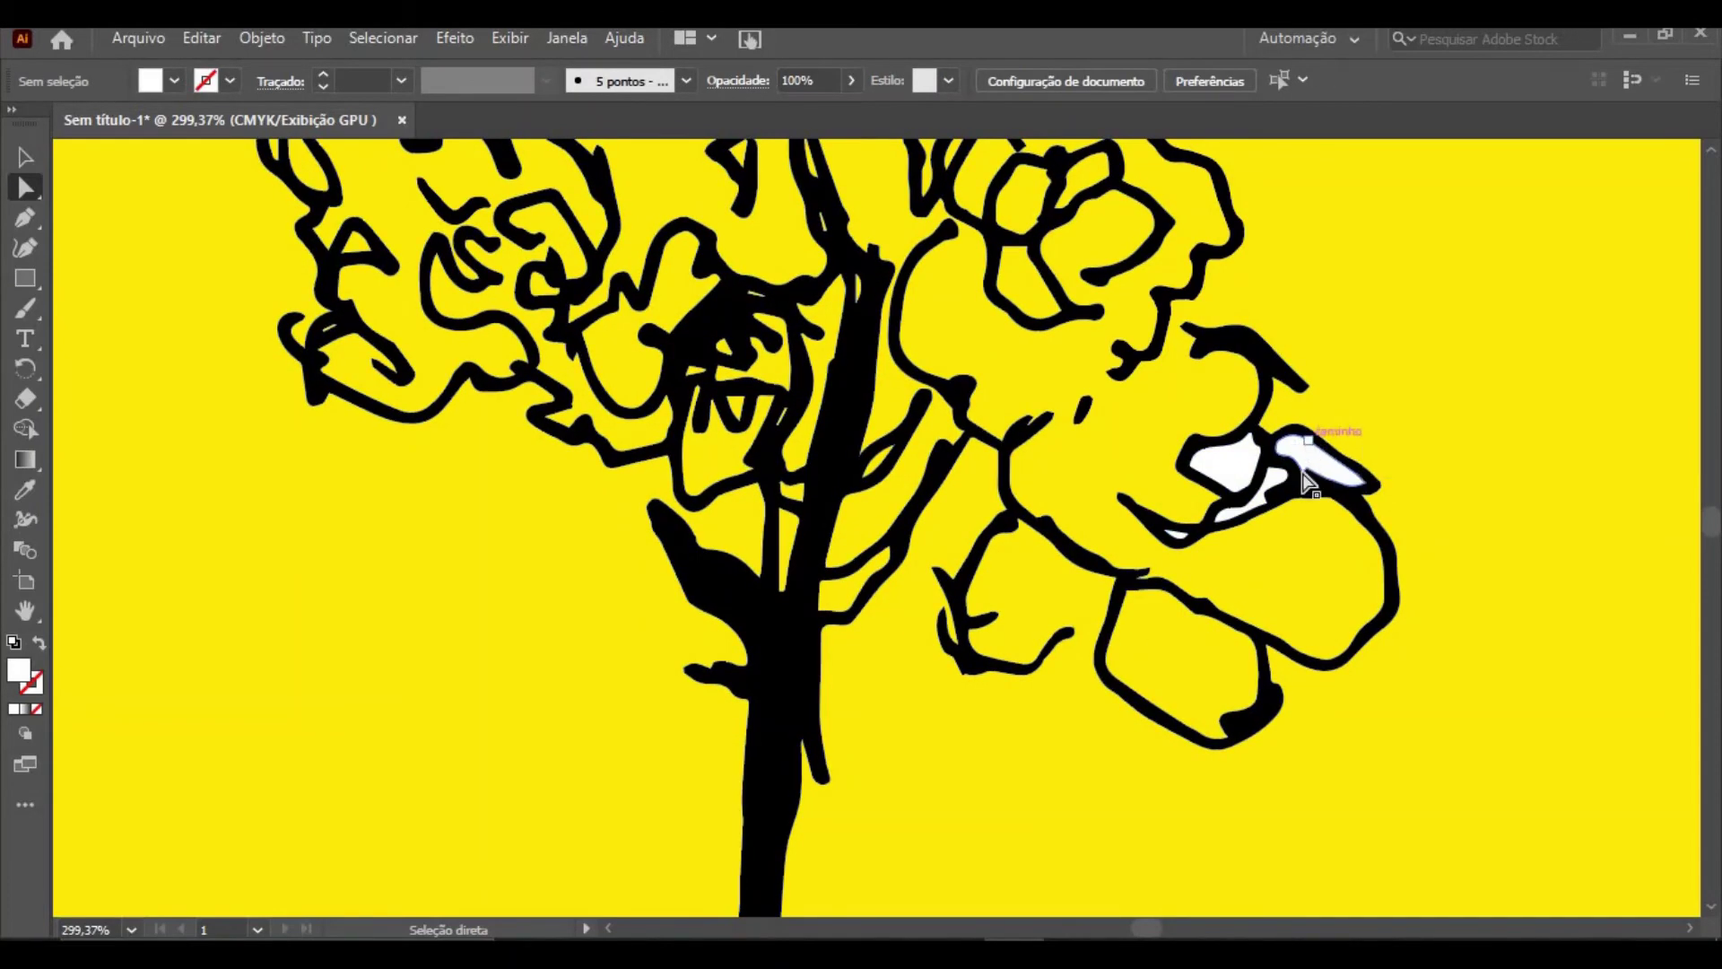
# Delete the white fills in the center and upper edge of the lower right flower
pyautogui.click(1315, 465)
pyautogui.press('Delete')
pyautogui.click(1247, 507)
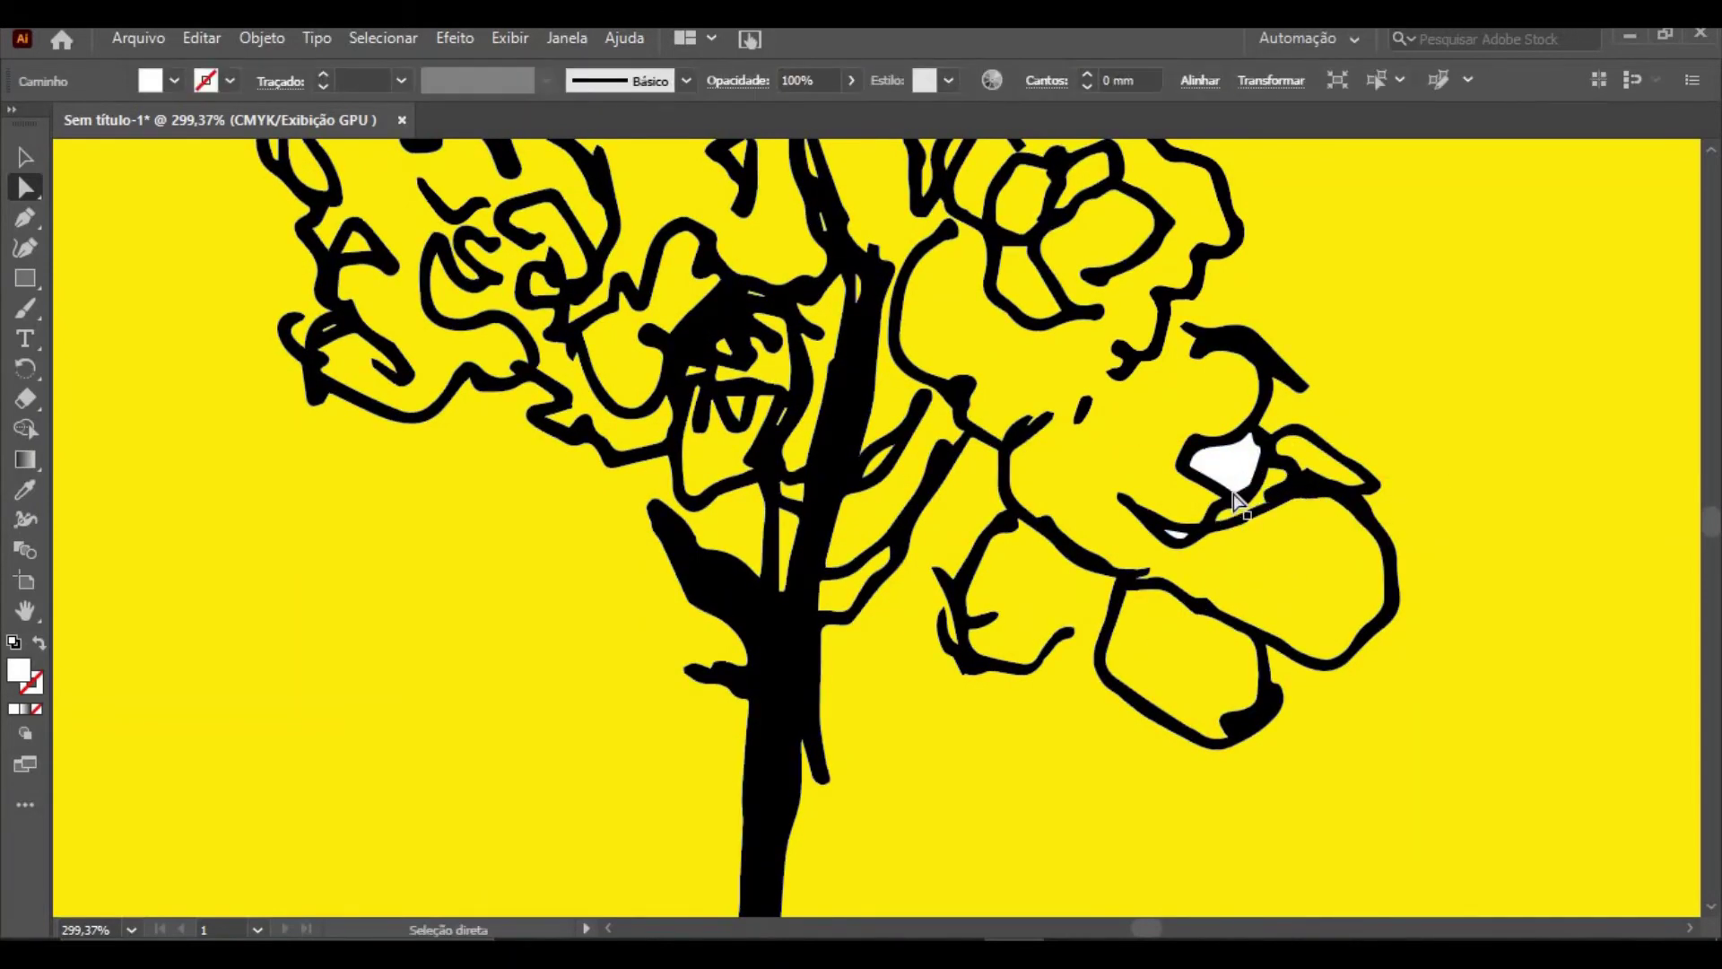
pyautogui.press('Delete')
pyautogui.click(1222, 462)
pyautogui.press('Delete')
pyautogui.click(1189, 635)
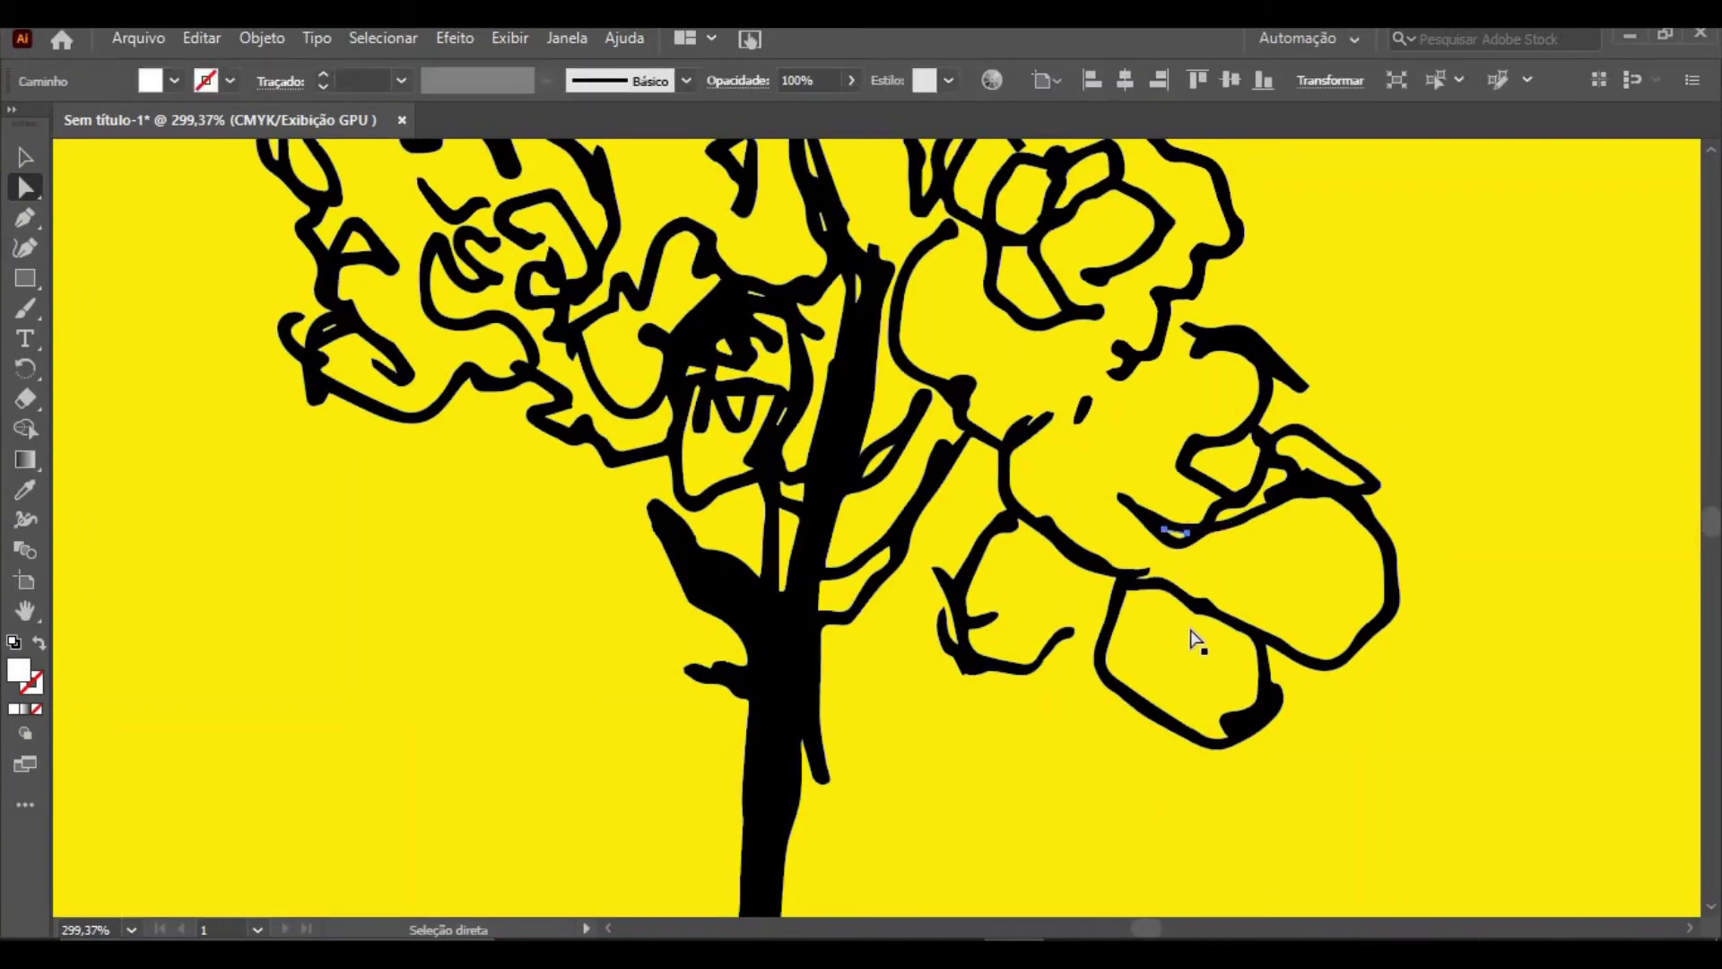
pyautogui.press('Delete')
# Delete the larger white triangle at the base of the stem above the pot
pyautogui.press('space')
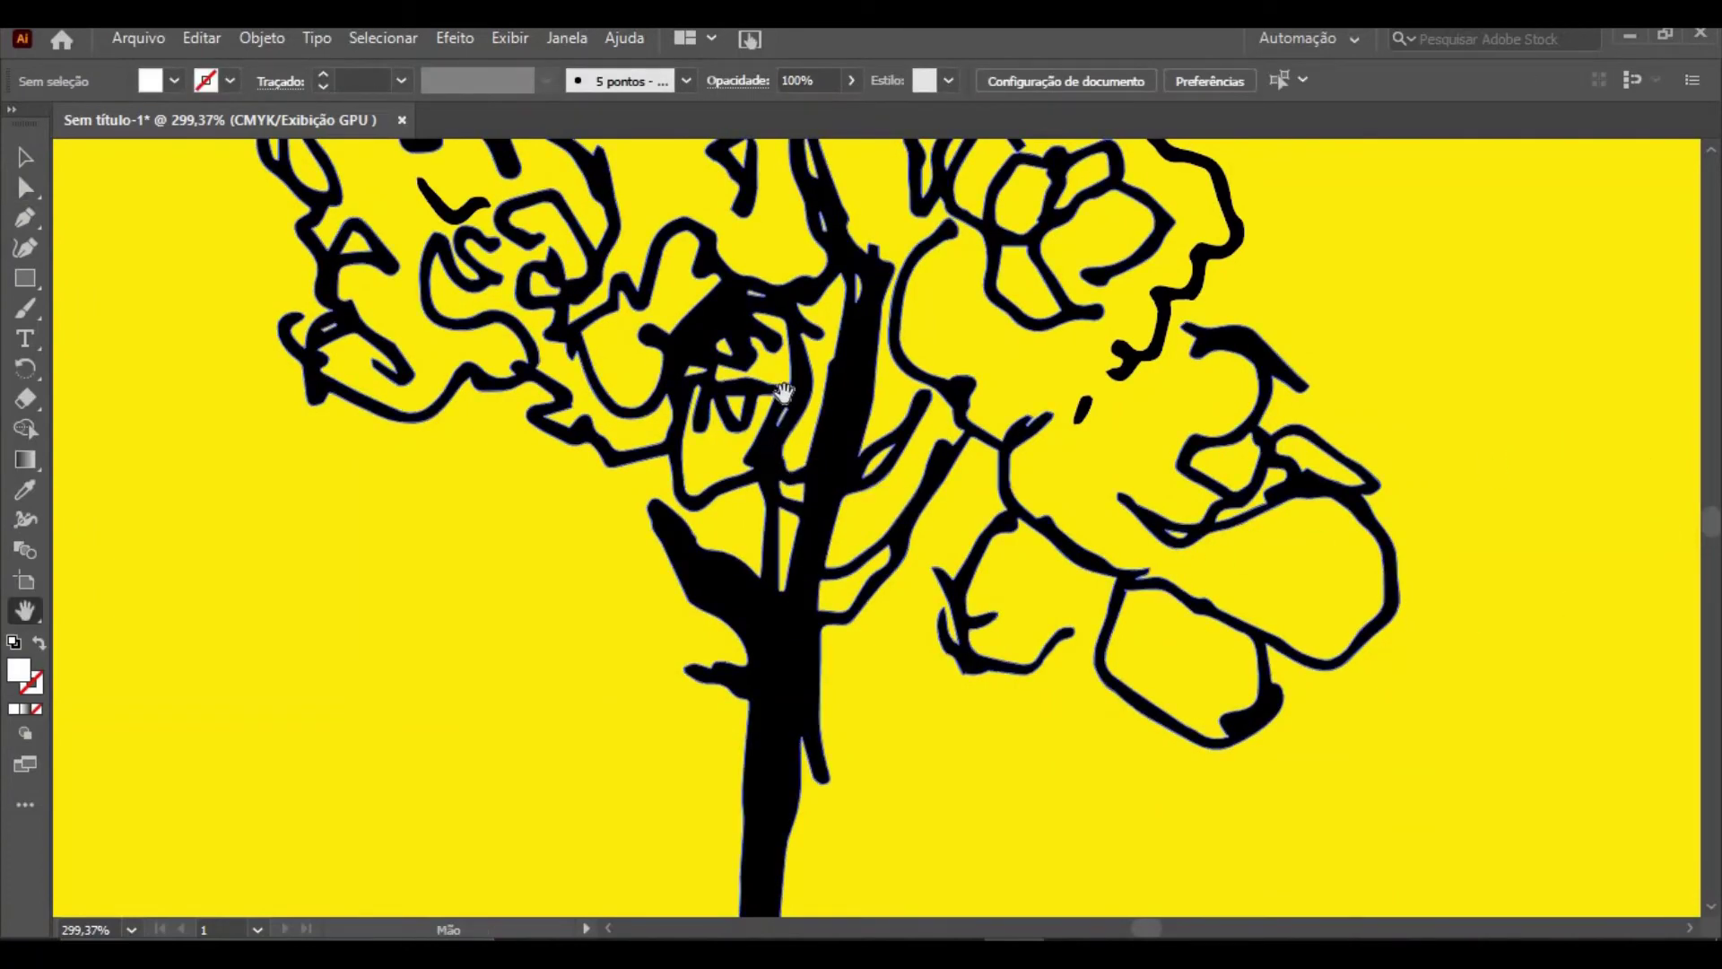
pyautogui.moveTo(782, 395)
pyautogui.mouseDown()
pyautogui.moveTo(789, 770)
pyautogui.moveTo(807, 393)
pyautogui.mouseUp()
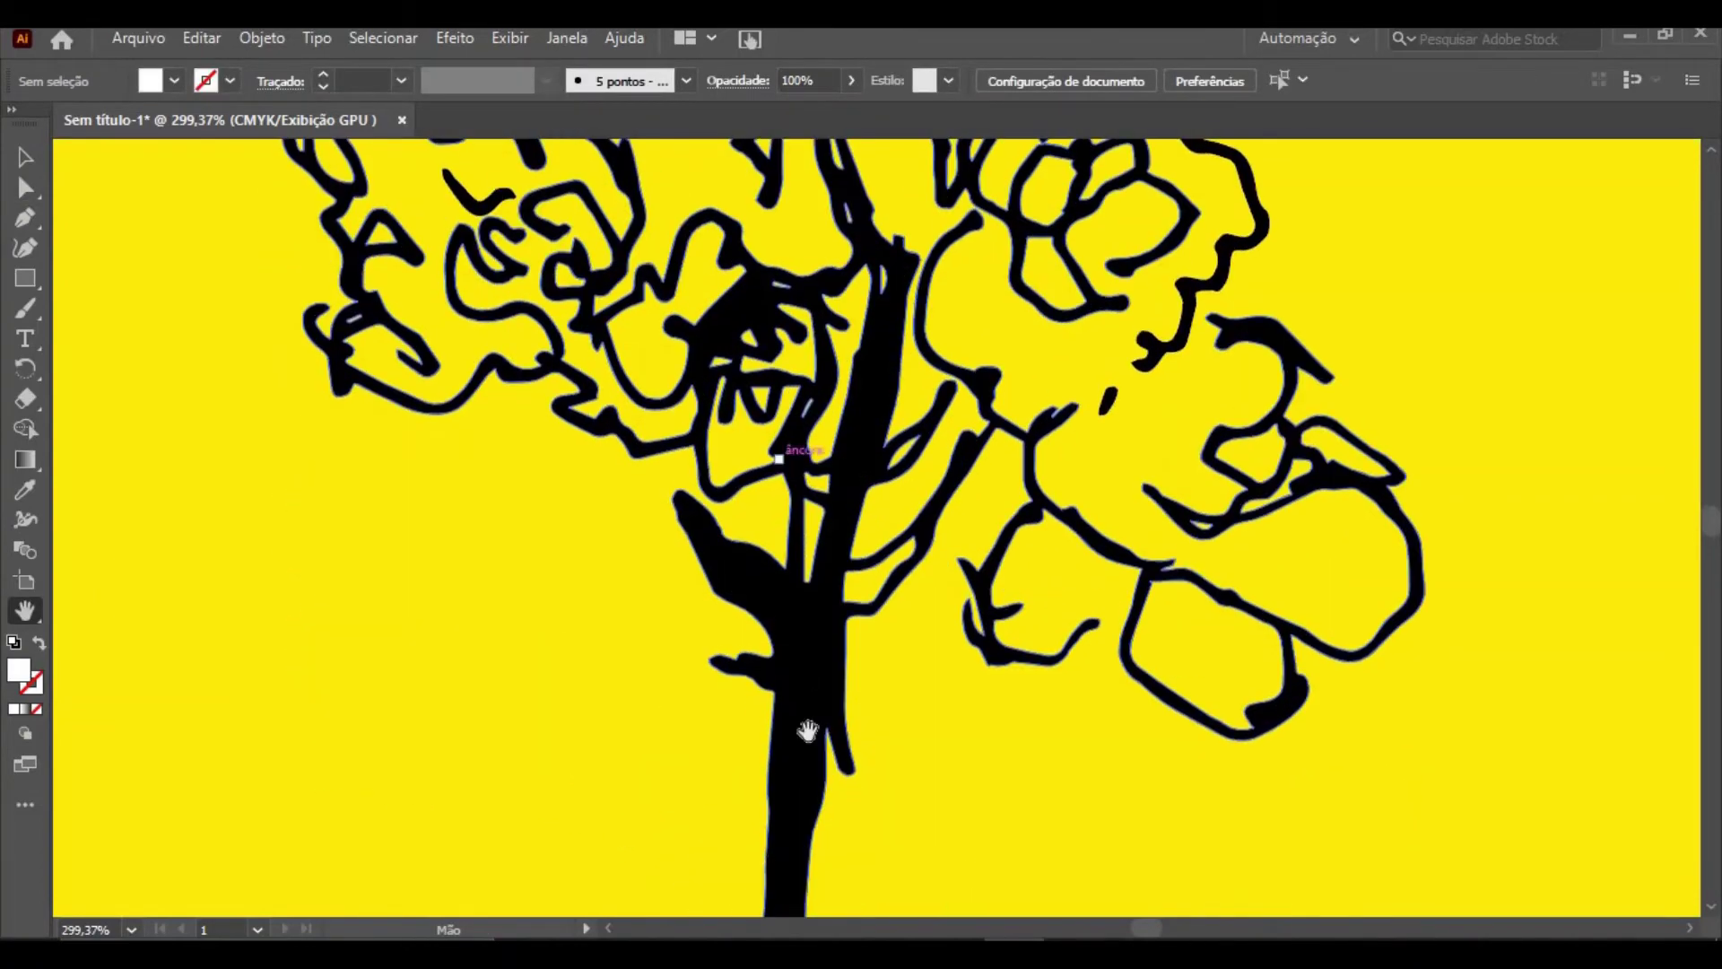
pyautogui.moveTo(807, 723); pyautogui.dragTo(858, 423)
pyautogui.moveTo(896, 710); pyautogui.dragTo(982, 323)
pyautogui.click(25, 188)
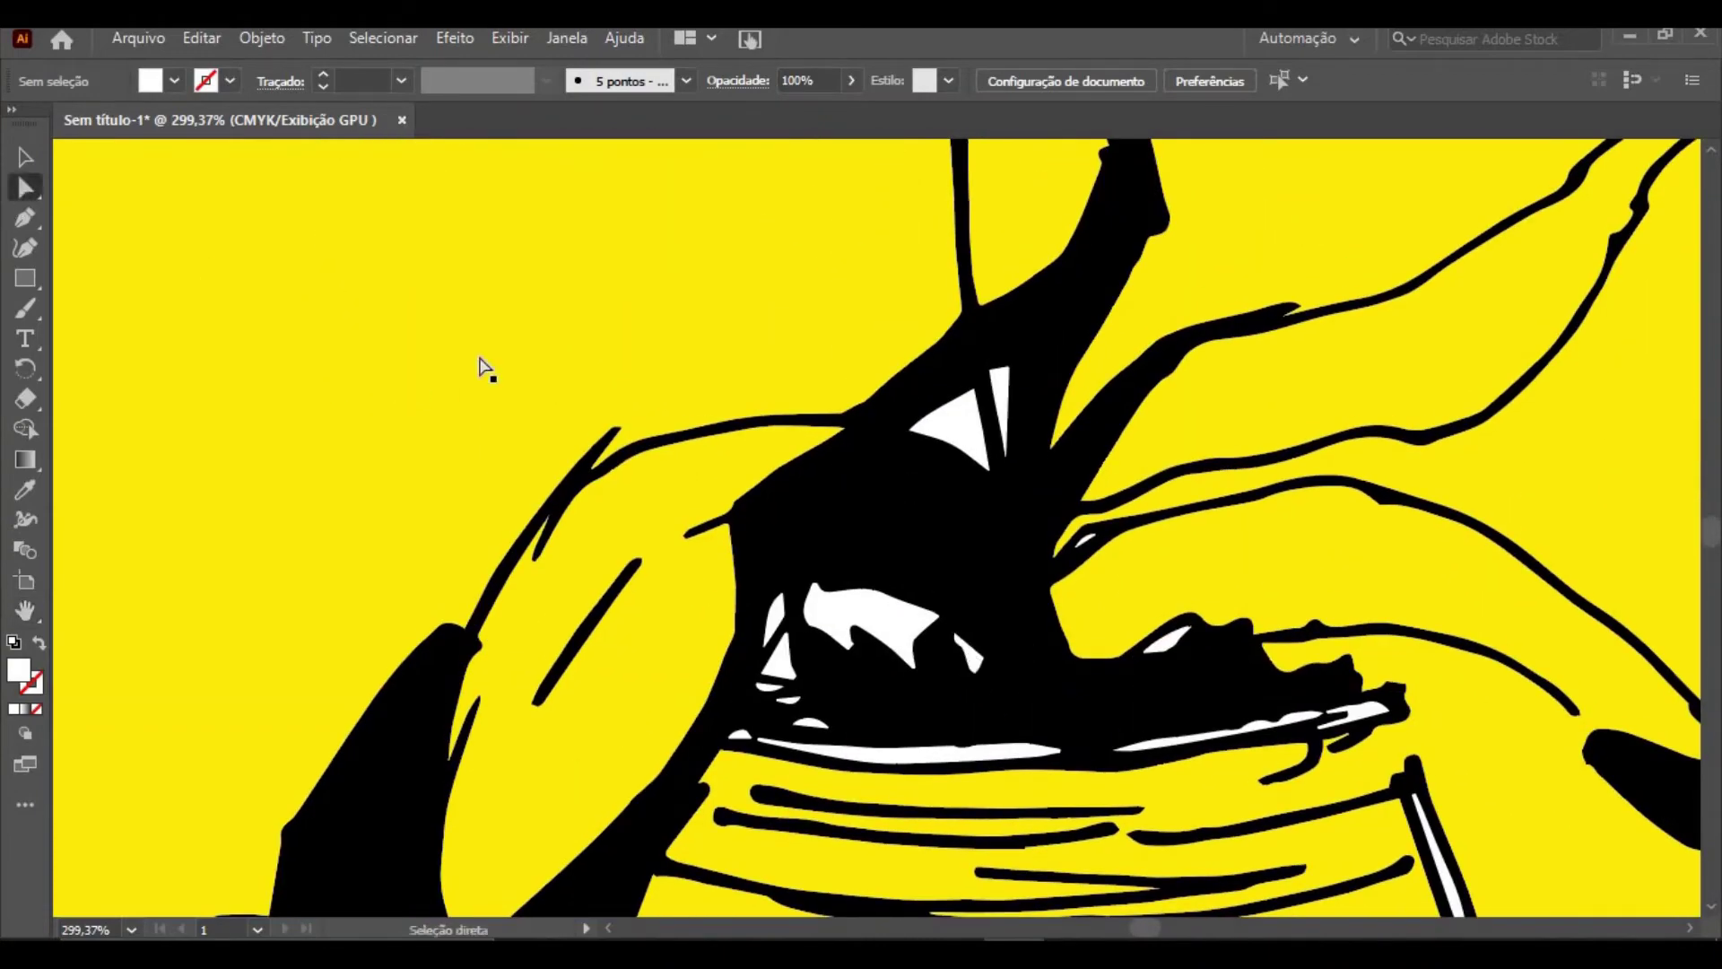
pyautogui.click(949, 445)
pyautogui.press('Delete')
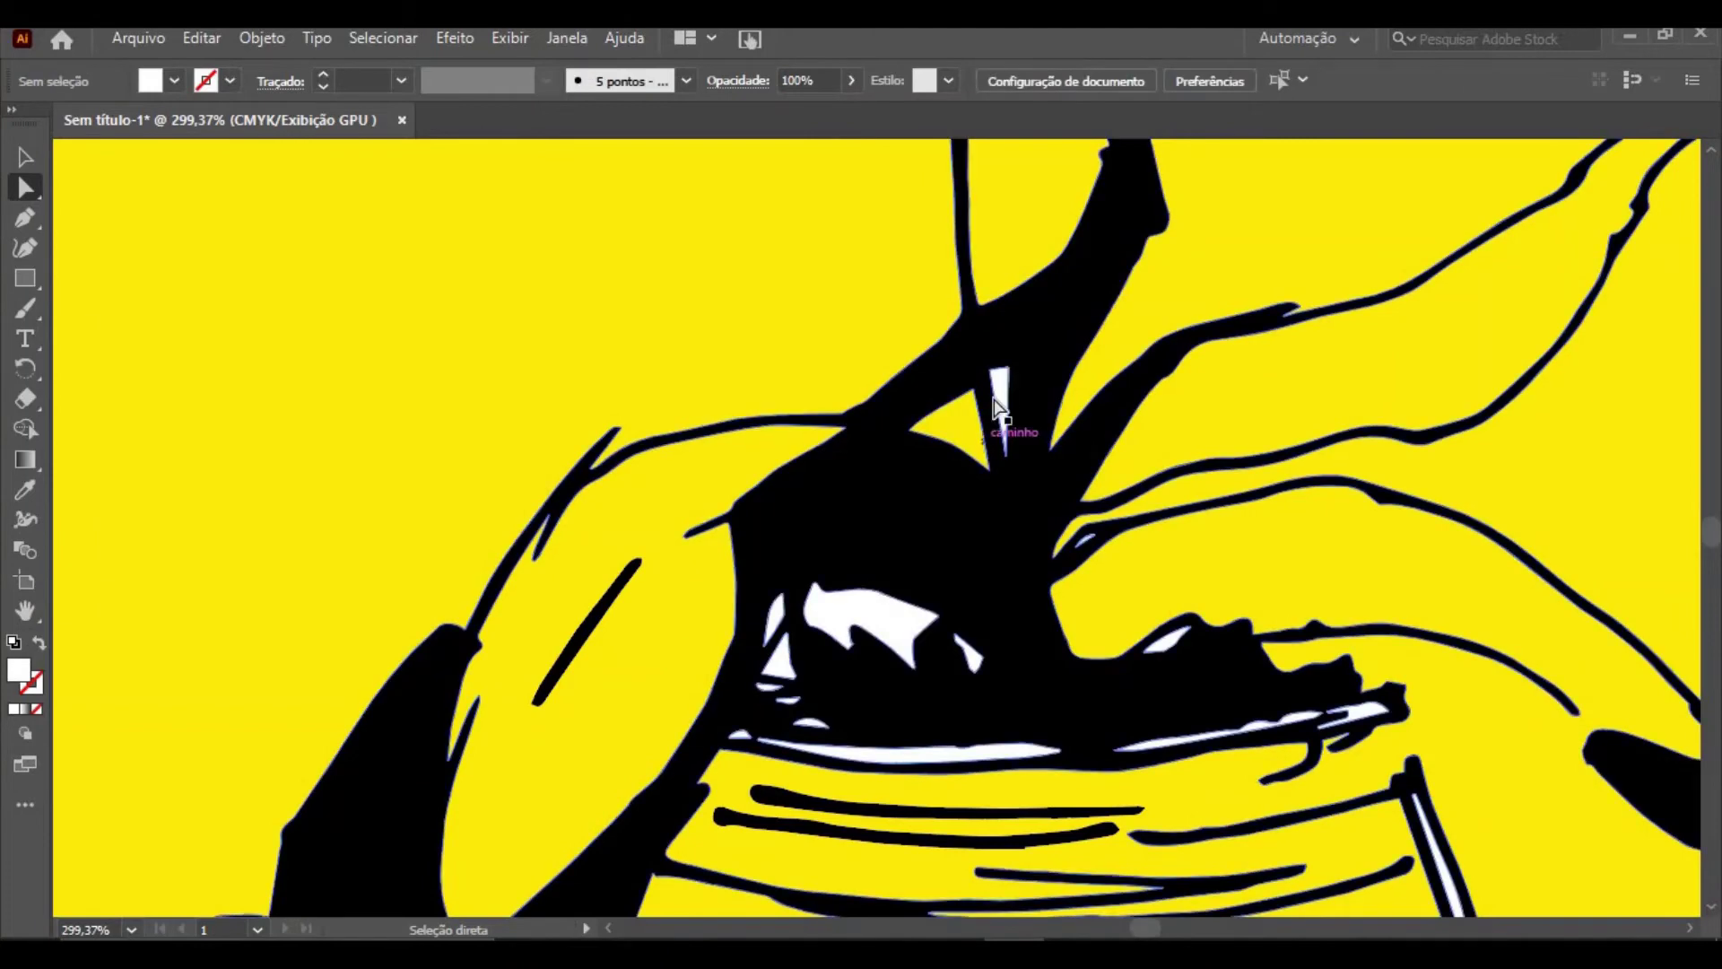
# Delete the white slivers at the stem's base, at the base of the right leaf and on the soil's right mound
pyautogui.click(999, 399)
pyautogui.press('Delete')
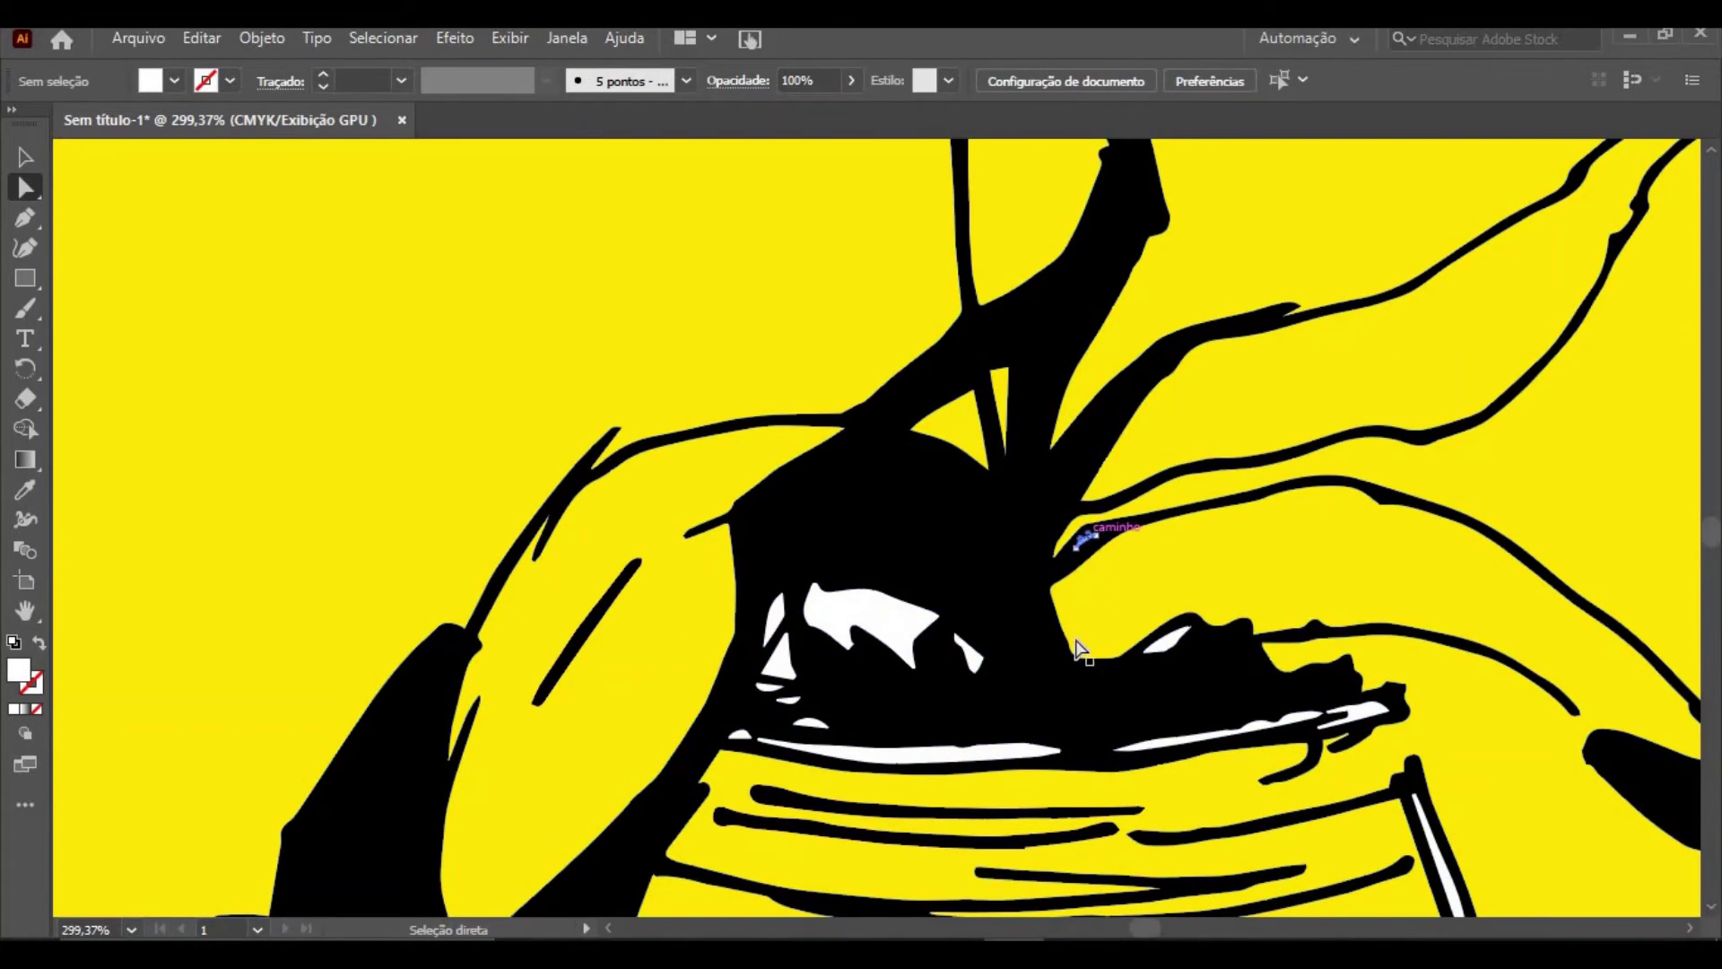
pyautogui.click(1167, 641)
pyautogui.press('Delete')
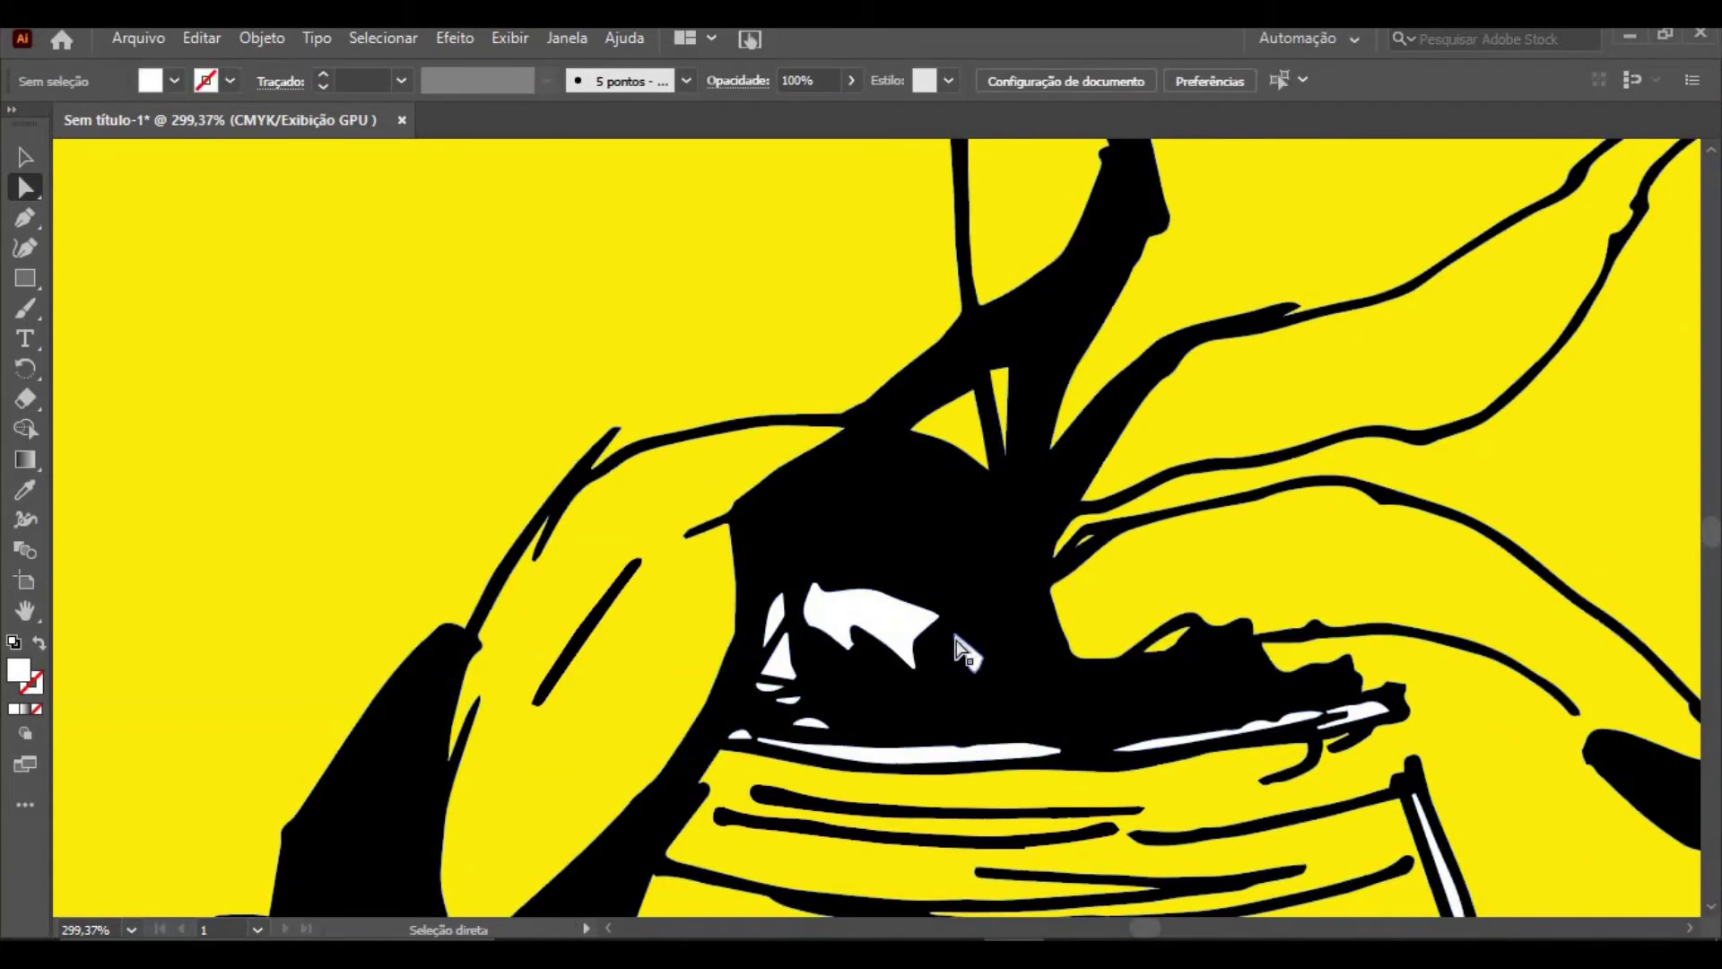
# Delete the large white patches in the soil and the two tall white shapes at its left end
pyautogui.click(915, 682)
pyautogui.press('Delete')
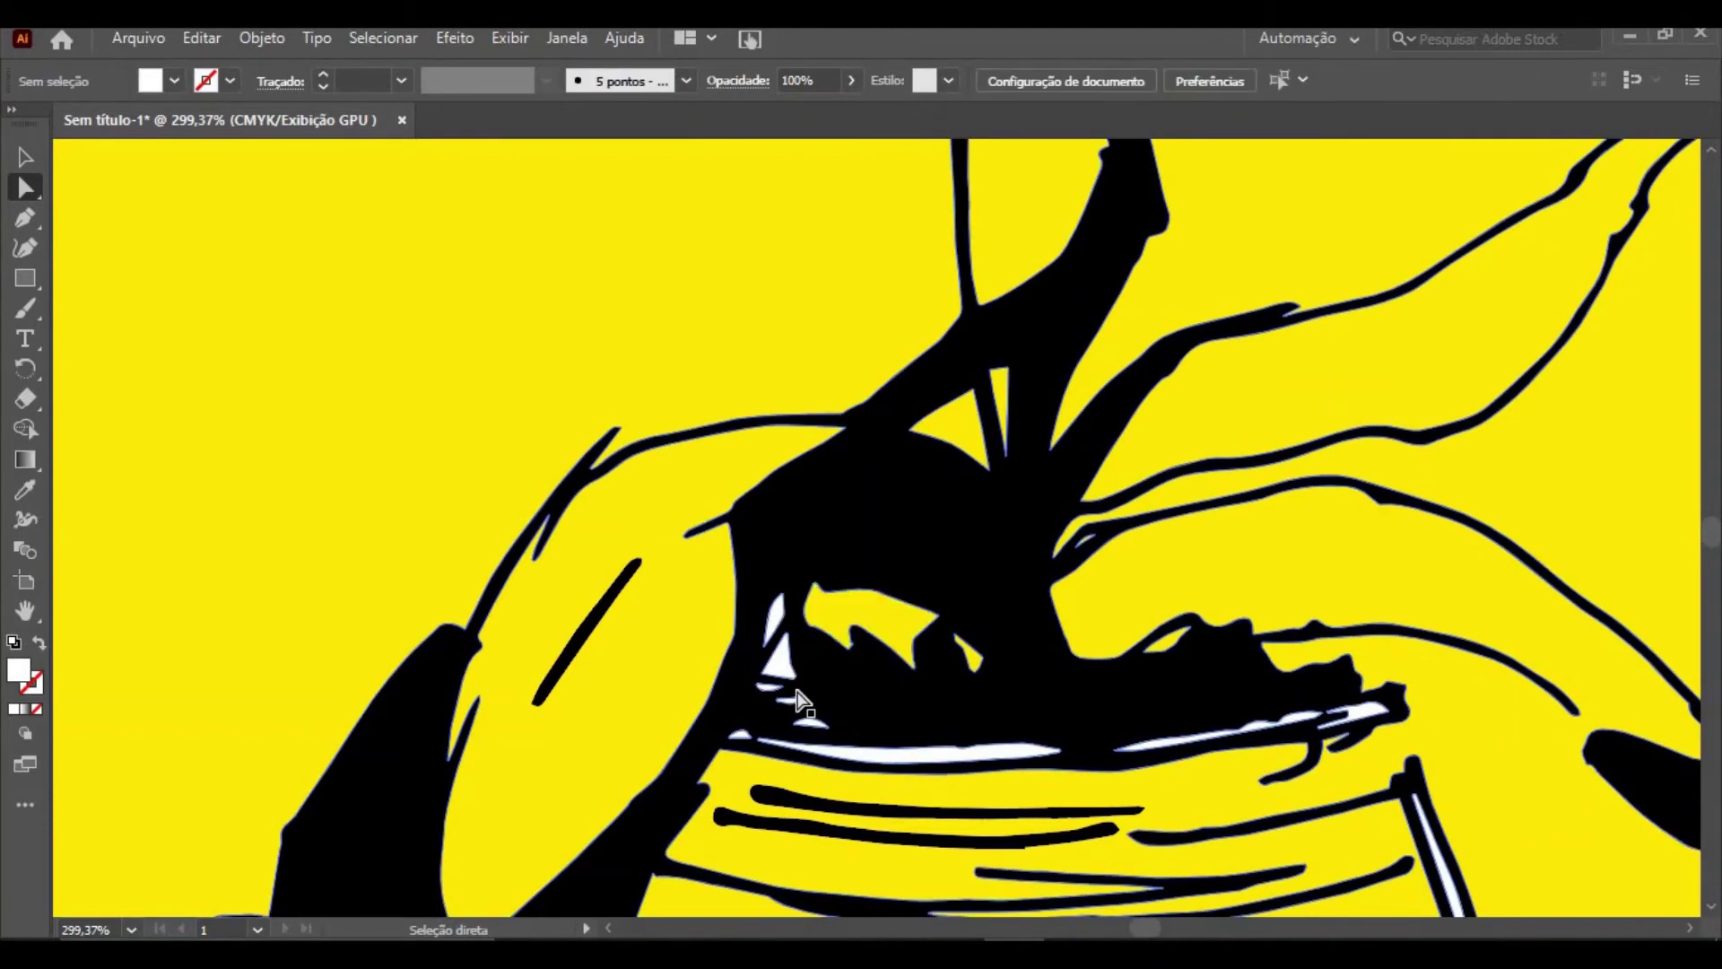
pyautogui.click(785, 657)
pyautogui.press('Delete')
pyautogui.click(777, 657)
pyautogui.press('Delete')
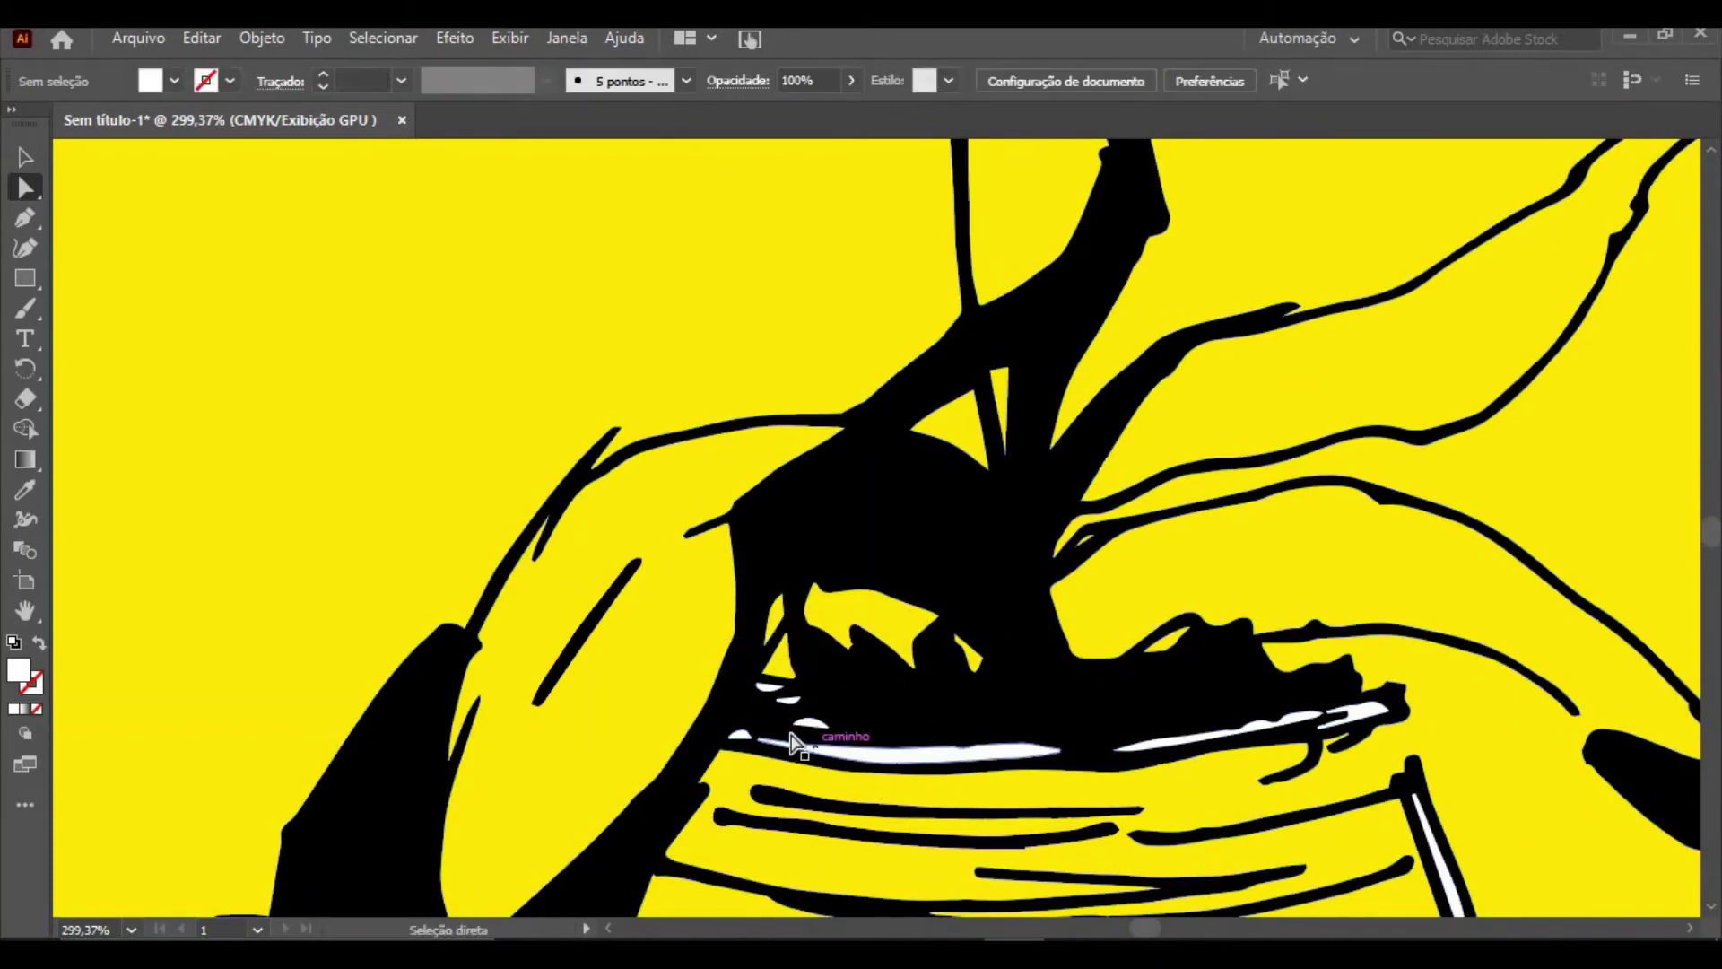
# Delete the small white slivers at the soil's lower left and the long white highlight along the left part of the pot's rim
pyautogui.click(807, 722)
pyautogui.press('Delete')
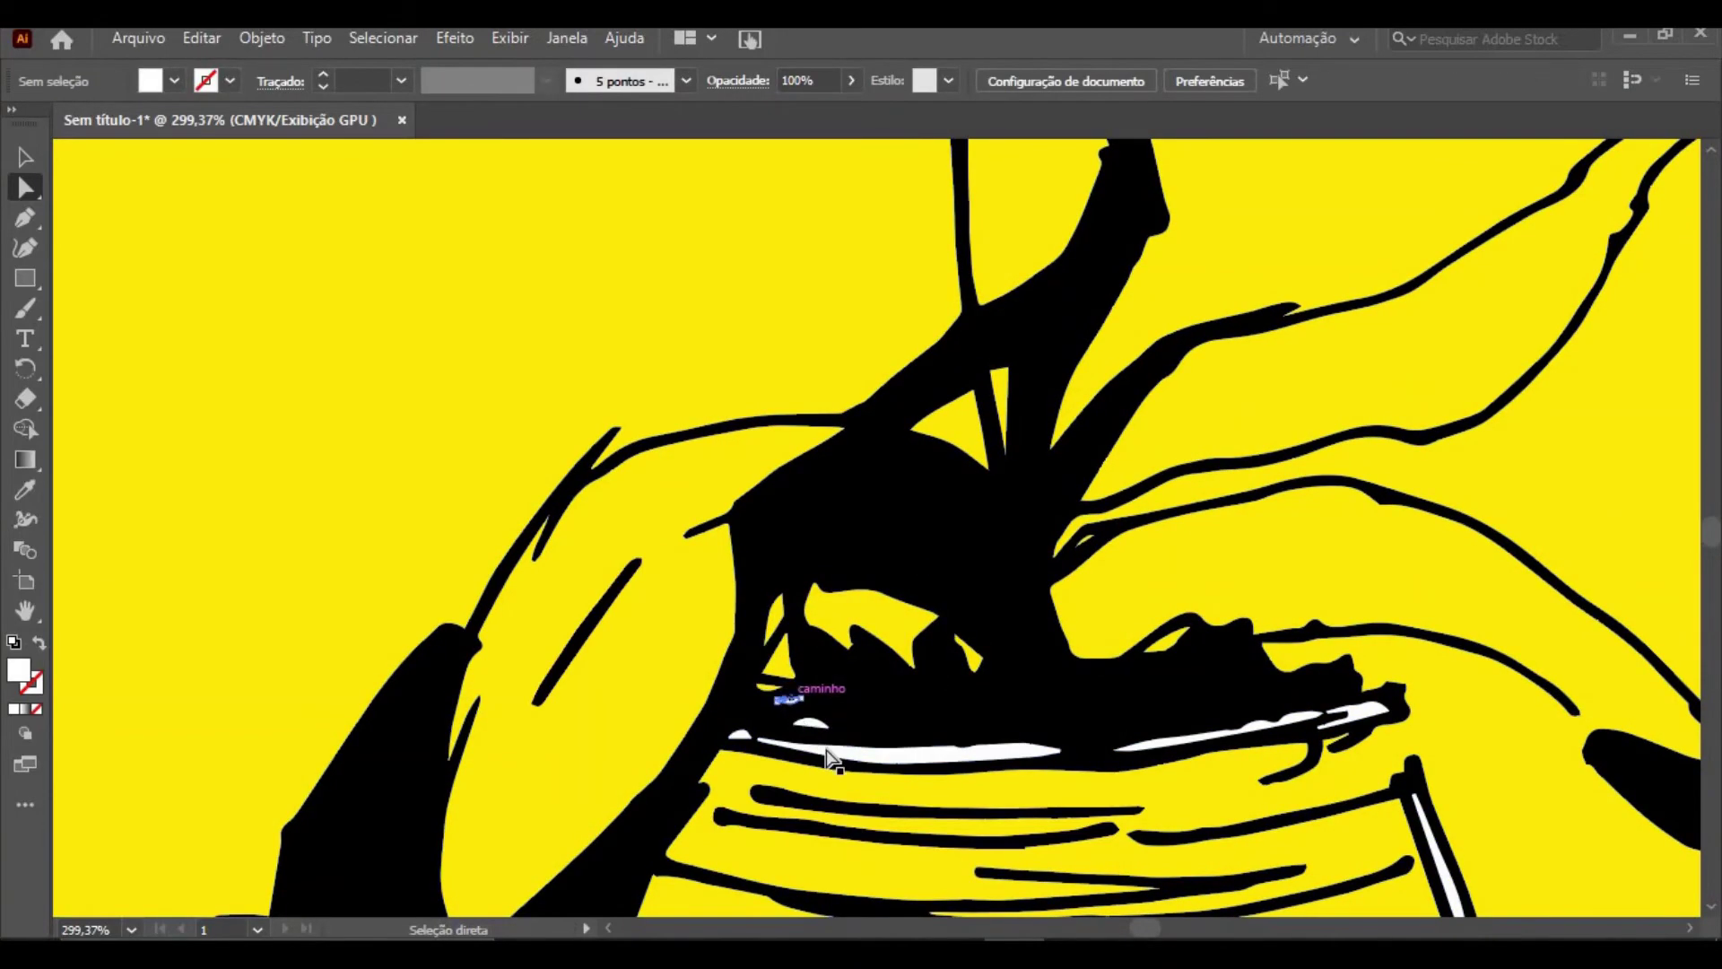
pyautogui.click(827, 758)
pyautogui.press('Delete')
pyautogui.click(854, 774)
pyautogui.press('Delete')
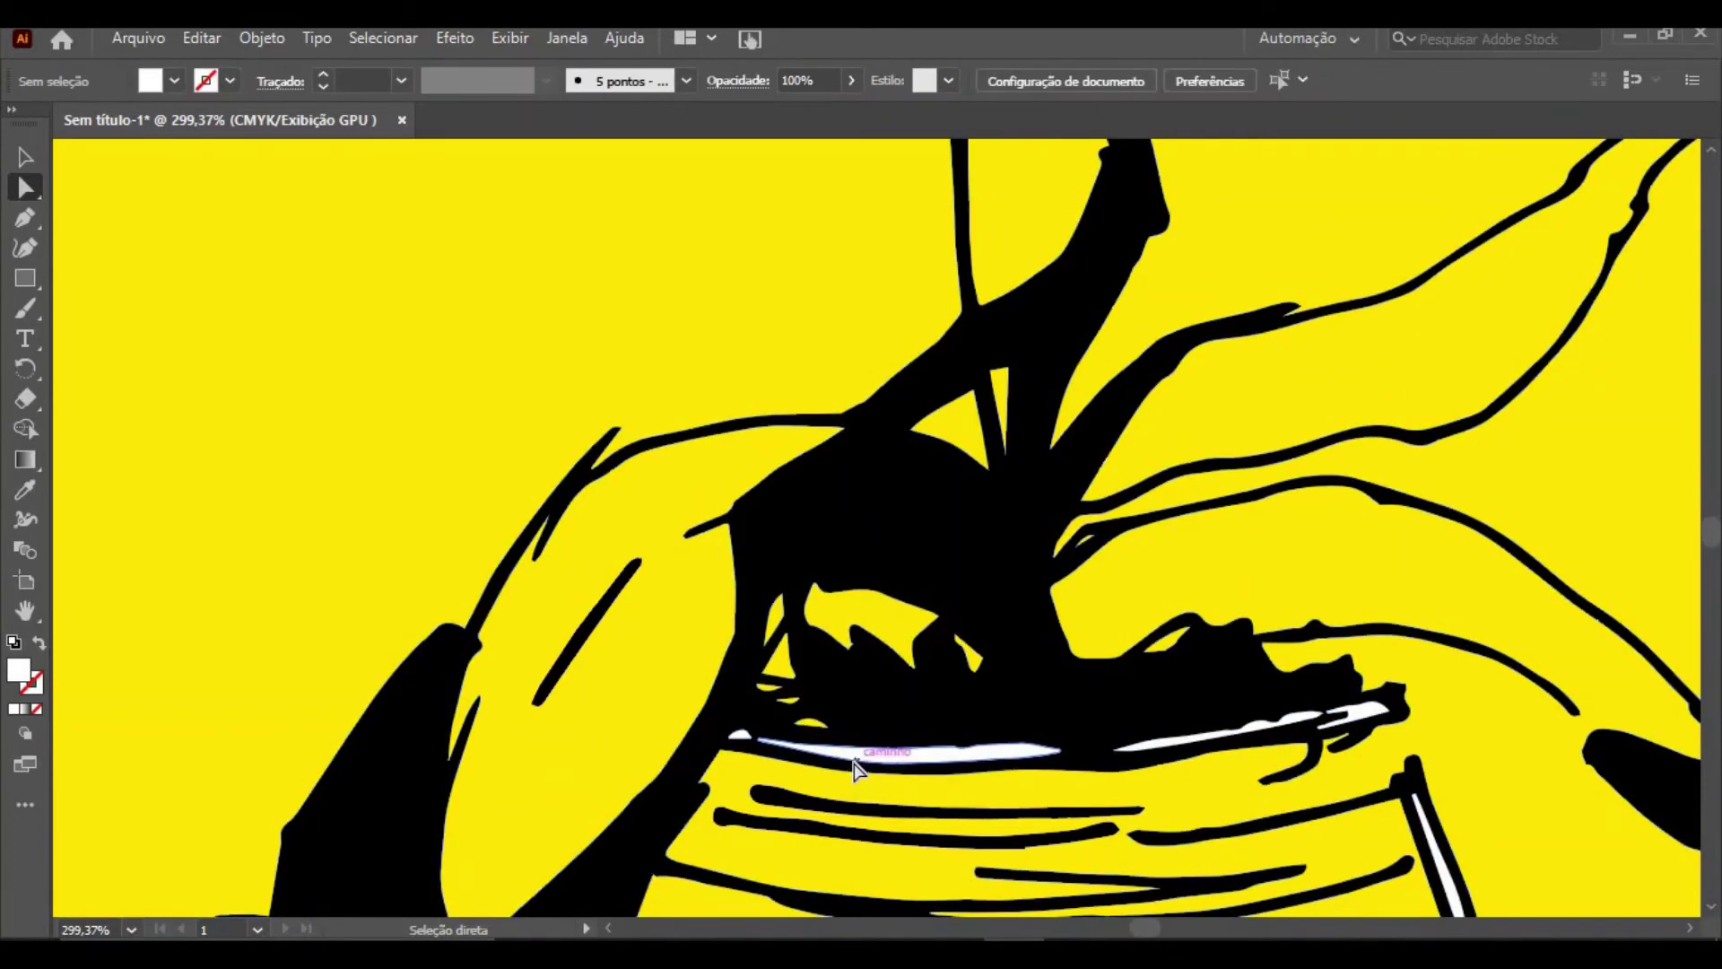
pyautogui.click(807, 760)
pyautogui.press('Delete')
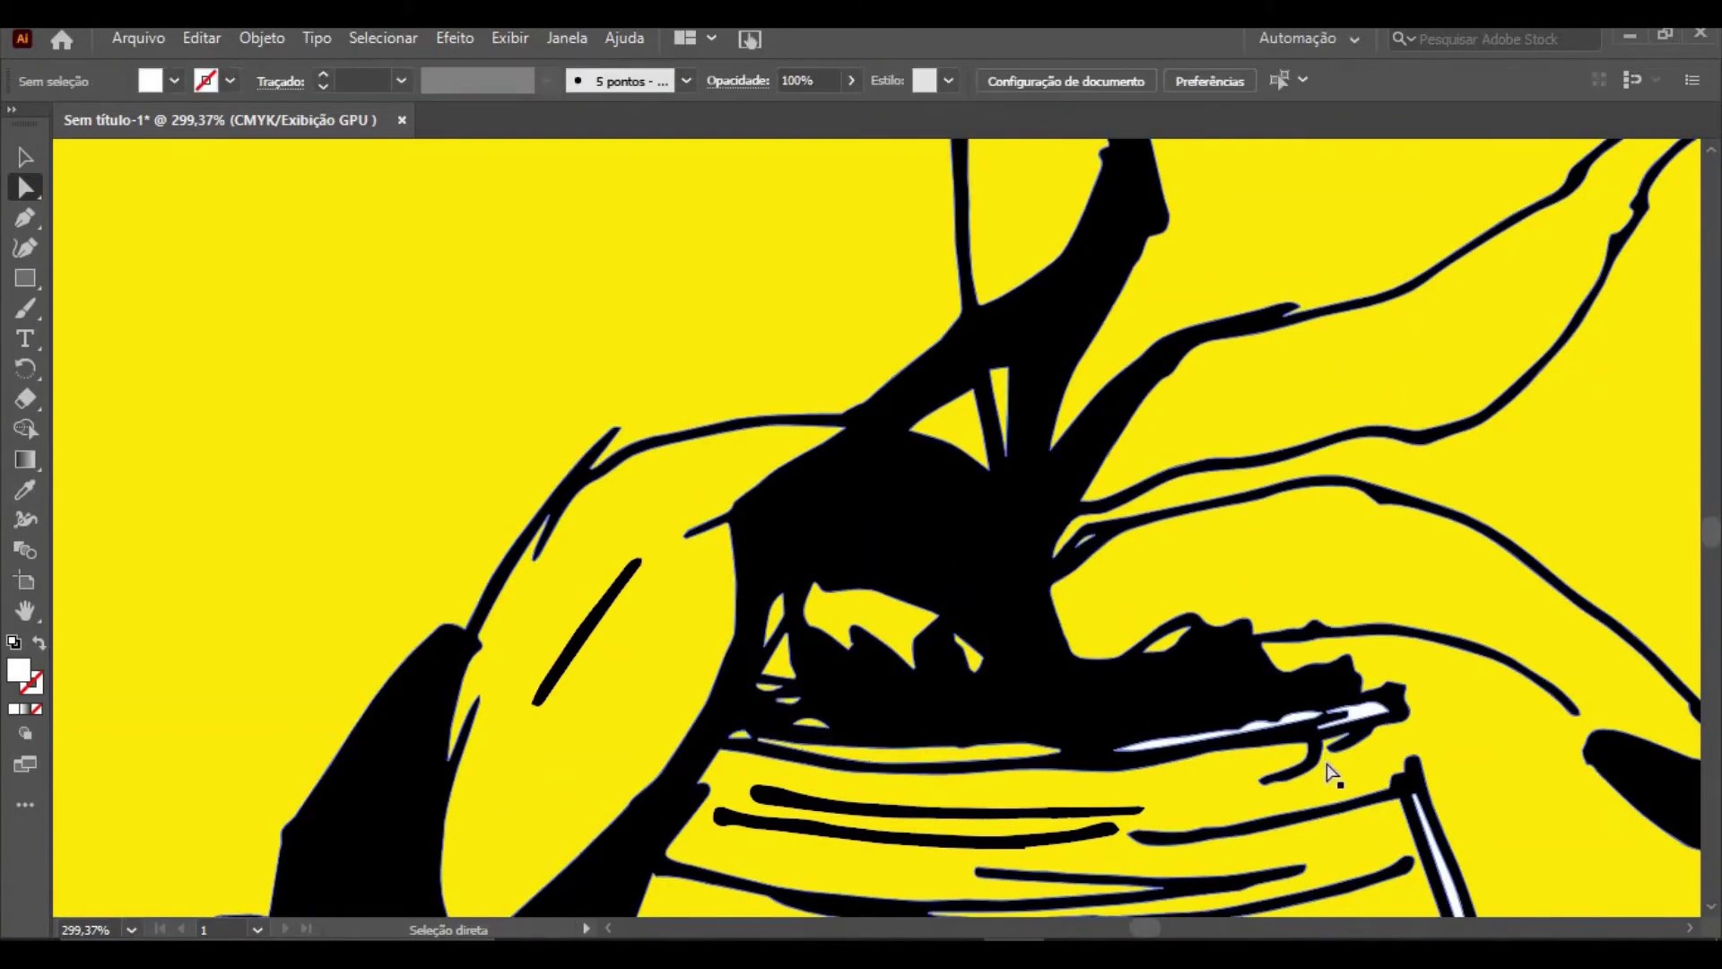
# Delete the white highlights along the right part of the pot's rim and the white strip down the pot's upper right edge
pyautogui.click(1310, 743)
pyautogui.press('Delete')
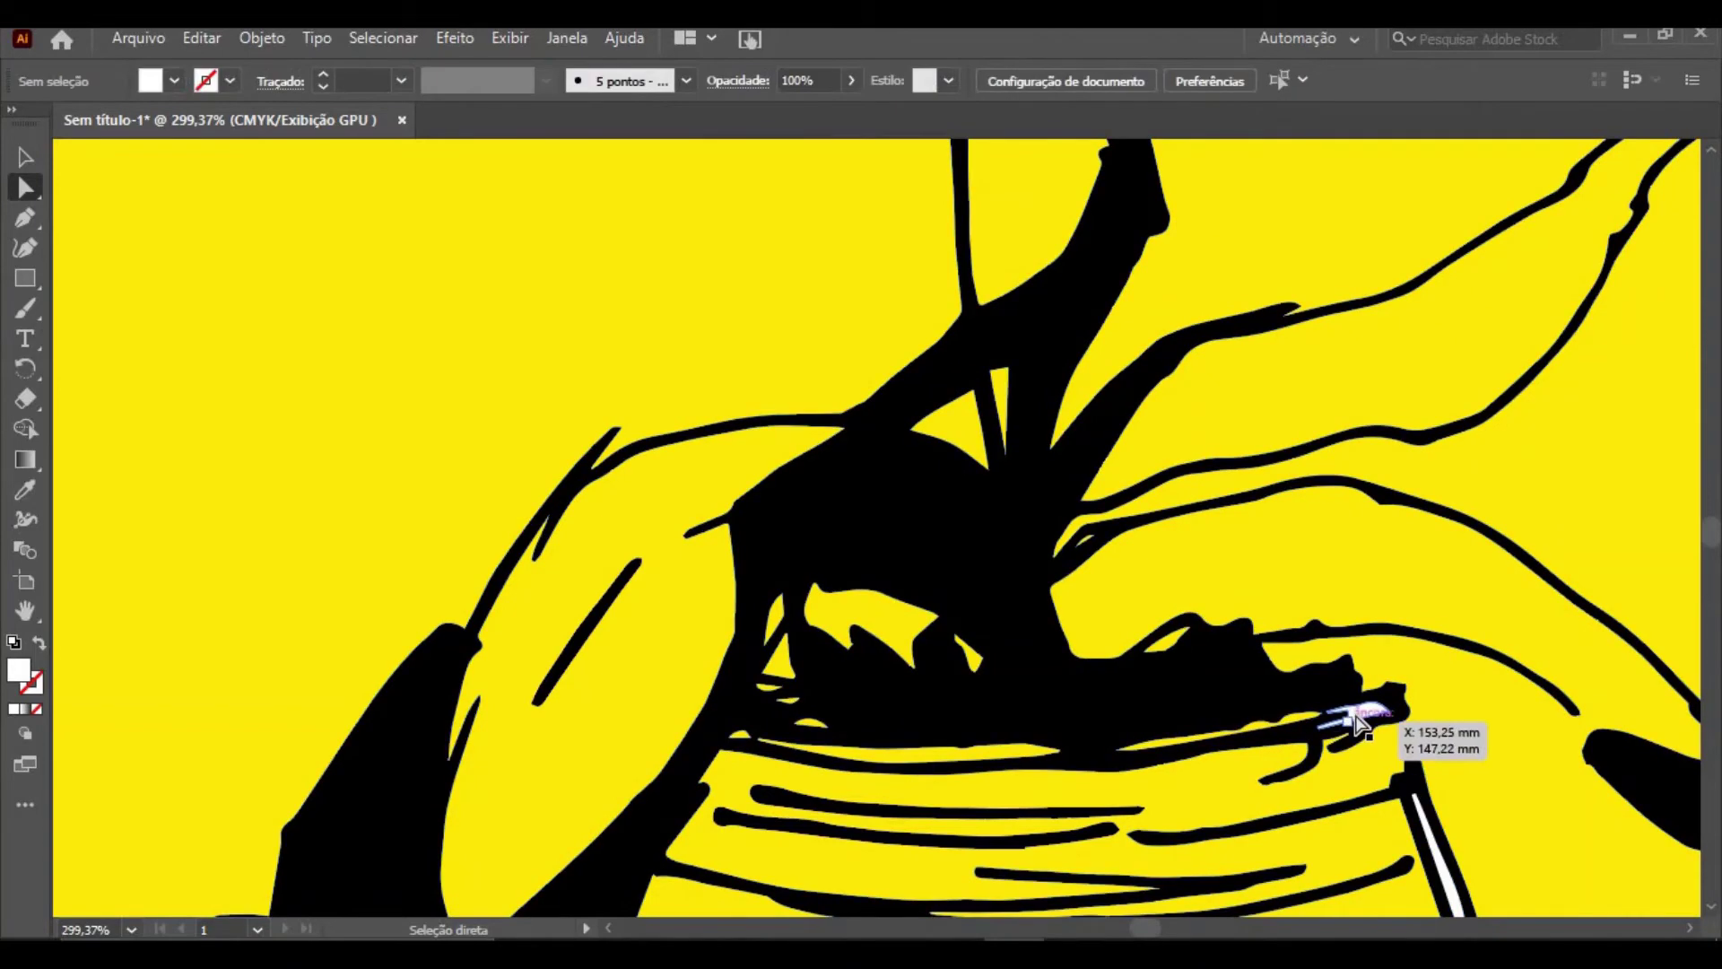
pyautogui.click(1335, 731)
pyautogui.press('Delete')
pyautogui.click(1442, 863)
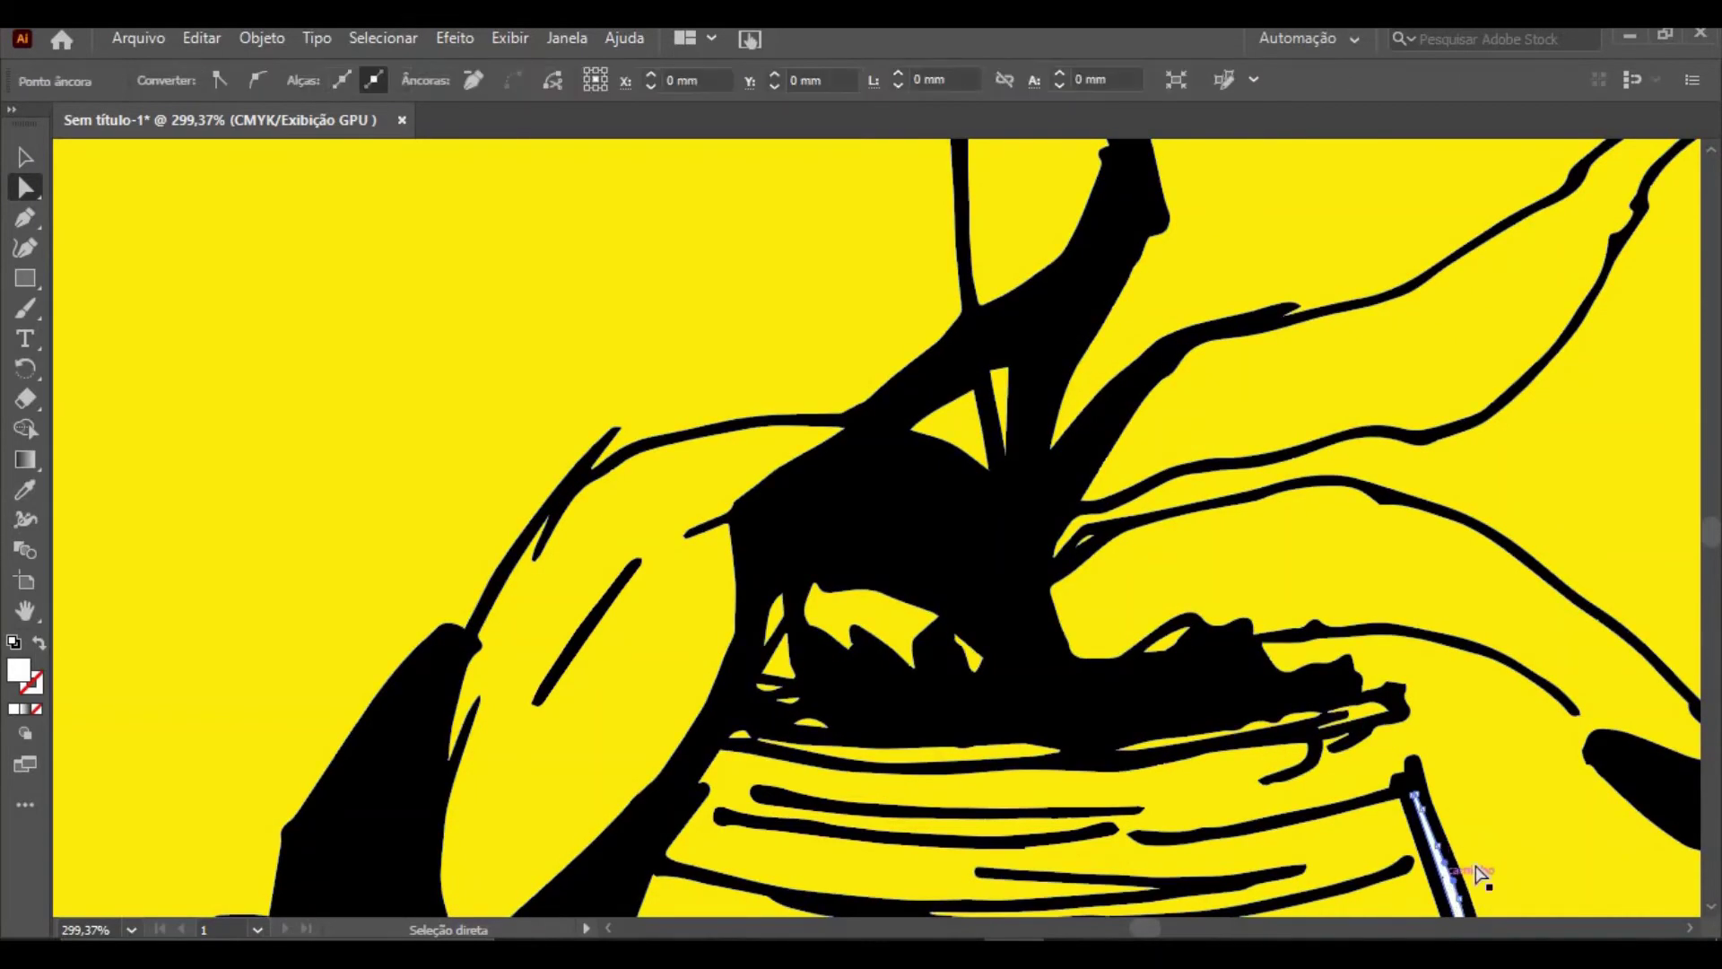
pyautogui.press('Delete')
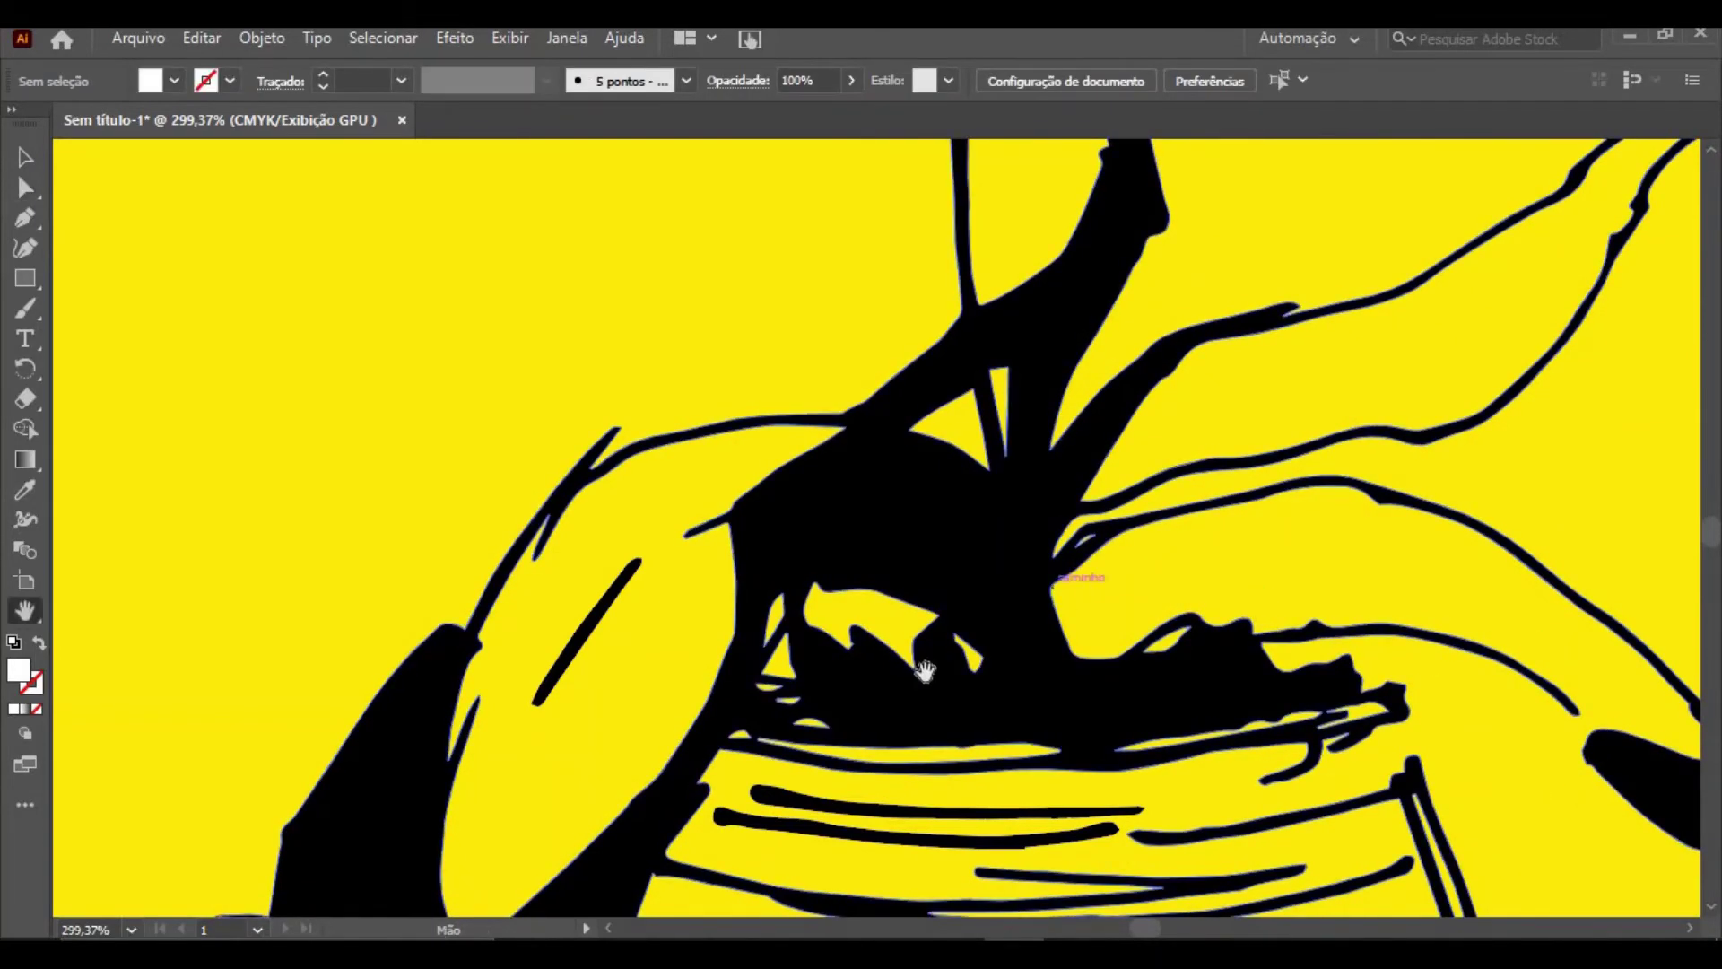
# Delete the upper white slivers along the pot's lower left edge, beside the black shadow
pyautogui.scroll(-5, 919, 655)
pyautogui.scroll(-3, 925, 595)
pyautogui.hscroll(1, 925, 594)
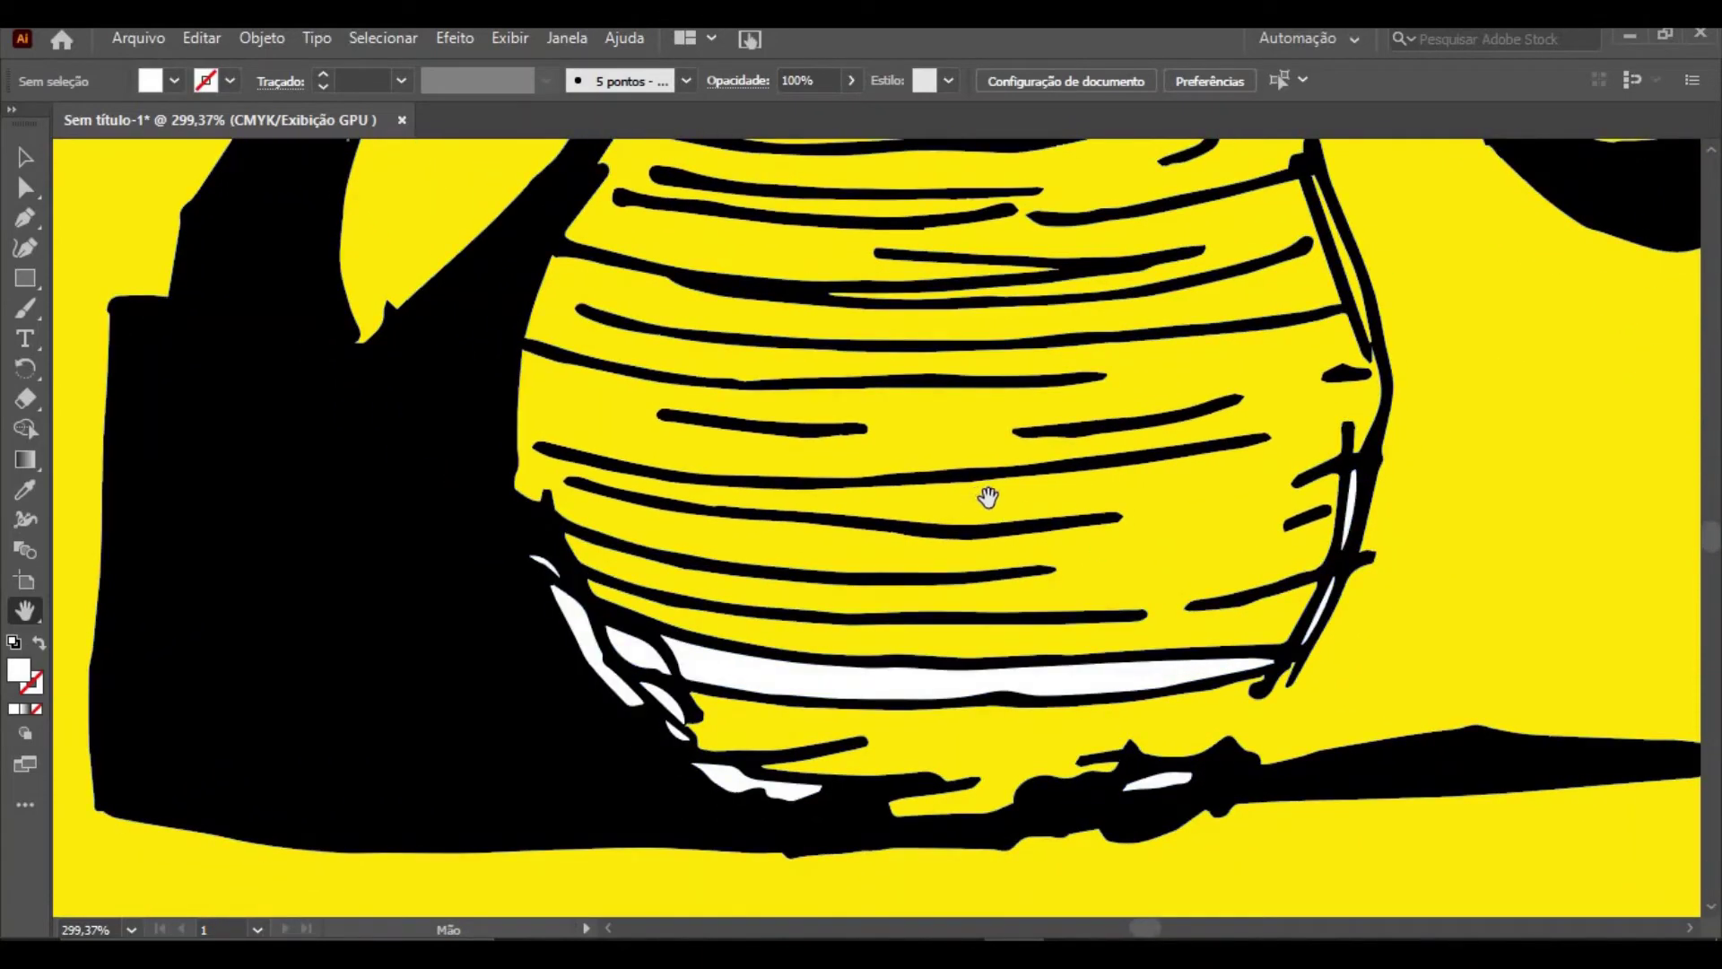
pyautogui.click(25, 187)
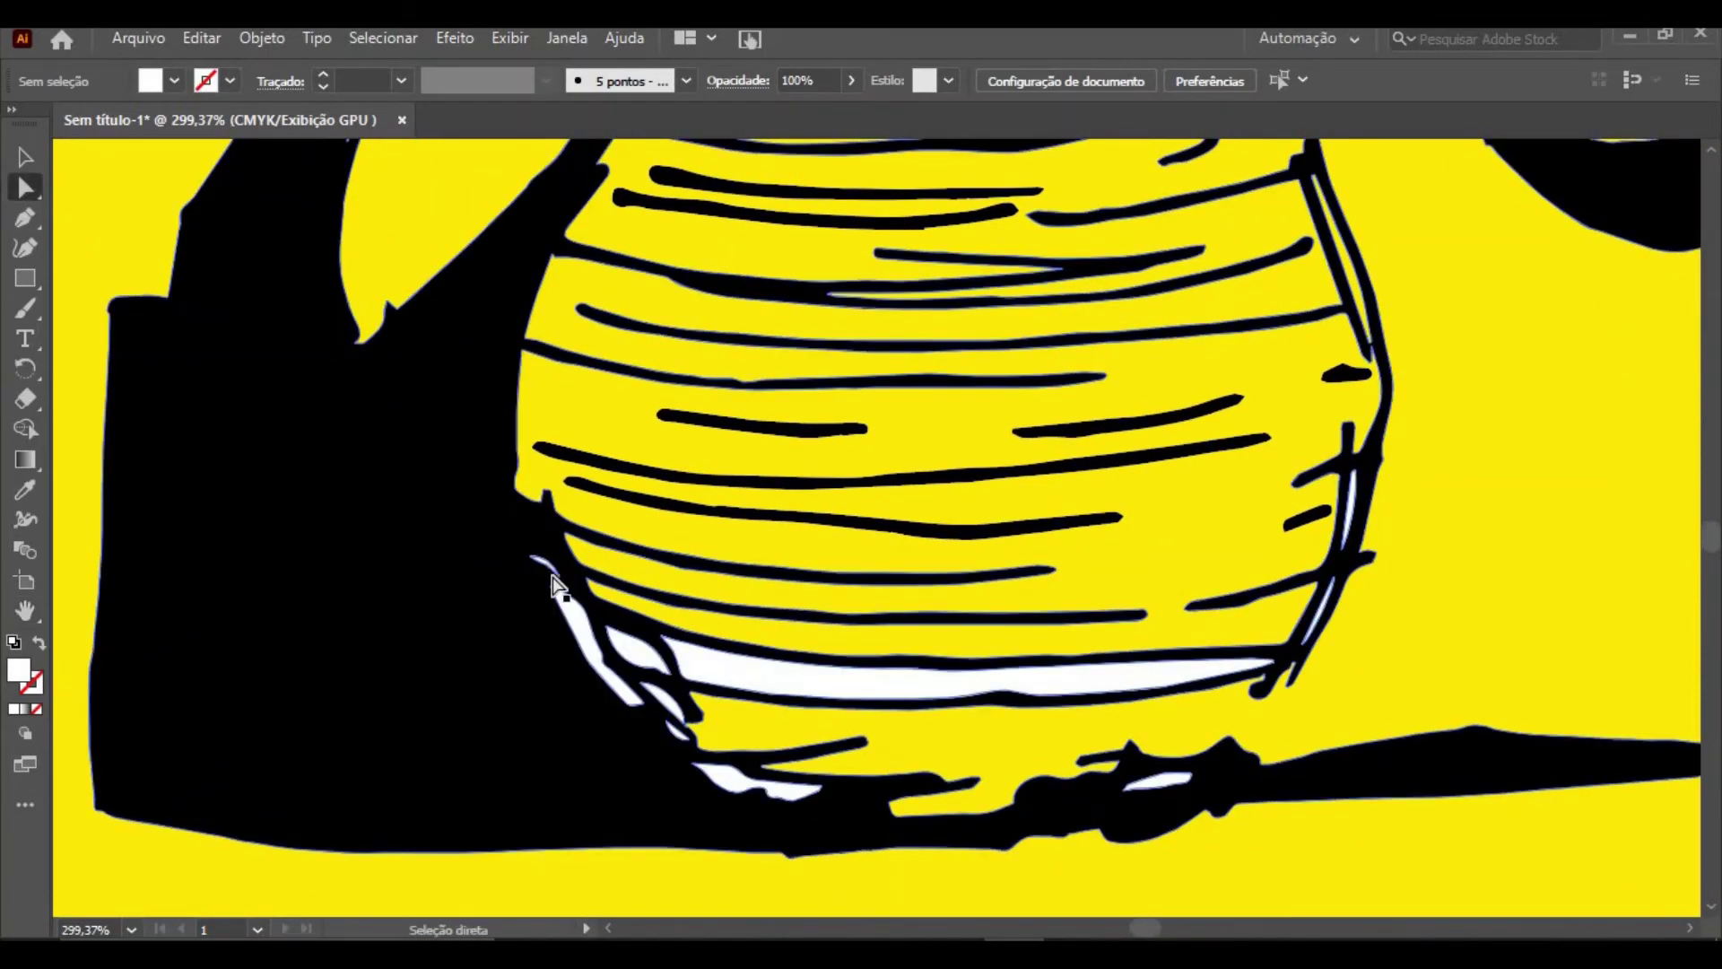
pyautogui.moveTo(554, 585); pyautogui.dragTo(655, 647)
pyautogui.hotkey('ctrl', 'z')
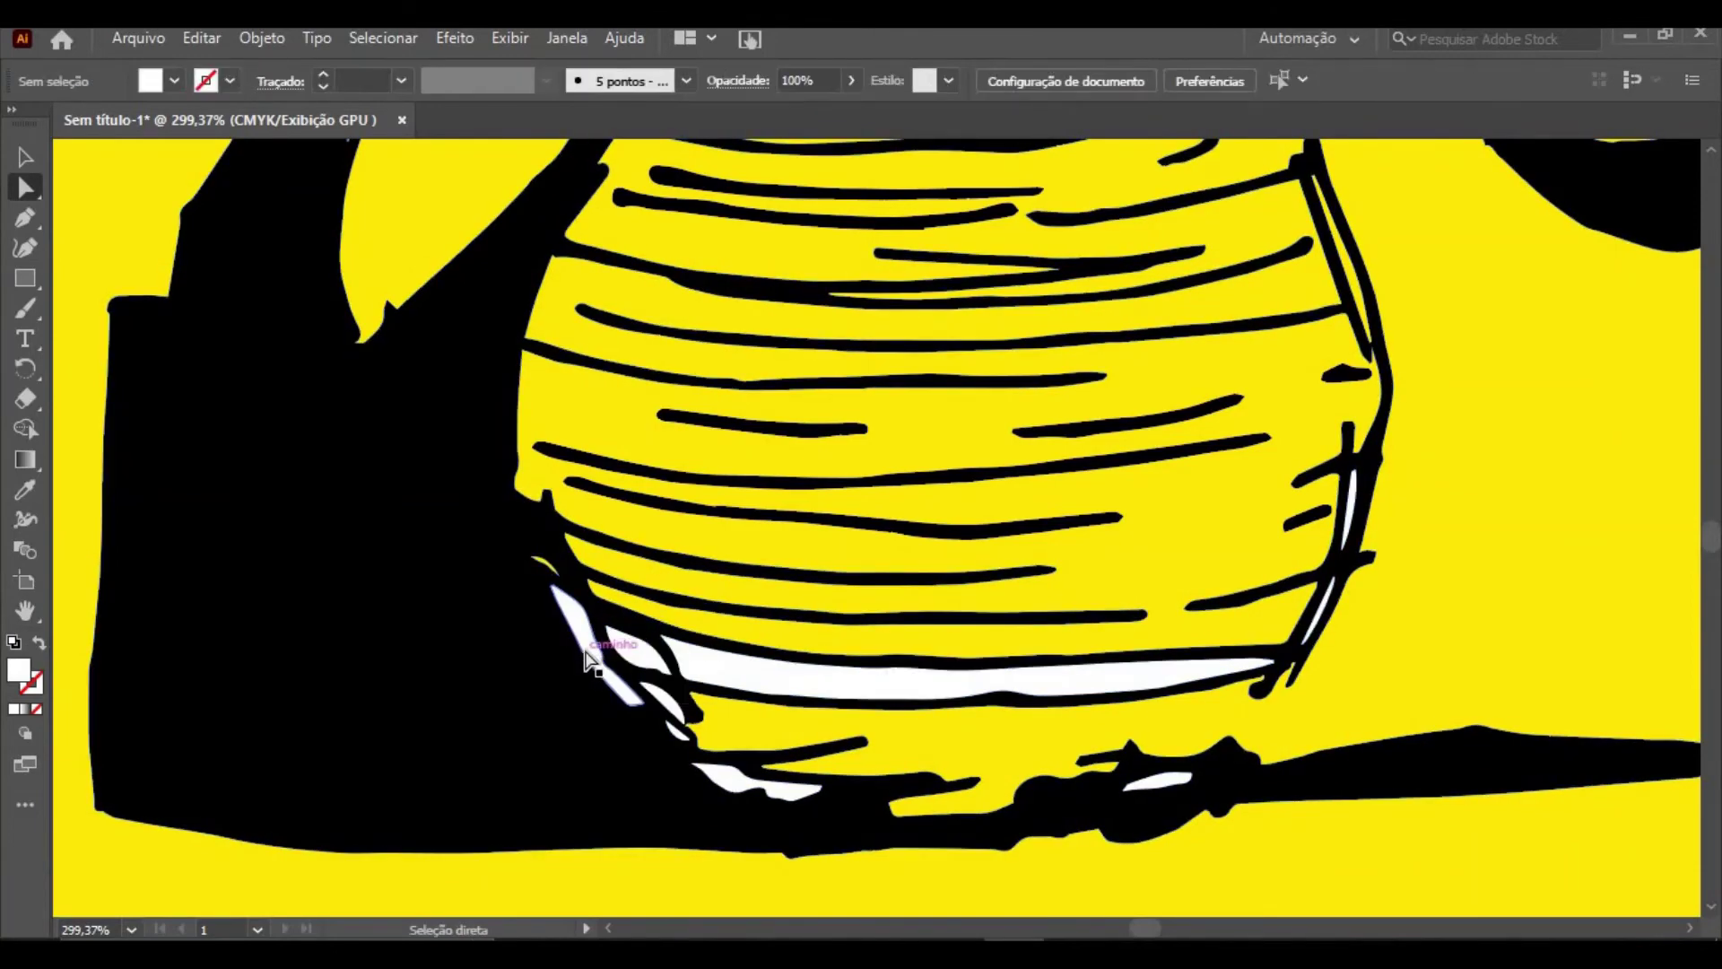
pyautogui.click(629, 691)
pyautogui.press('Delete')
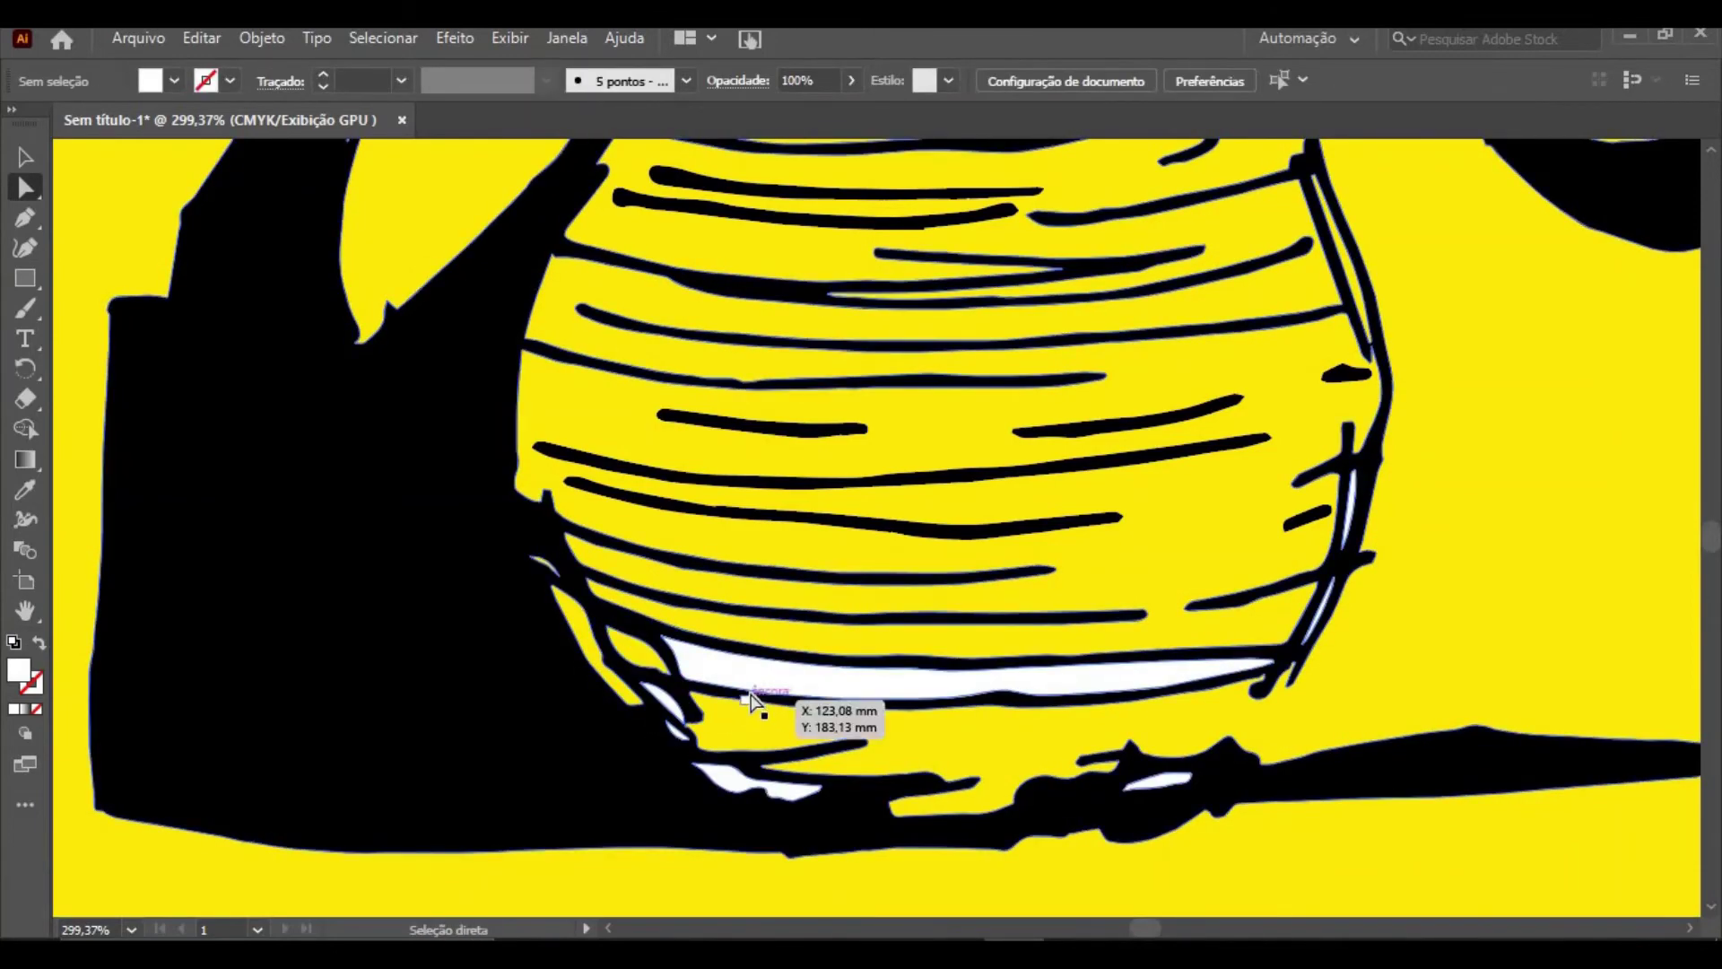
# Delete the wide white band across the lower pot and the remaining white slivers at its bottom left
pyautogui.click(741, 713)
pyautogui.press('Delete')
pyautogui.click(704, 761)
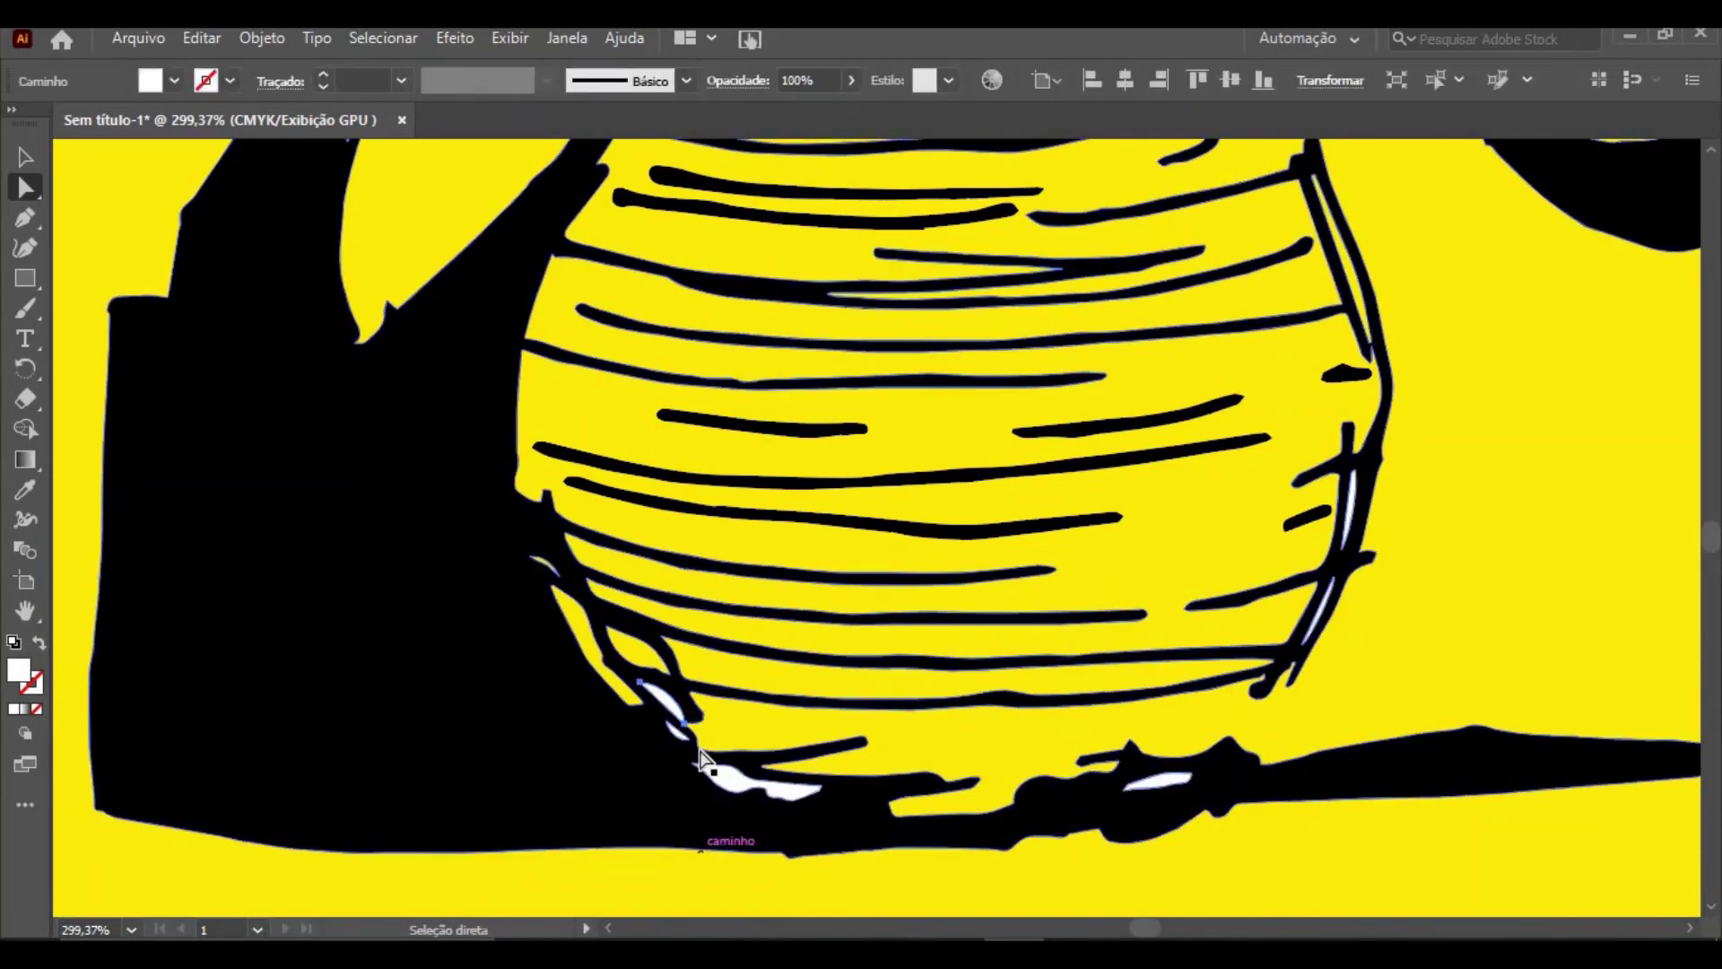
pyautogui.press('Delete')
pyautogui.click(722, 777)
pyautogui.press('Delete')
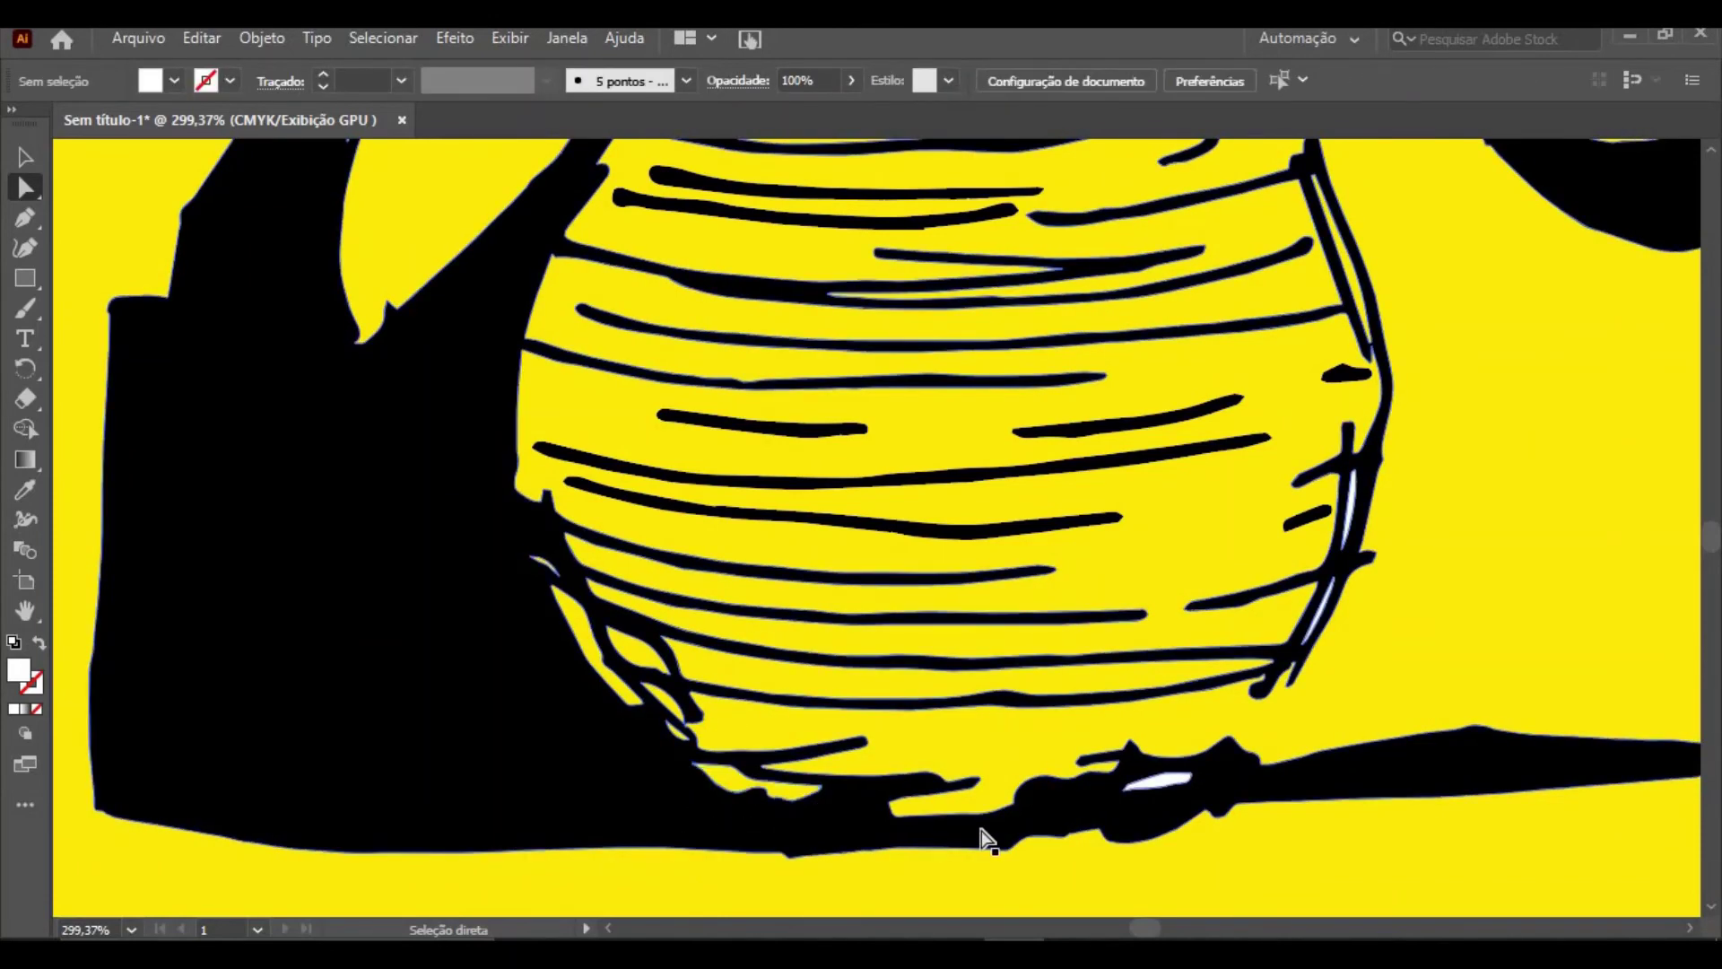
# Delete the white patch in the shadow at the pot's bottom right and the white slivers along its lower right edge
pyautogui.click(1157, 783)
pyautogui.press('Delete')
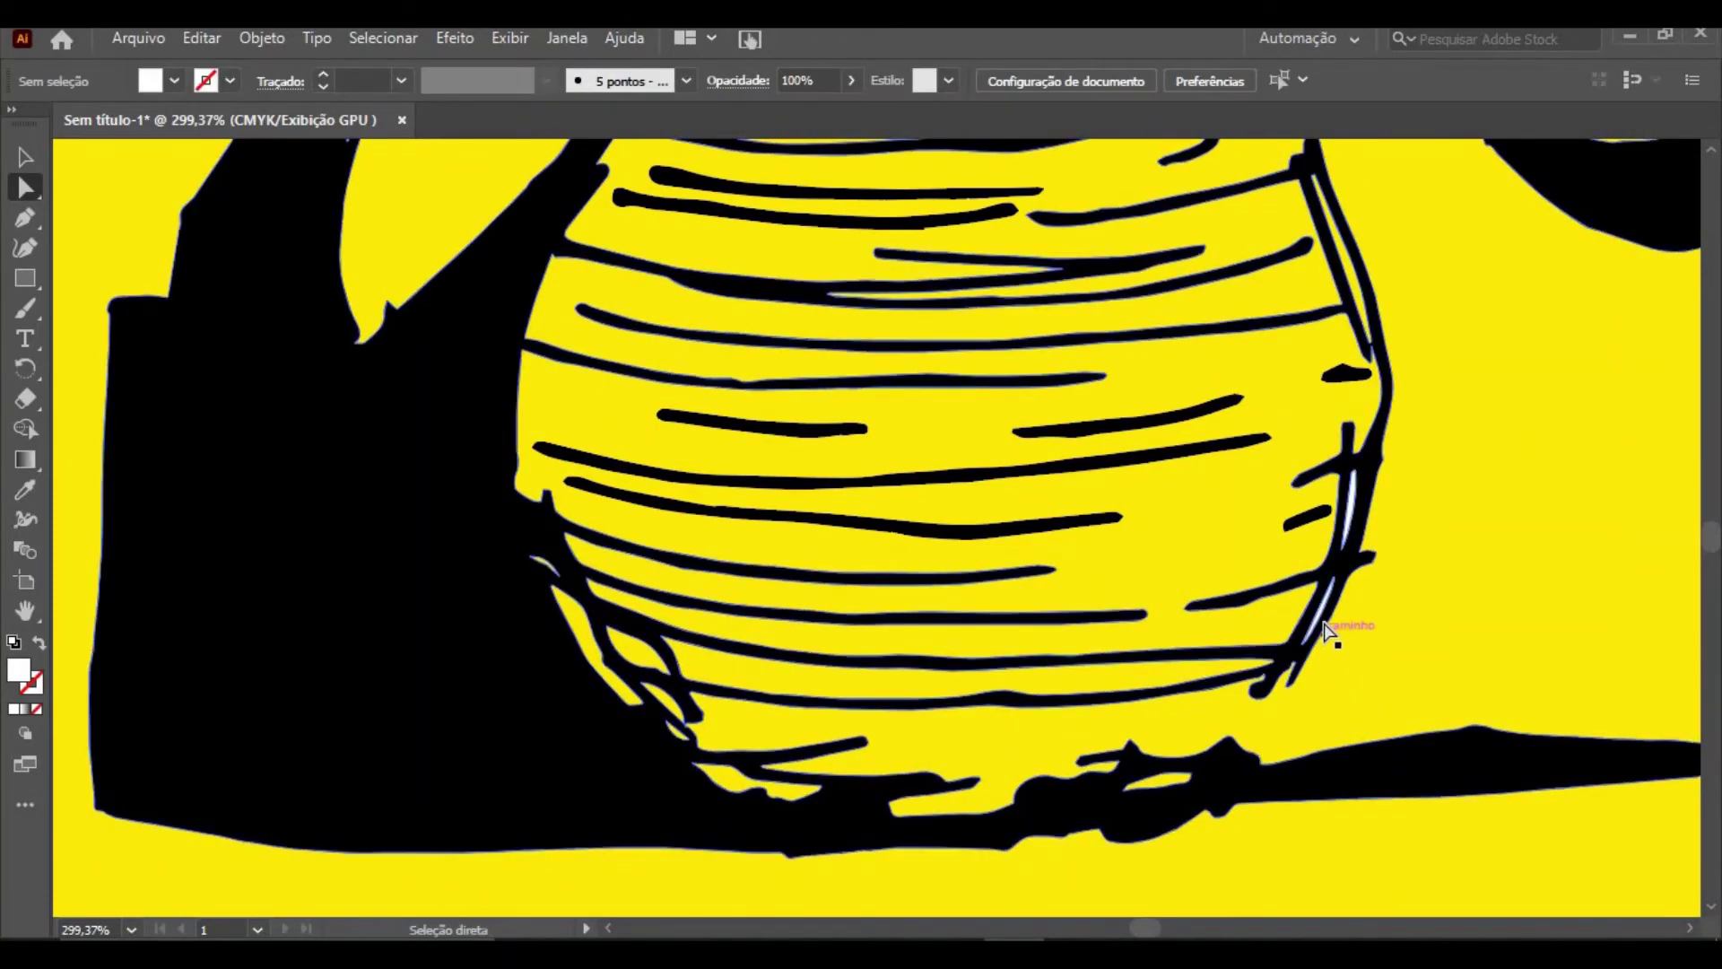
pyautogui.click(1319, 619)
pyautogui.press('Delete')
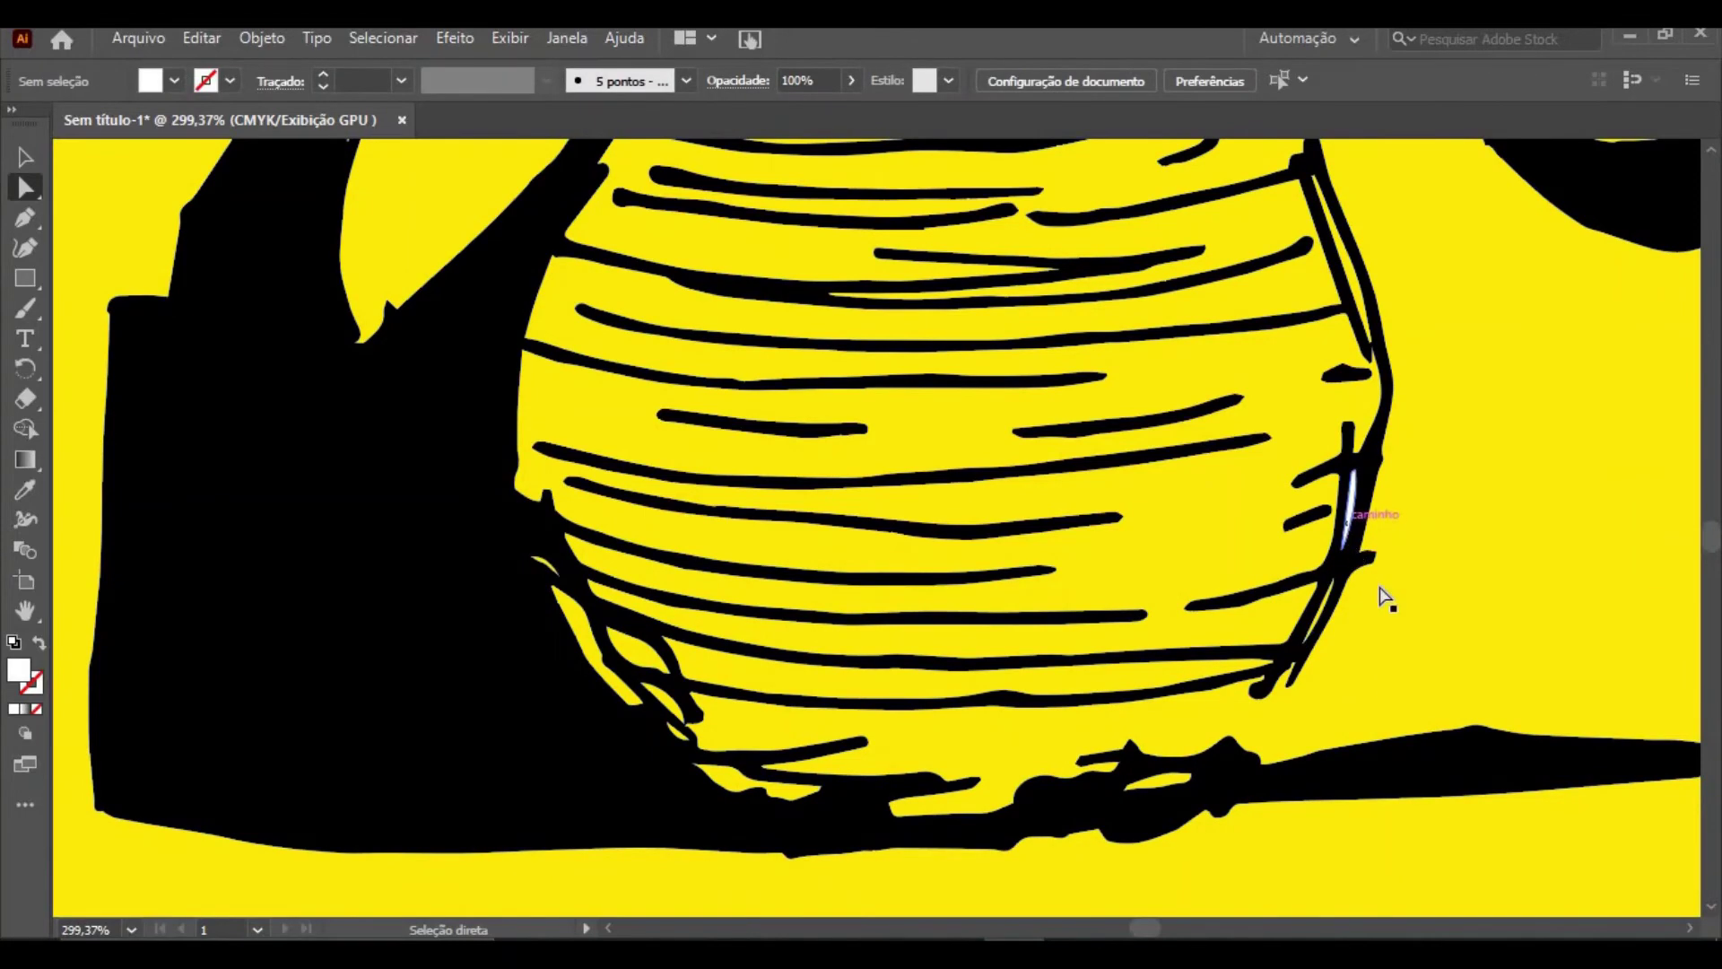
pyautogui.click(1386, 596)
pyautogui.press('Delete')
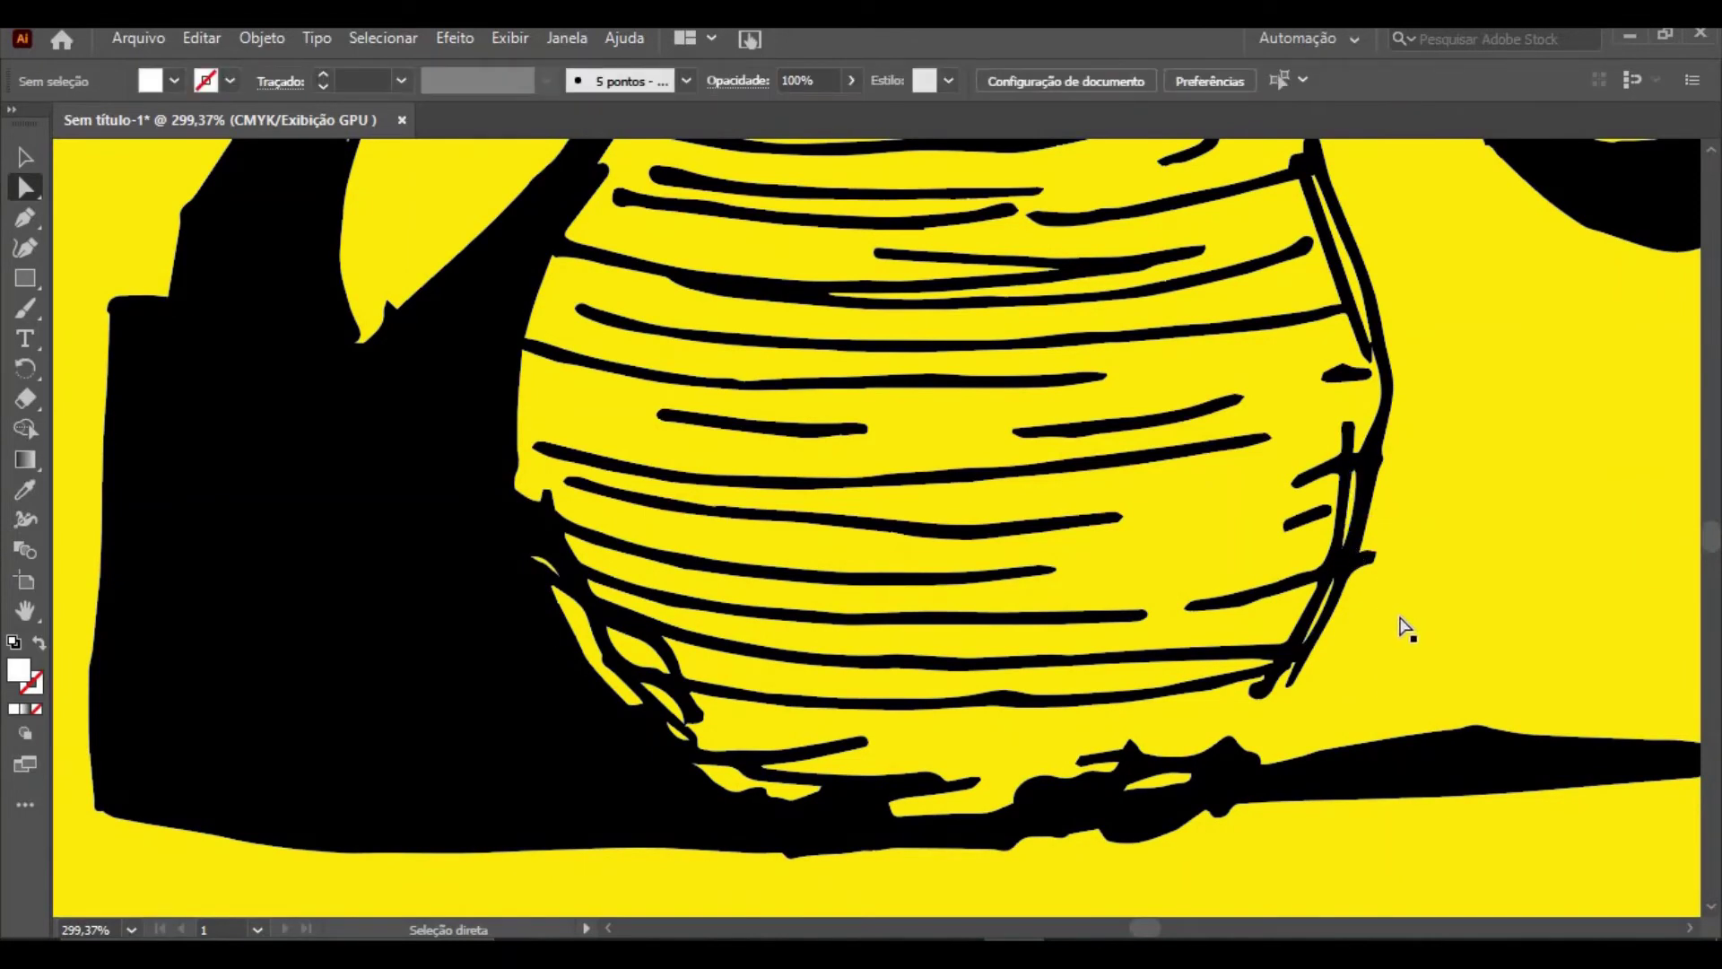
# Resize the yellow background rectangle to about 174 by 185 mm by moving in its bottom and right edges
pyautogui.hotkey('ctrl', '0')
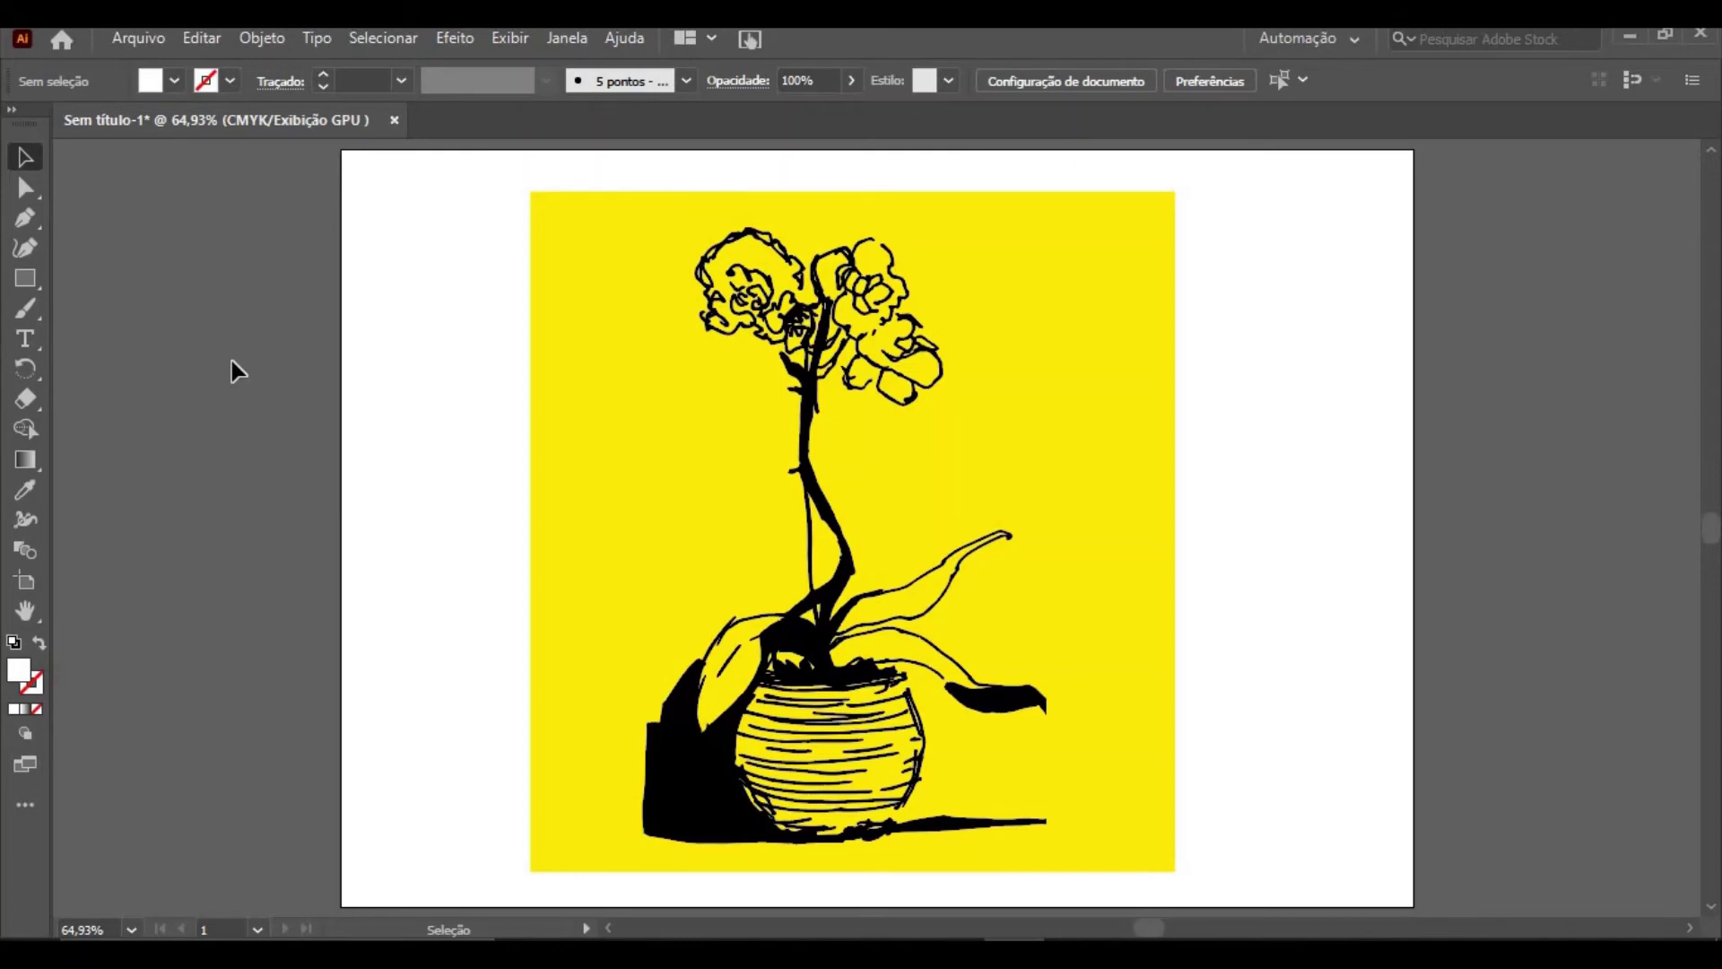
pyautogui.click(598, 453)
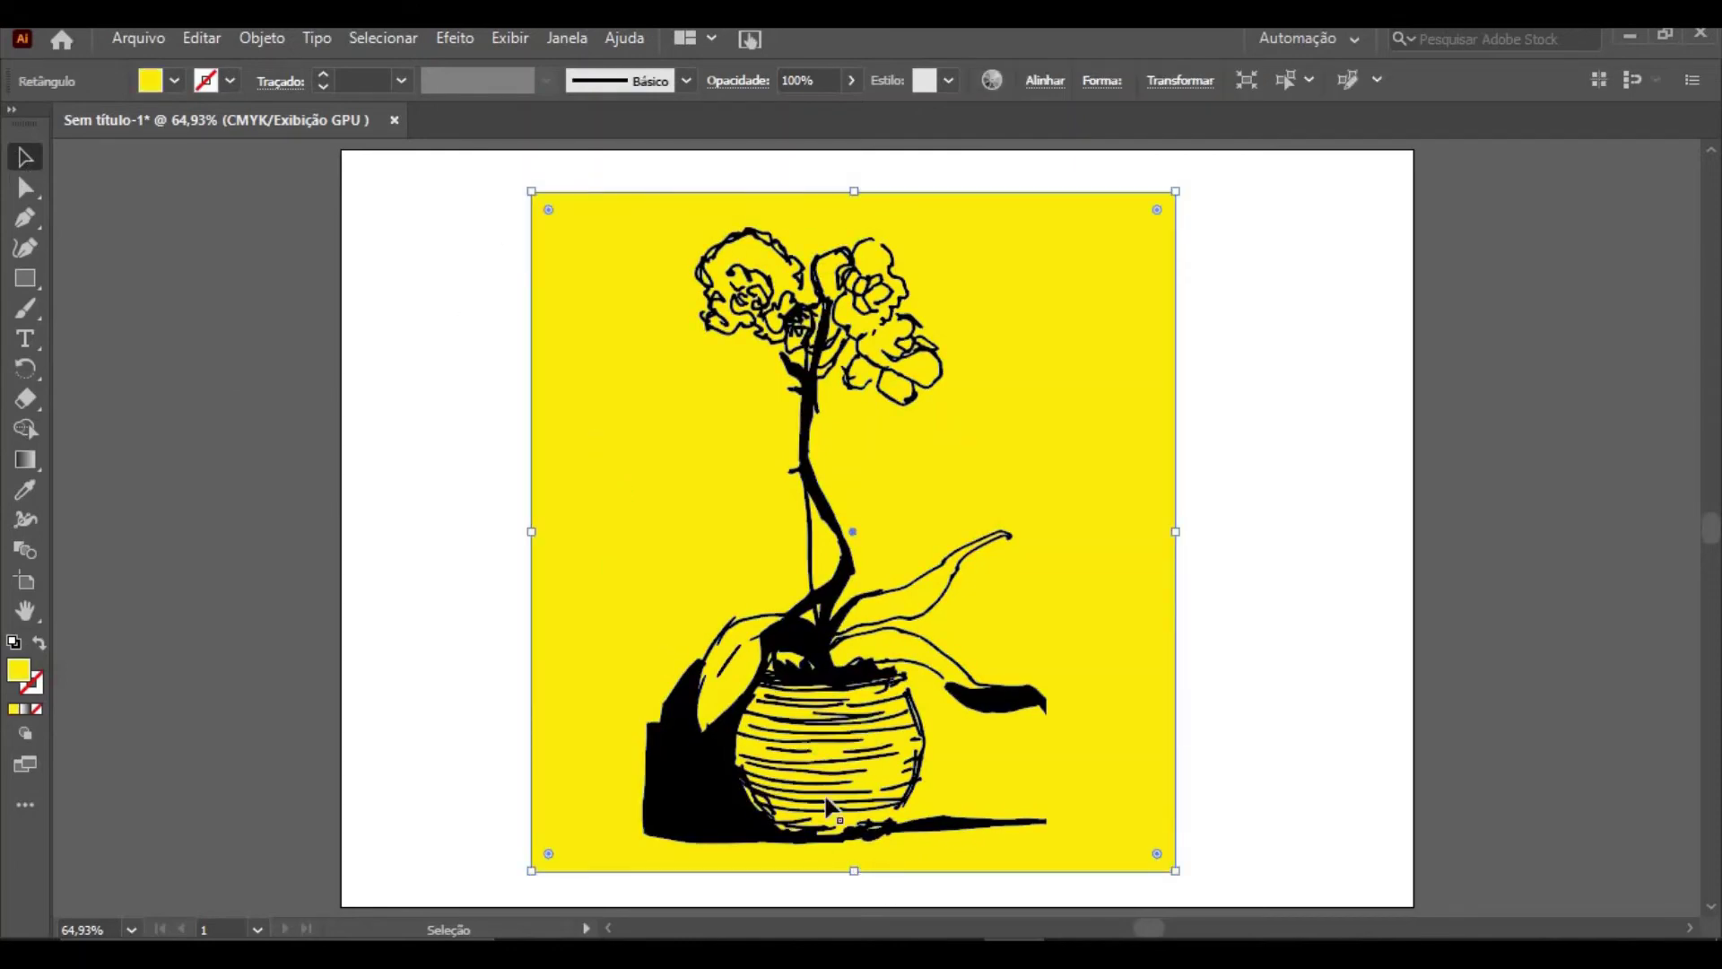
pyautogui.click(278, 40)
pyautogui.click(192, 280)
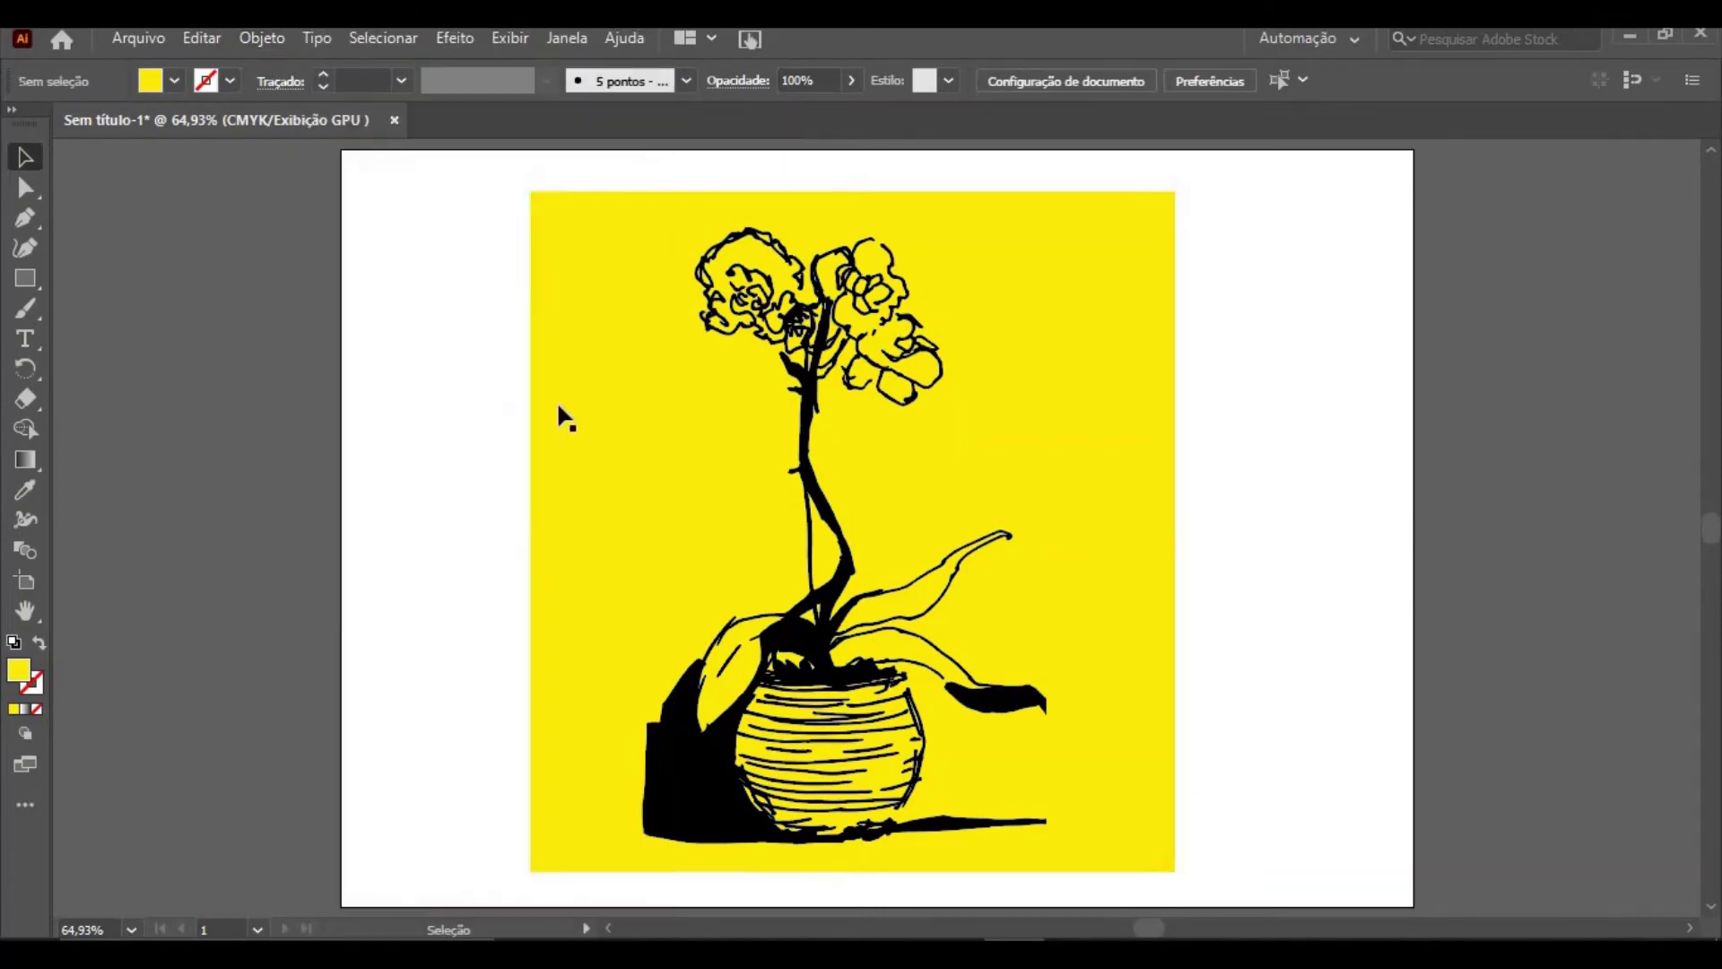
pyautogui.click(553, 440)
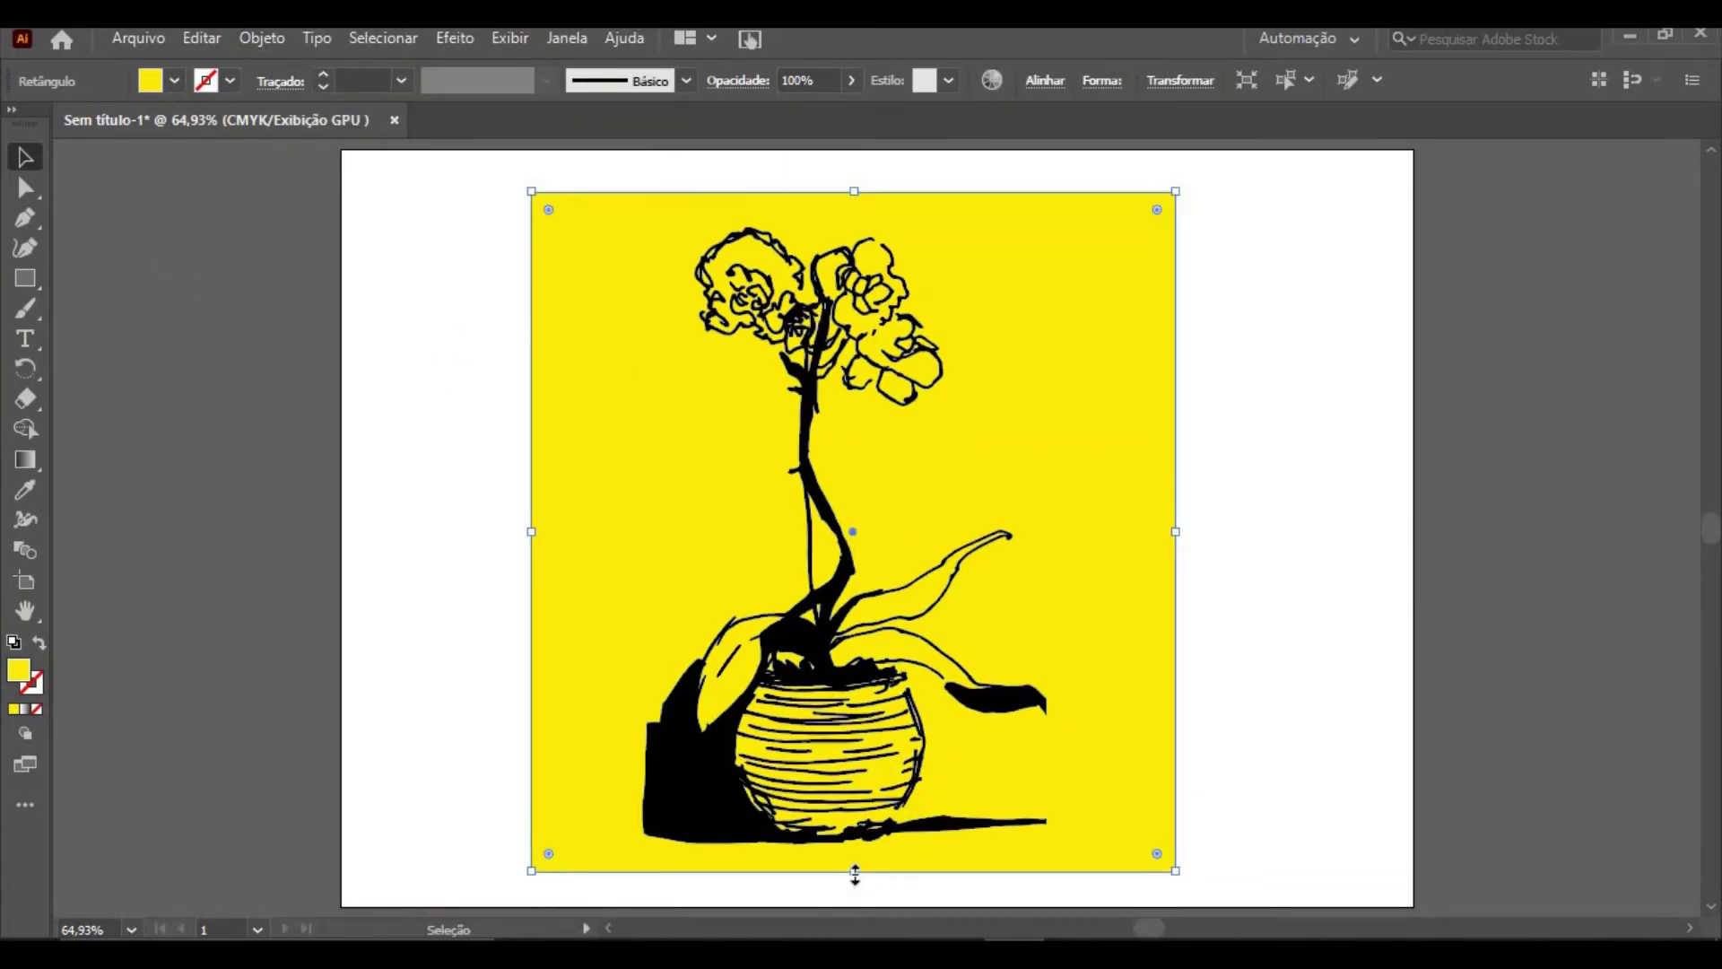
pyautogui.moveTo(855, 874); pyautogui.dragTo(854, 862)
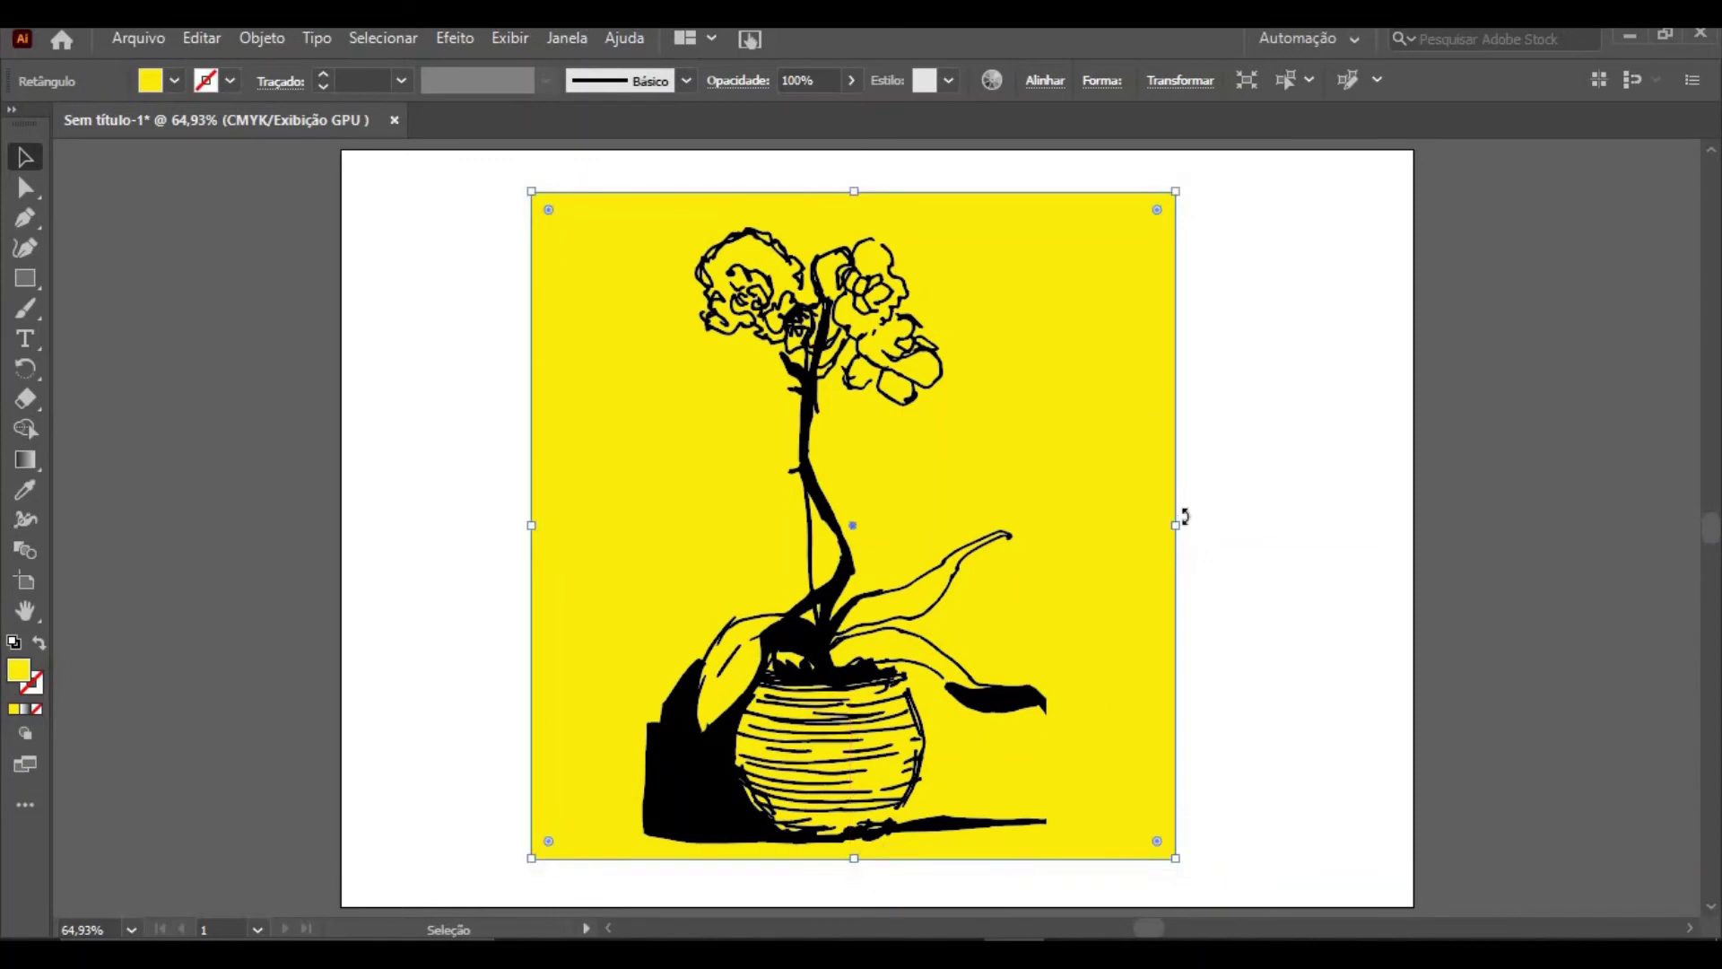
pyautogui.click(1205, 88)
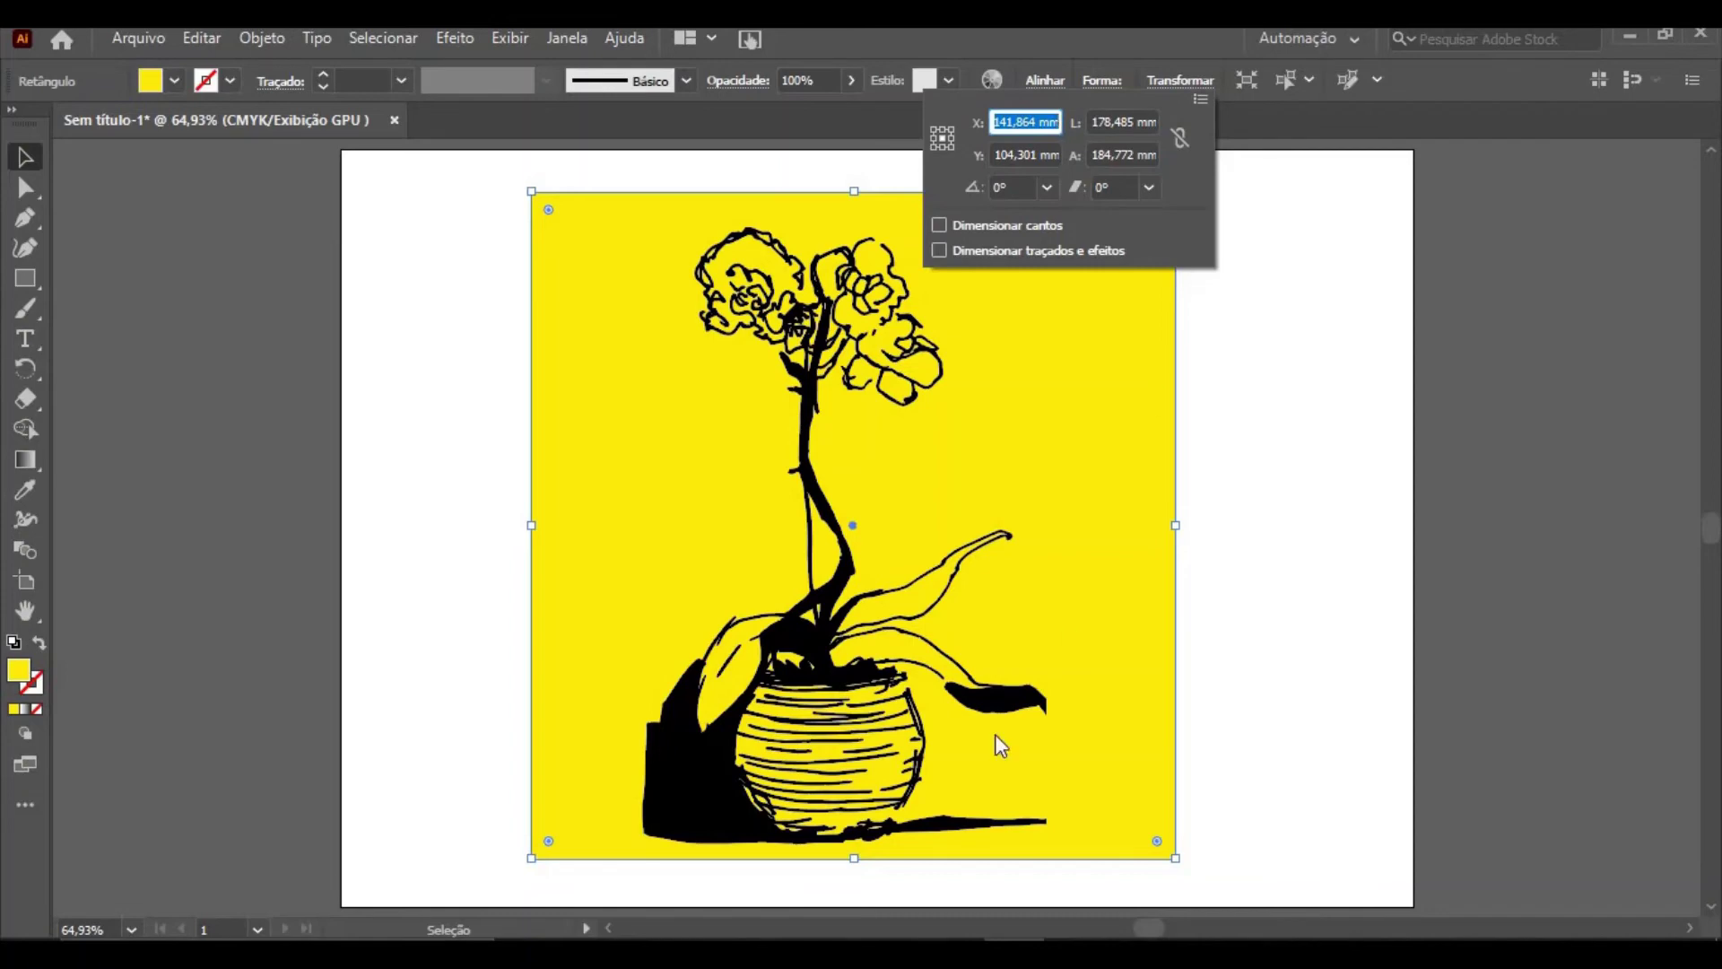
pyautogui.click(857, 861)
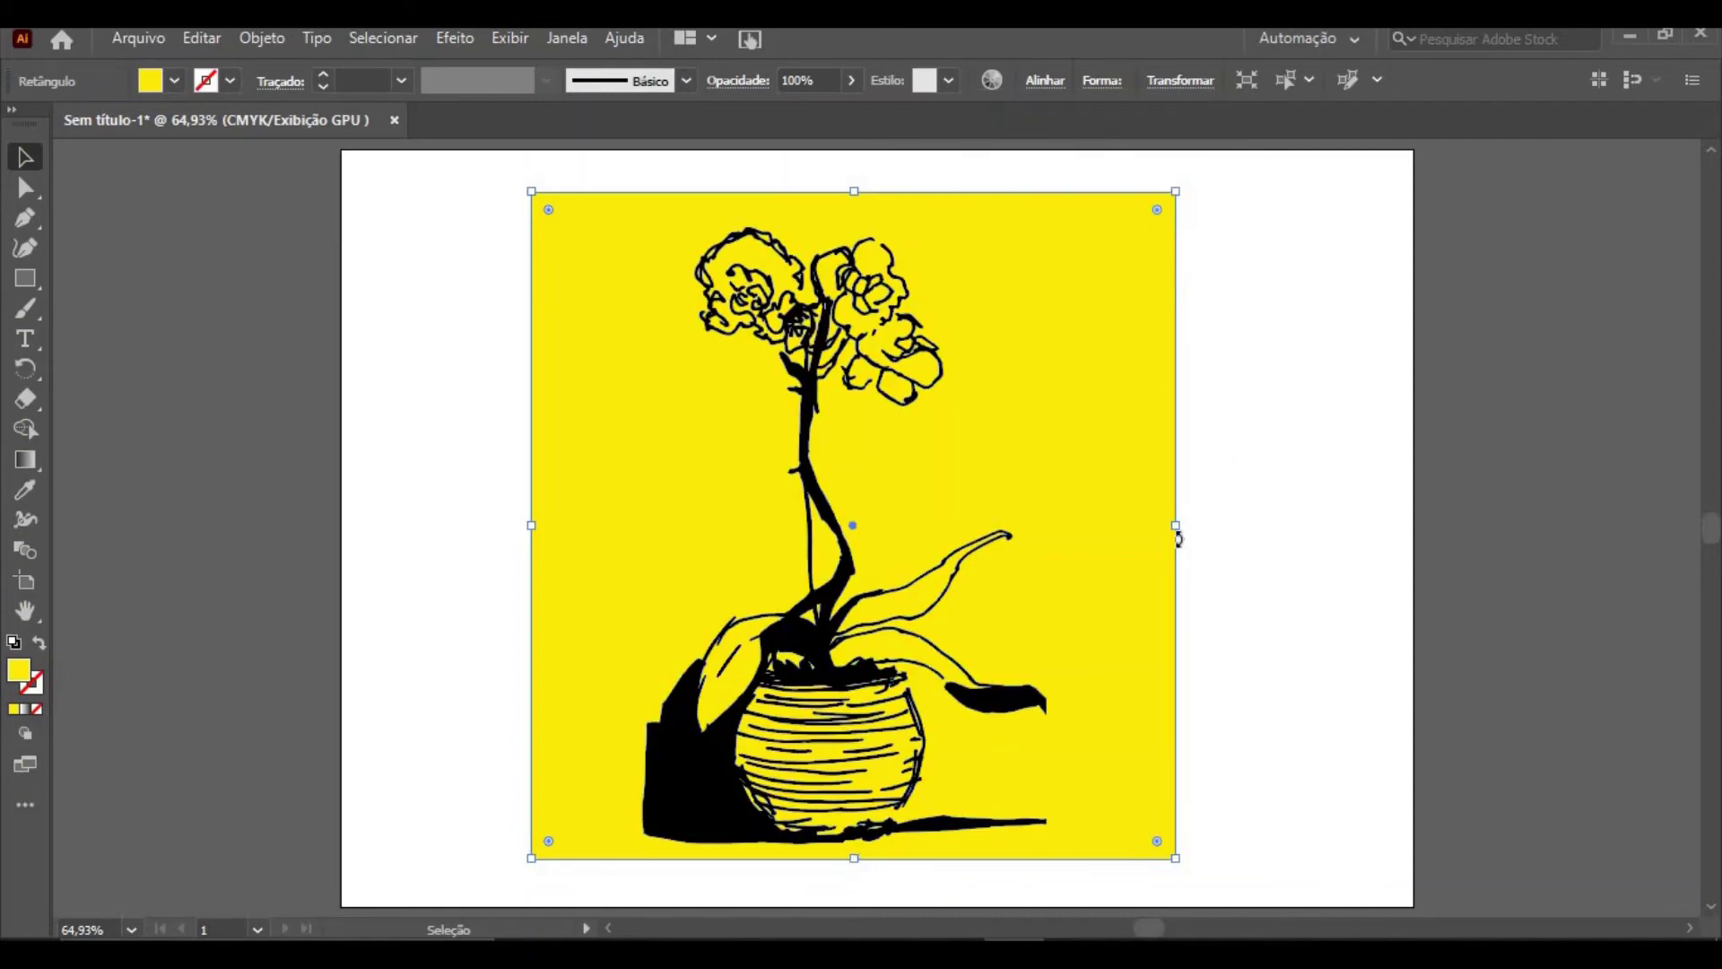
pyautogui.moveTo(1176, 527); pyautogui.dragTo(1158, 527)
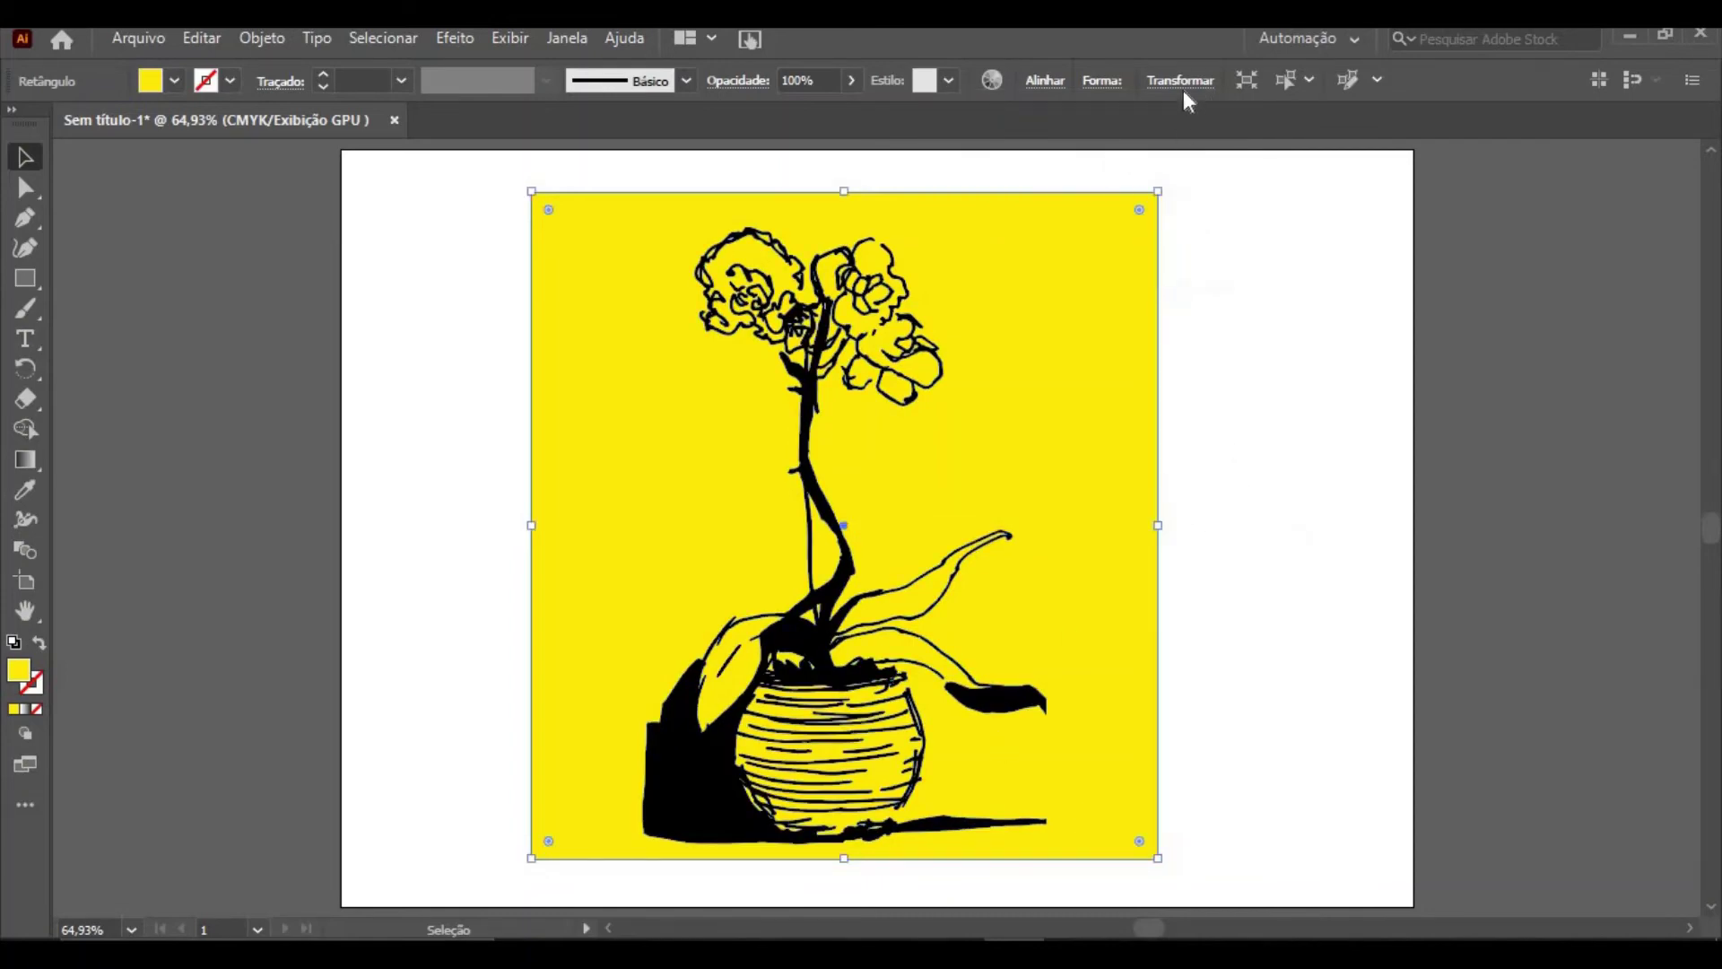
# Set the yellow rectangle's X position to 100 mm and its width to 150 mm
pyautogui.click(1171, 82)
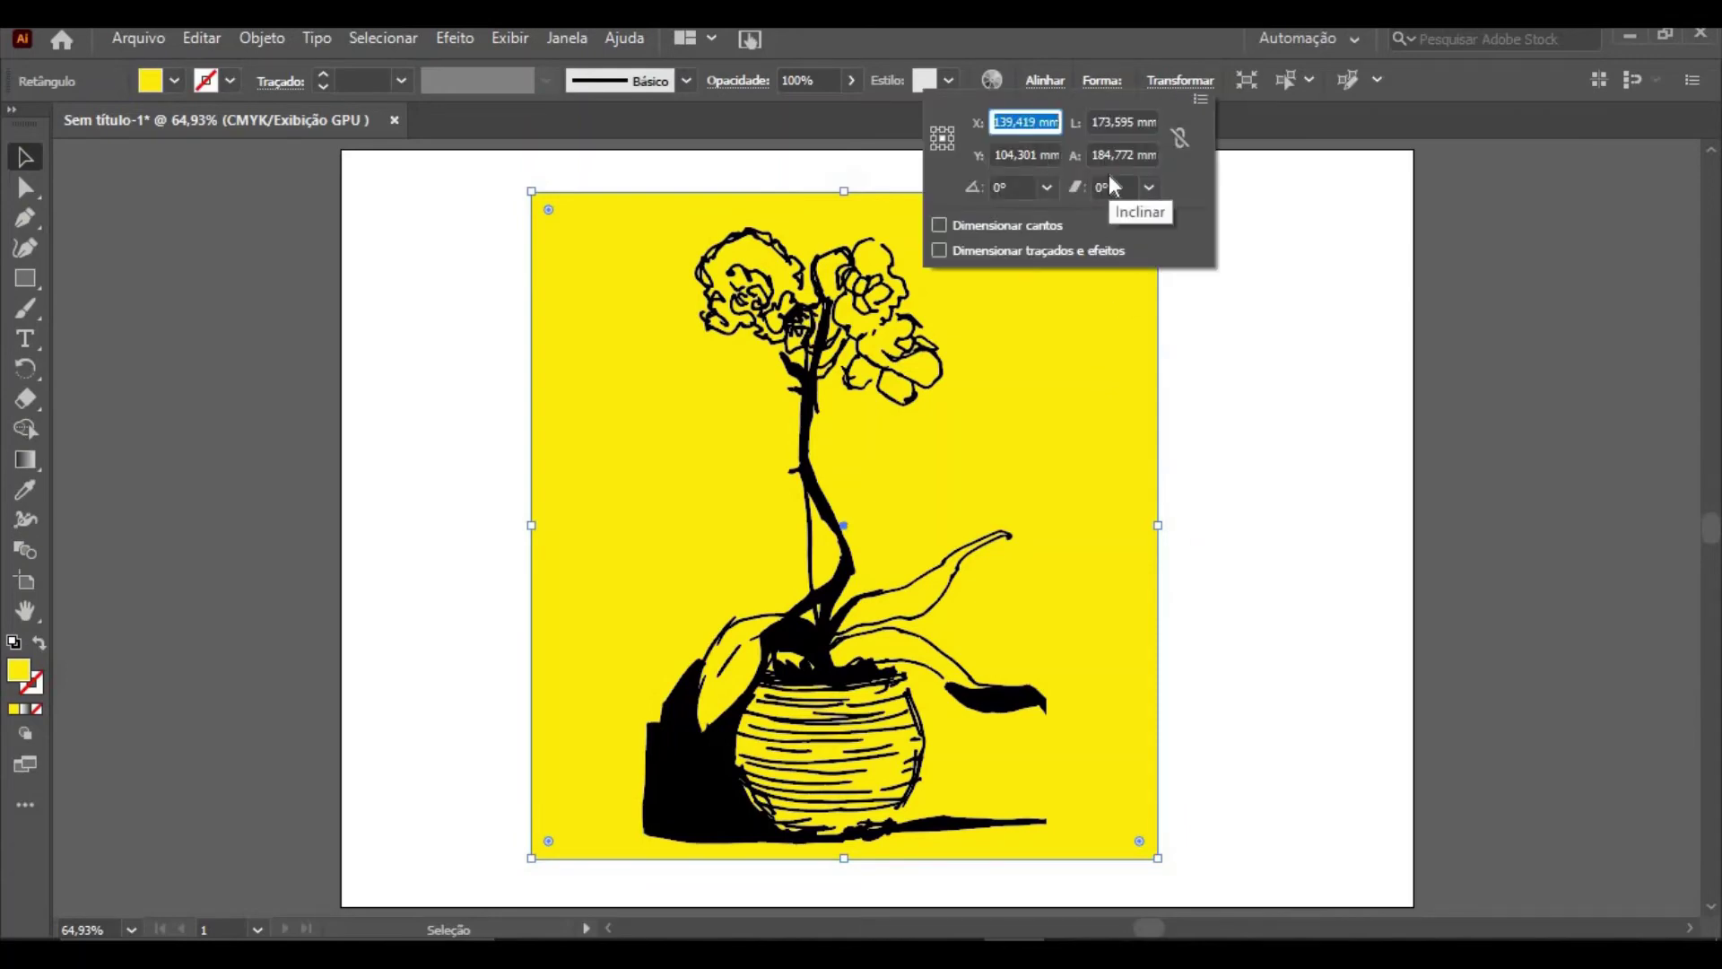
pyautogui.write('100')
pyautogui.press('Tab')
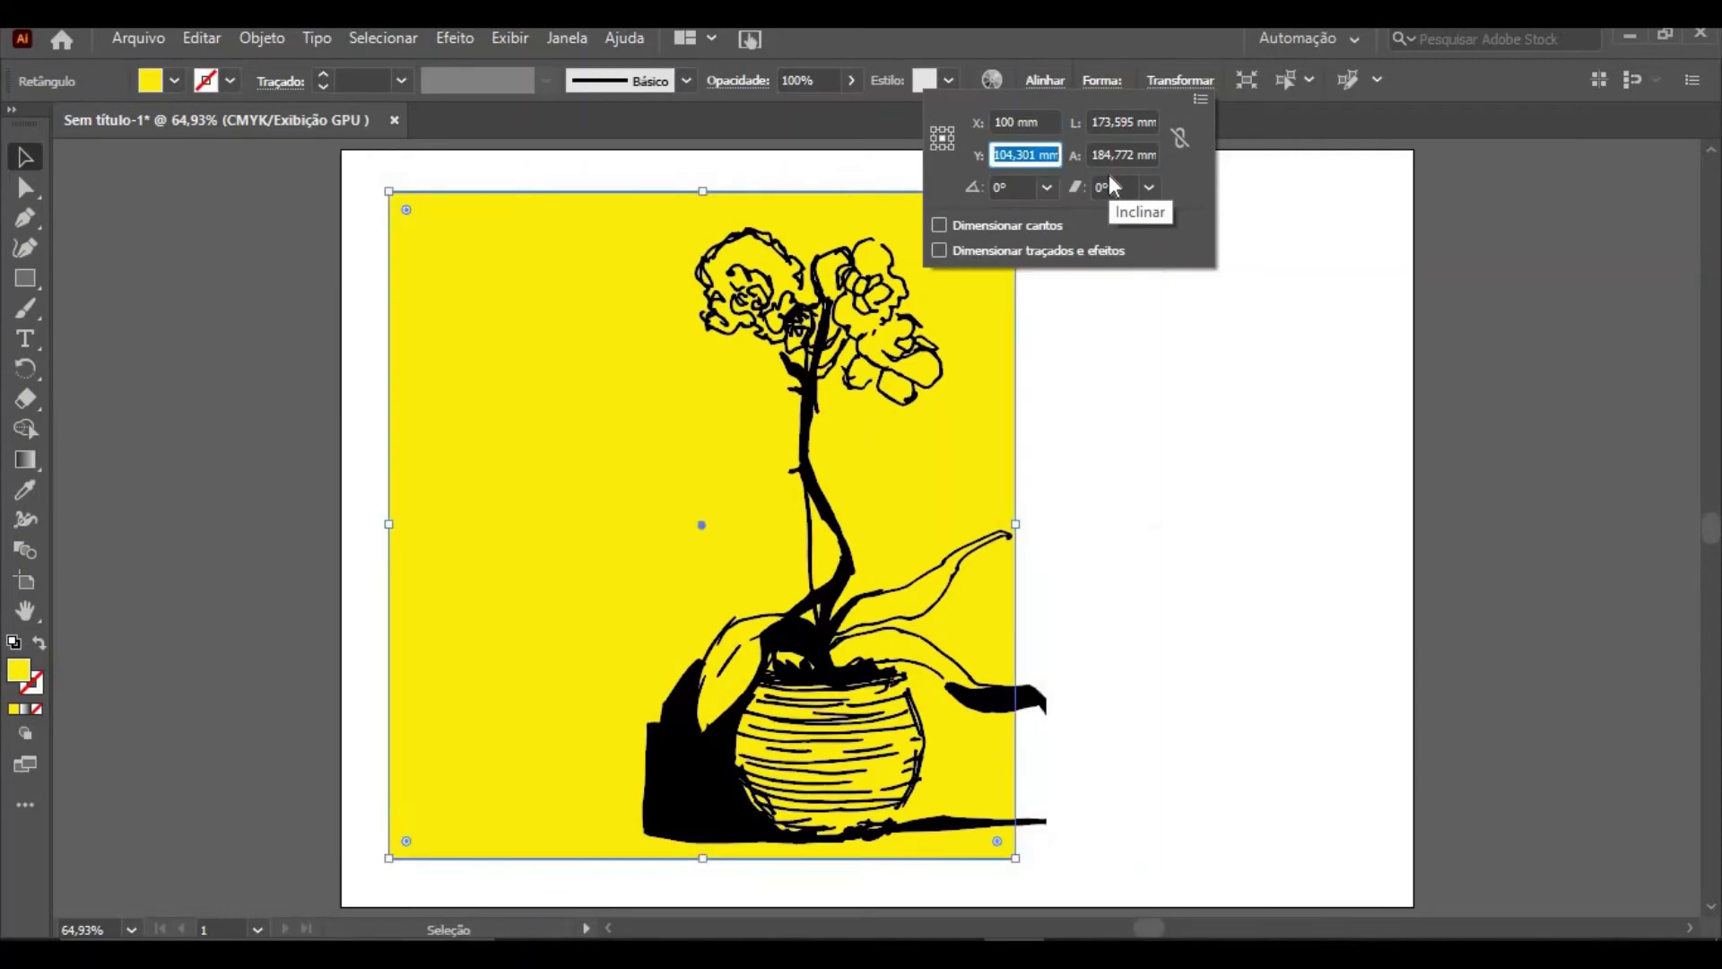
pyautogui.click(1090, 121)
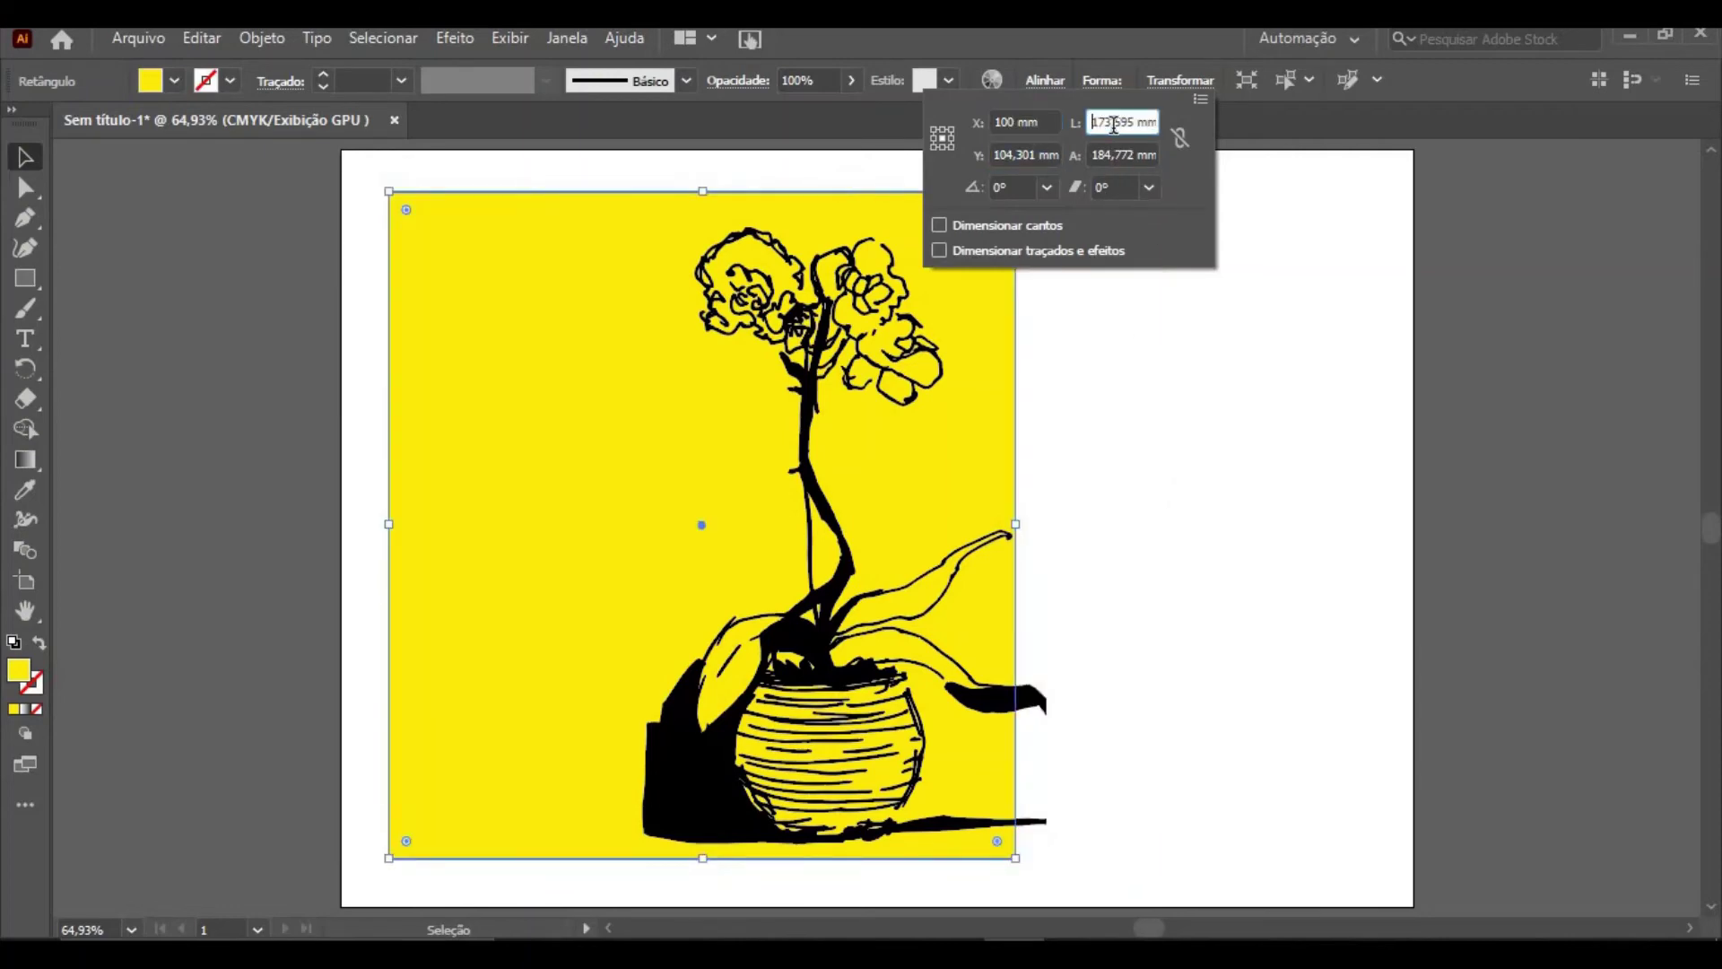
pyautogui.write('150')
pyautogui.press('Return')
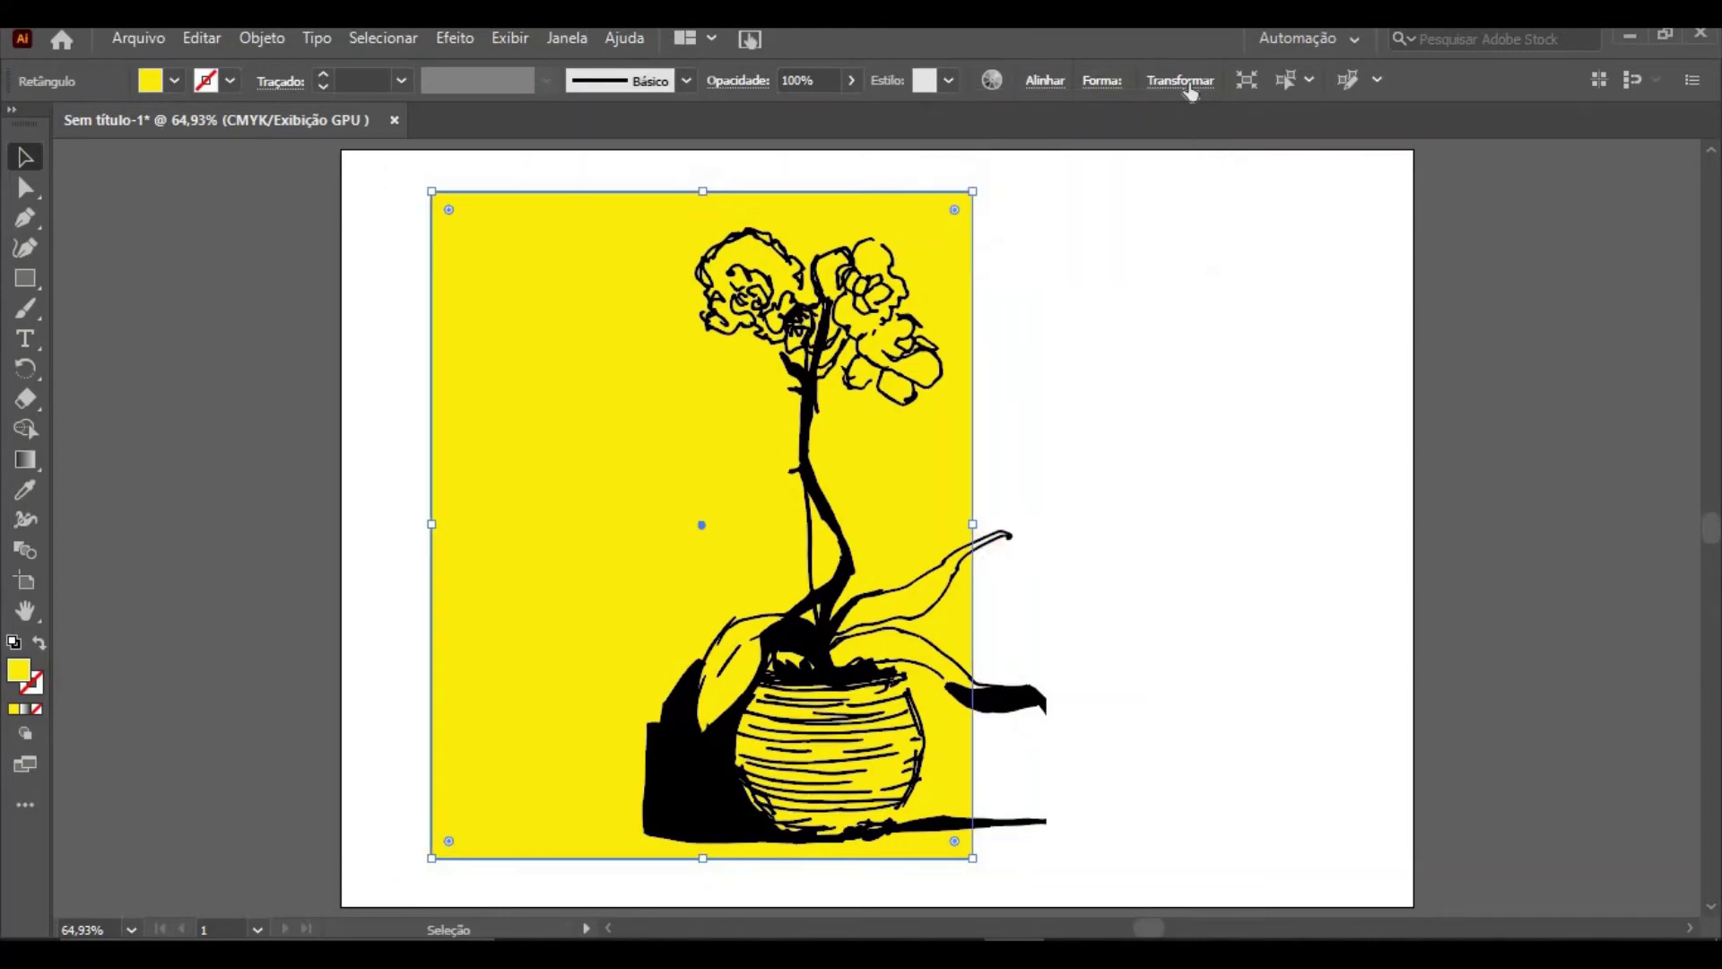
# Set the yellow rectangle's height to 150 mm and move it right so that it sits roughly centered behind the orchid drawing
pyautogui.click(1180, 80)
pyautogui.click(1095, 152)
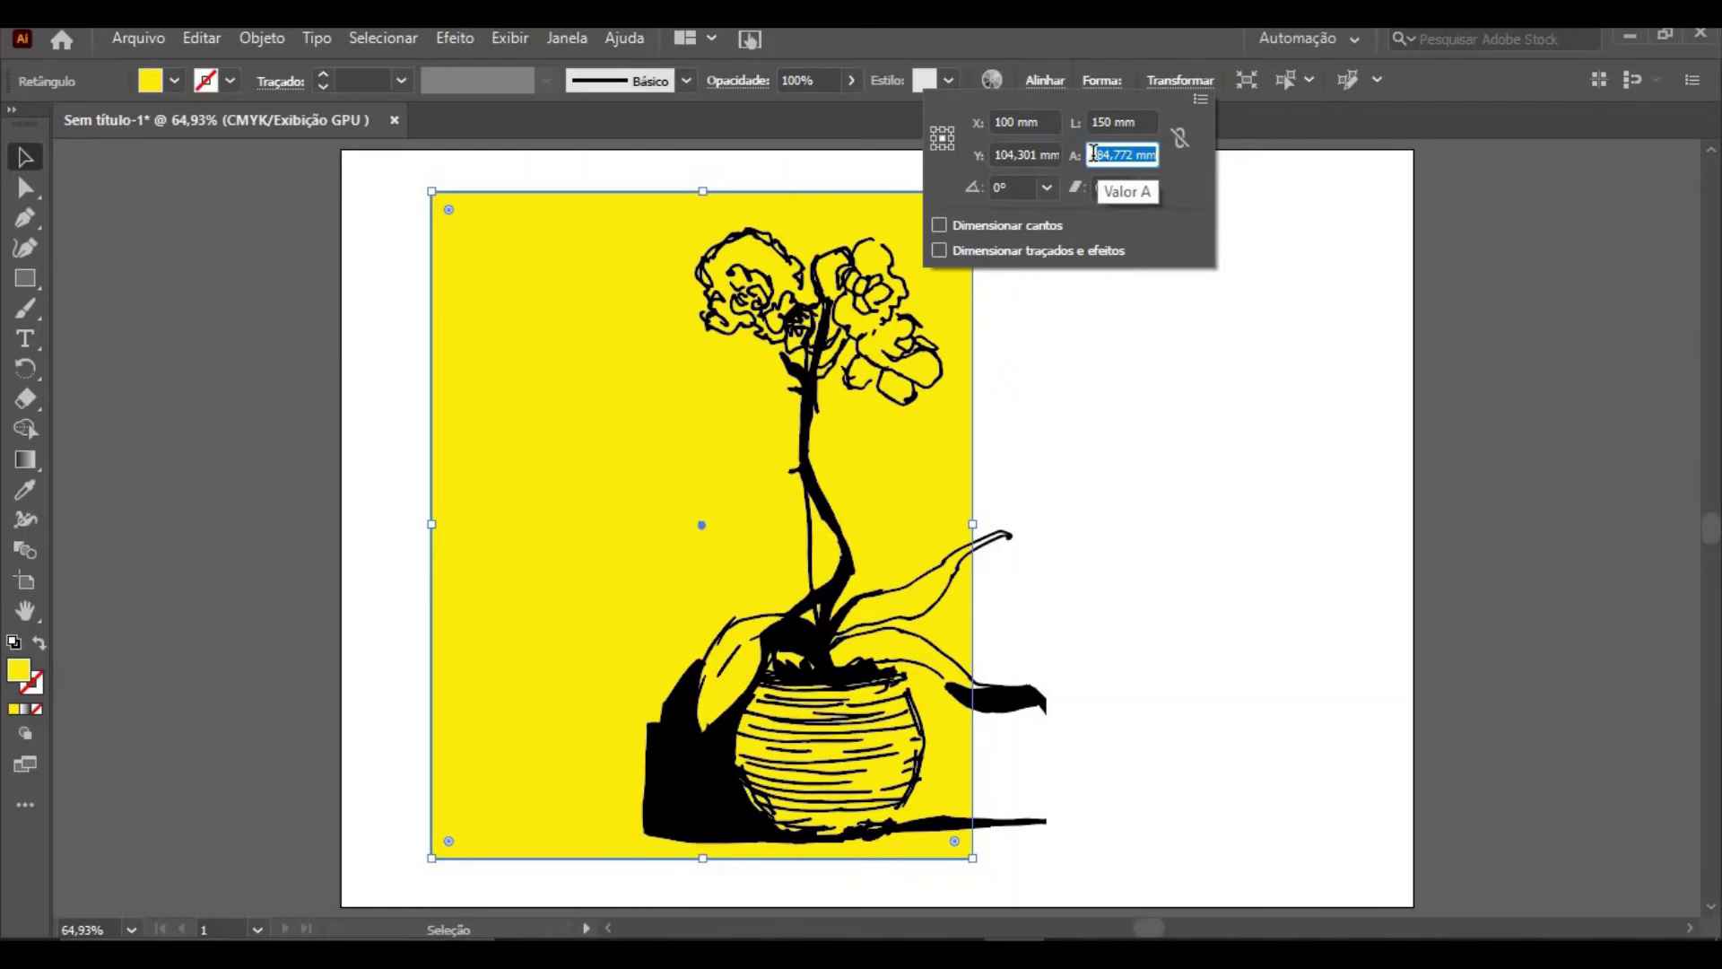
pyautogui.write('15')
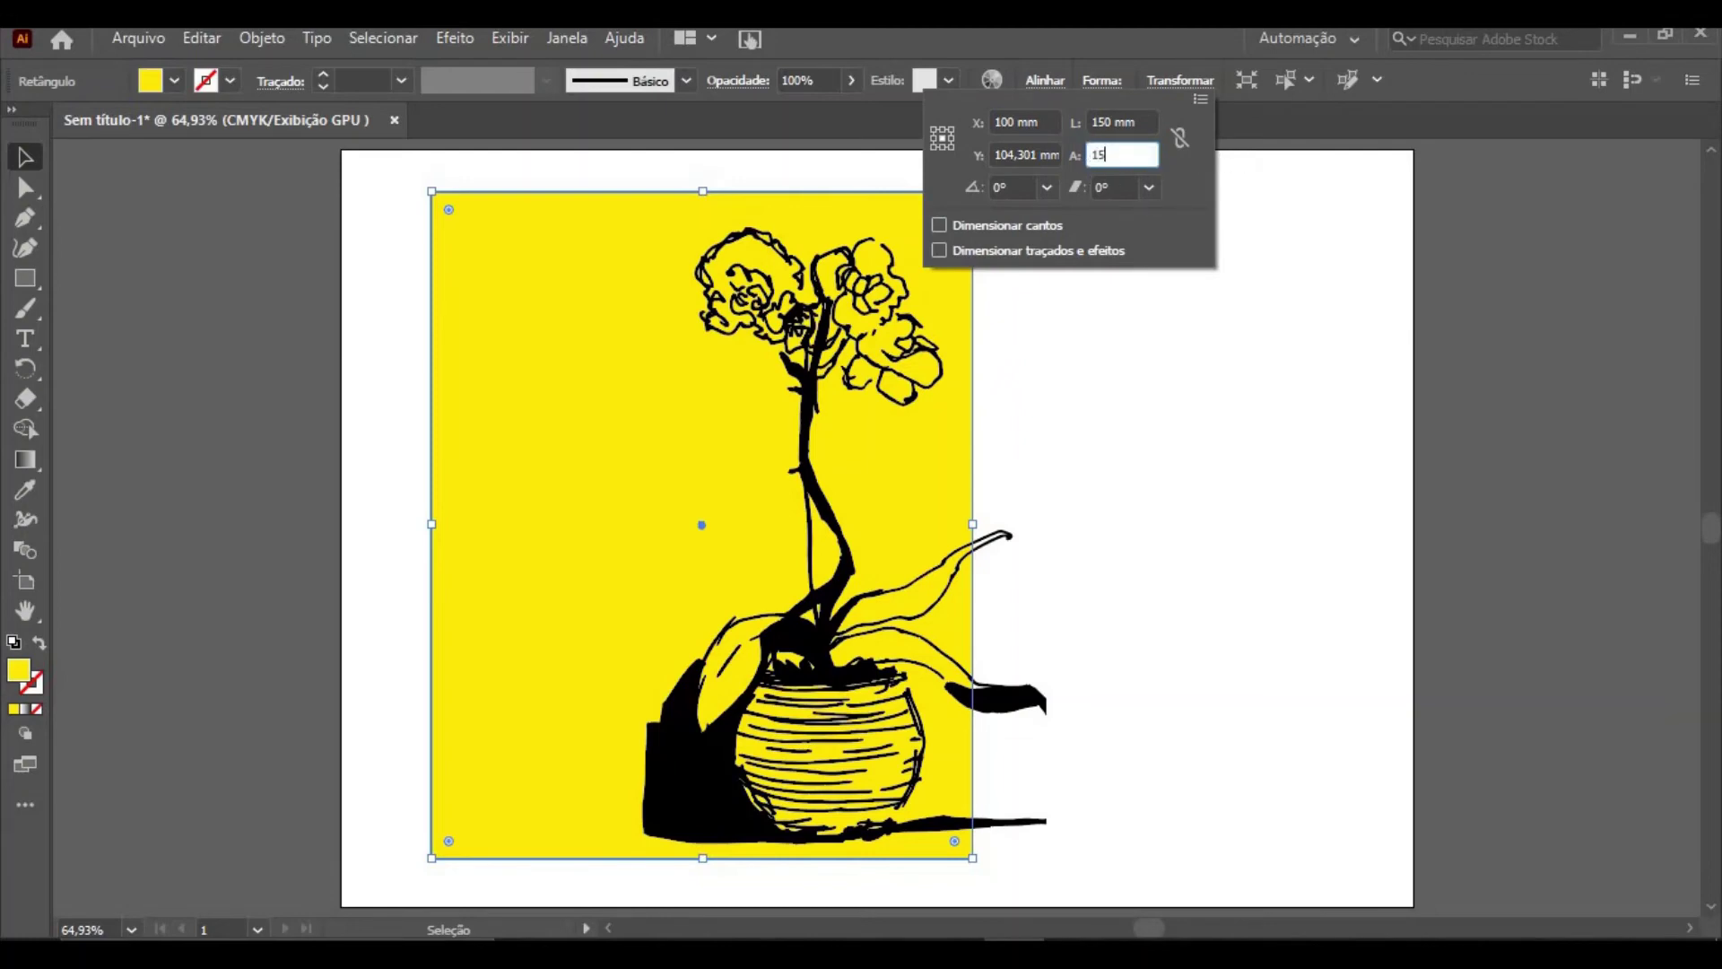
pyautogui.write('0')
pyautogui.press('Return')
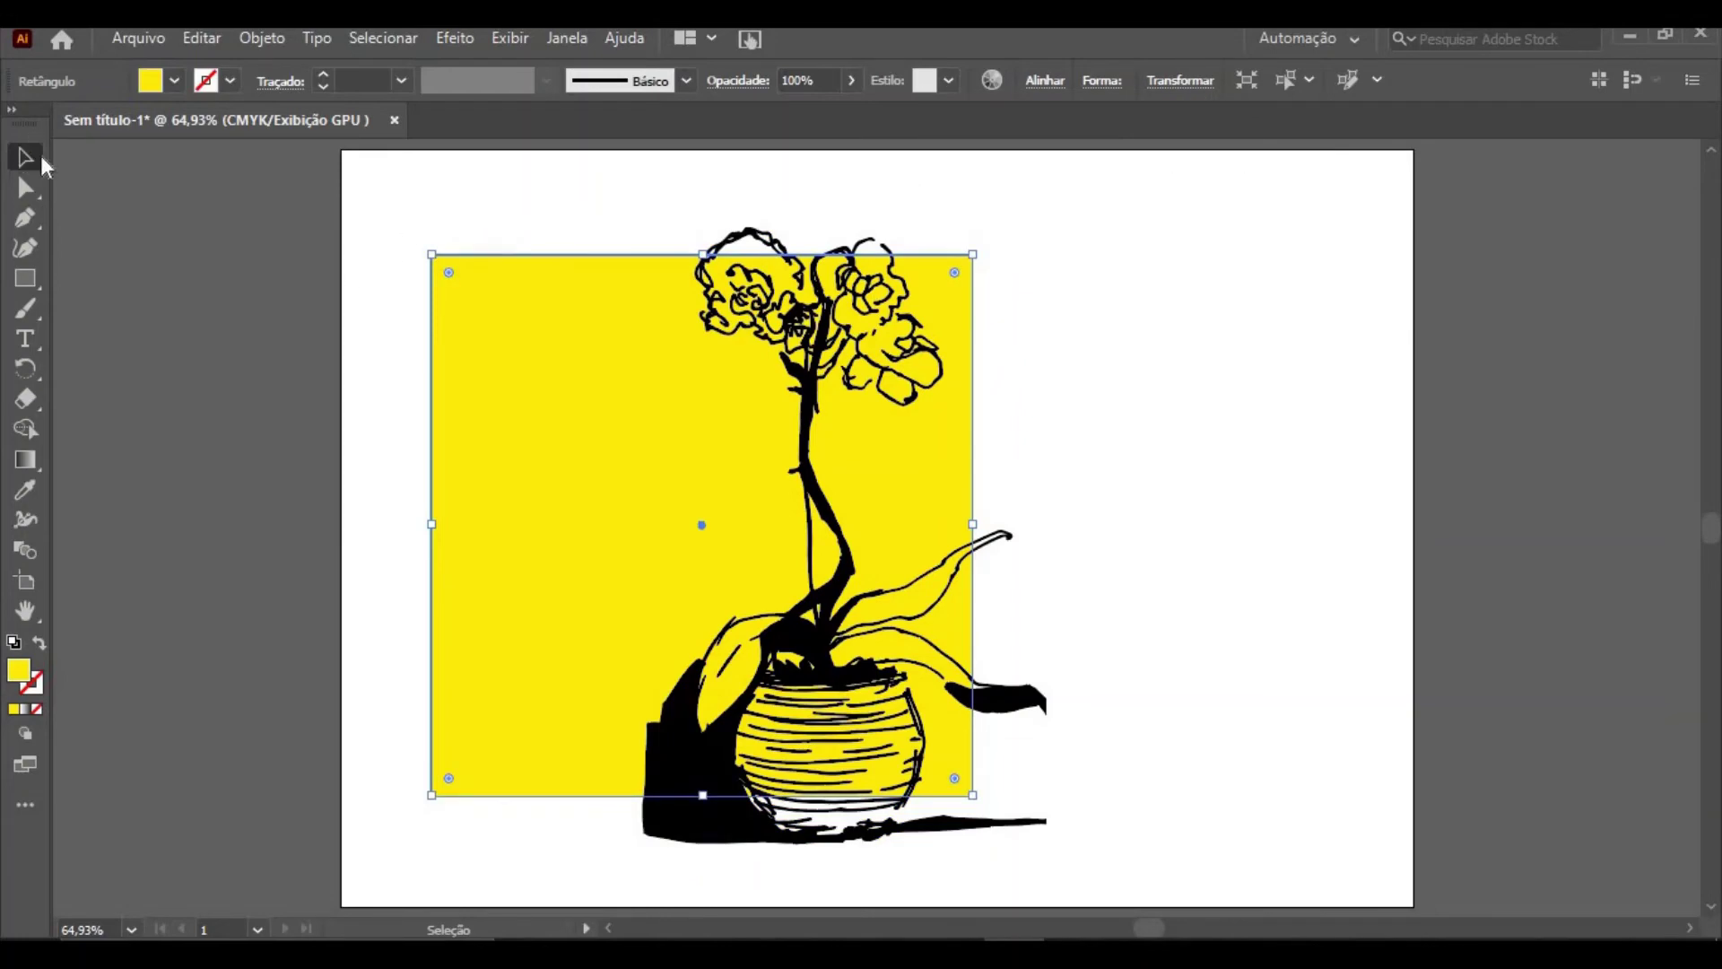
pyautogui.moveTo(539, 447); pyautogui.dragTo(703, 565)
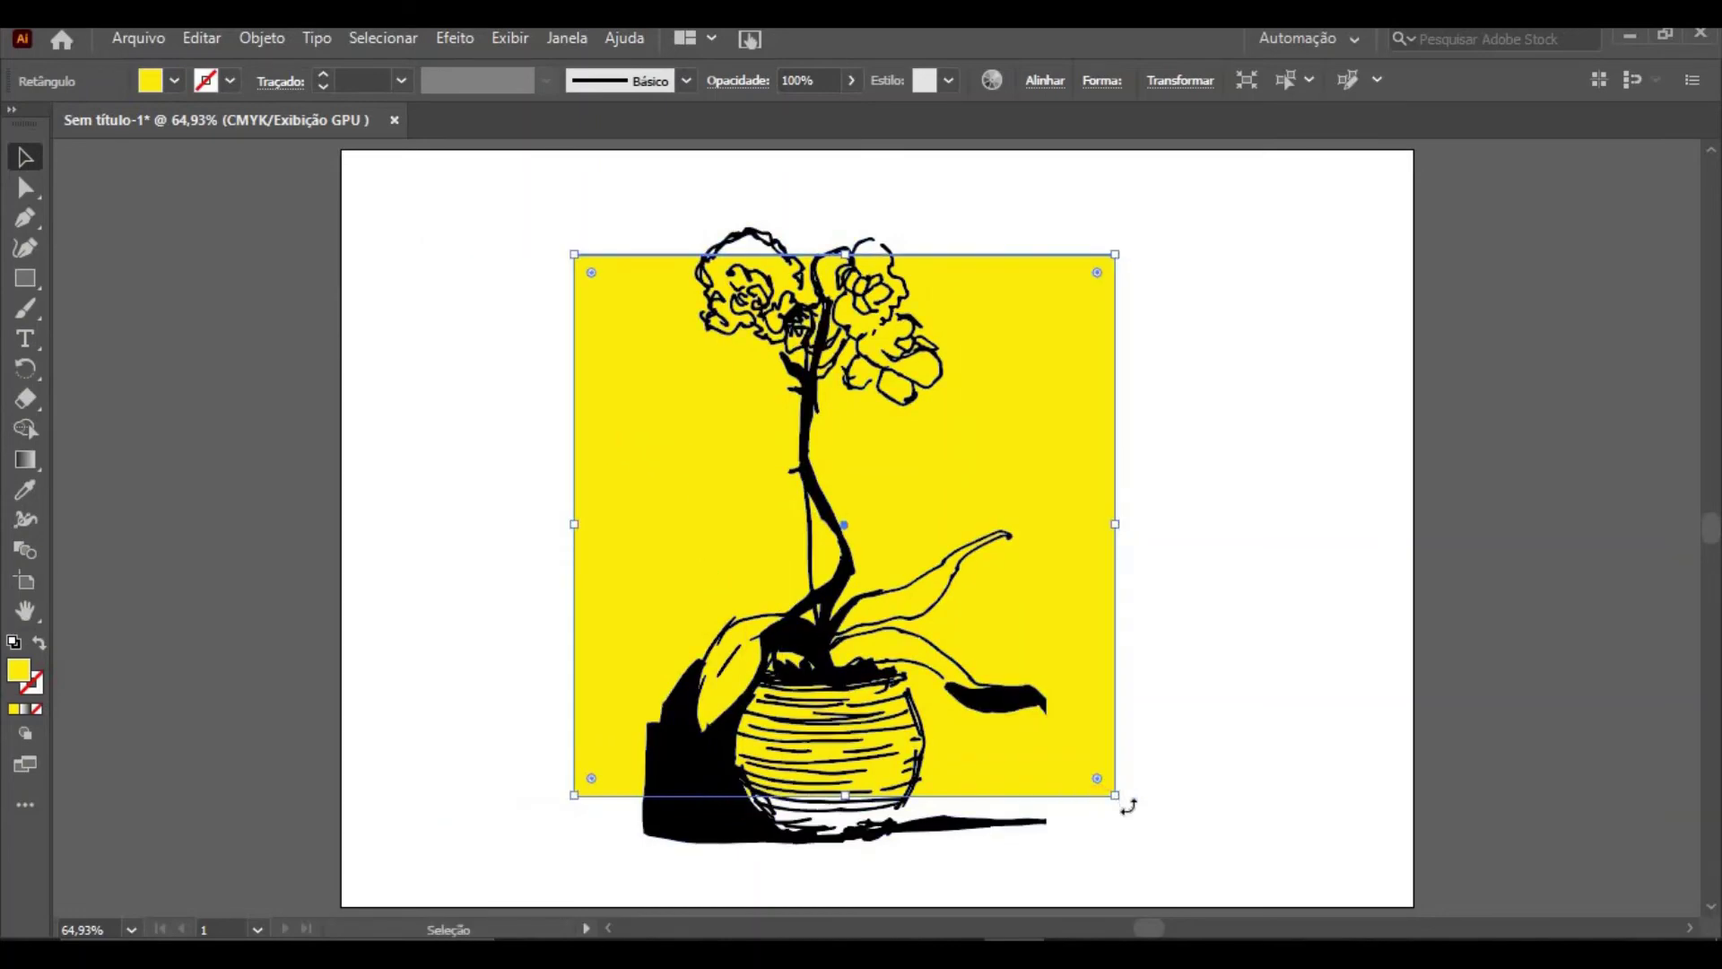
# Move the yellow square down and enlarge it proportionally from its center until it surrounds the whole orchid drawing
pyautogui.press('a')
pyautogui.moveTo(1119, 801); pyautogui.dragTo(1107, 851)
pyautogui.press('v')
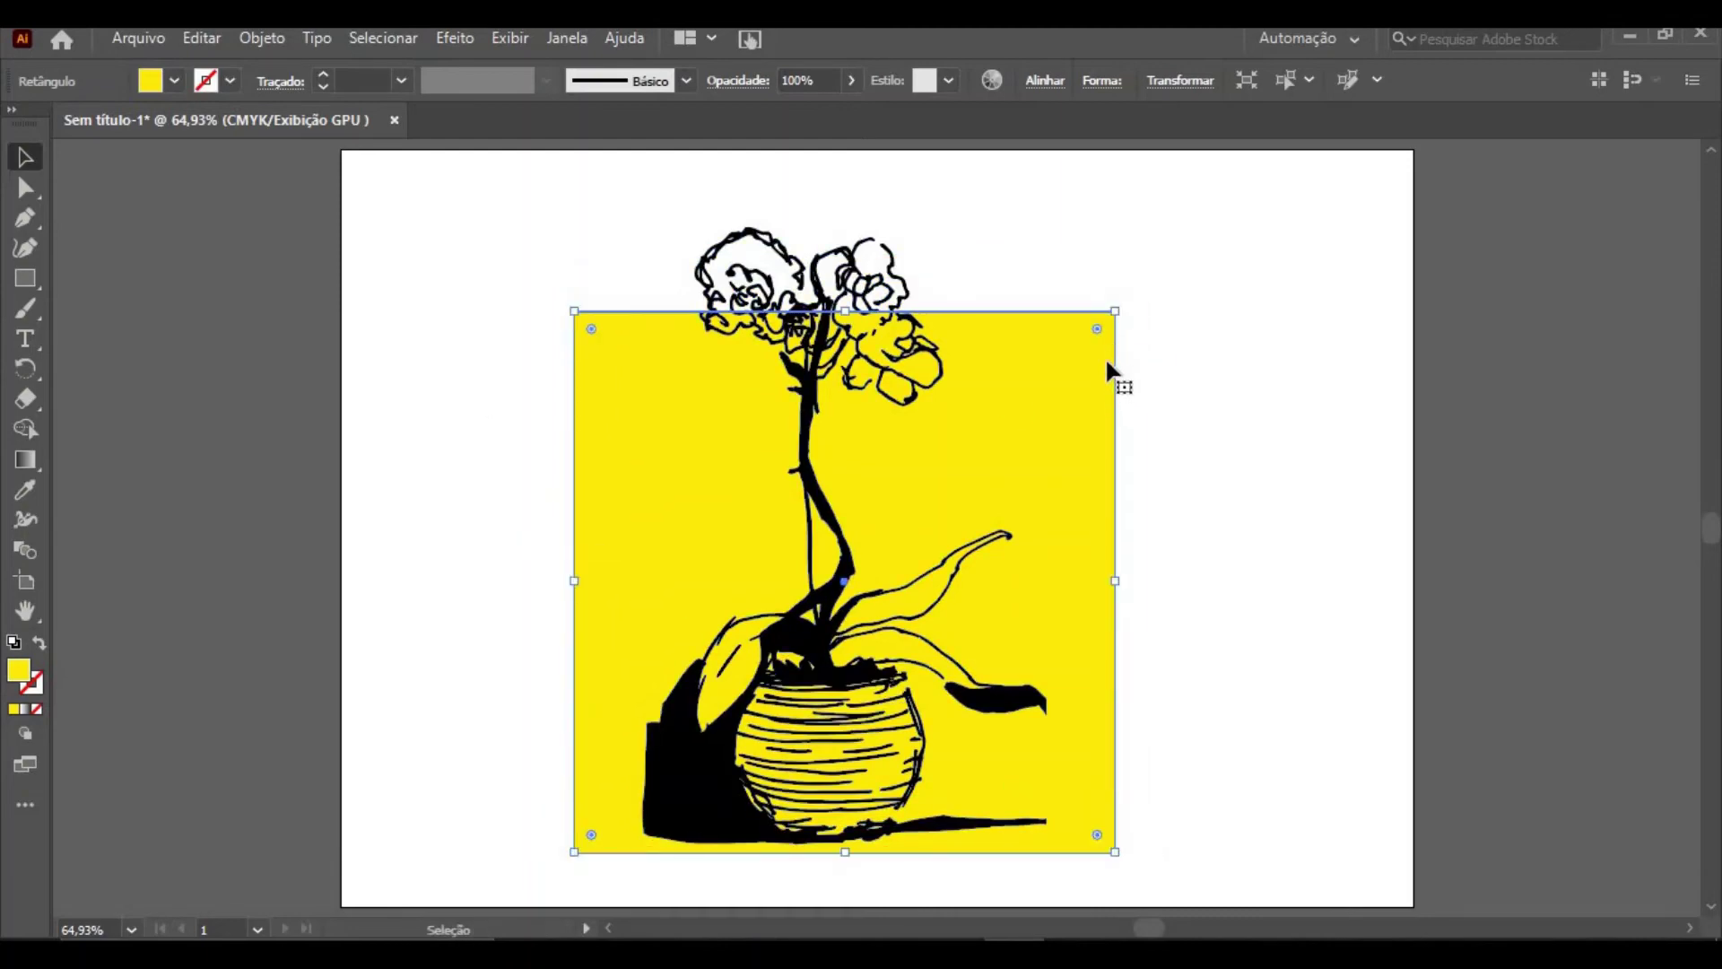
pyautogui.keyDown('ctrl'); pyautogui.click(1114, 312); pyautogui.keyUp('ctrl')
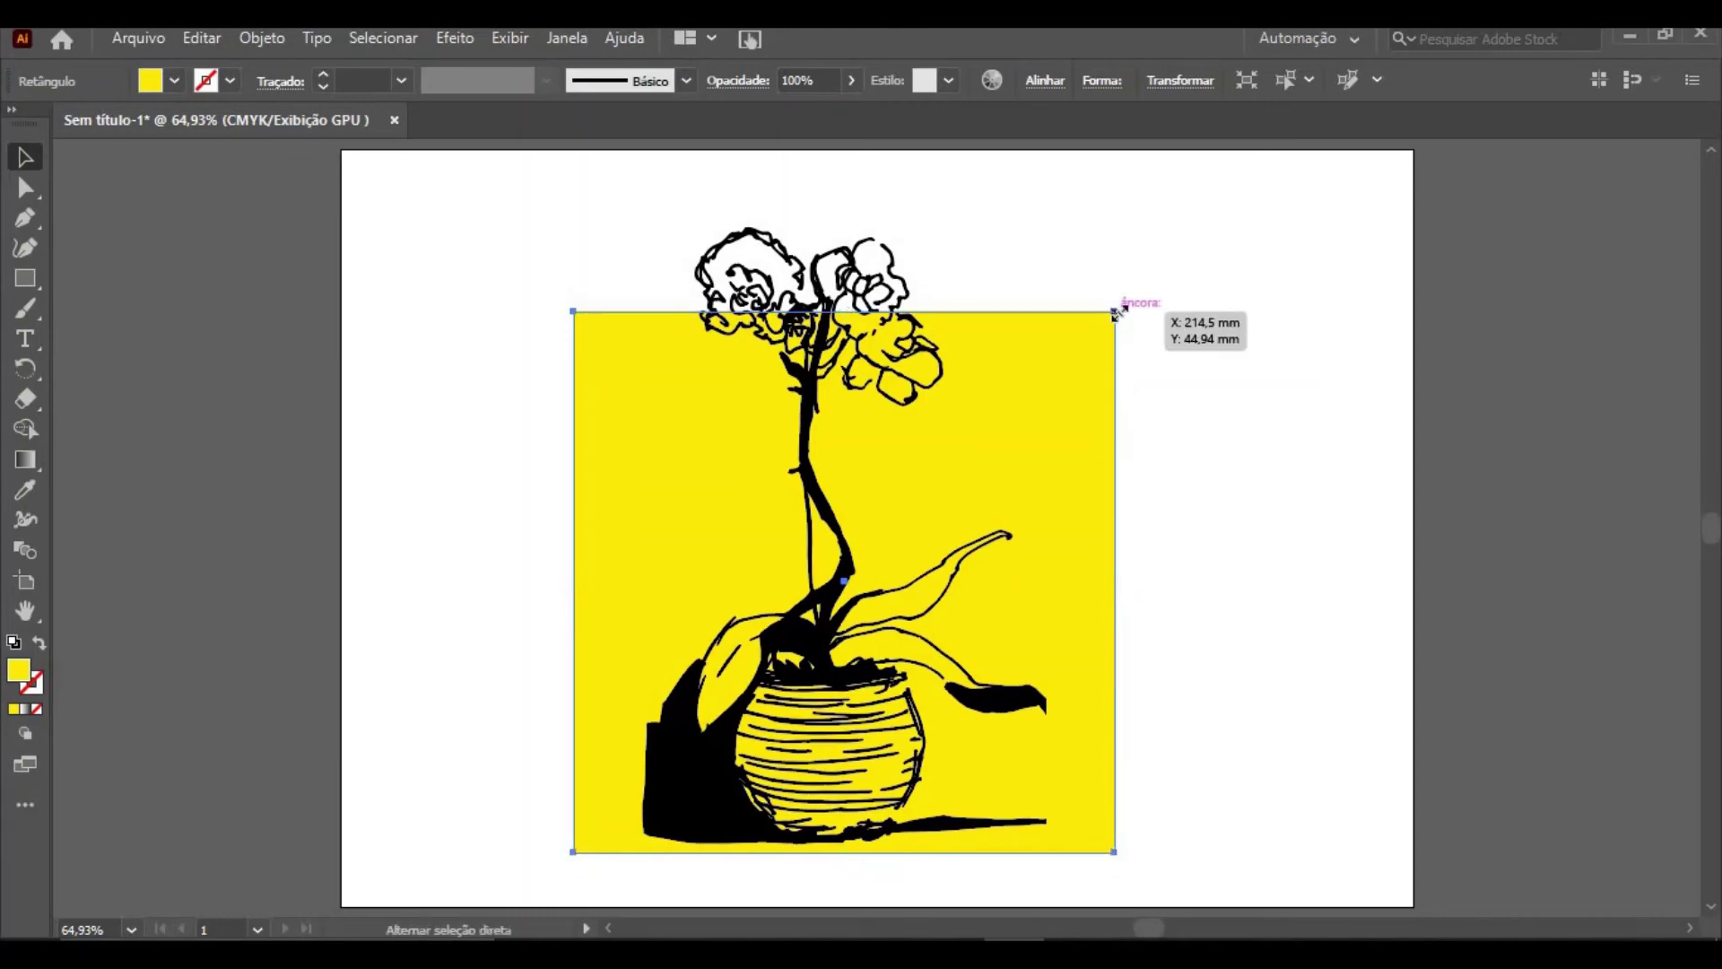
pyautogui.click(1115, 311)
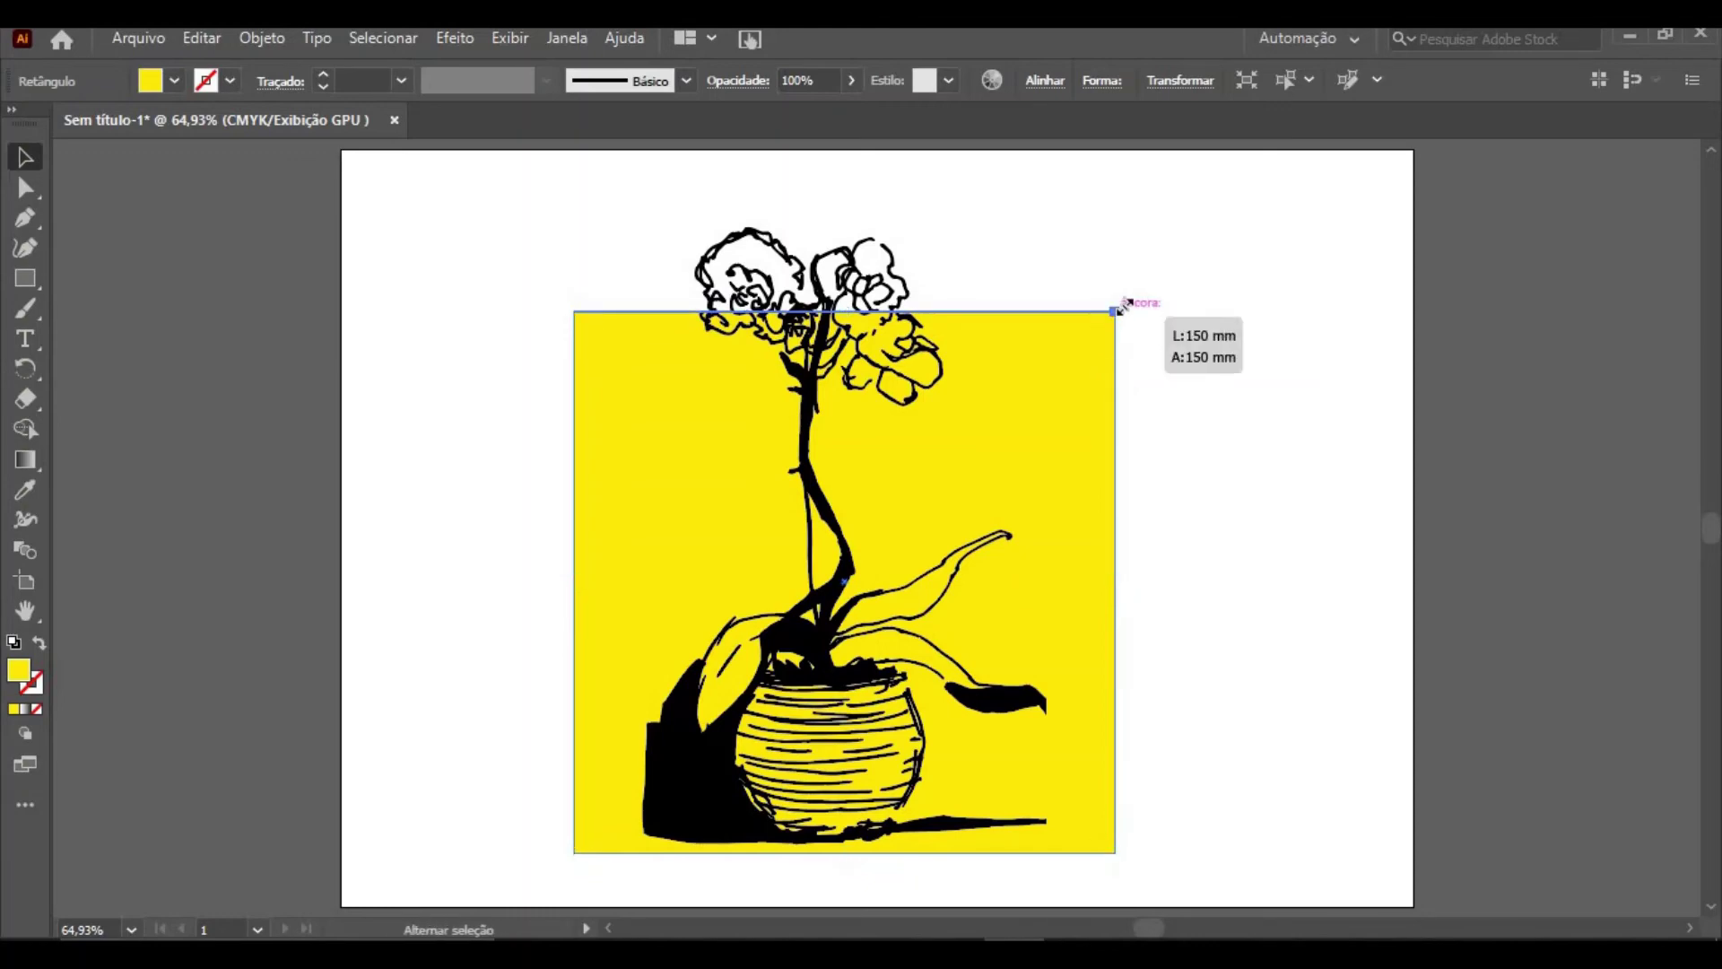
pyautogui.moveTo(1122, 307); pyautogui.dragTo(1279, 203)
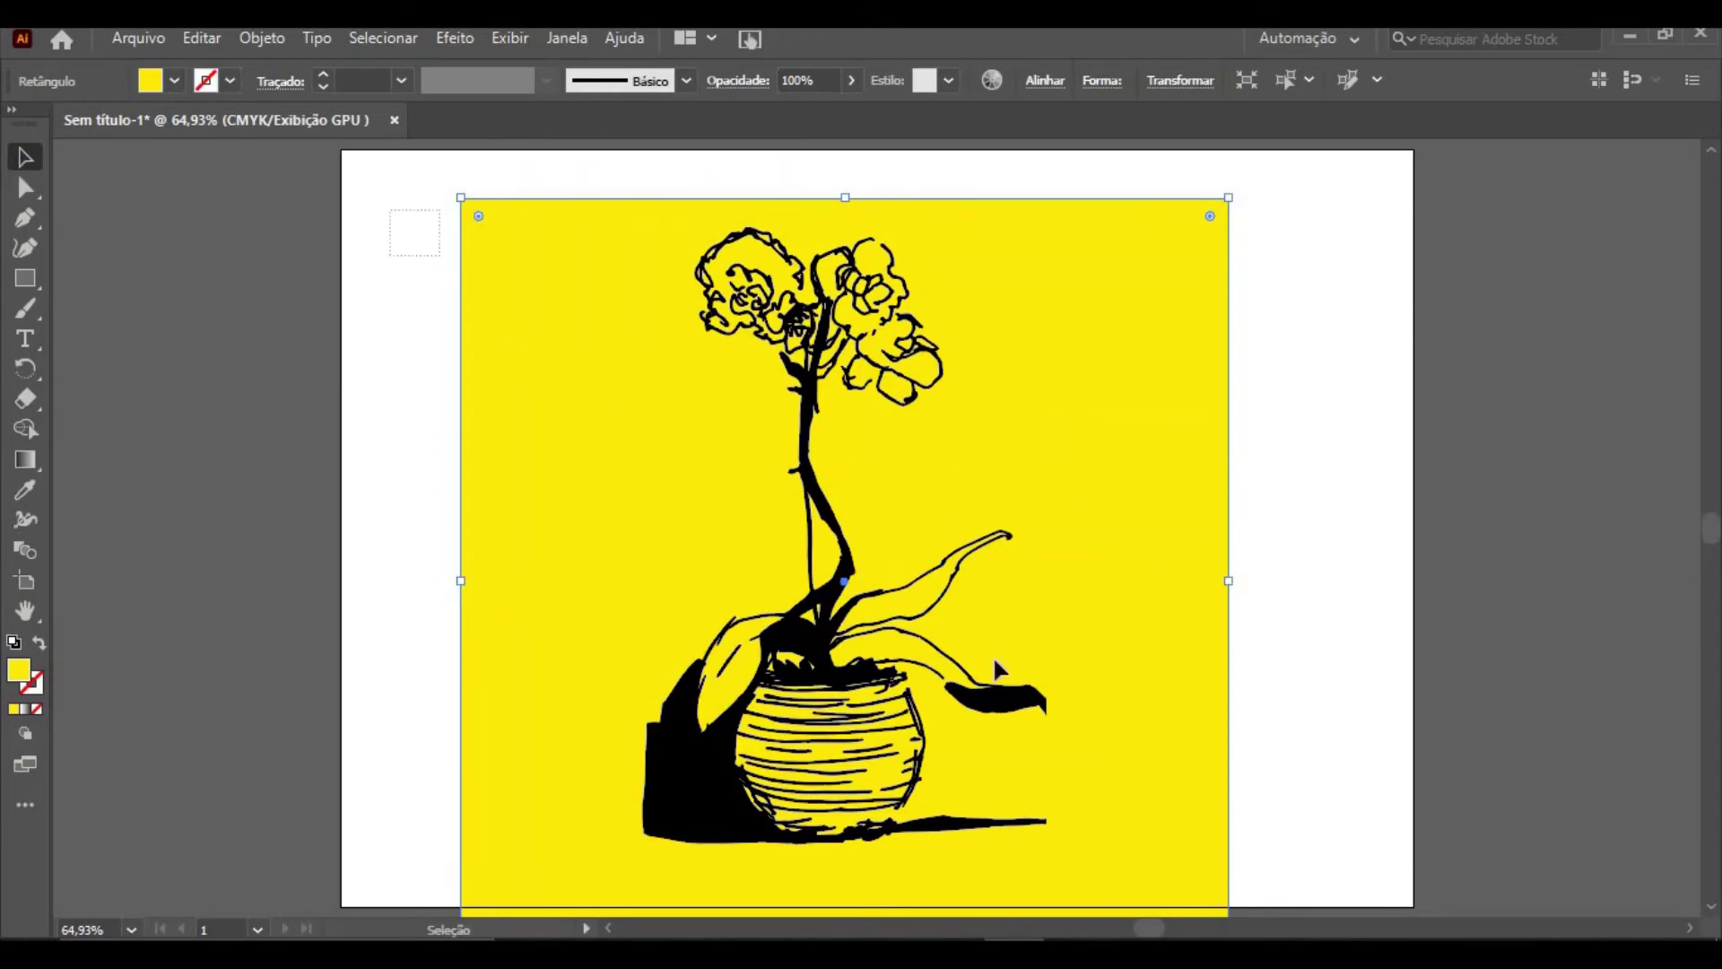
# Scale the square and drawing down together from their center to fit the artboard, and move them up to its middle
pyautogui.moveTo(390, 210); pyautogui.dragTo(1159, 728)
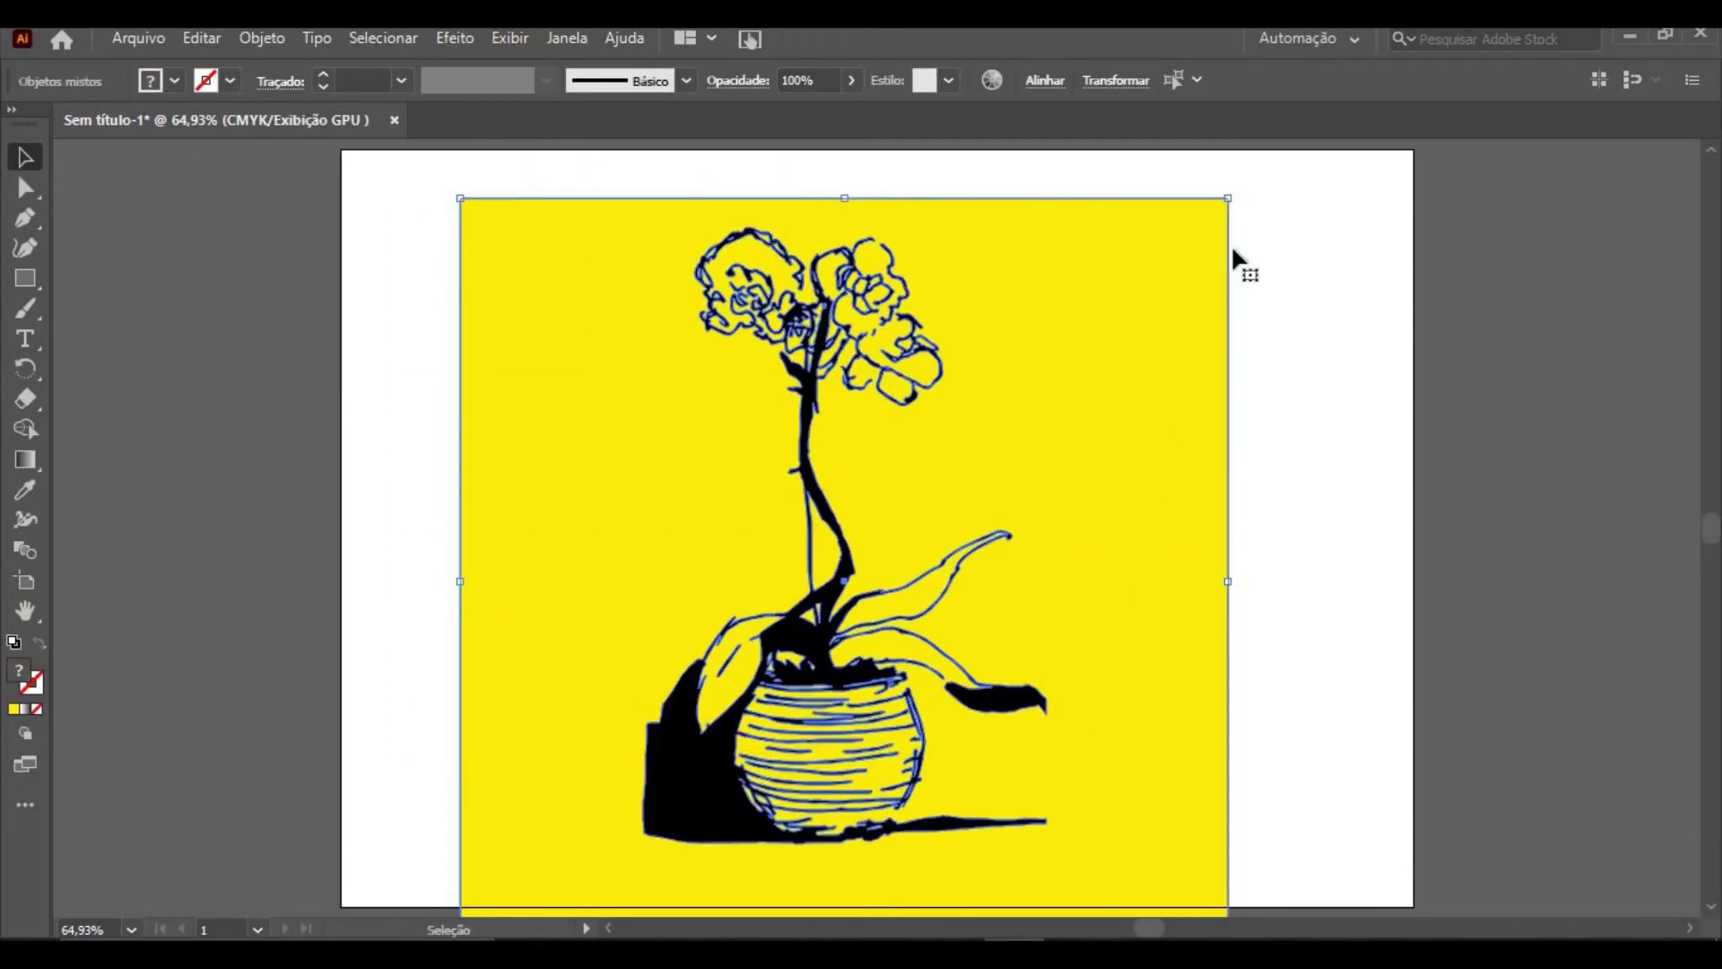
pyautogui.moveTo(1228, 197); pyautogui.dragTo(1142, 283)
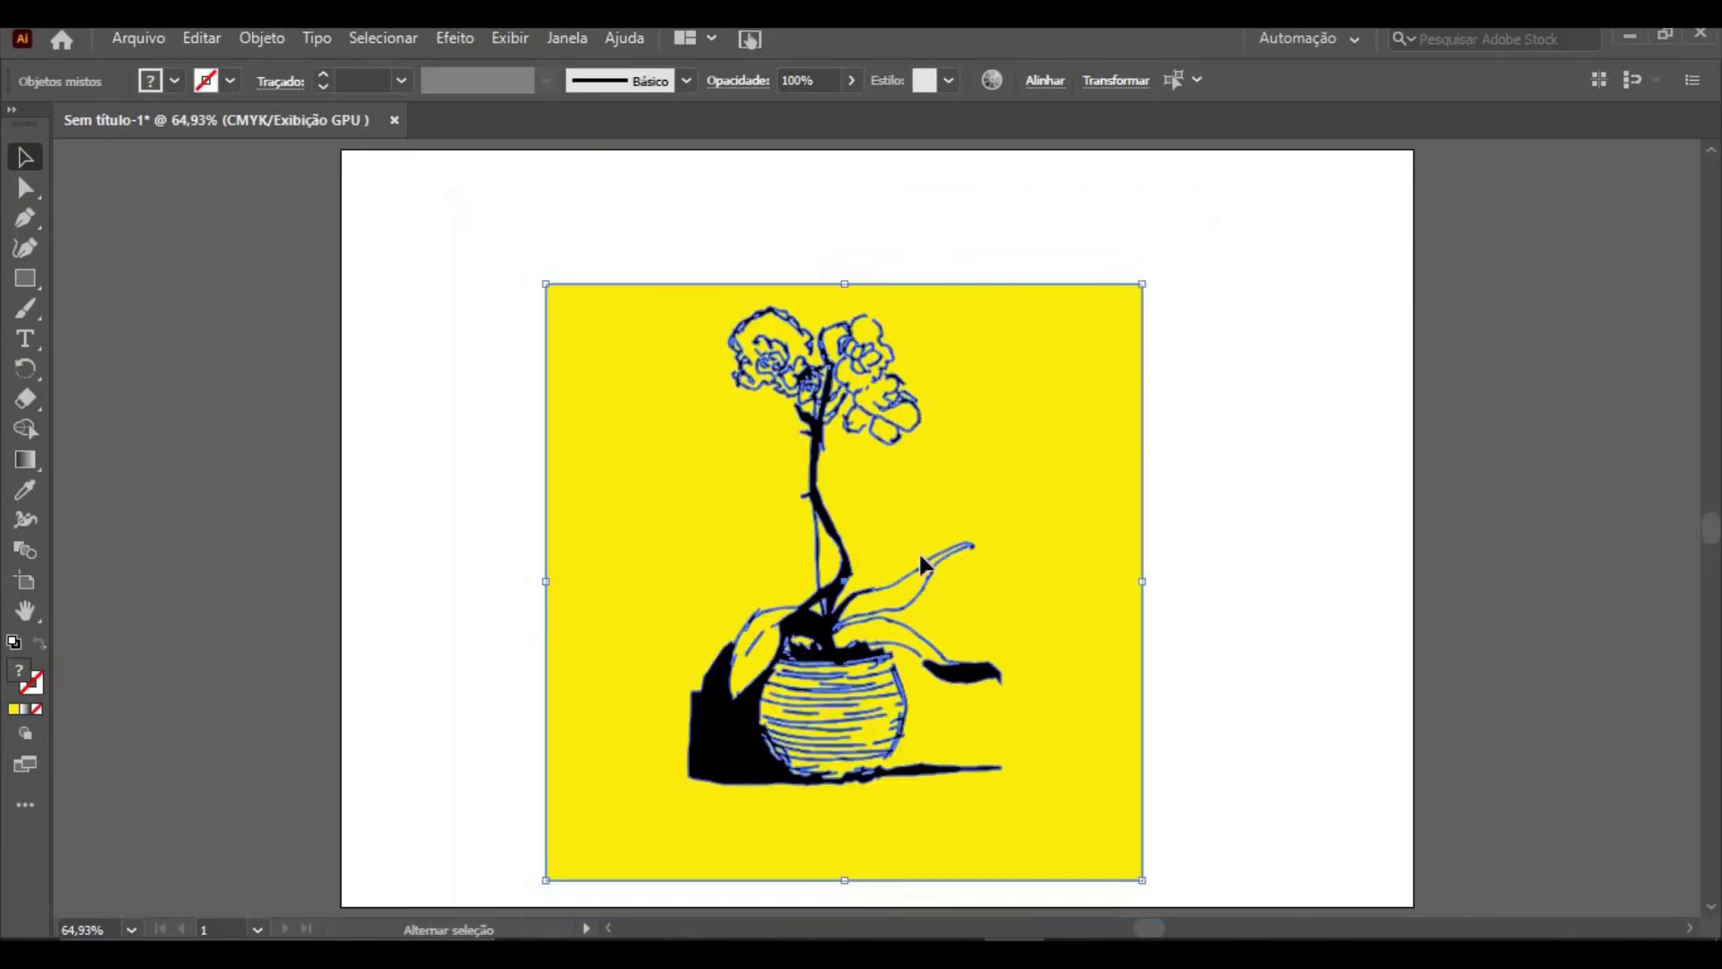
pyautogui.moveTo(827, 687); pyautogui.dragTo(853, 616)
pyautogui.click(1259, 485)
# Move the orchid drawing slightly down so that it sits vertically centered on the yellow square
pyautogui.click(974, 624)
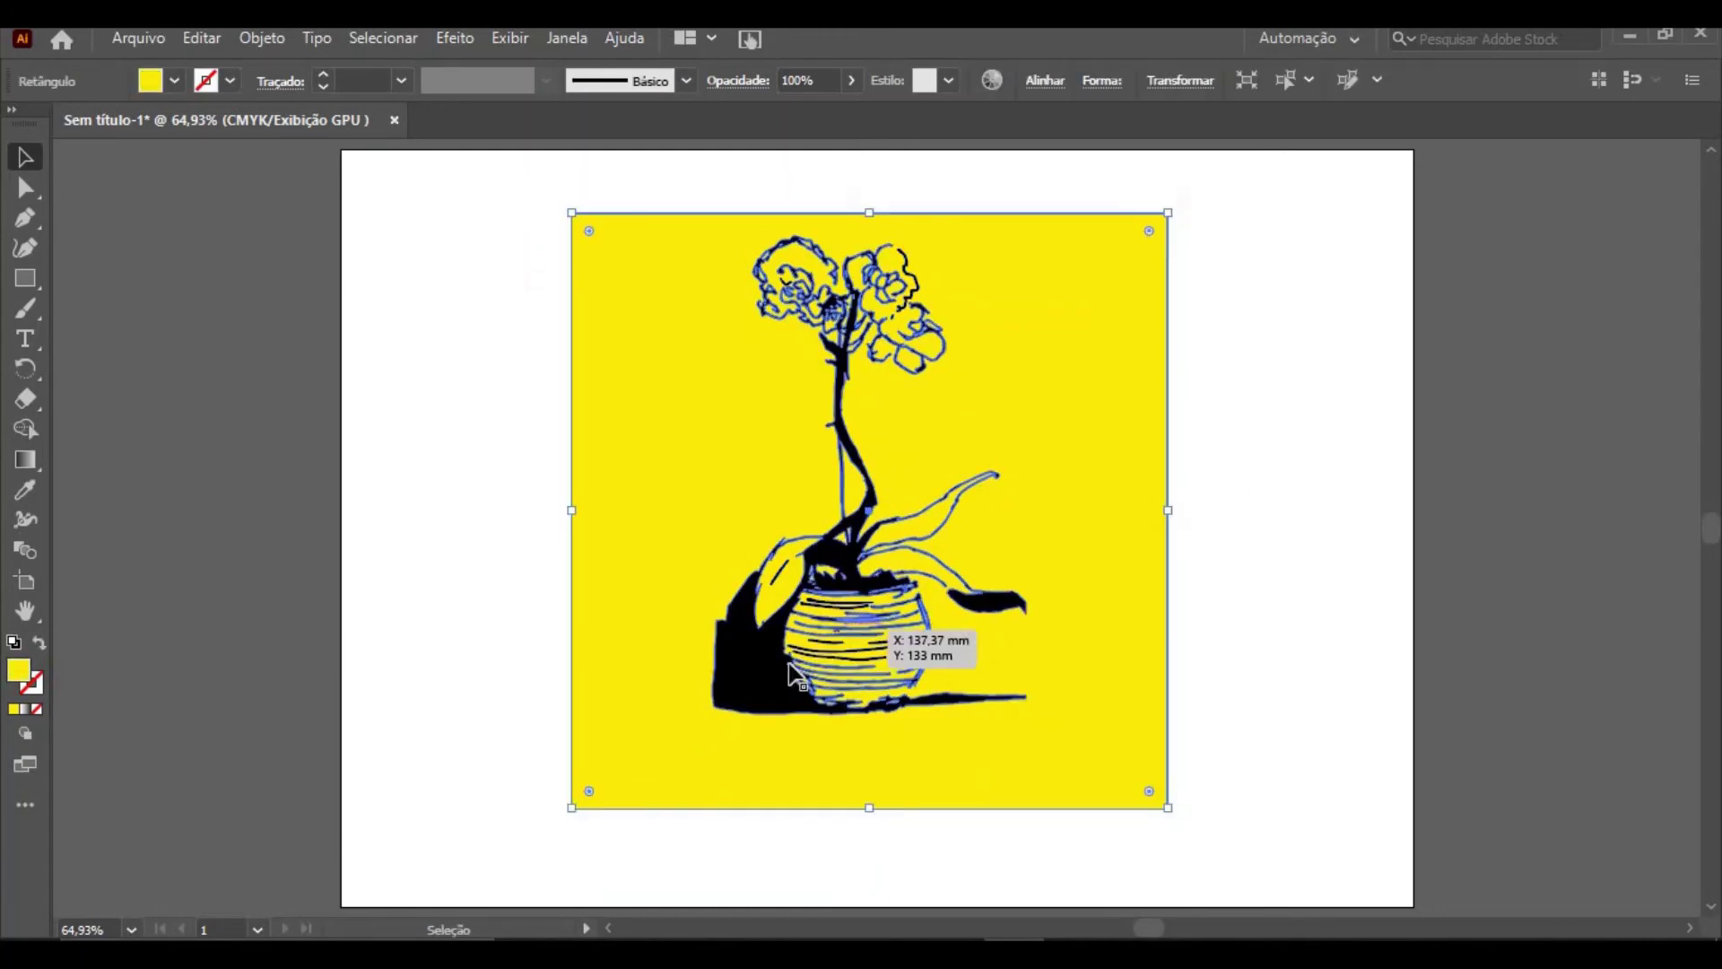
pyautogui.click(761, 691)
pyautogui.moveTo(761, 686); pyautogui.dragTo(761, 710)
pyautogui.click(1252, 579)
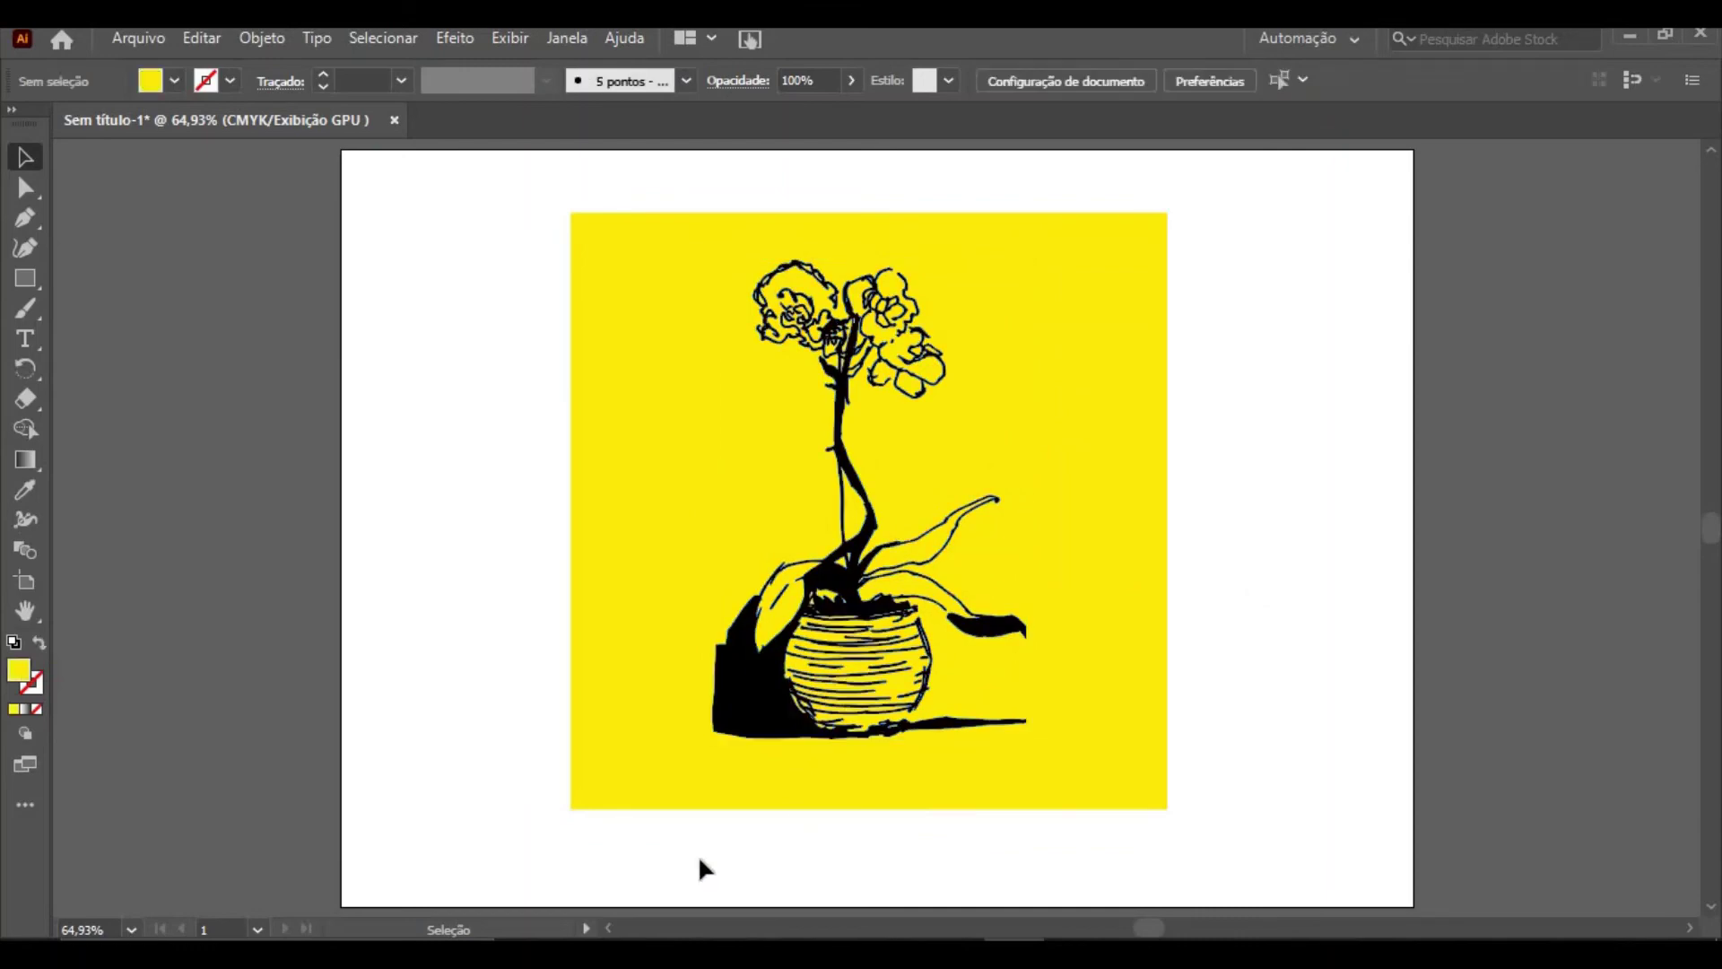
# Show the color controls and give the whole orchid drawing group a single black fill
pyautogui.click(758, 719)
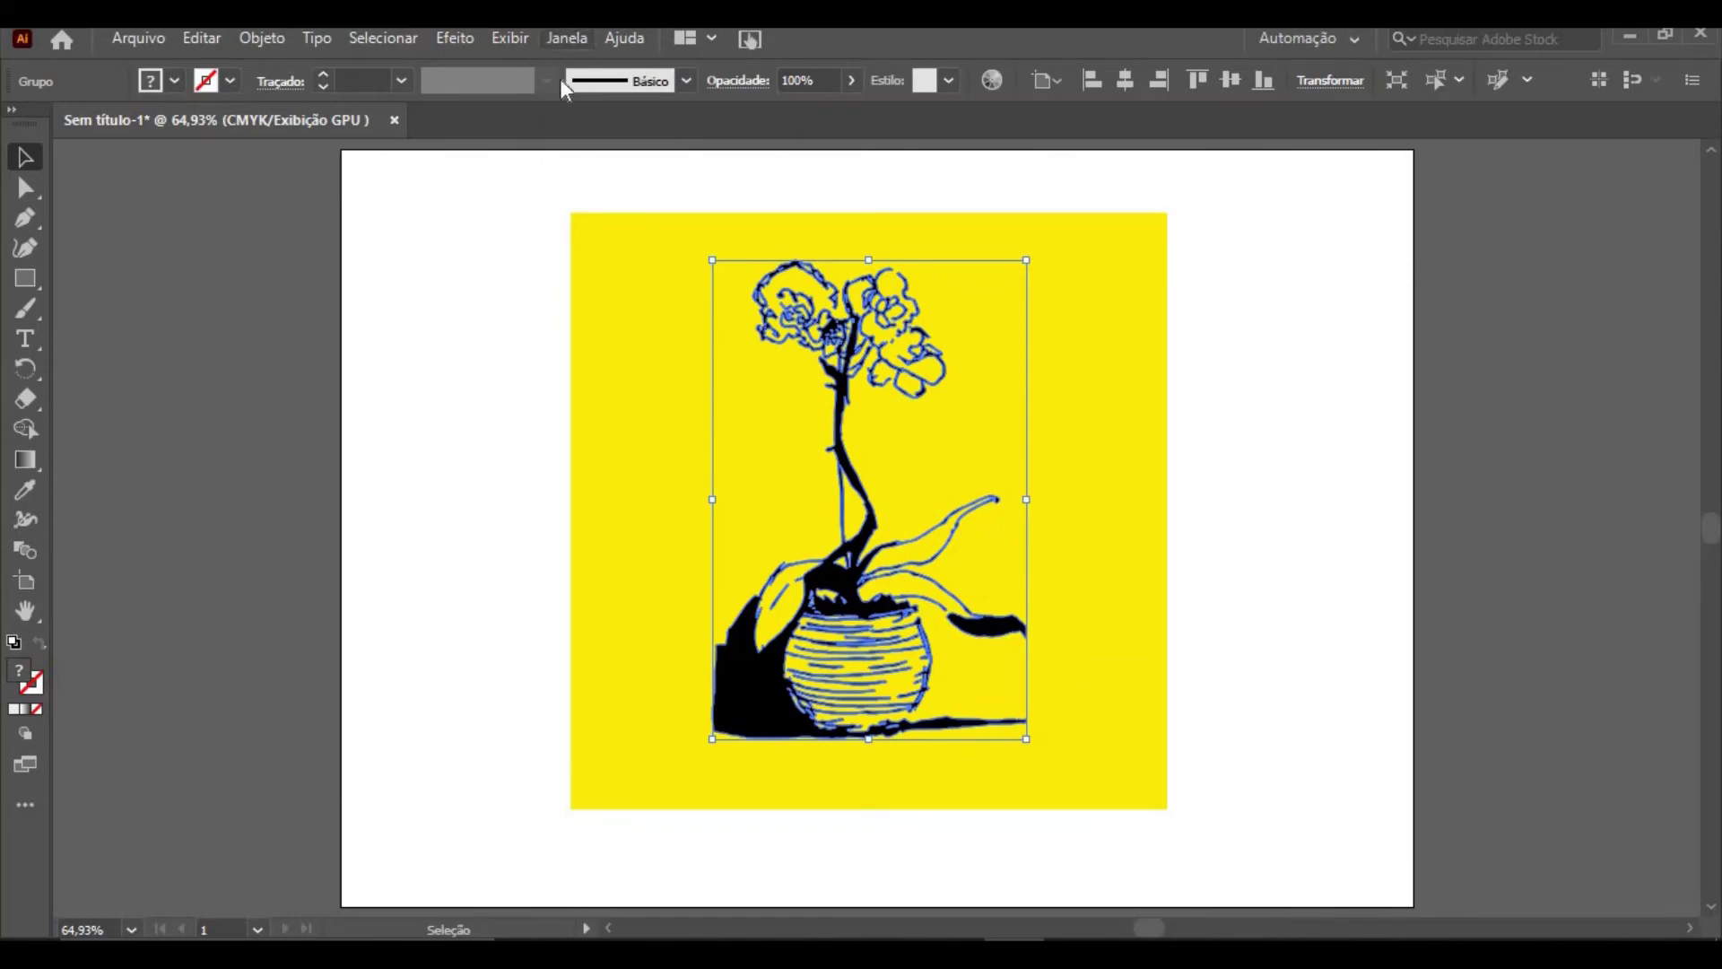
pyautogui.click(567, 37)
pyautogui.click(661, 481)
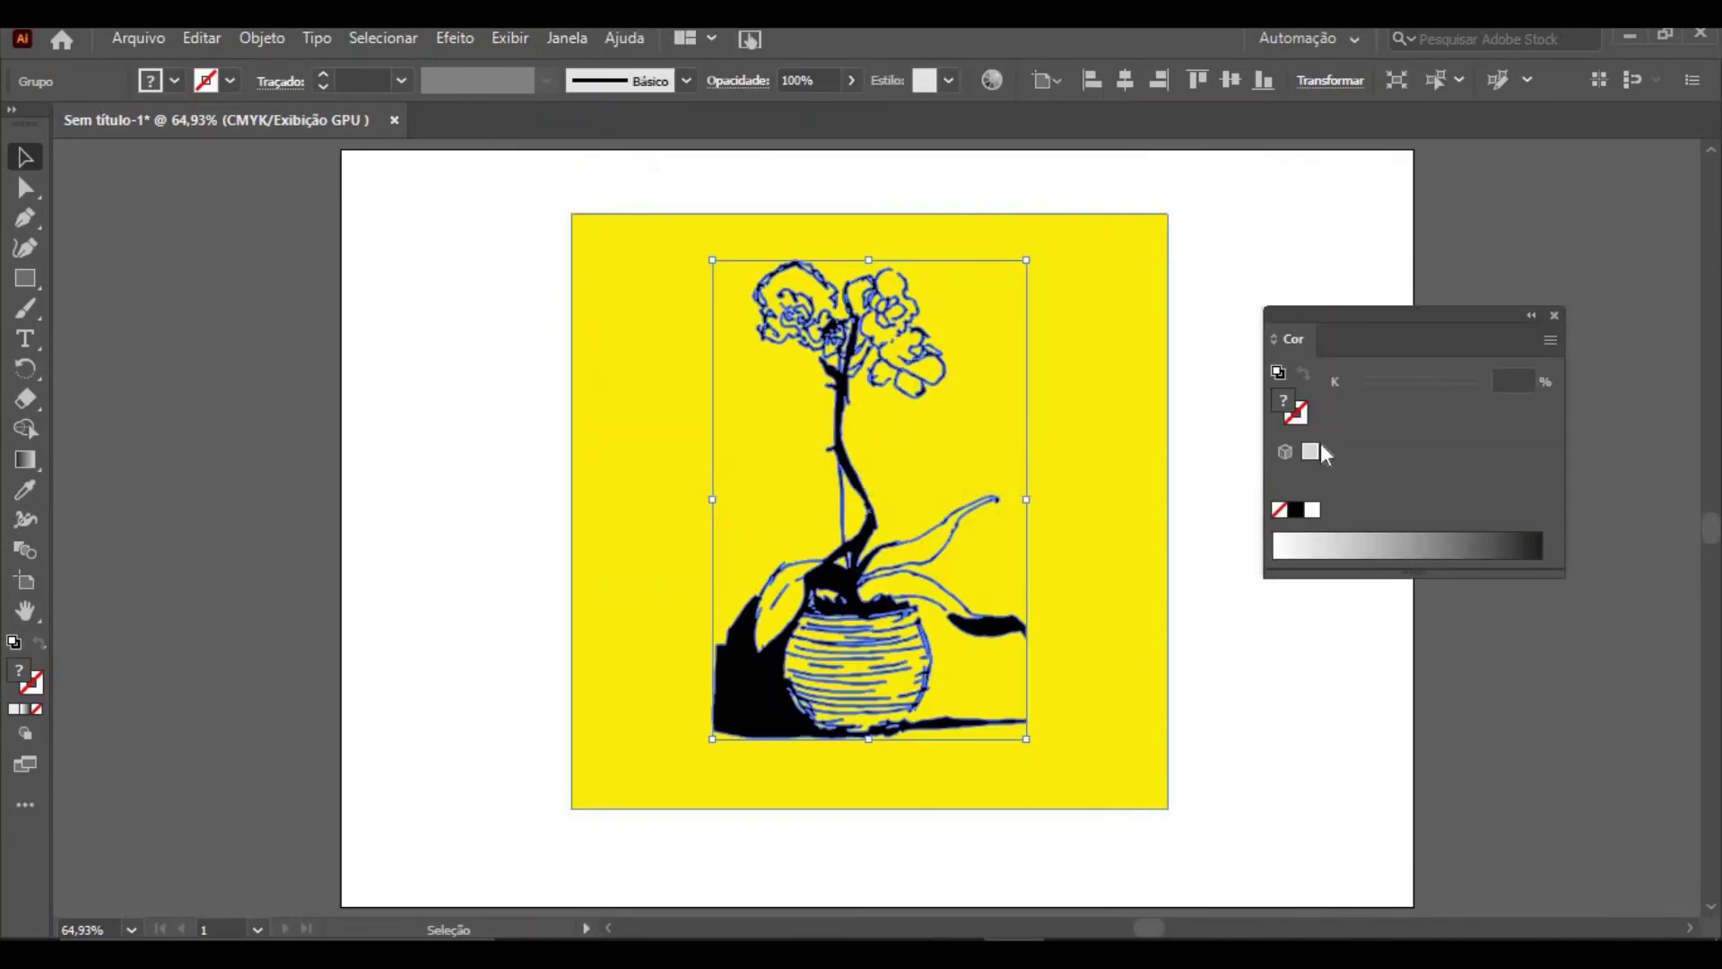
pyautogui.click(1550, 340)
pyautogui.click(1602, 399)
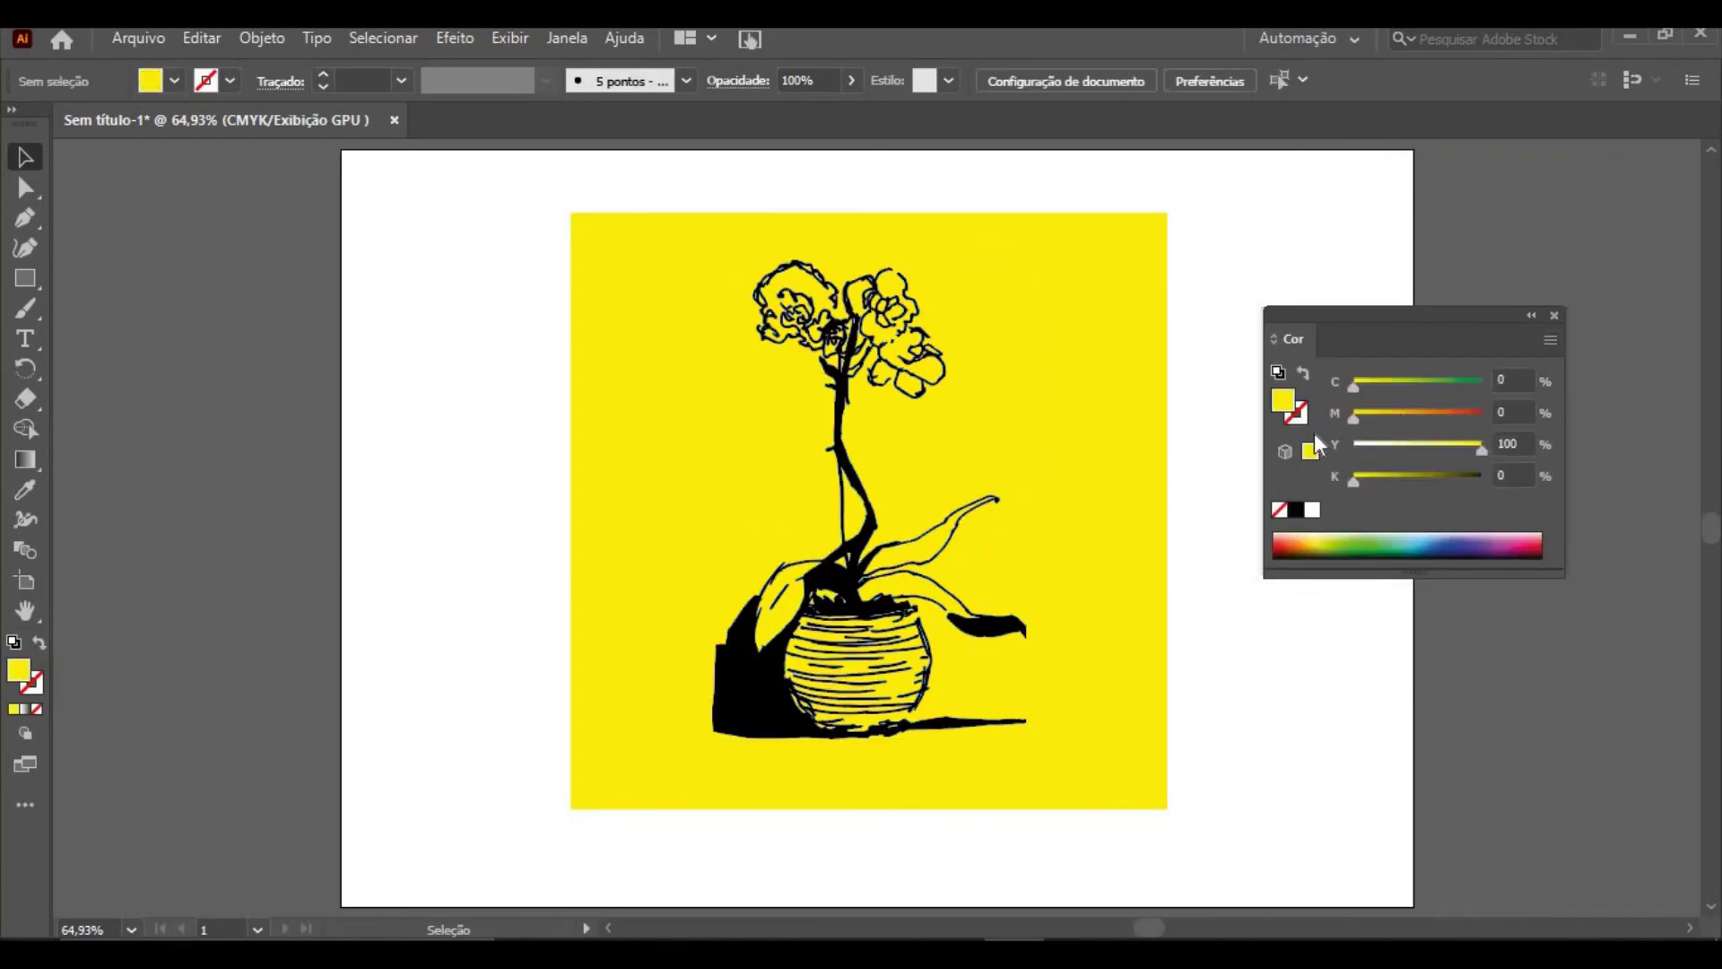
pyautogui.click(891, 434)
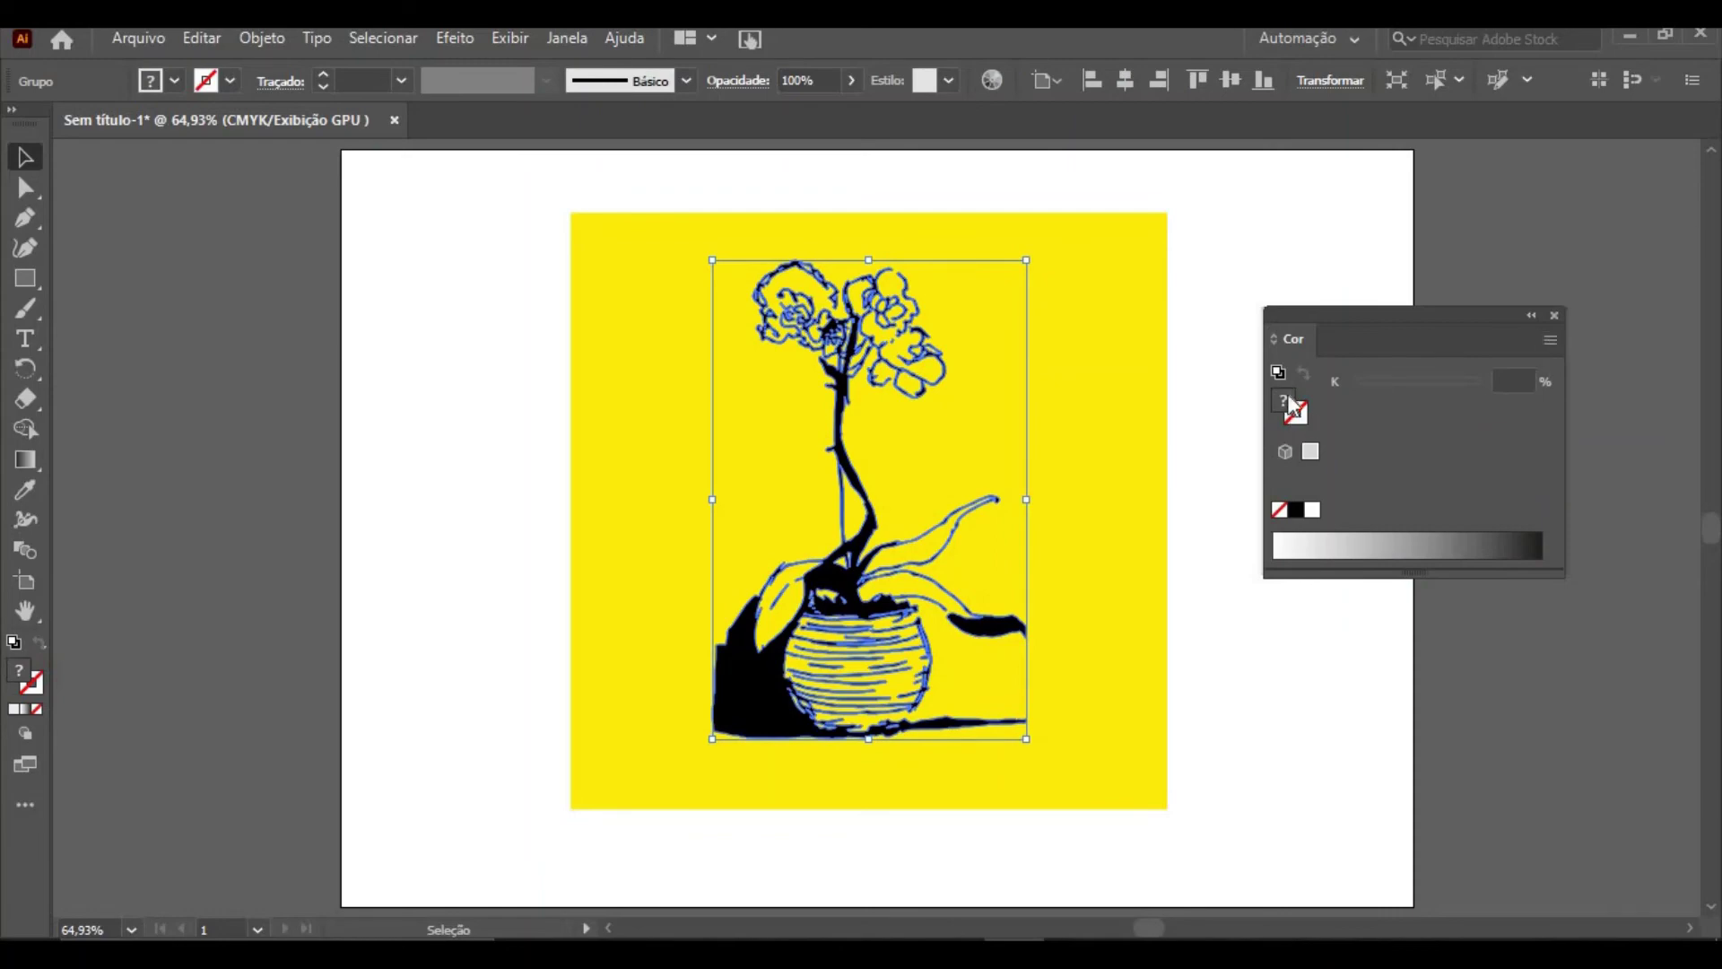
pyautogui.click(1296, 509)
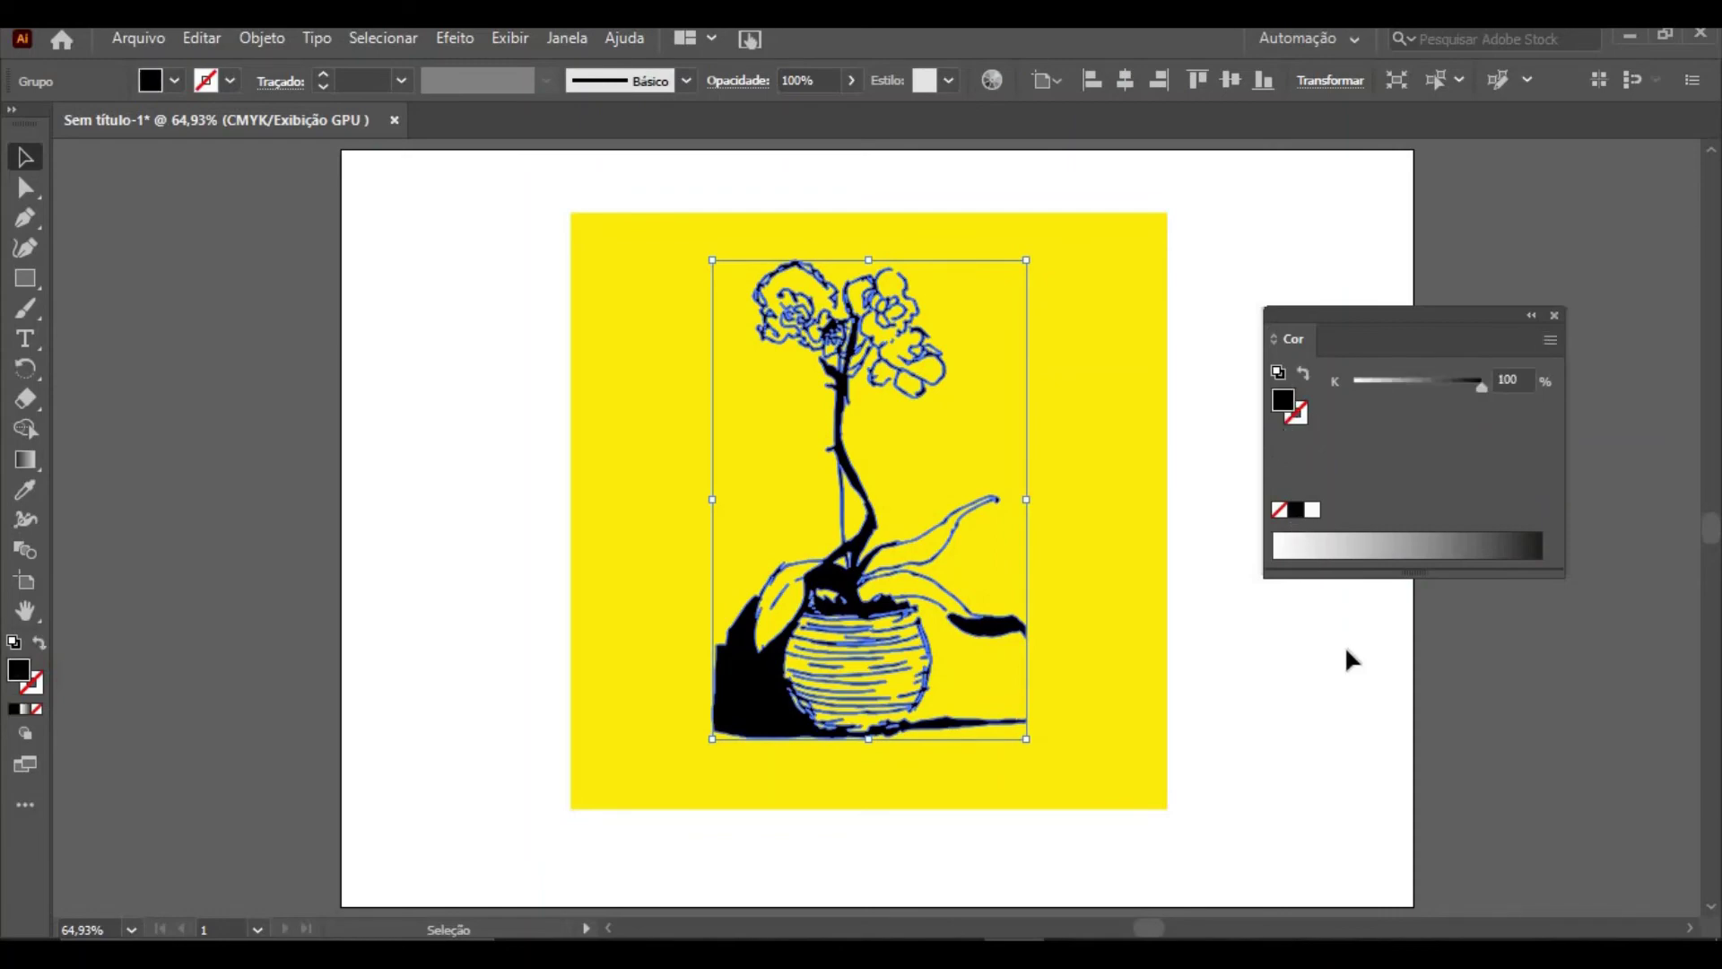
# Switch the drawing's fill to CMYK and make it orange with M 30, Y 100 and K 0
pyautogui.click(1551, 341)
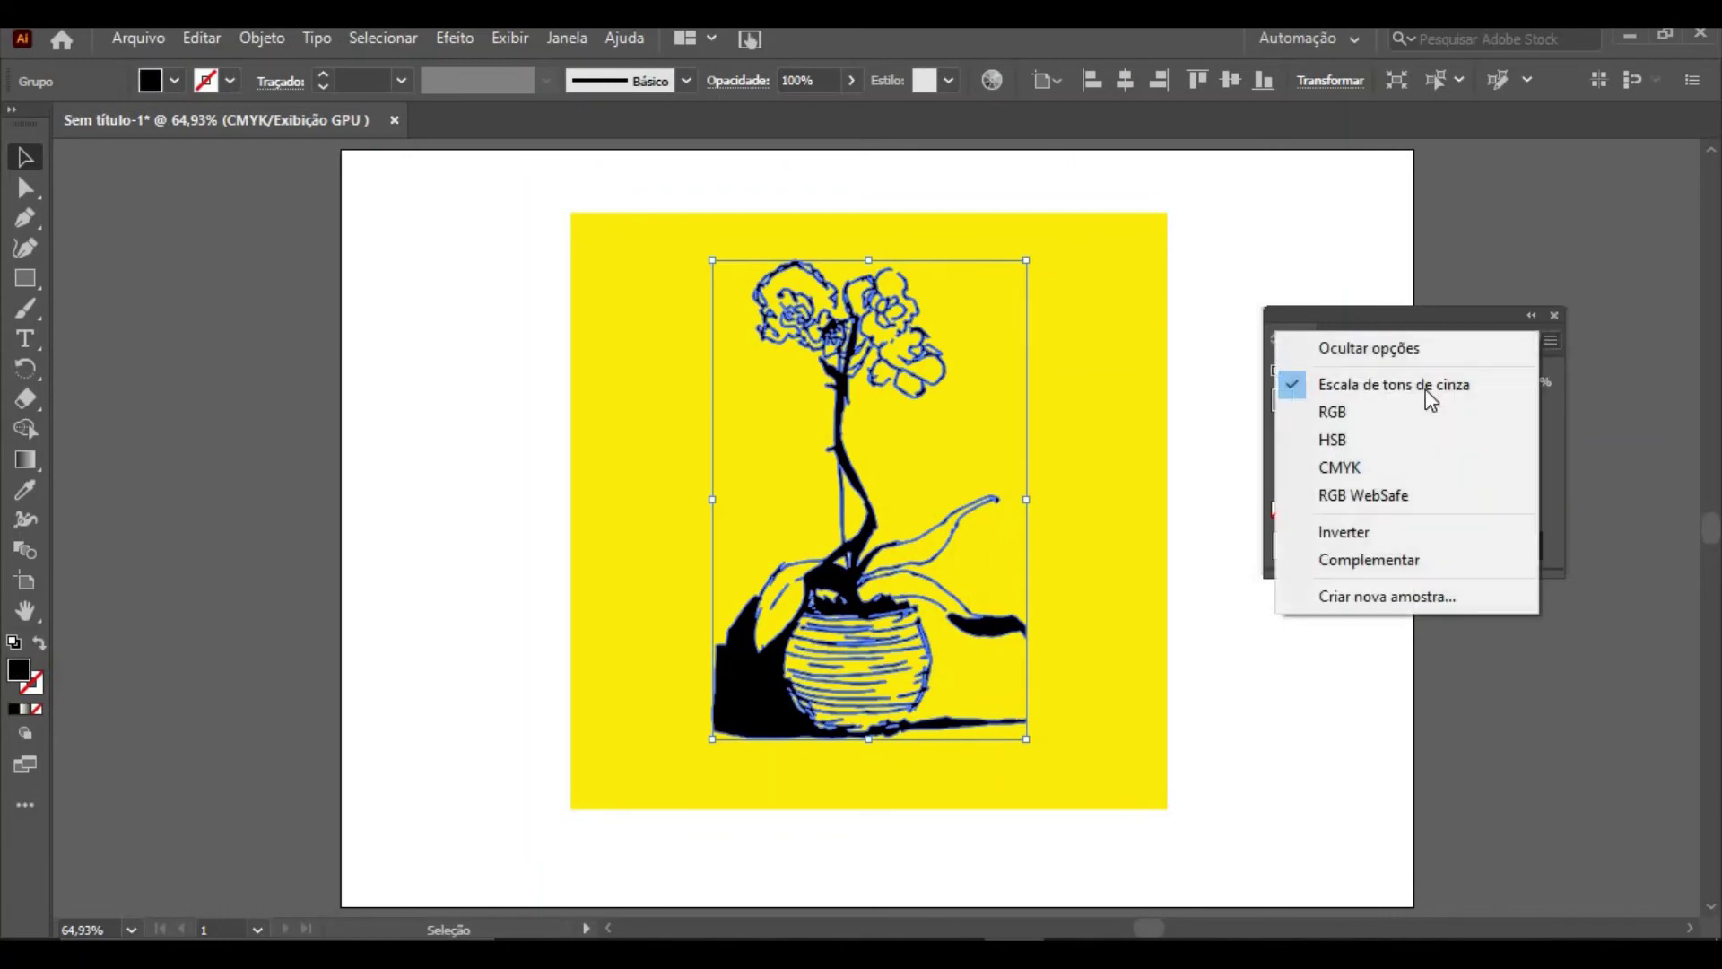
pyautogui.click(1366, 468)
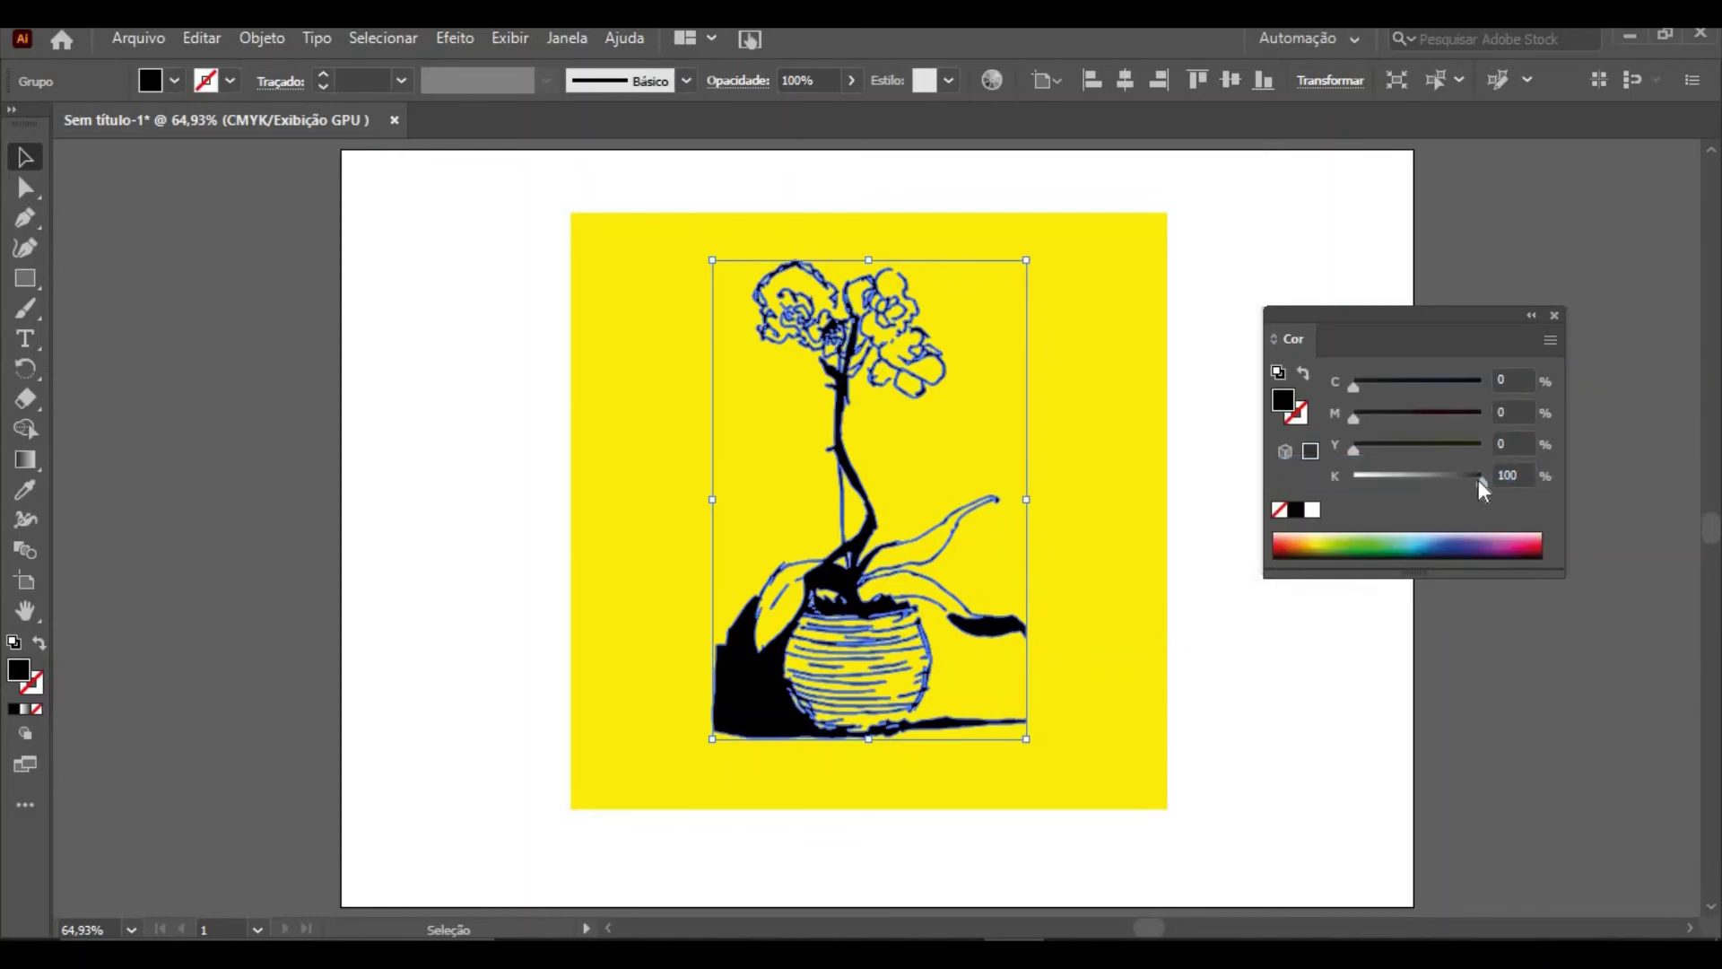
pyautogui.moveTo(1480, 482); pyautogui.dragTo(1358, 488)
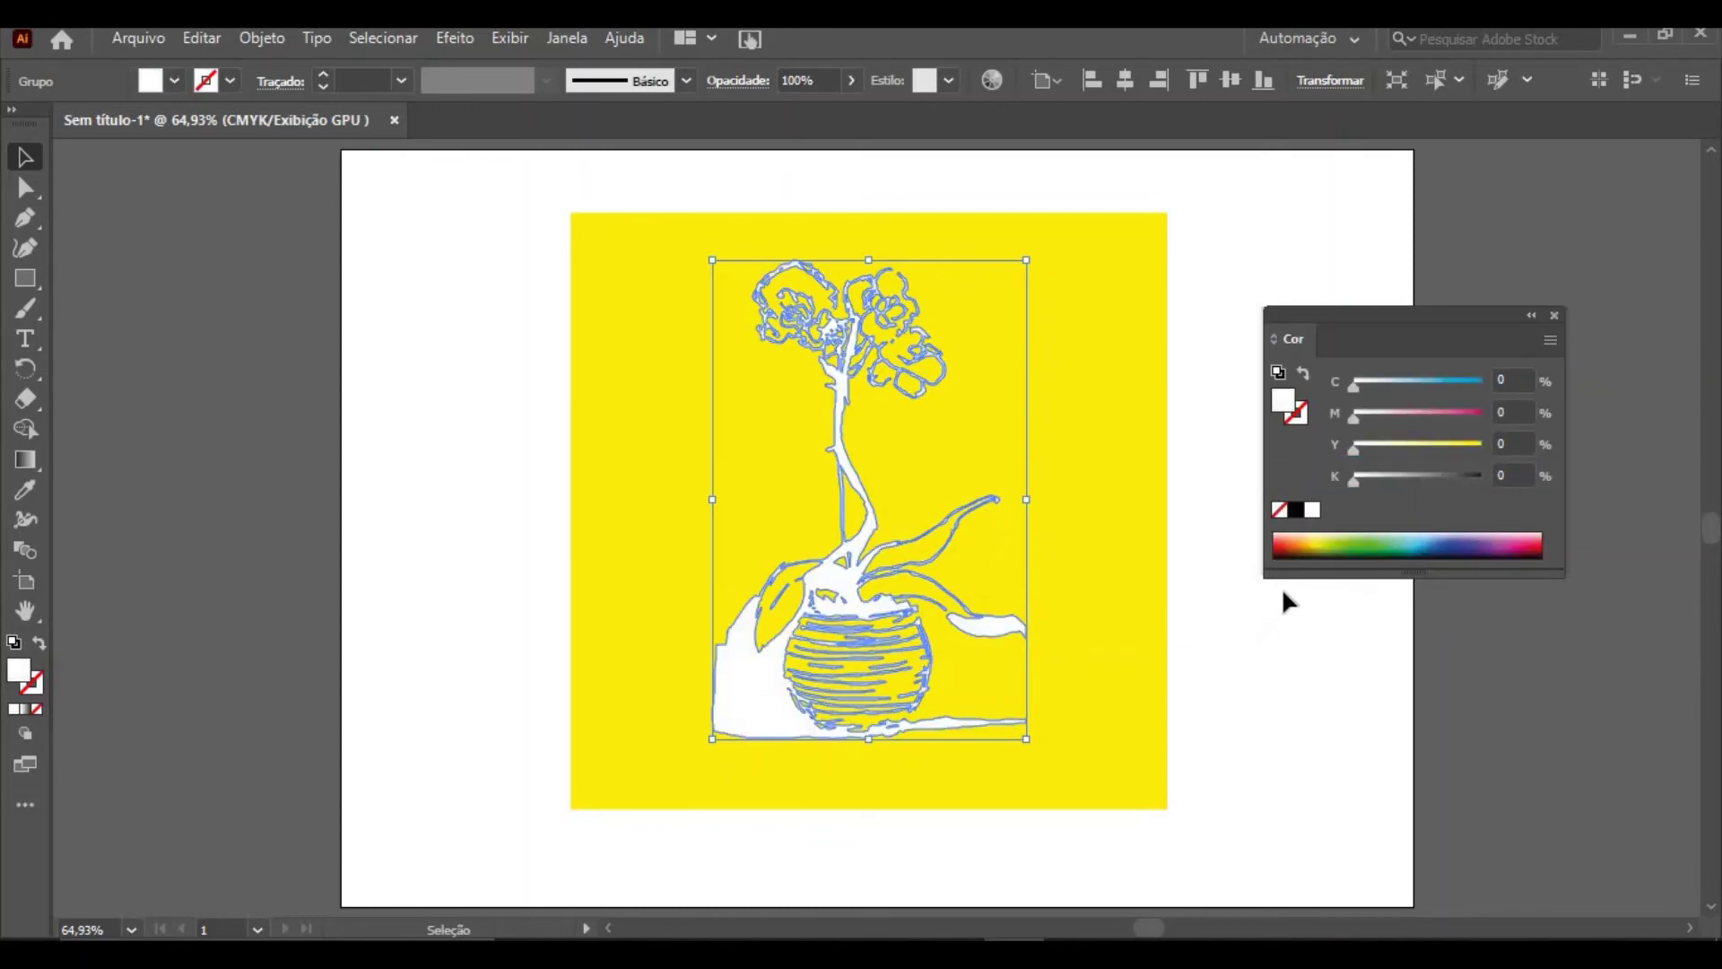
pyautogui.moveTo(1354, 449); pyautogui.dragTo(1482, 449)
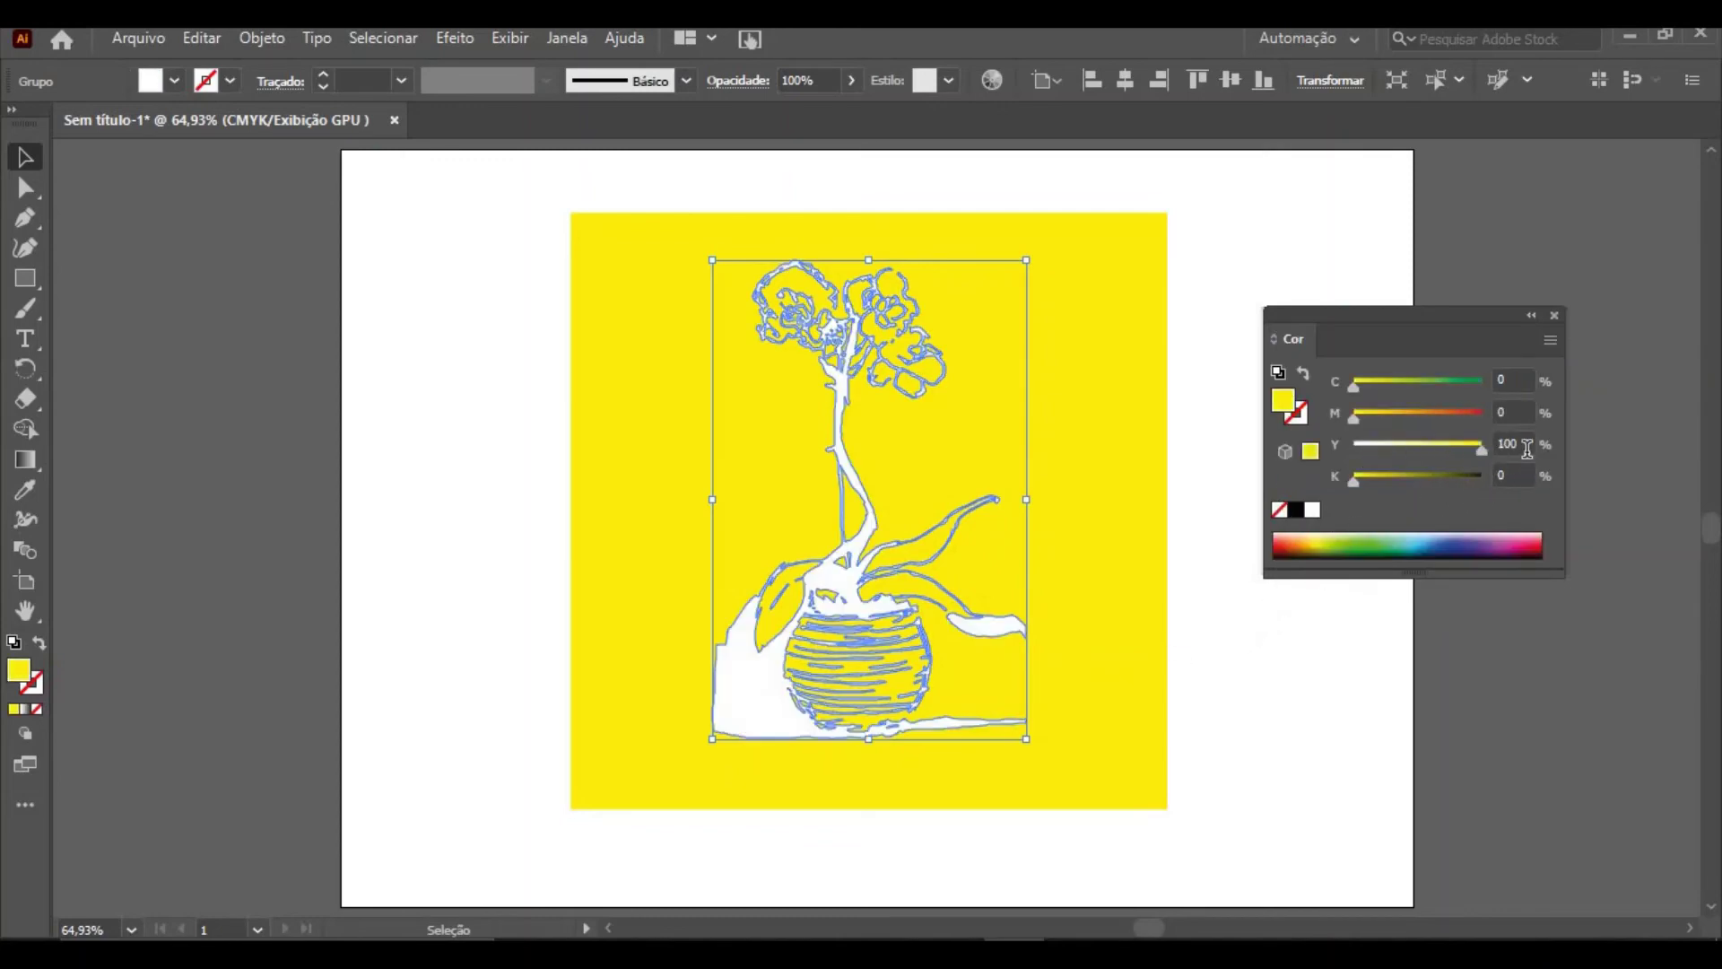
pyautogui.moveTo(1362, 421)
pyautogui.mouseDown()
pyautogui.moveTo(1423, 426)
pyautogui.moveTo(1396, 422)
pyautogui.mouseUp()
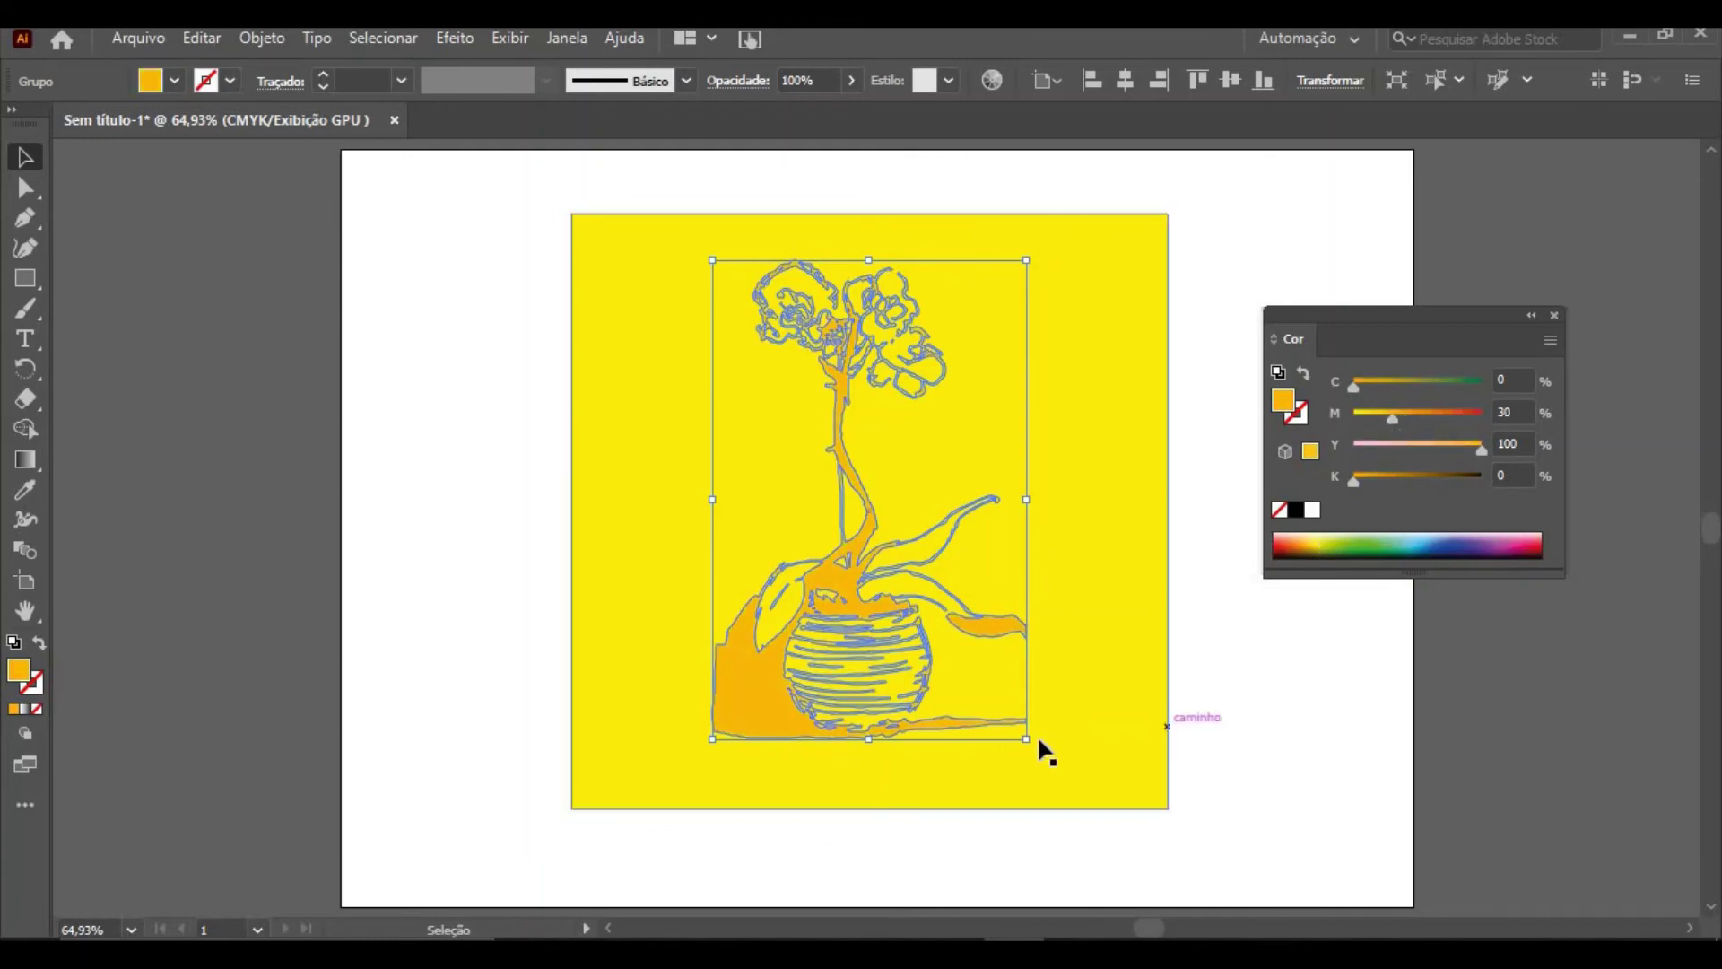
pyautogui.click(269, 574)
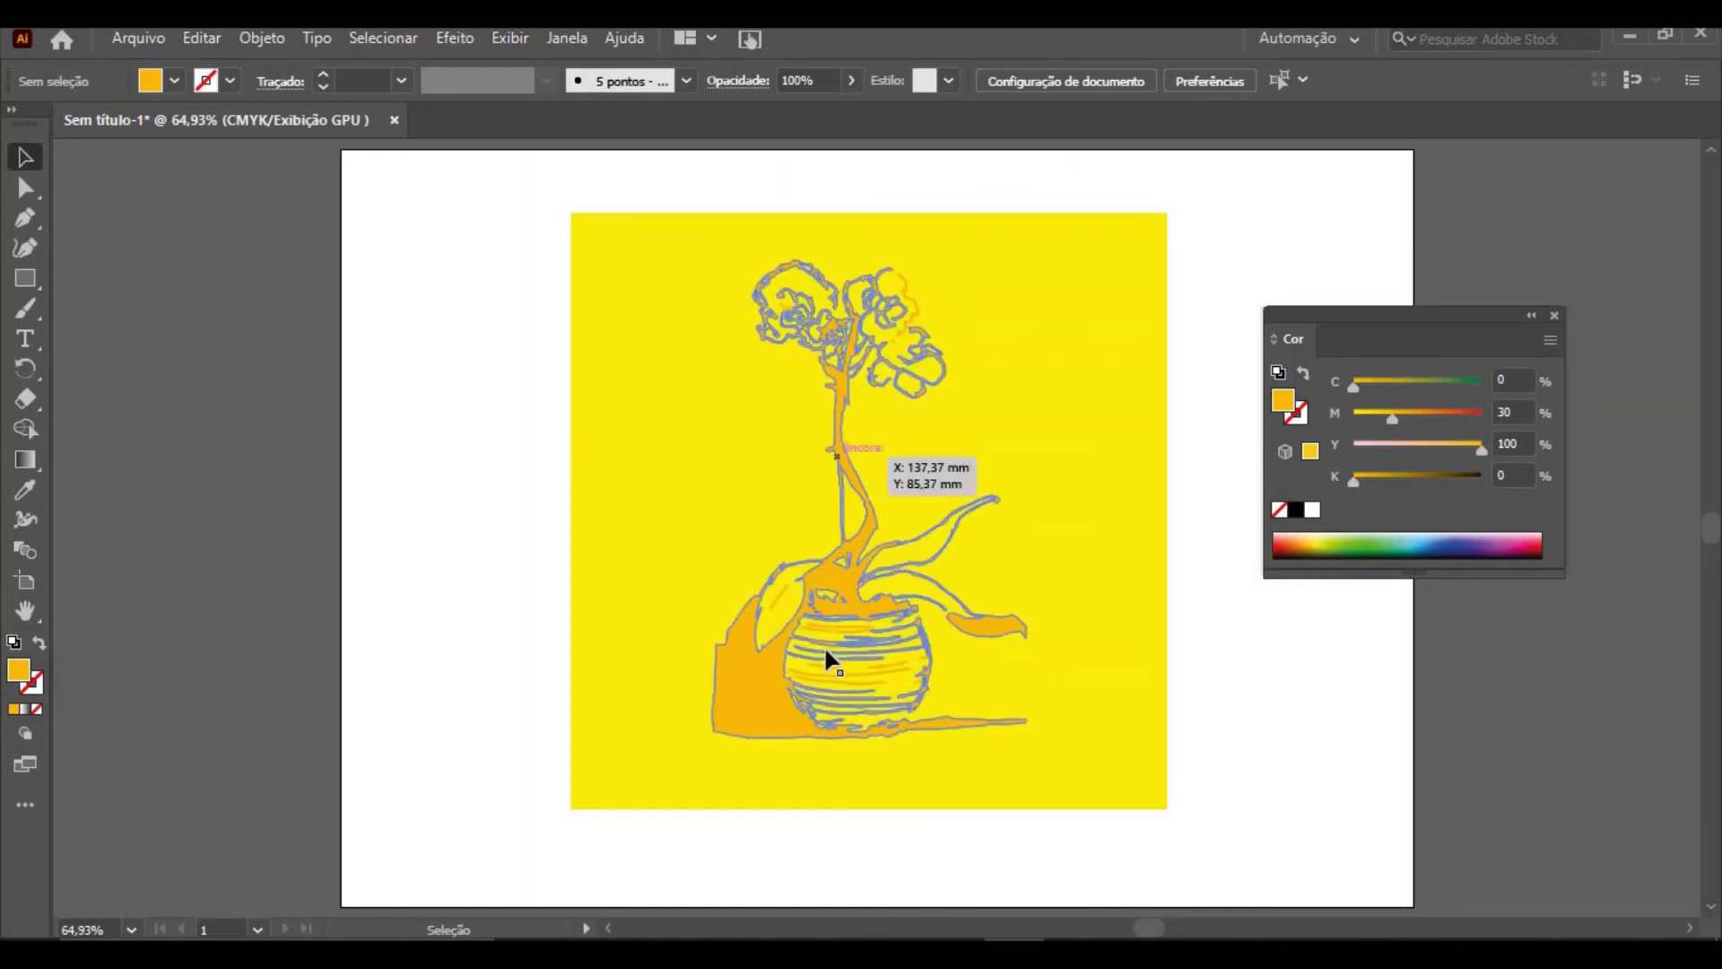
# Darken the orchid drawing's fill to brown by setting M to 60 and K to 40
pyautogui.click(774, 701)
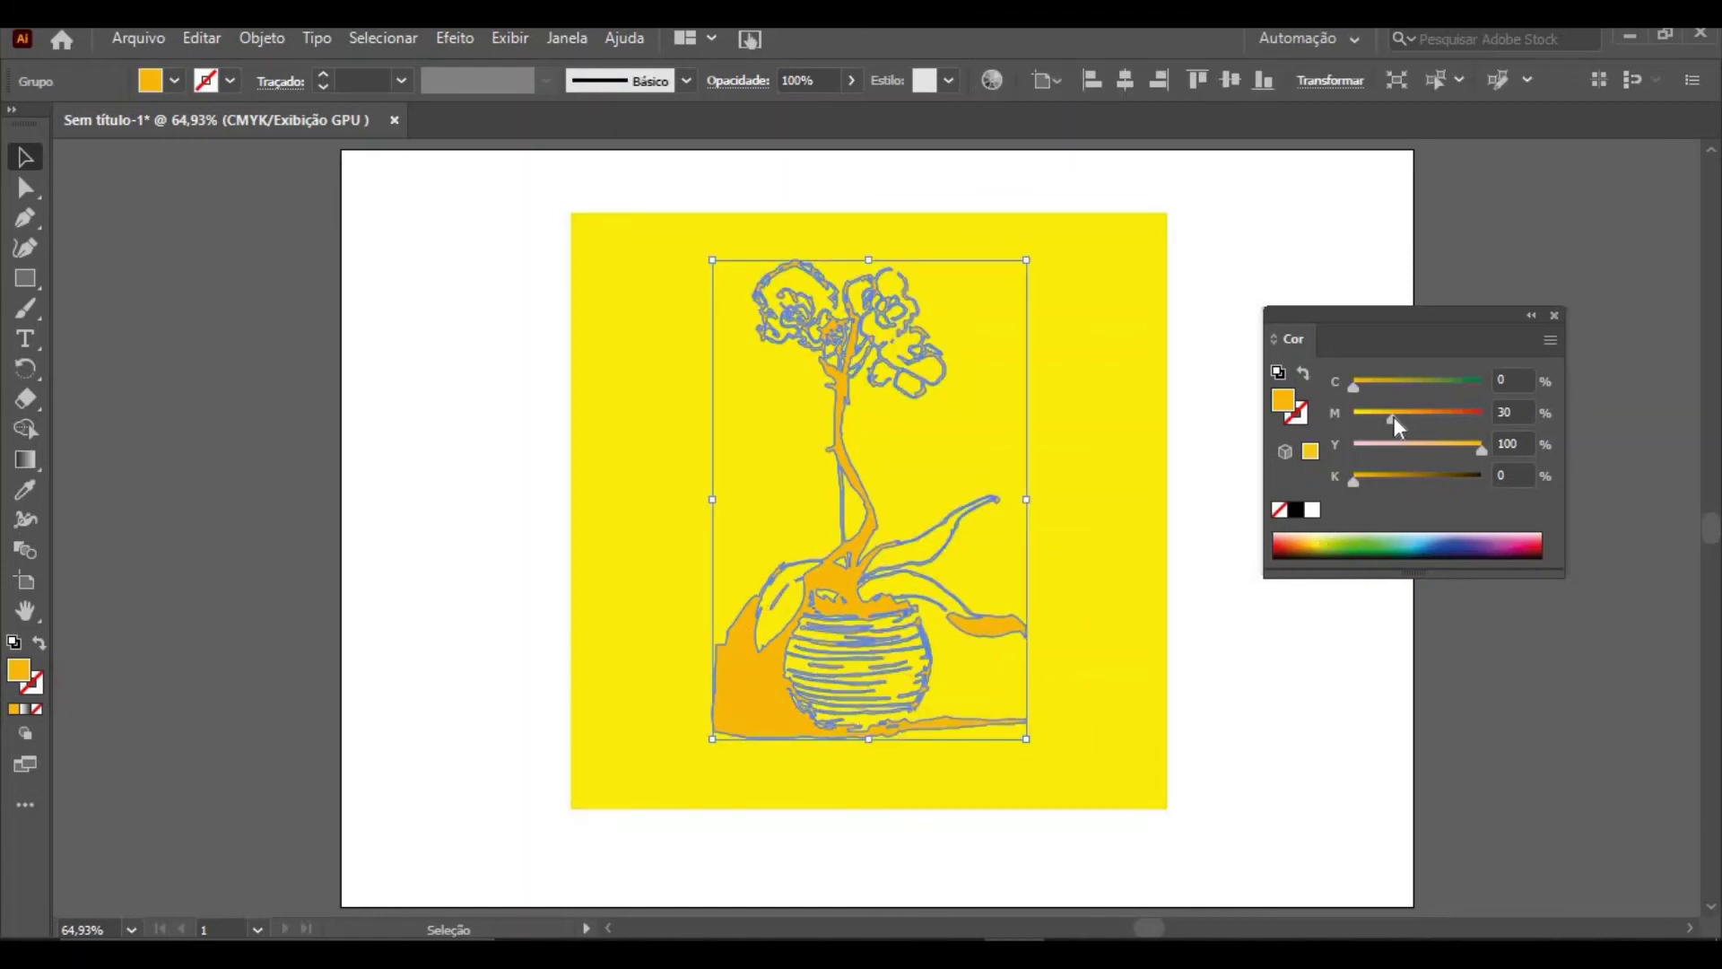
pyautogui.moveTo(1394, 418); pyautogui.dragTo(1433, 423)
pyautogui.moveTo(1358, 479); pyautogui.dragTo(1408, 478)
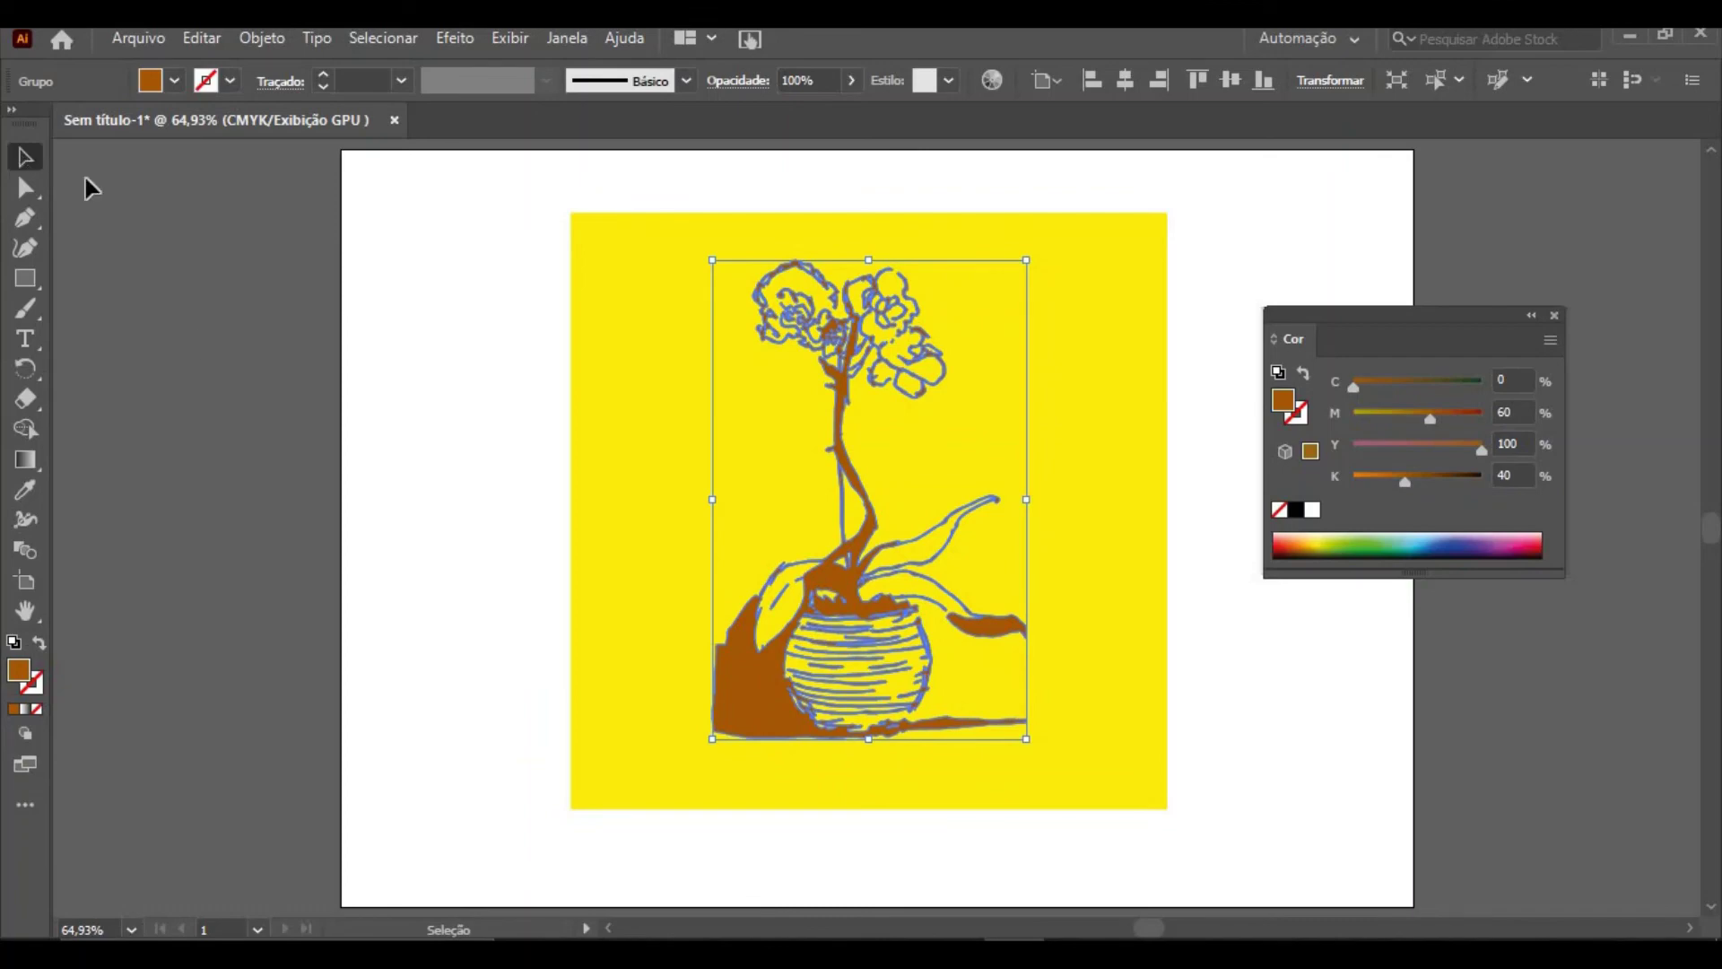
pyautogui.click(225, 388)
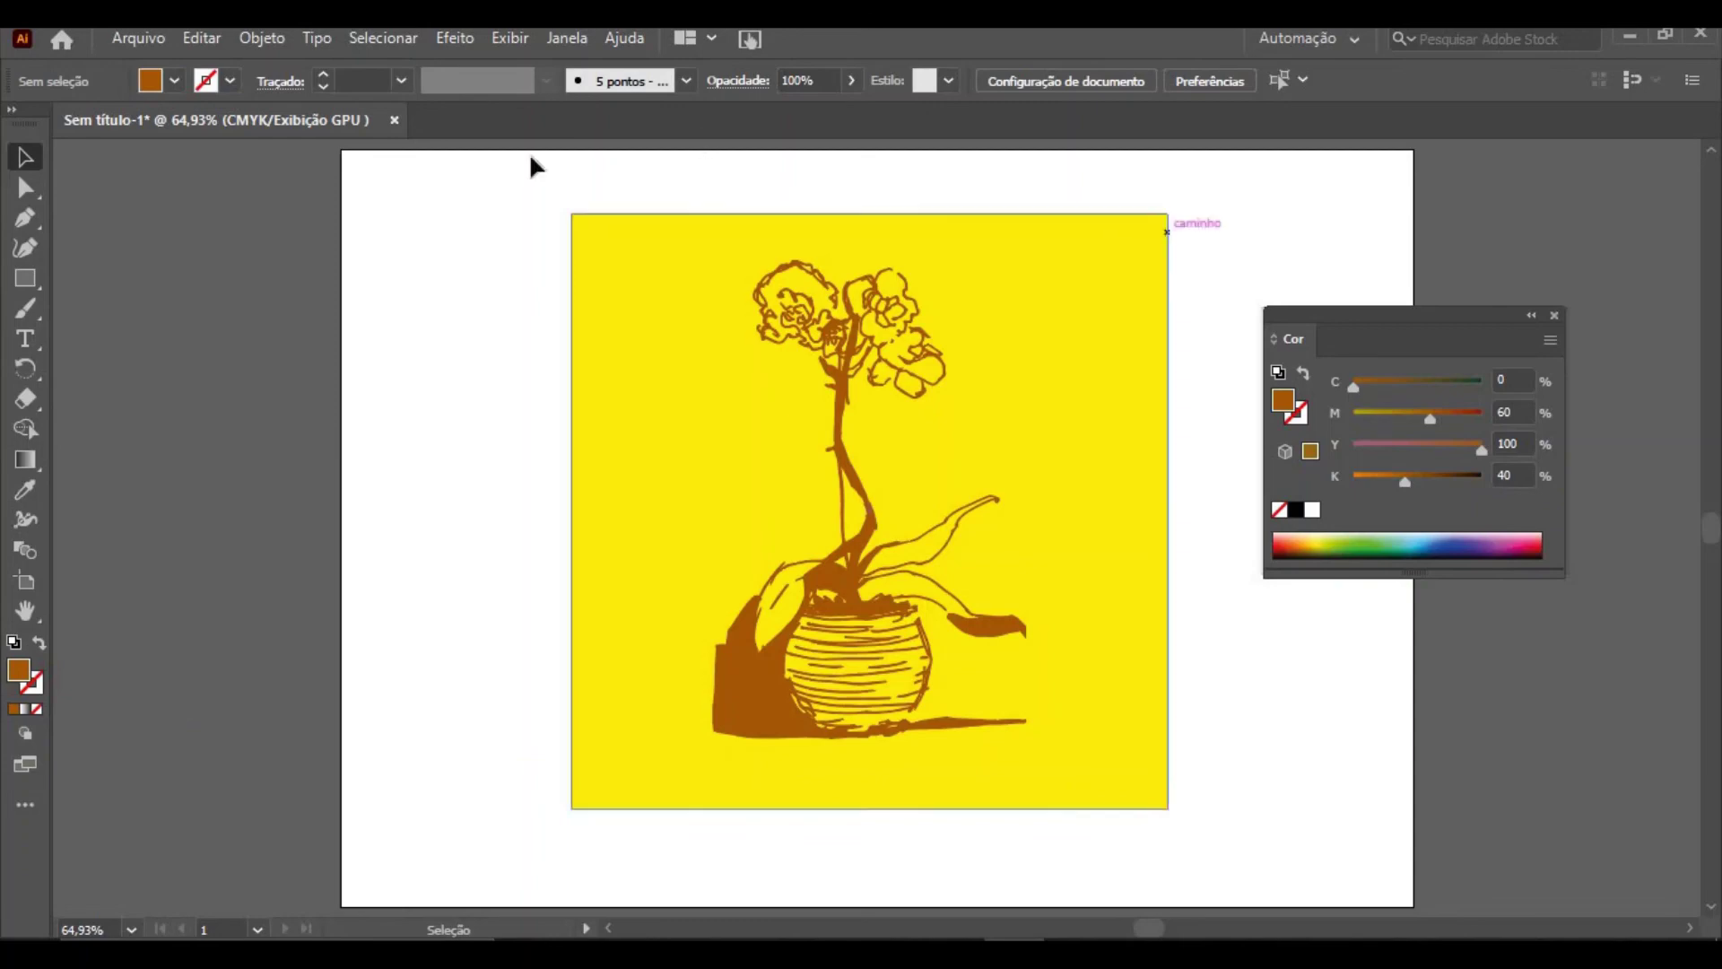
# Save the document as ORQUIDEA in Adobe Illustrator format in the AULA_36 folder, using the Illustrator 2020 version
pyautogui.click(137, 40)
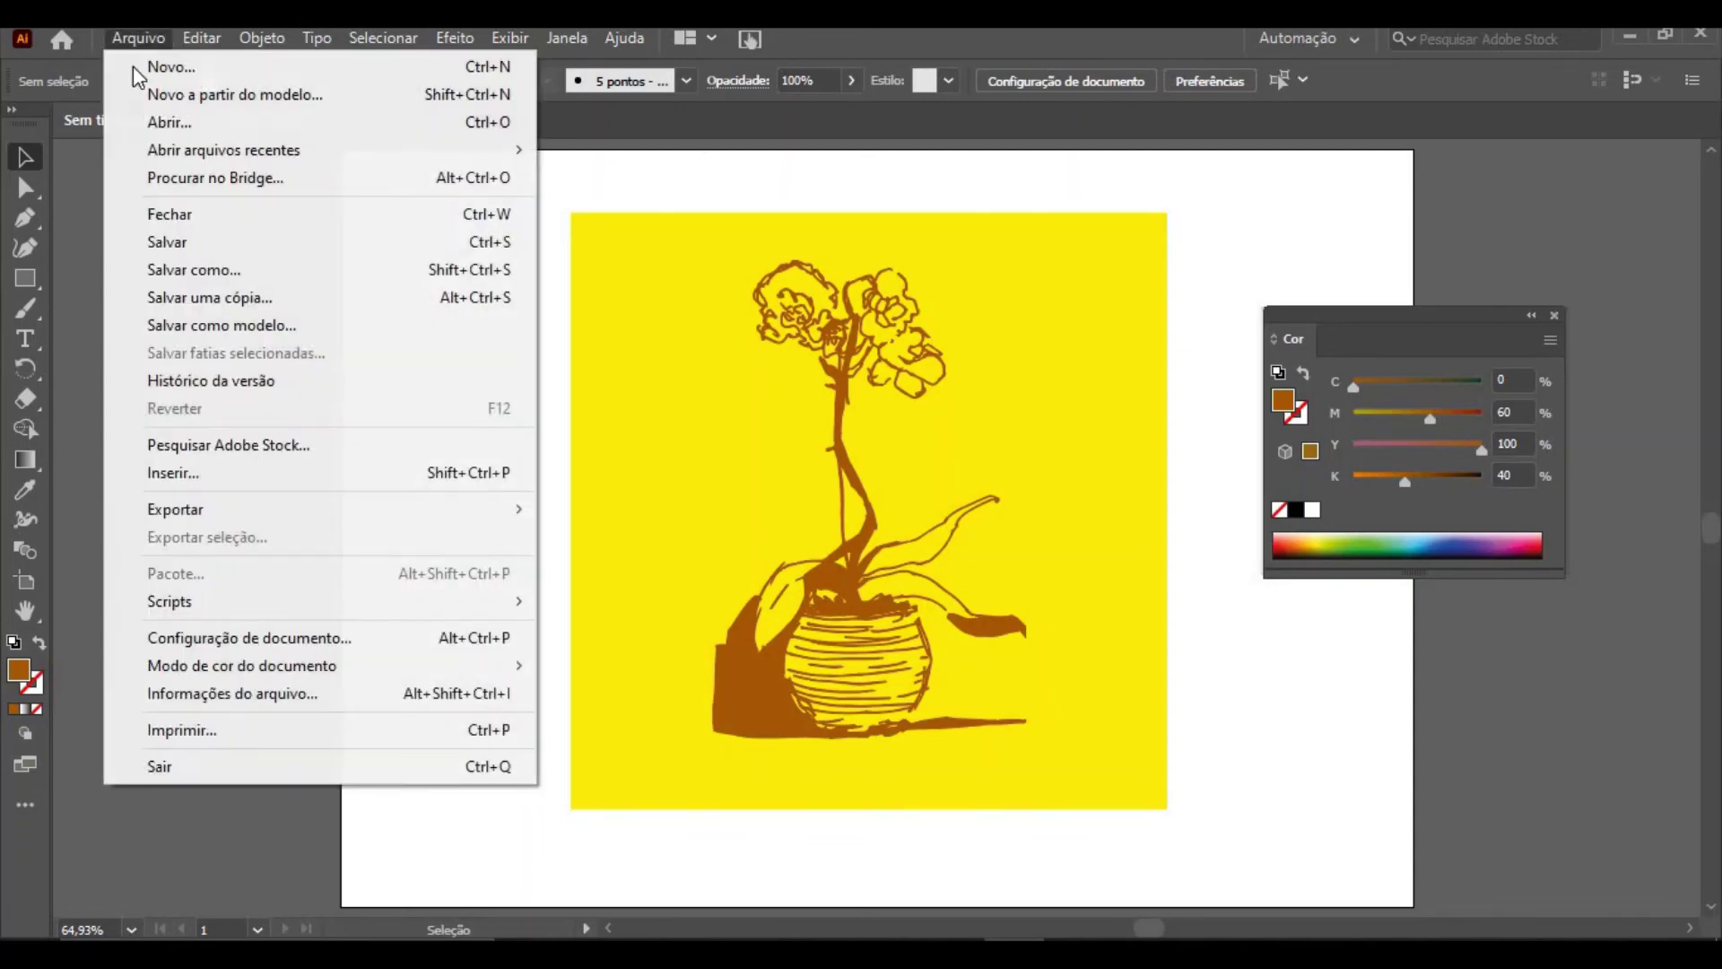
pyautogui.click(157, 269)
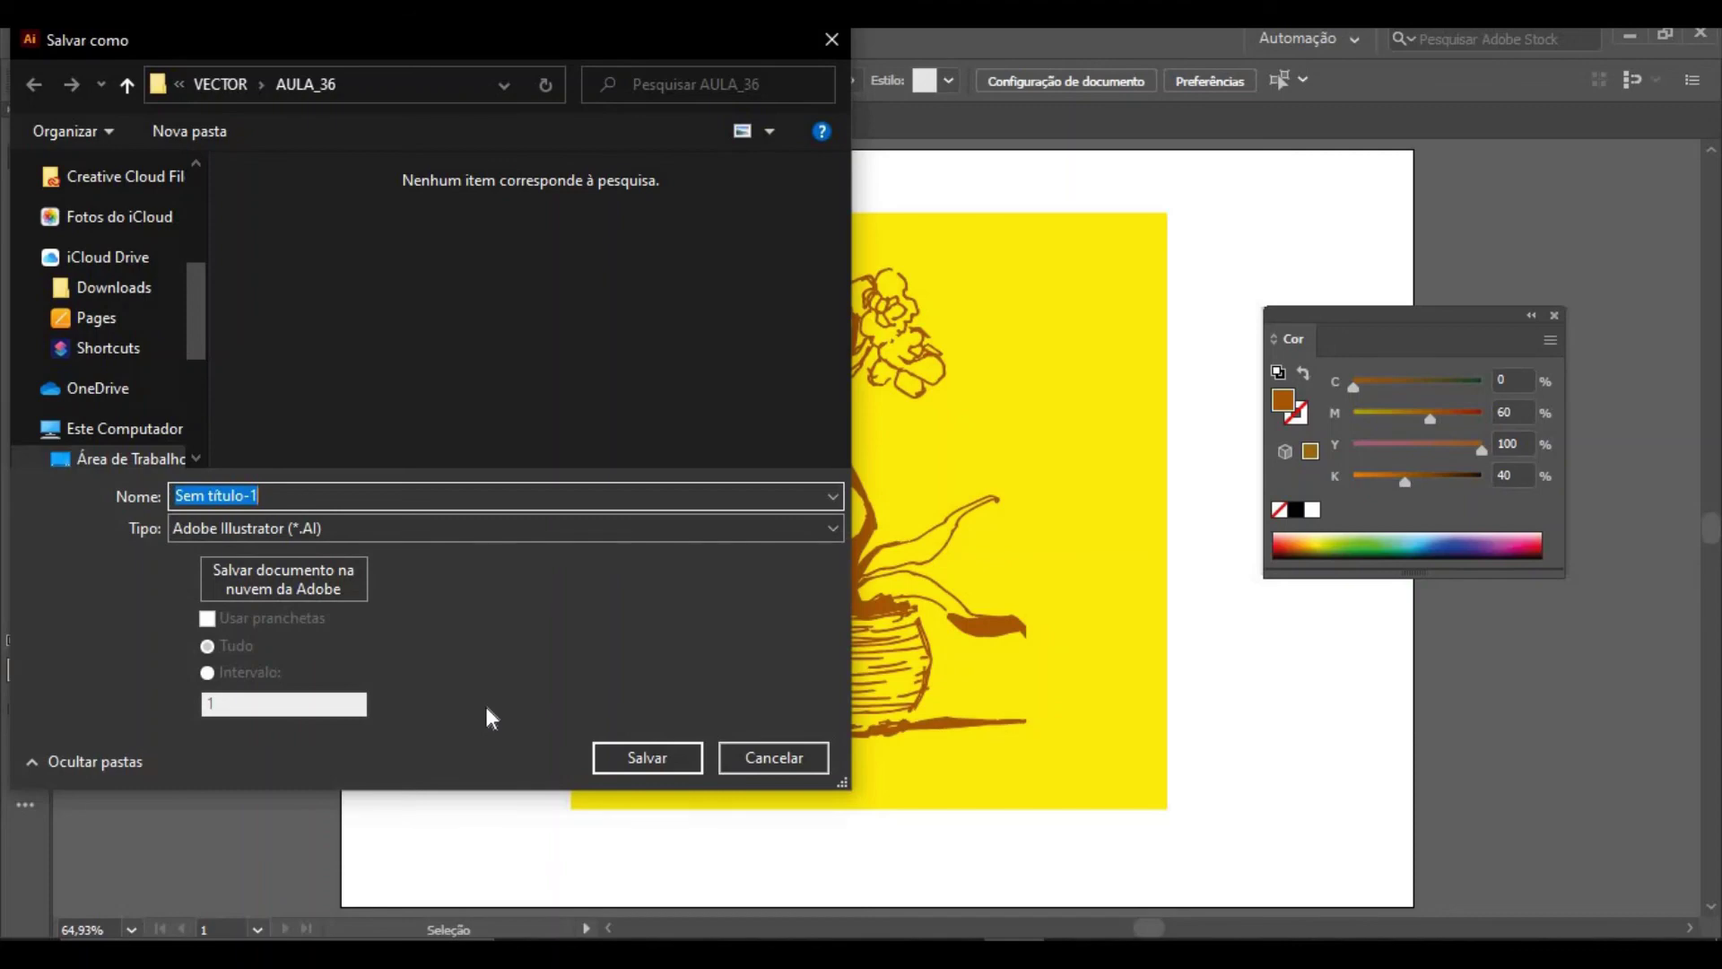
pyautogui.write('ORQUIDE')
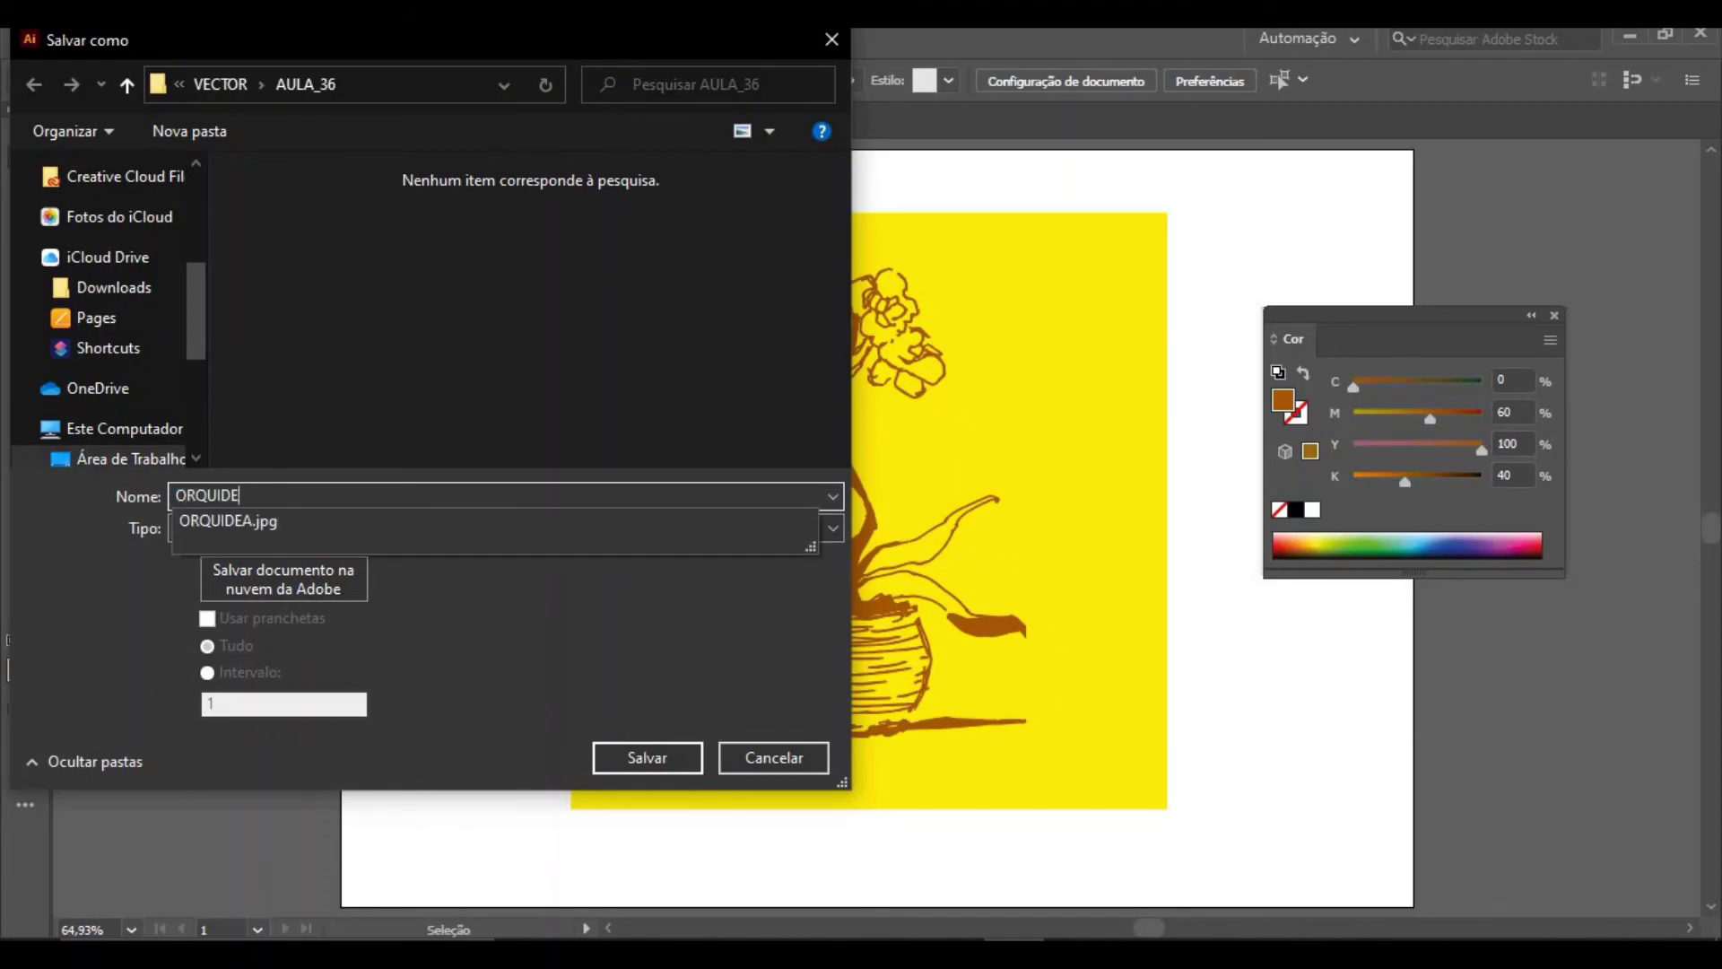
pyautogui.write('A')
pyautogui.click(665, 767)
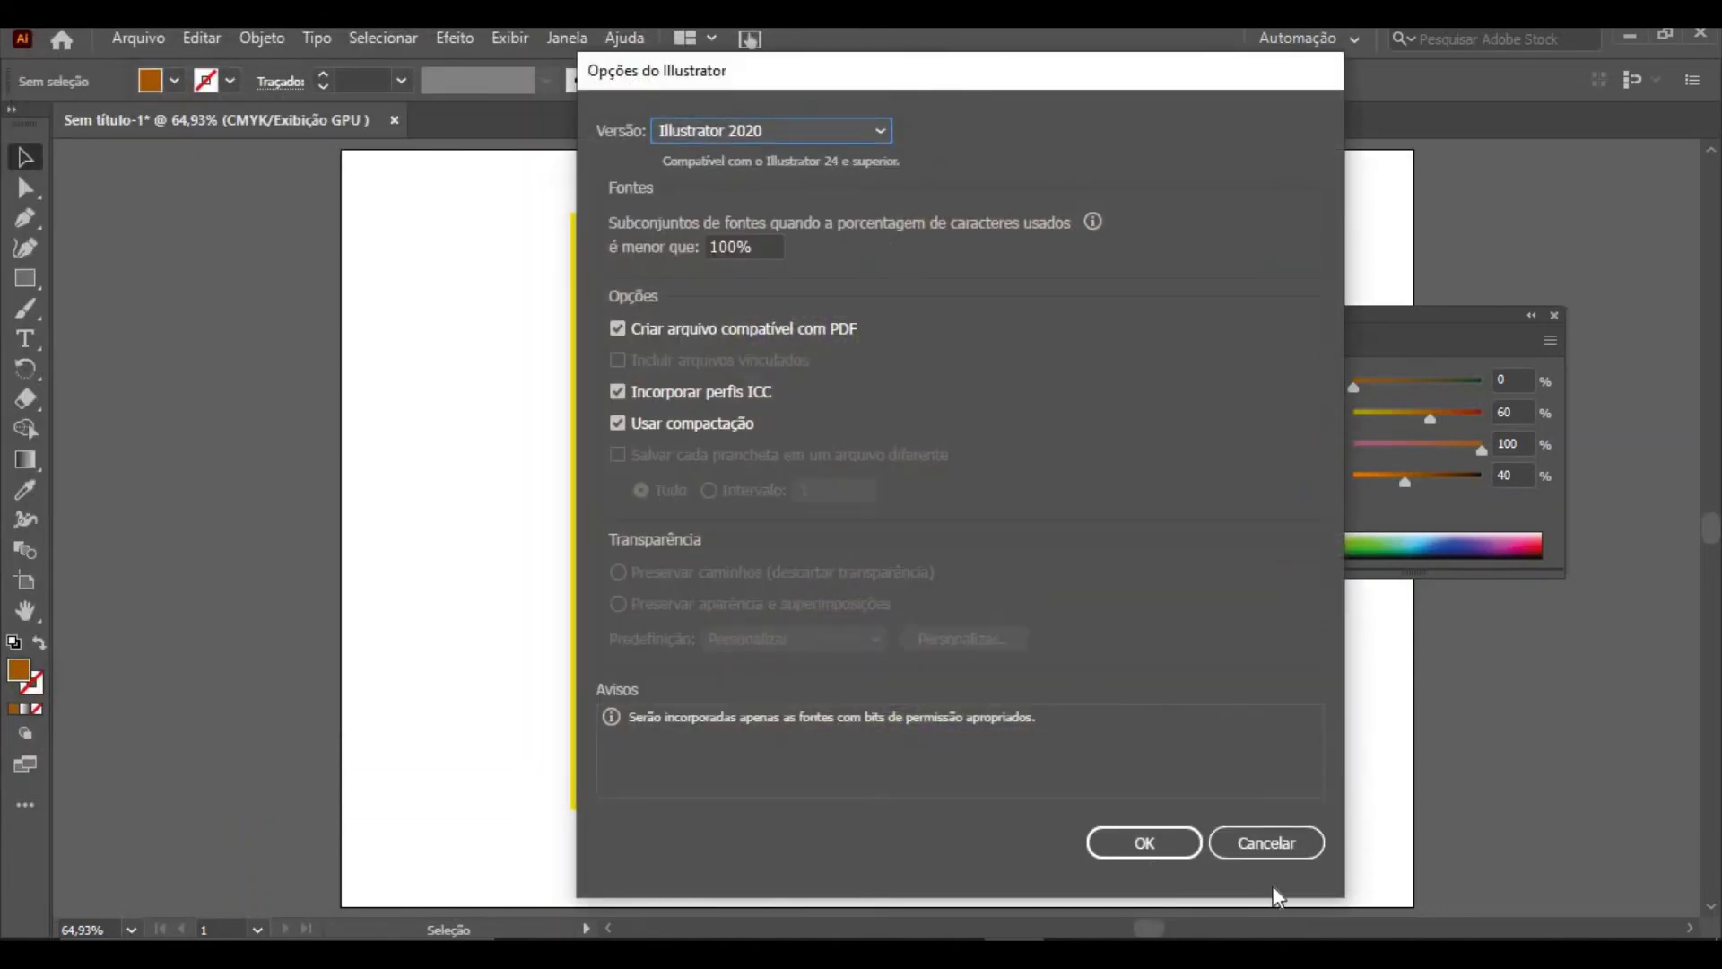
pyautogui.click(1143, 843)
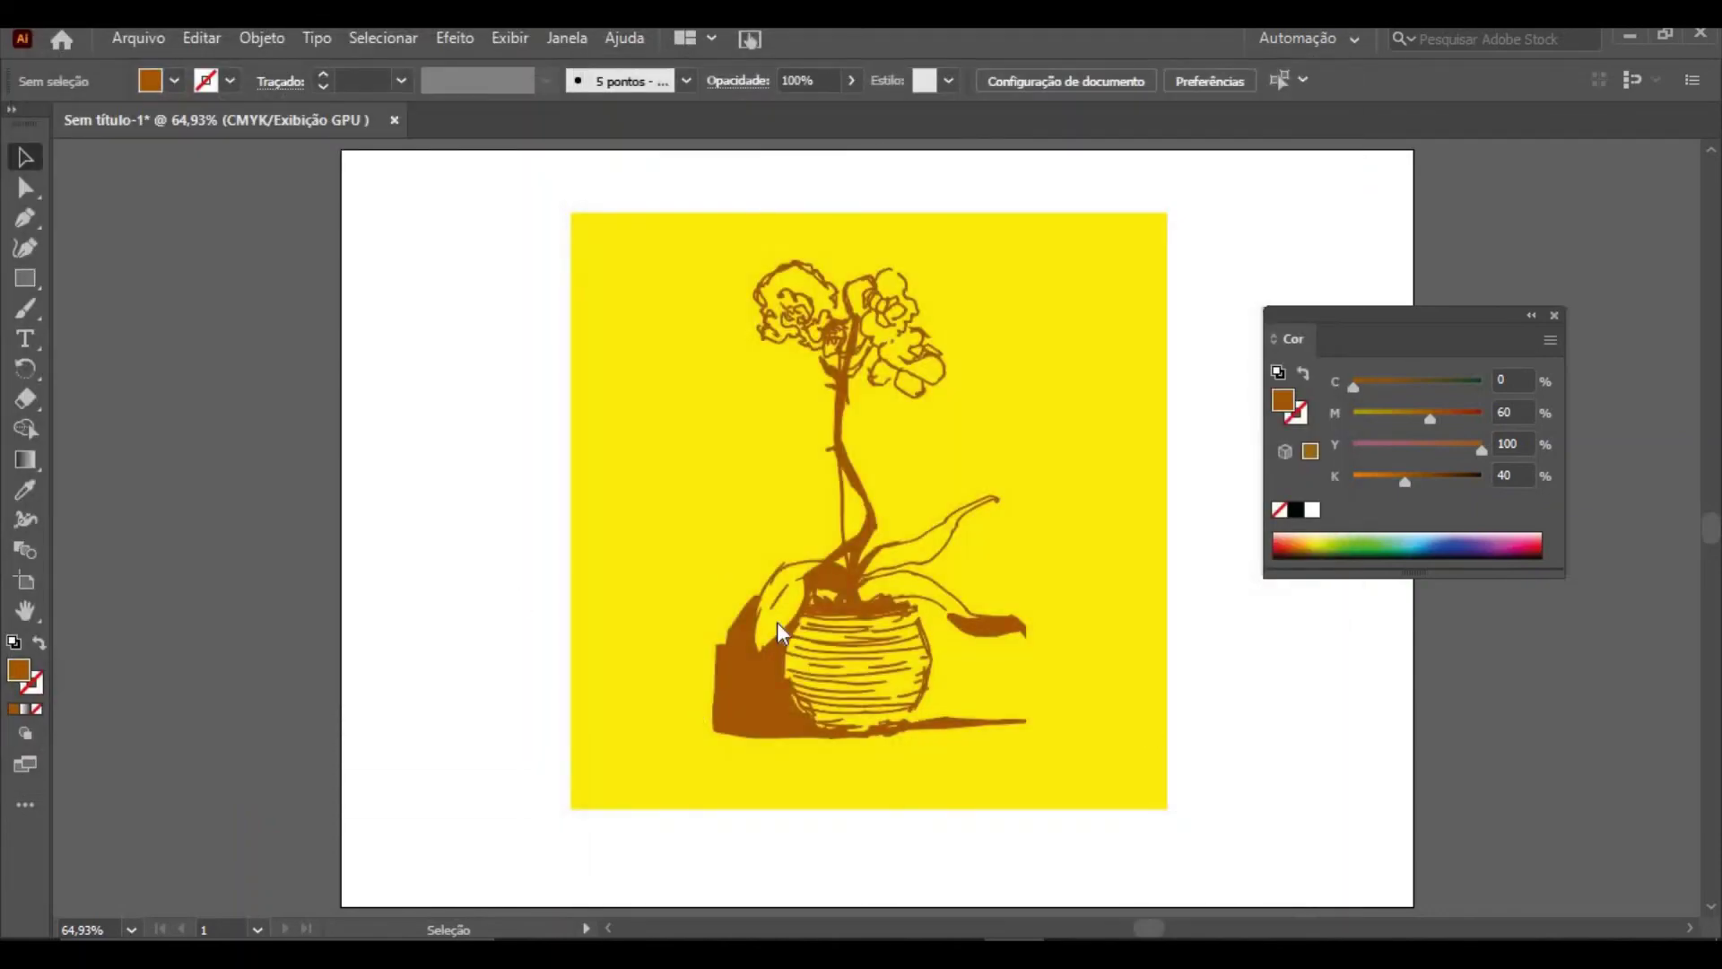
# Start exporting the artwork to the AULA_36 folder as a JPEG named ORQUIDEA2
pyautogui.click(142, 39)
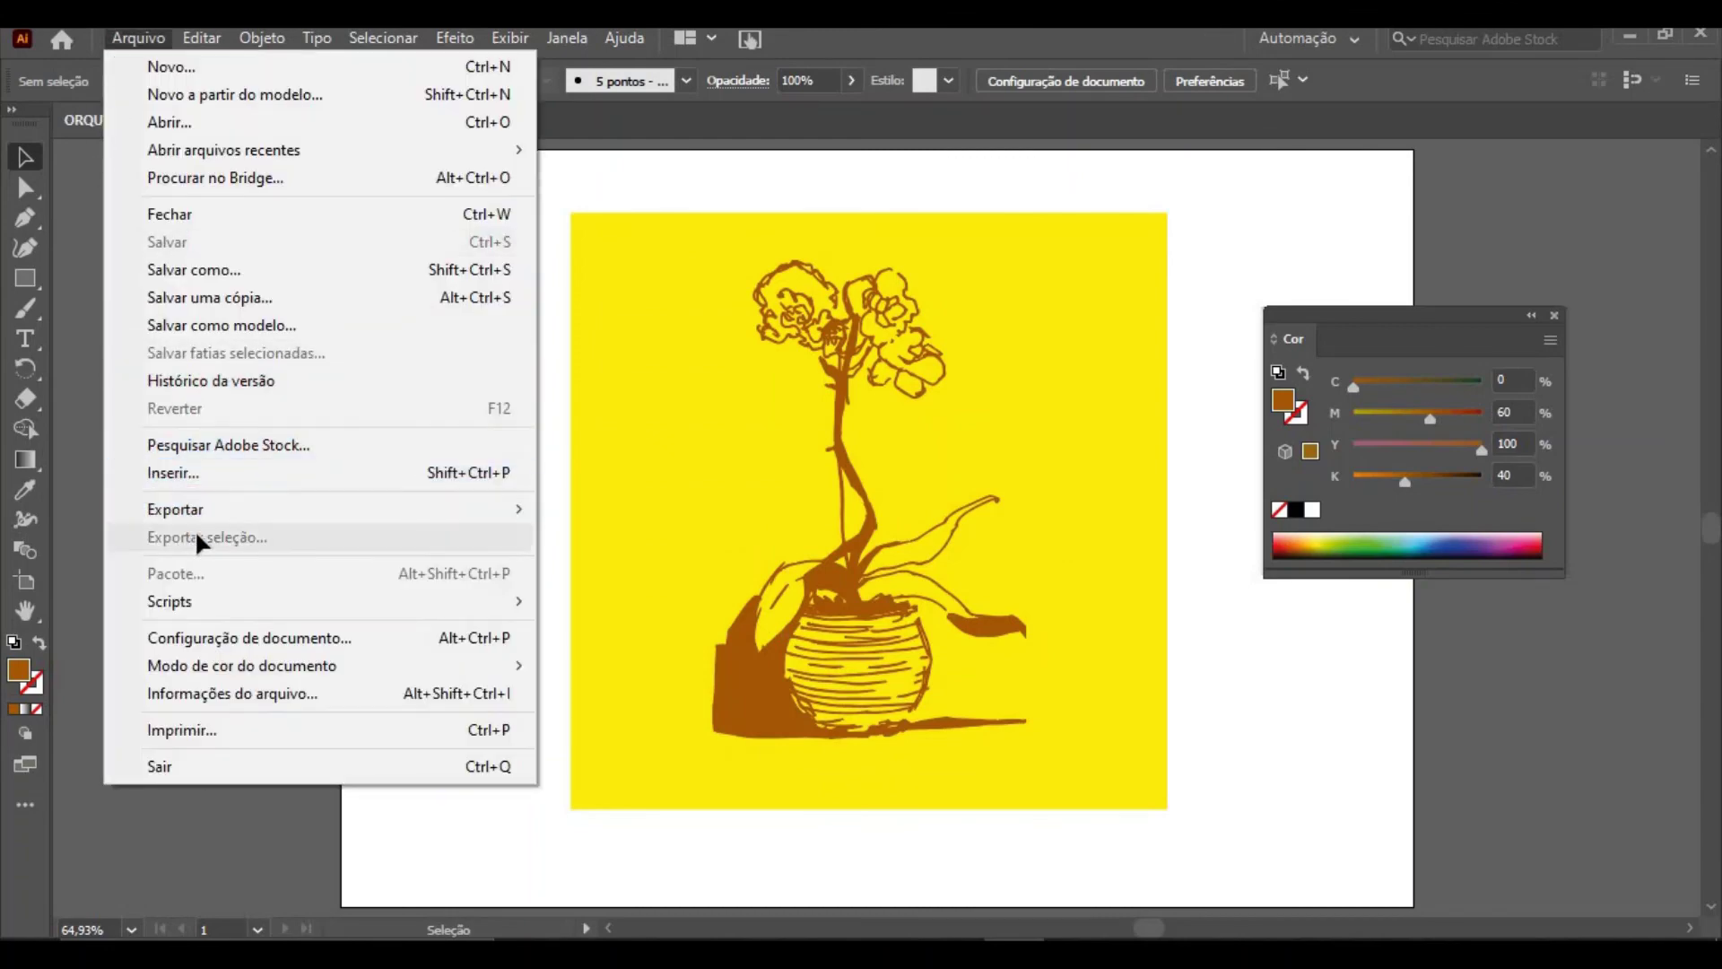
pyautogui.moveTo(226, 518)
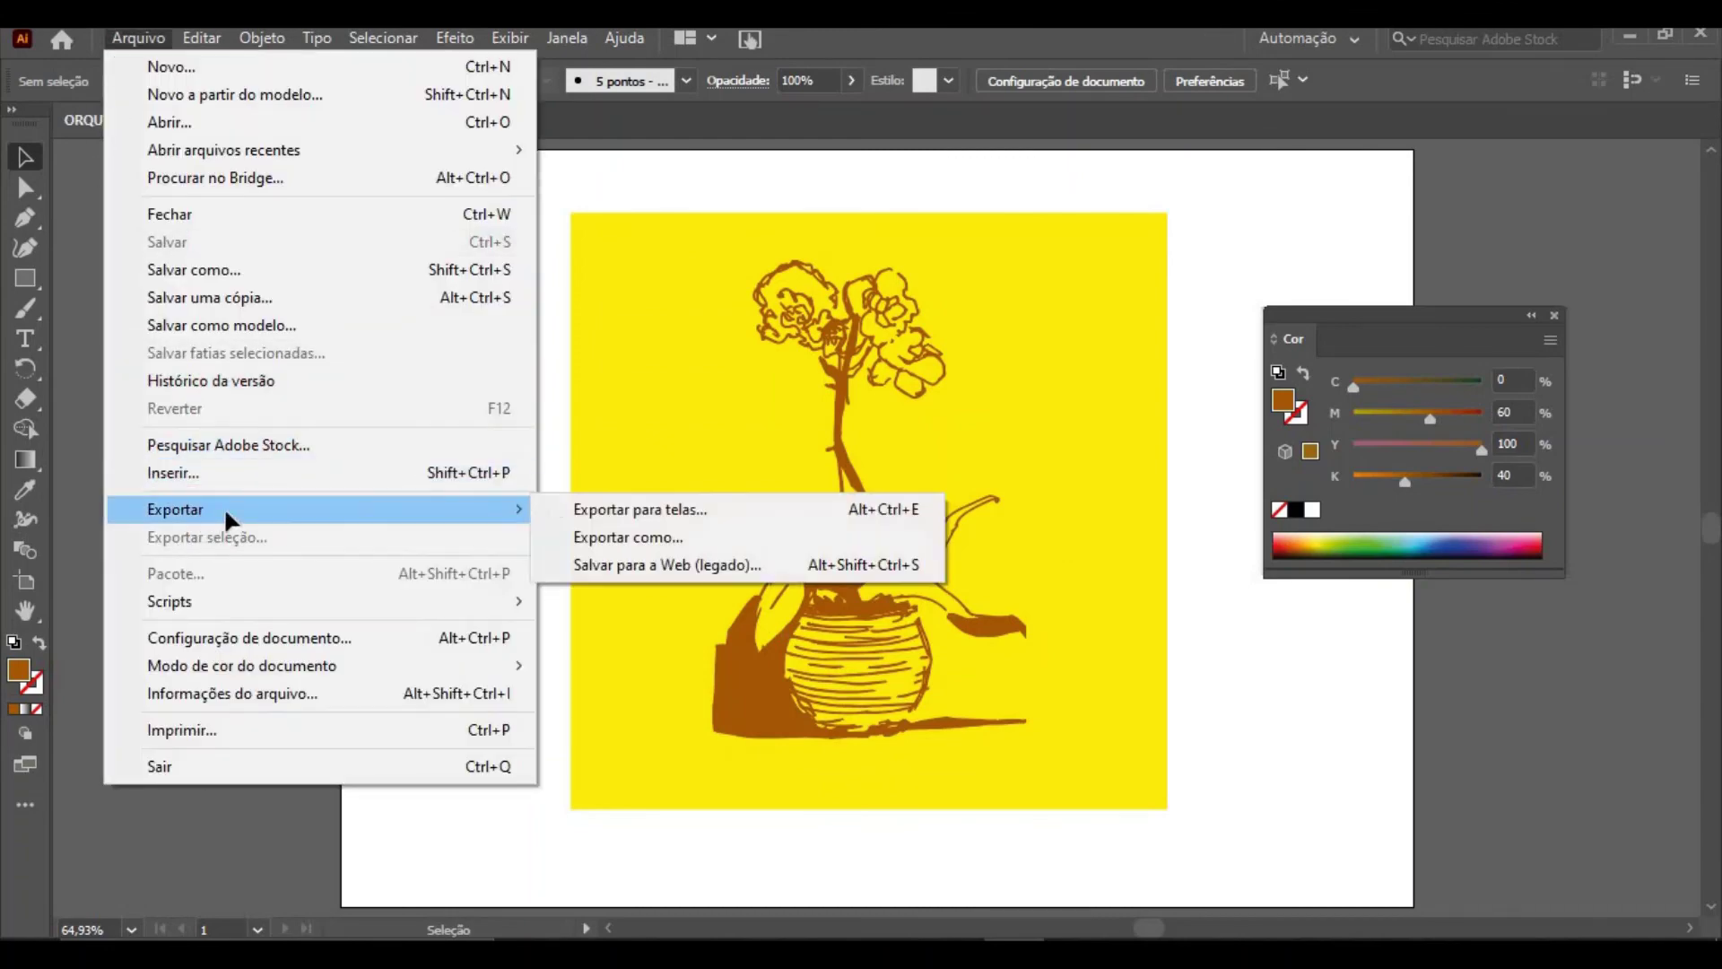
pyautogui.click(651, 538)
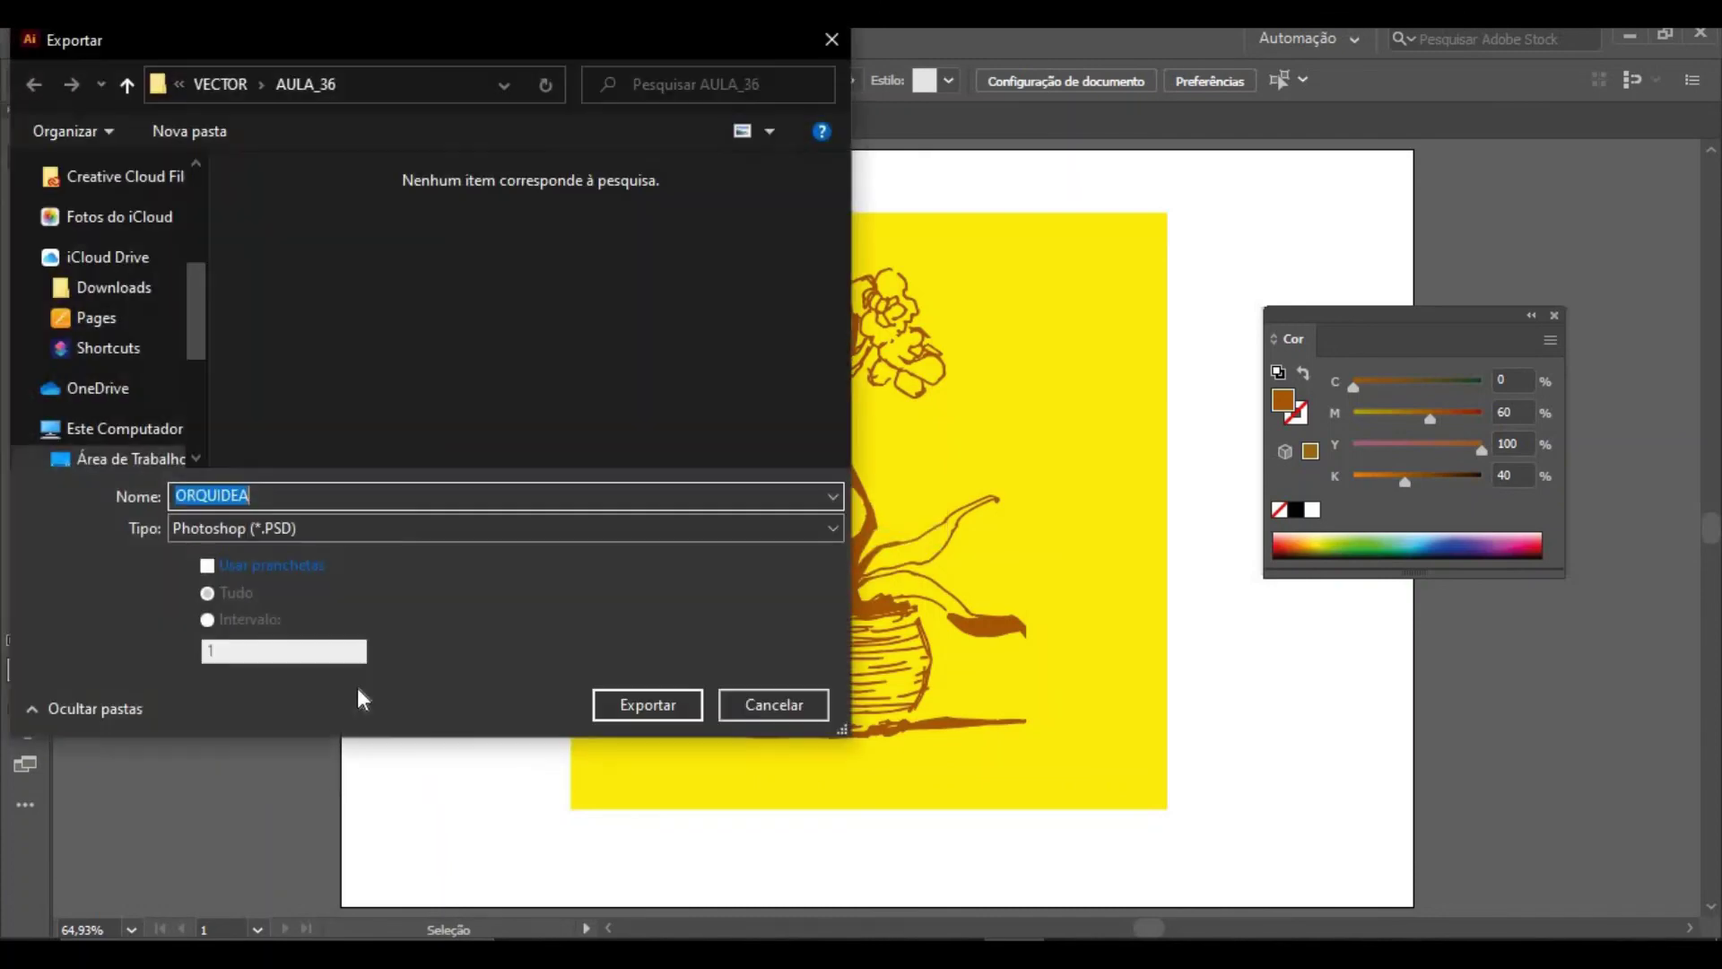
pyautogui.click(331, 534)
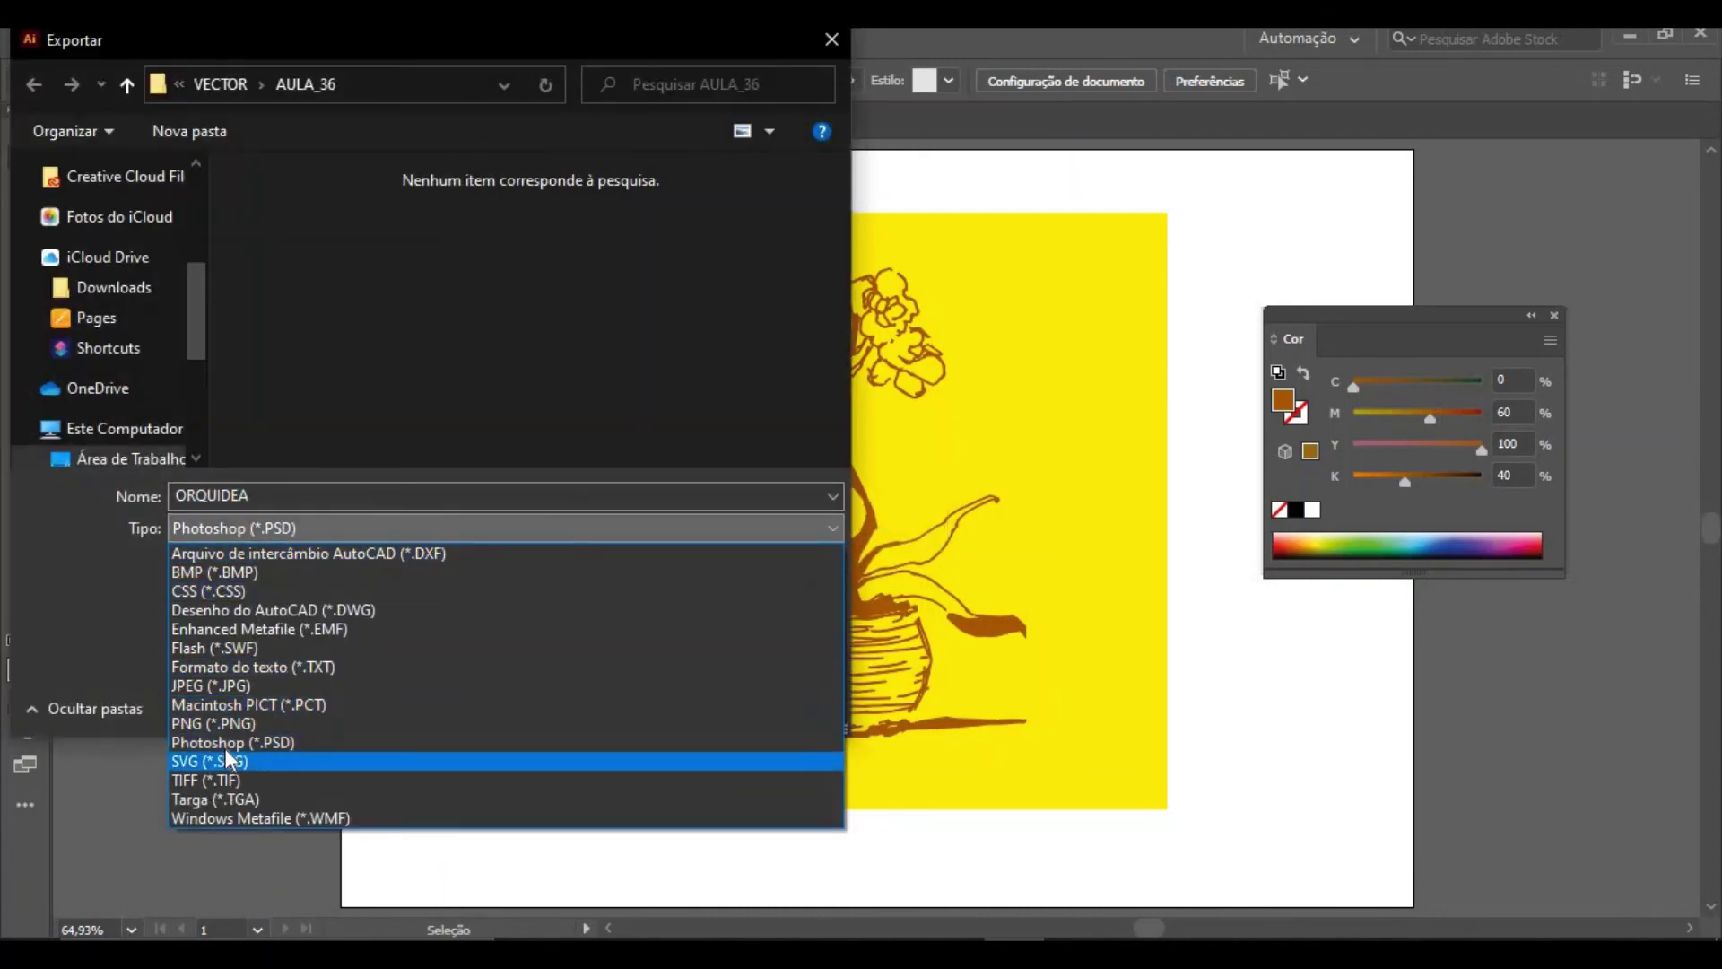
pyautogui.click(238, 686)
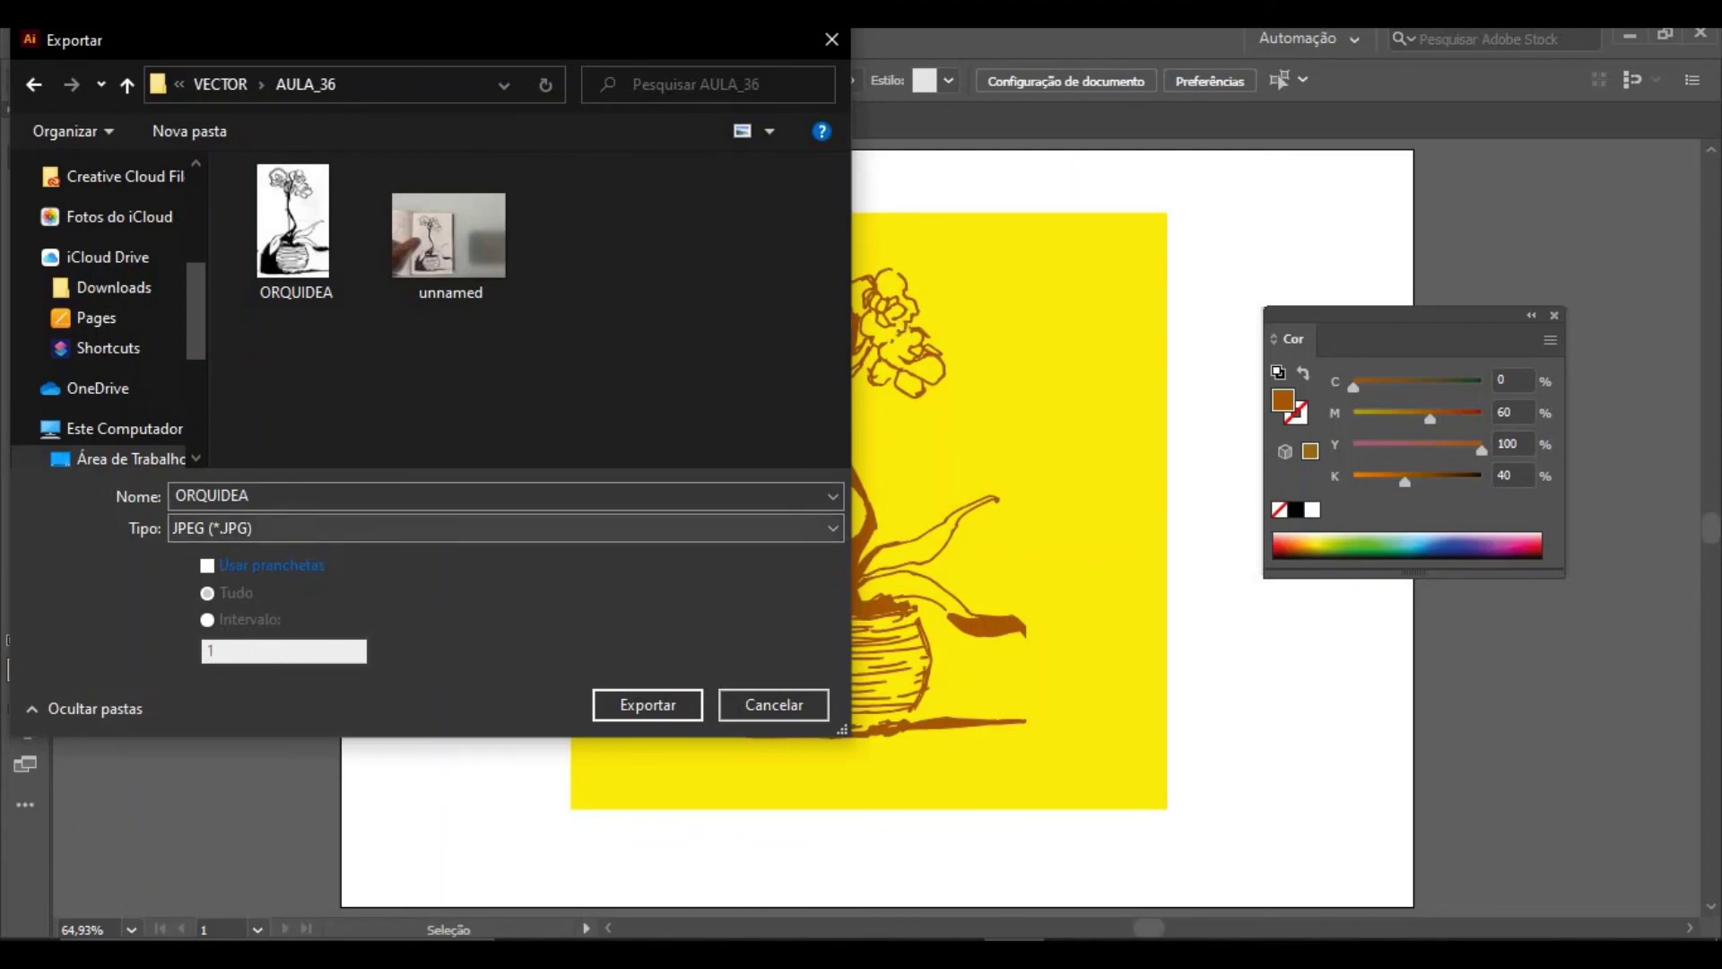
pyautogui.doubleClick(212, 497)
pyautogui.click(251, 496)
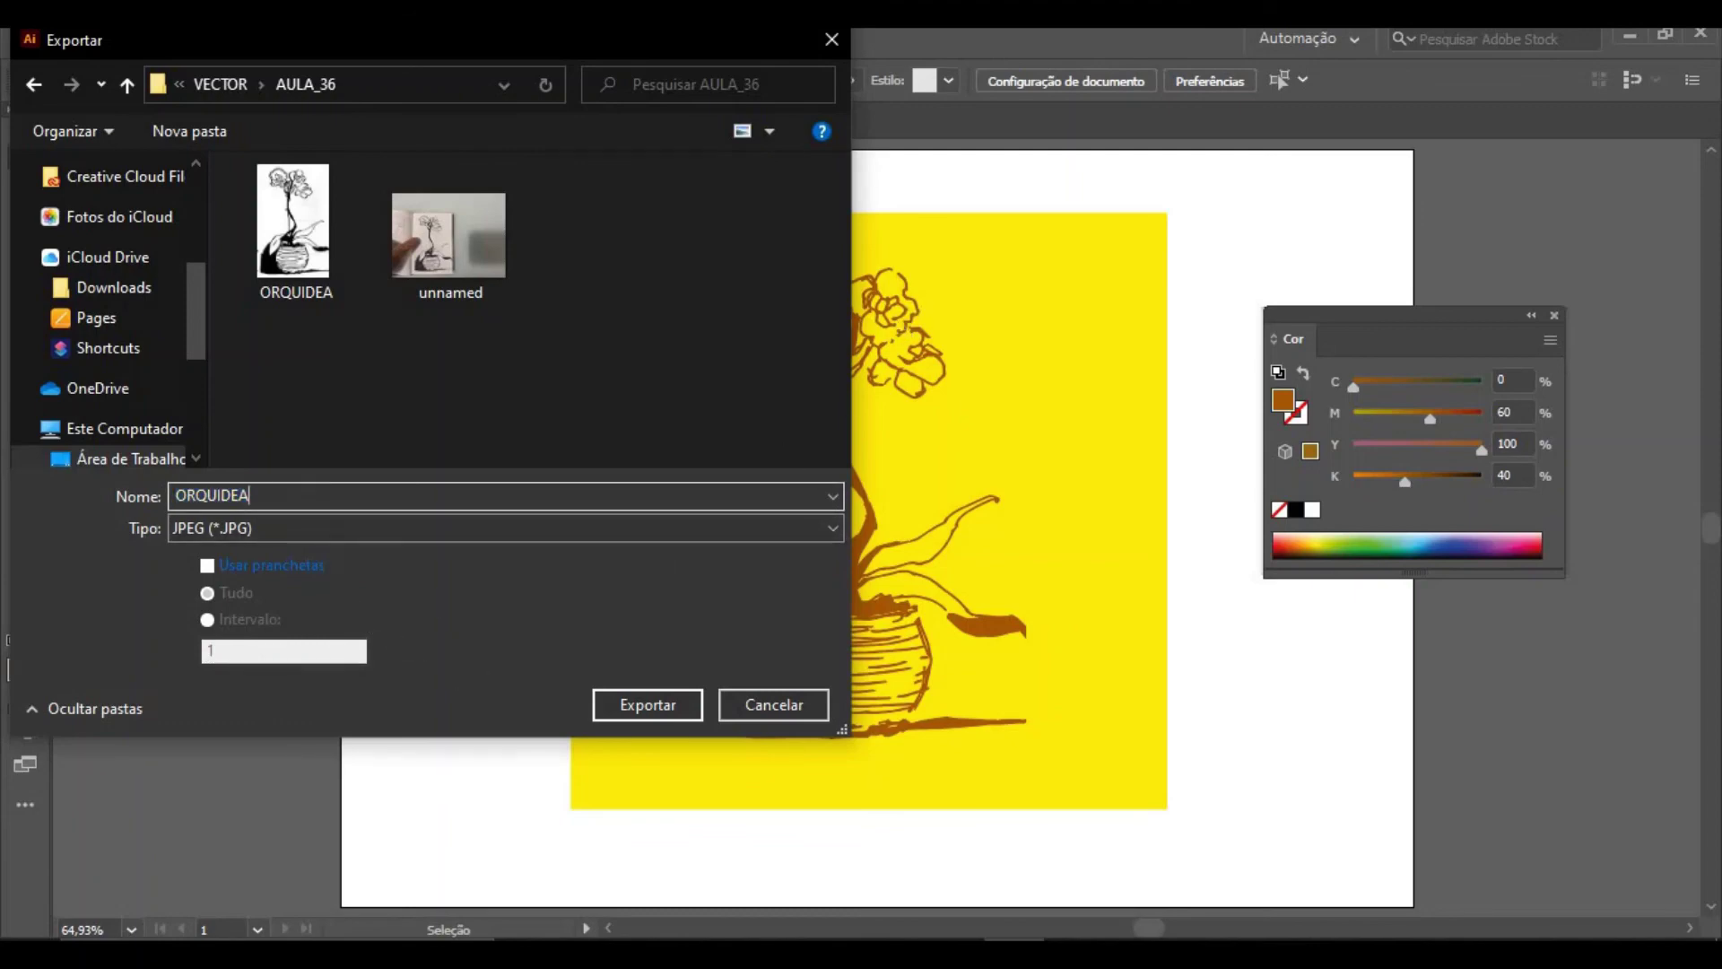
pyautogui.write('2')
pyautogui.click(660, 703)
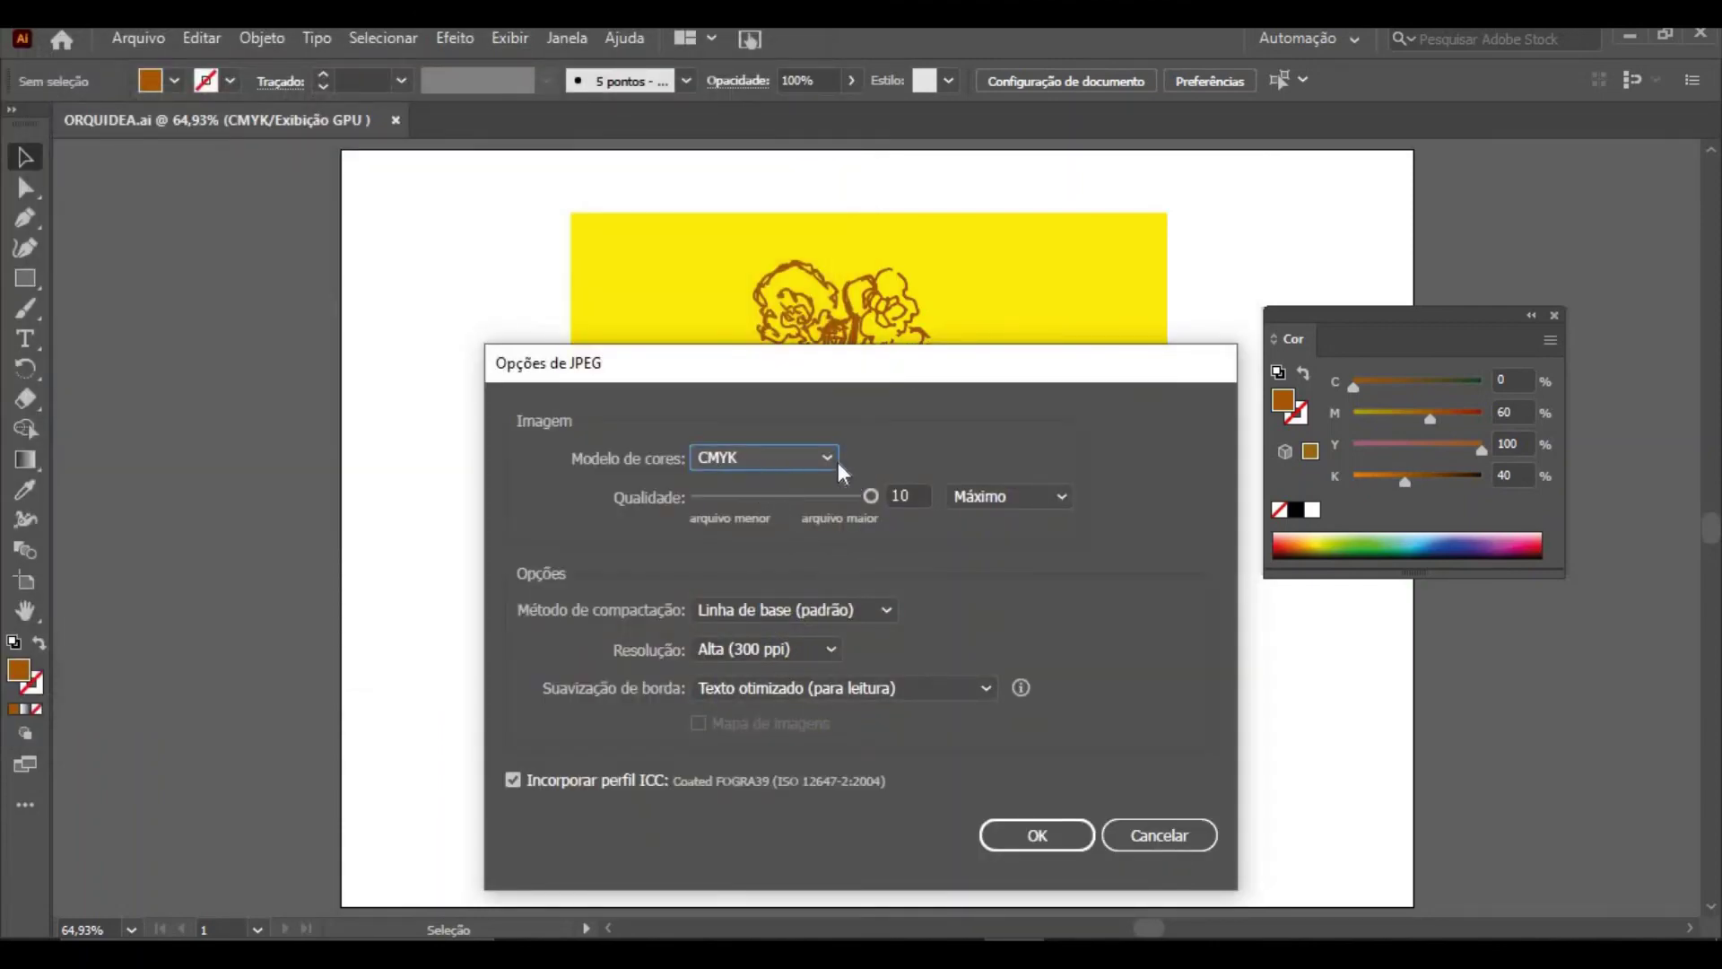
# Finish the JPEG export with the RGB color model and high 300 ppi resolution, and close the color controls
pyautogui.click(815, 460)
pyautogui.click(739, 490)
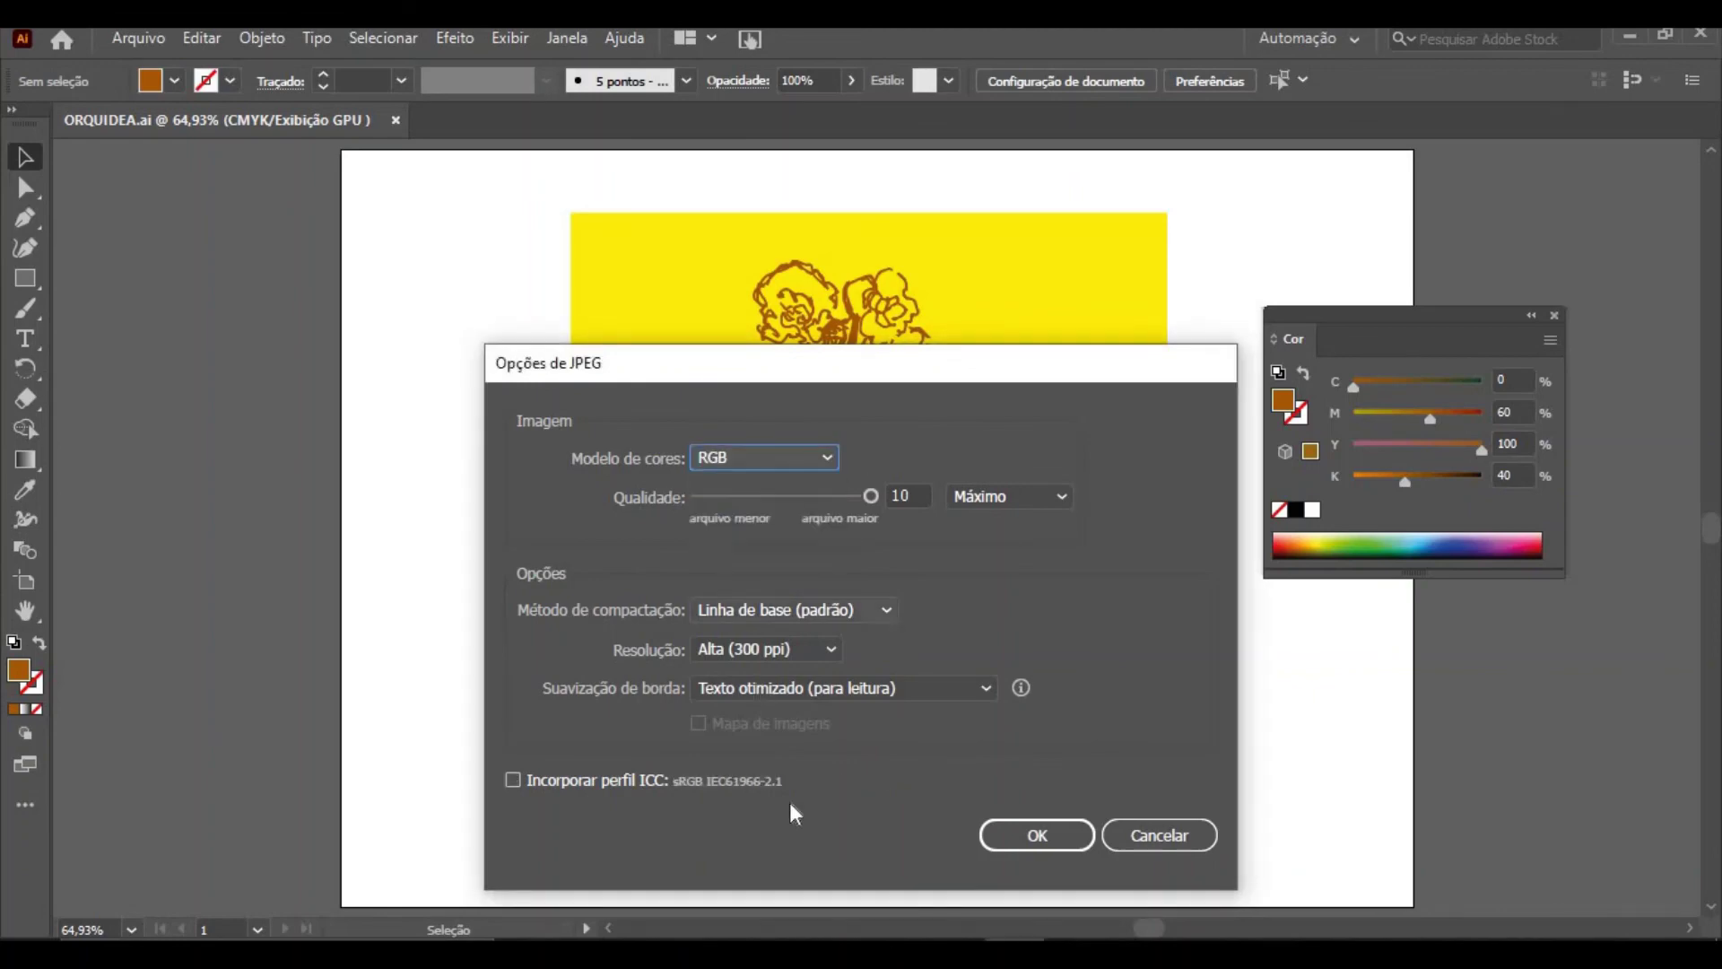
pyautogui.click(832, 648)
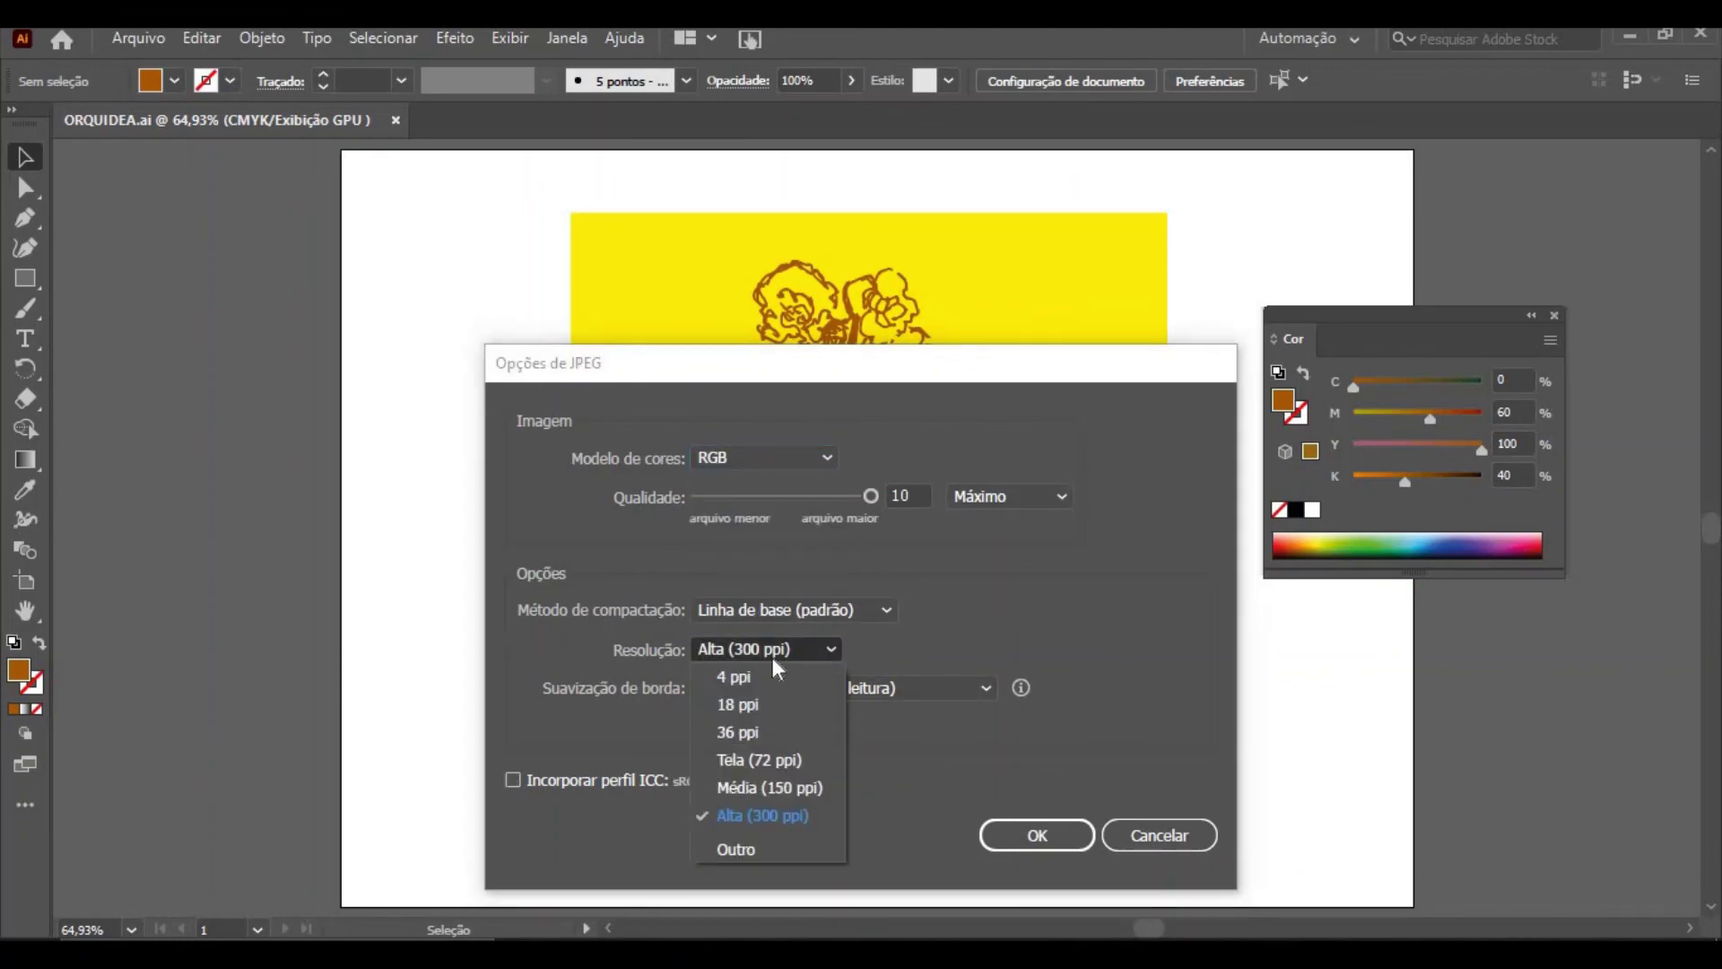
pyautogui.click(752, 815)
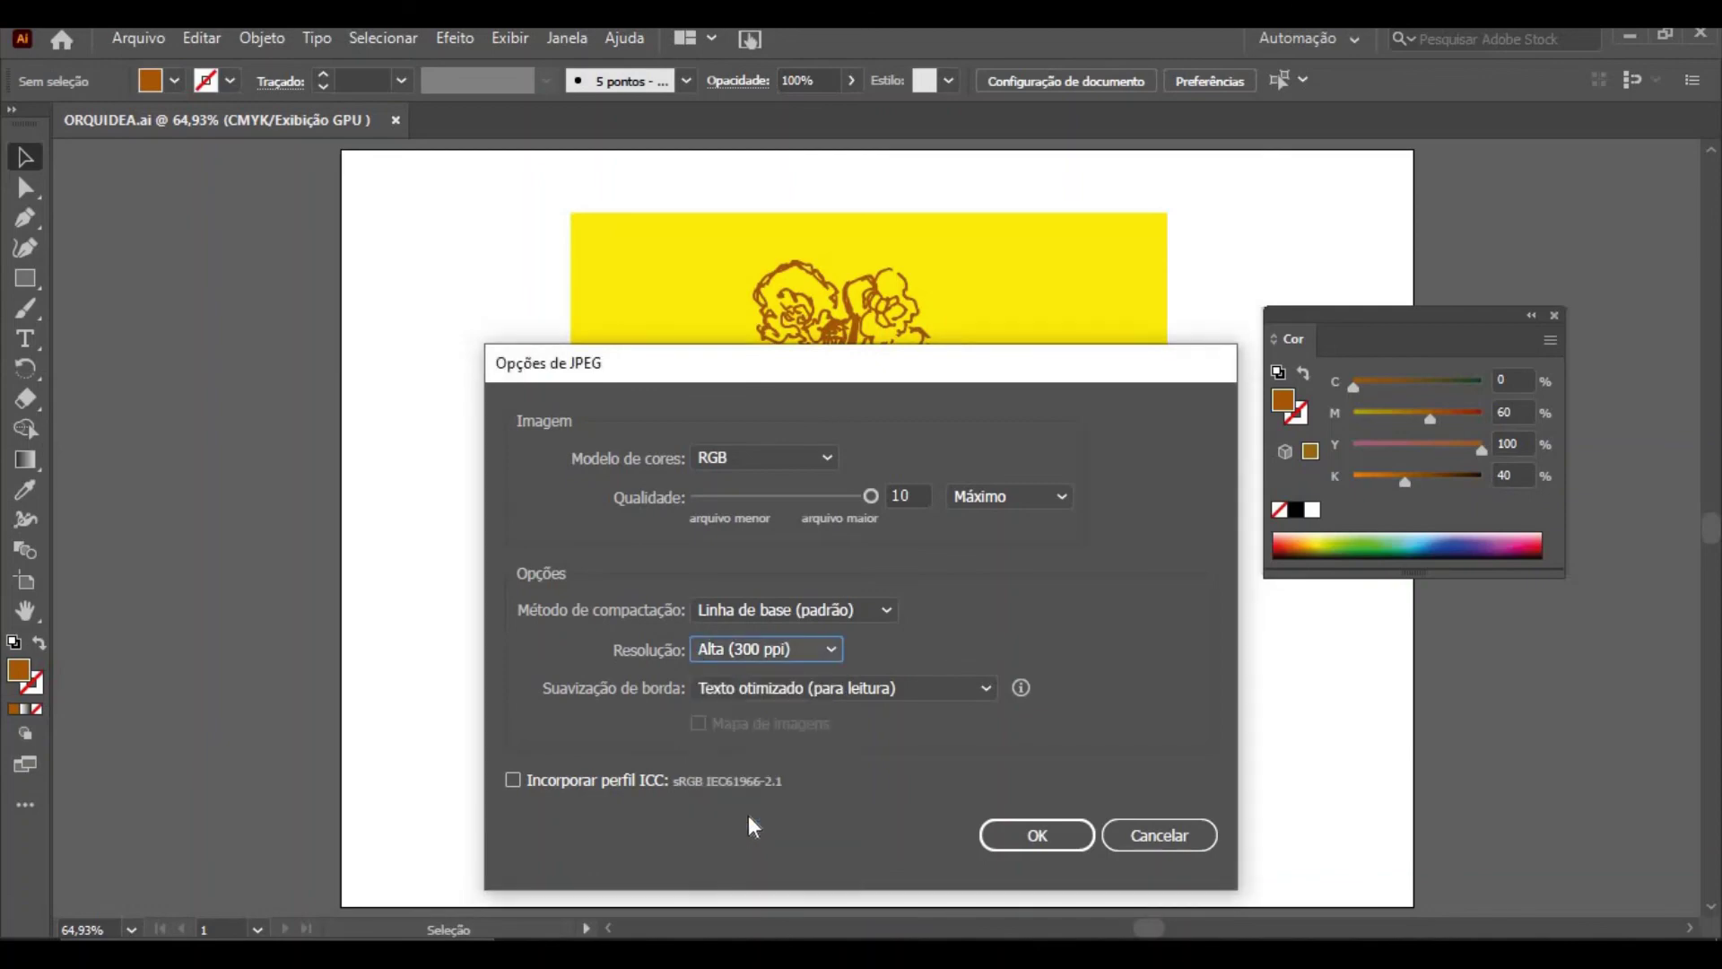
pyautogui.click(1025, 834)
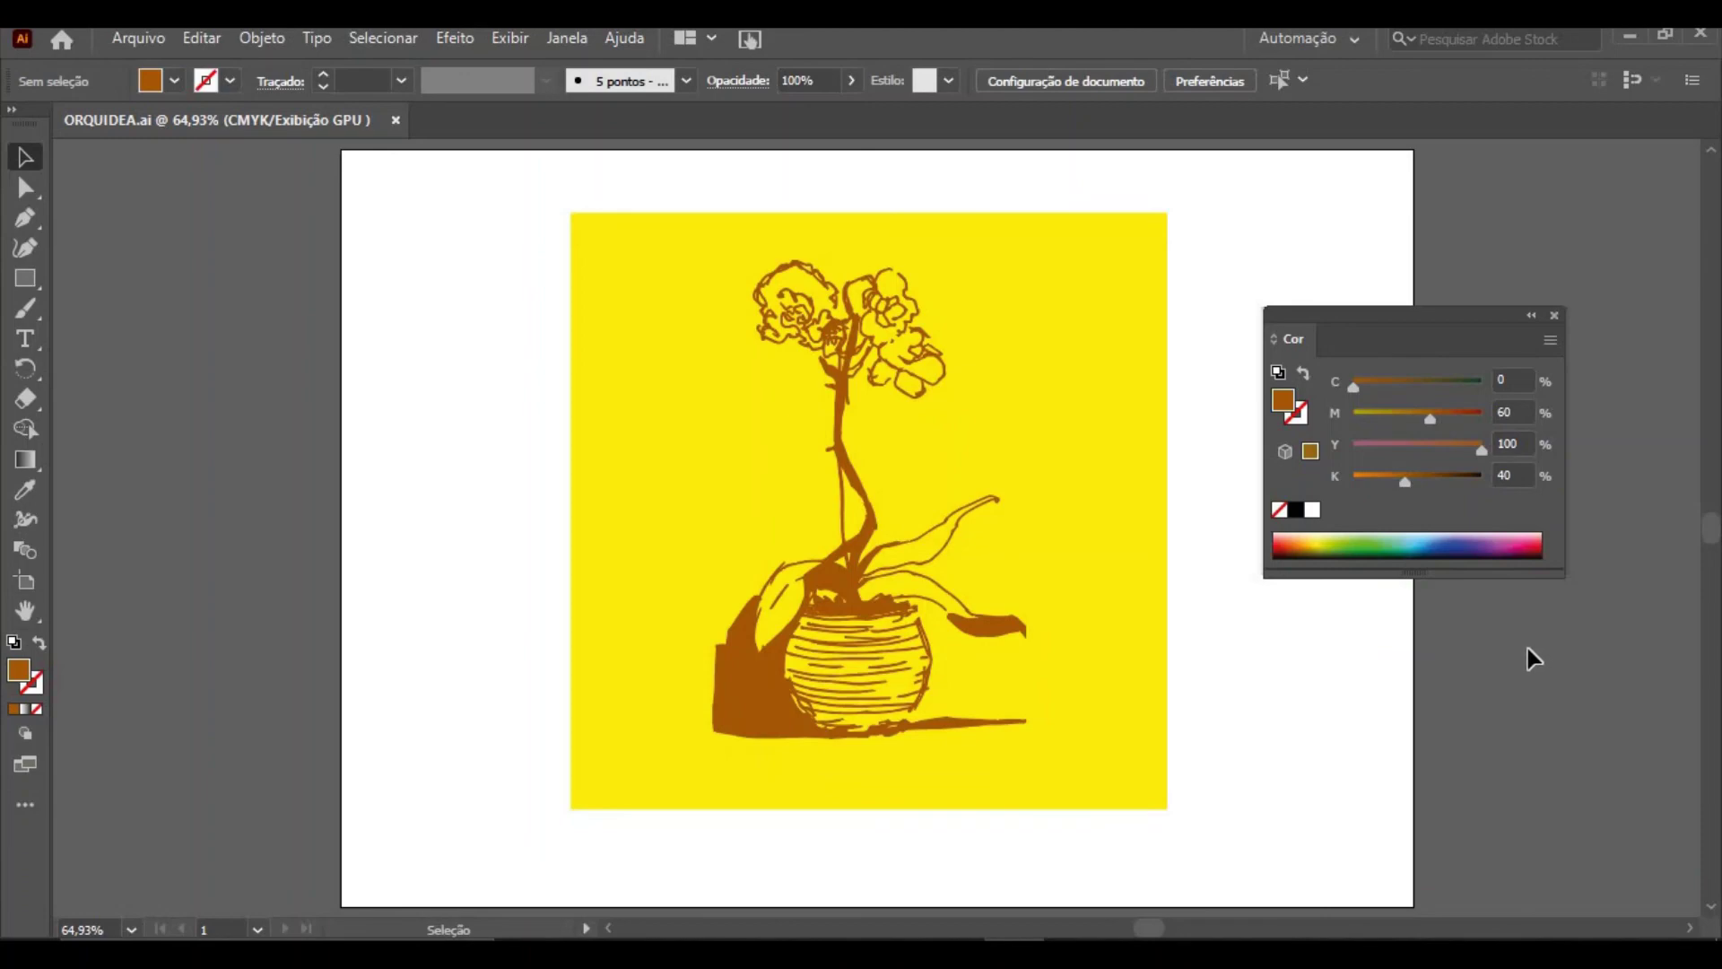
pyautogui.click(1555, 315)
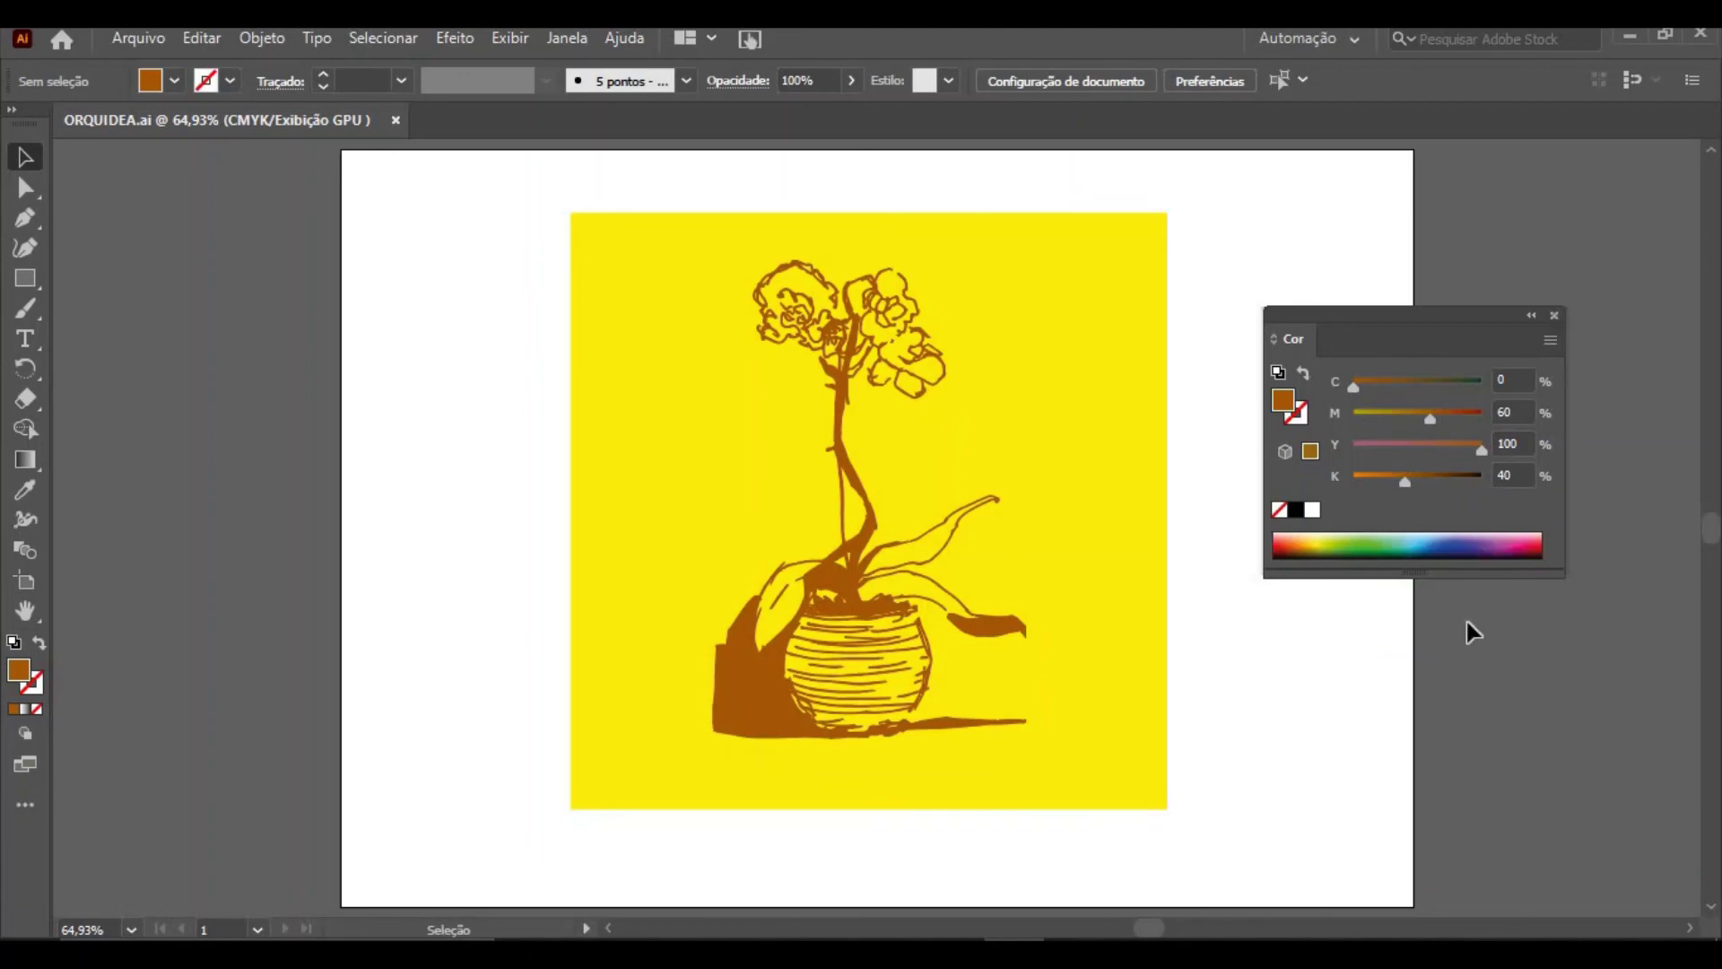